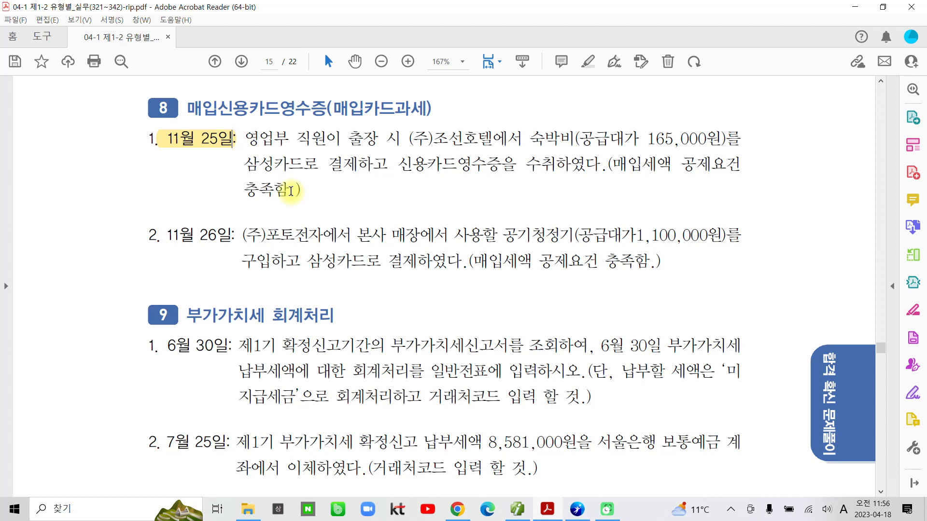
Highlight the phrase 신용카드영수증을 in the 11월 25일 problem of section 8 in the PDF.
{"action": "left_click_drag", "start_coordinate": [397, 164], "coordinate": [519, 162]}
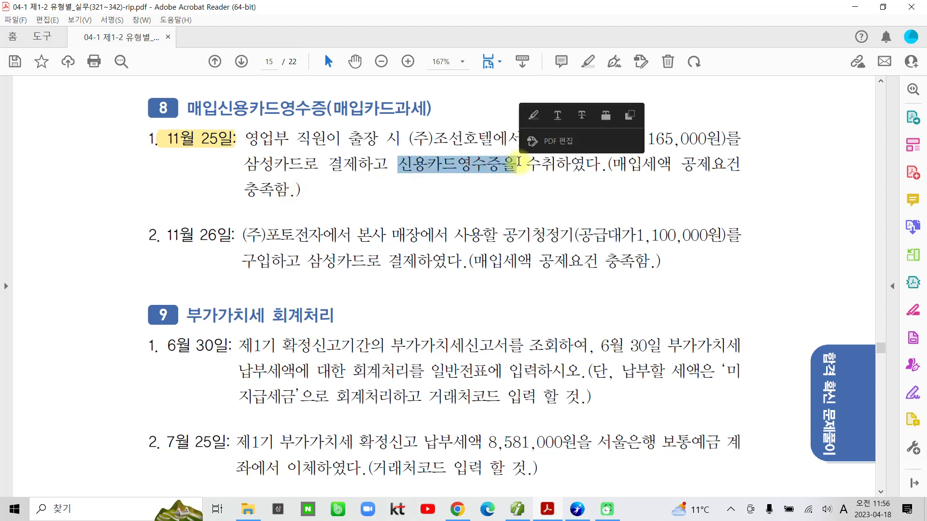
{"action": "left_click", "coordinate": [534, 115]}
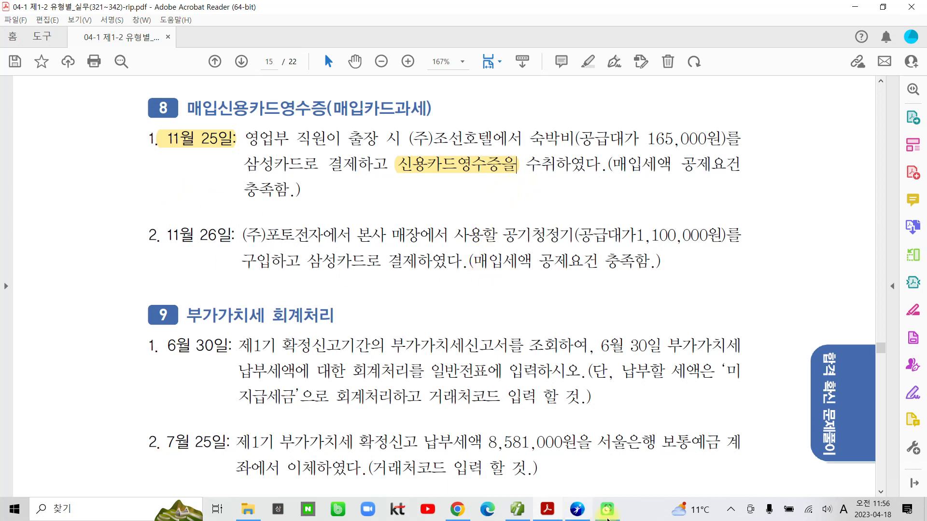
Switch to the accounting program's 매입매출전표입력 screen and set the voucher date to November 25.
{"action": "left_click", "coordinate": [547, 518]}
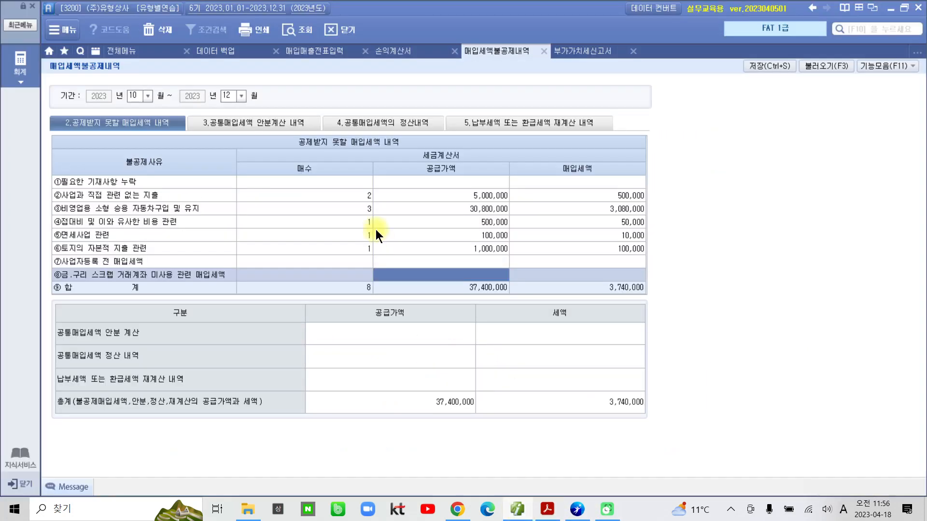
{"action": "left_click", "coordinate": [291, 50]}
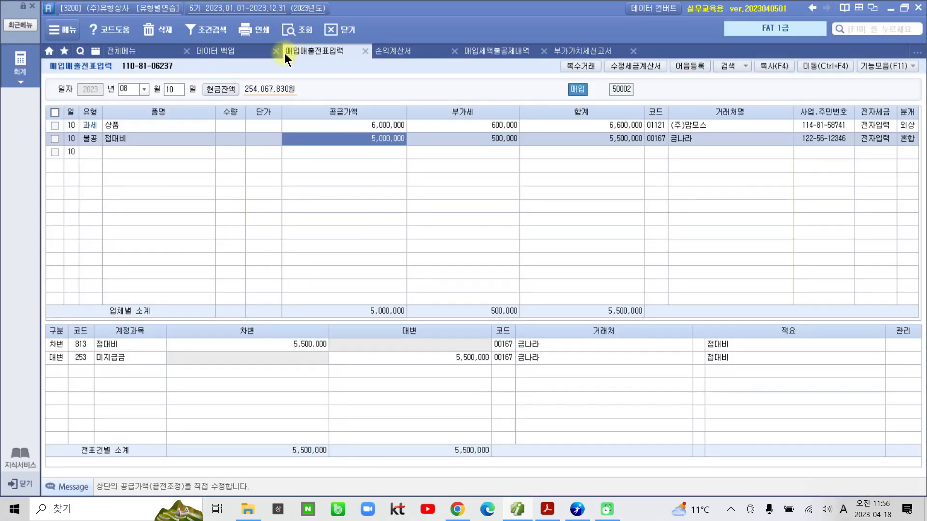
{"action": "left_click", "coordinate": [144, 89]}
{"action": "left_click", "coordinate": [131, 190]}
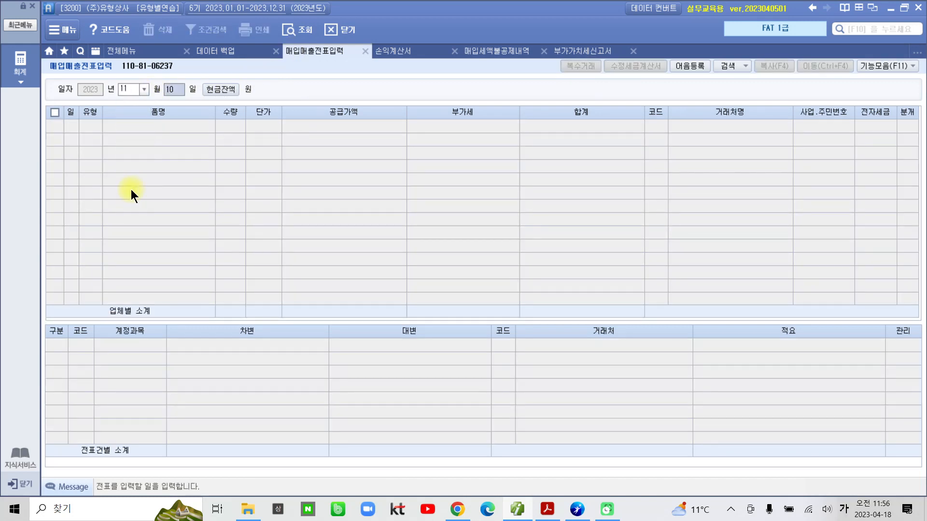
{"action": "type", "text": "25"}
{"action": "key", "text": "Return"}
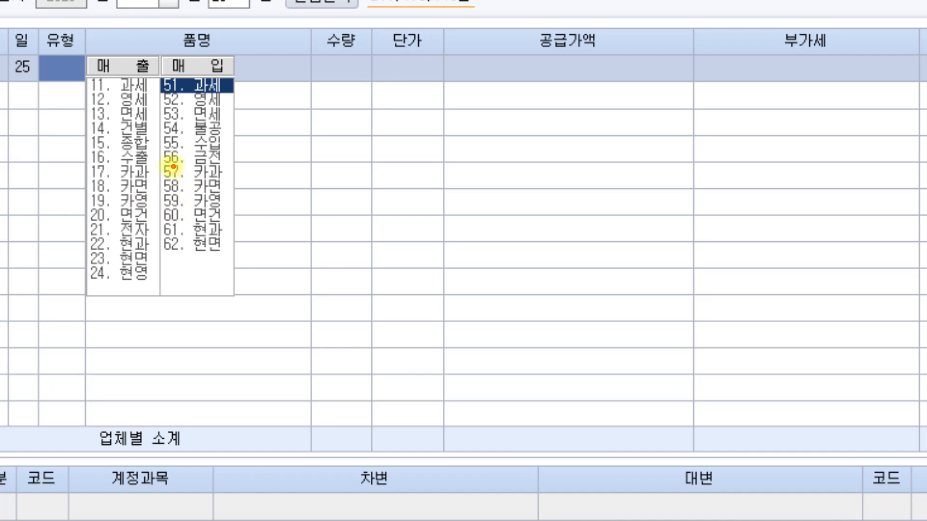
Set the transaction type to 57 카과 and choose 삼성카드 as the credit card company.
{"action": "mouse_move", "coordinate": [149, 159]}
{"action": "left_mouse_down"}
{"action": "mouse_move", "coordinate": [169, 183]}
{"action": "mouse_move", "coordinate": [243, 174]}
{"action": "mouse_move", "coordinate": [147, 161]}
{"action": "left_mouse_up"}
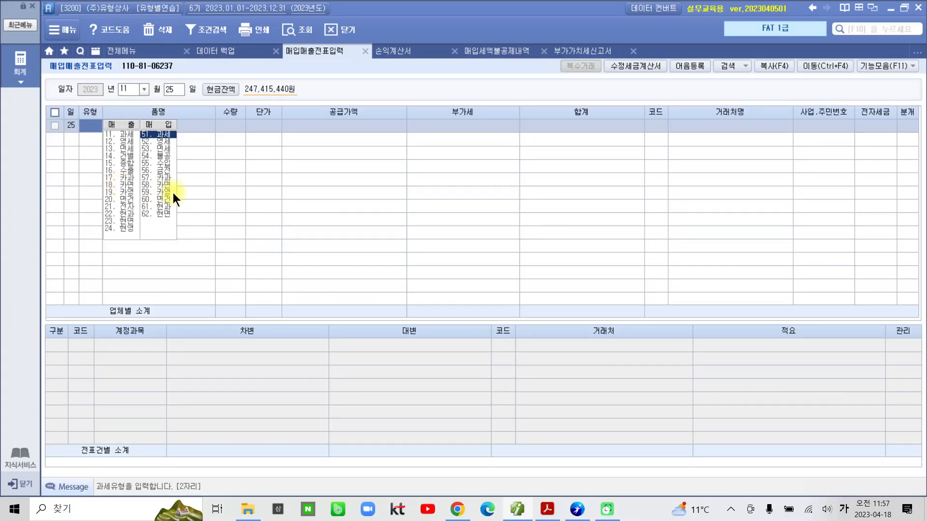
{"action": "left_click", "coordinate": [162, 177]}
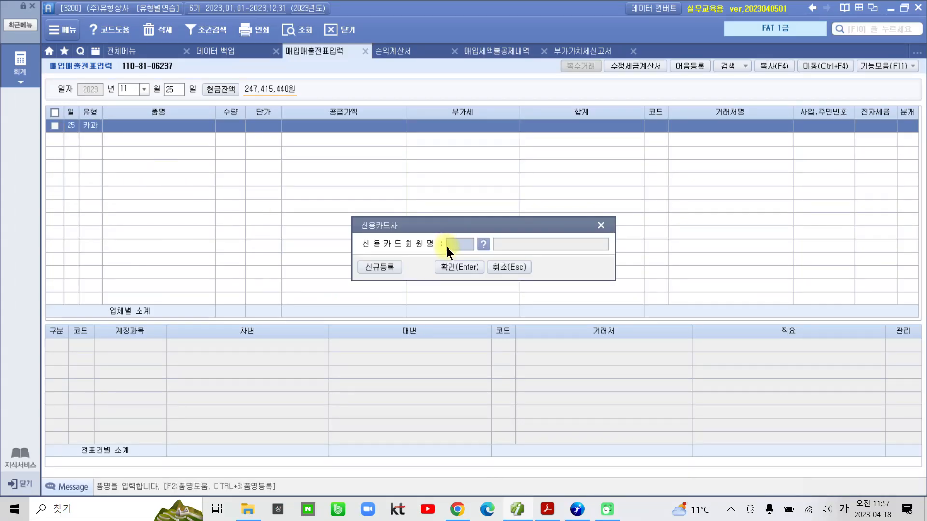
{"action": "left_click", "coordinate": [480, 244]}
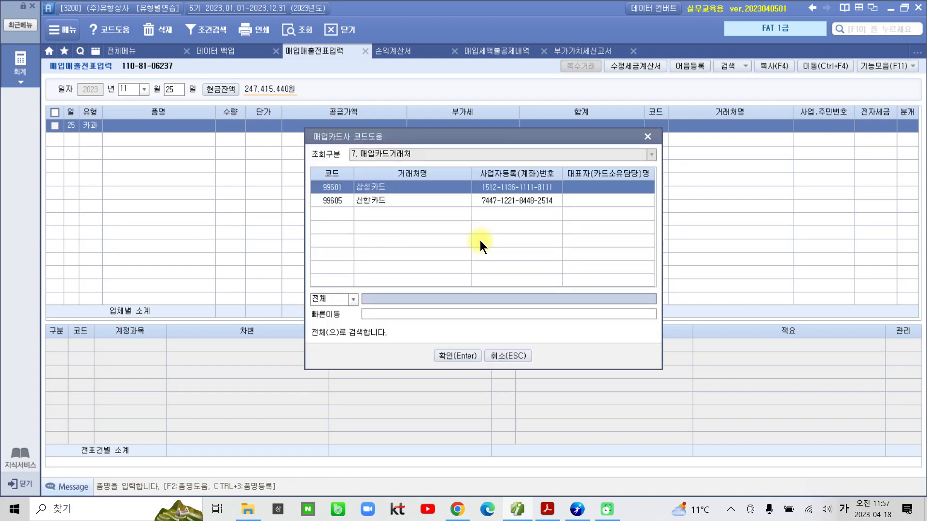
{"action": "left_click", "coordinate": [447, 356]}
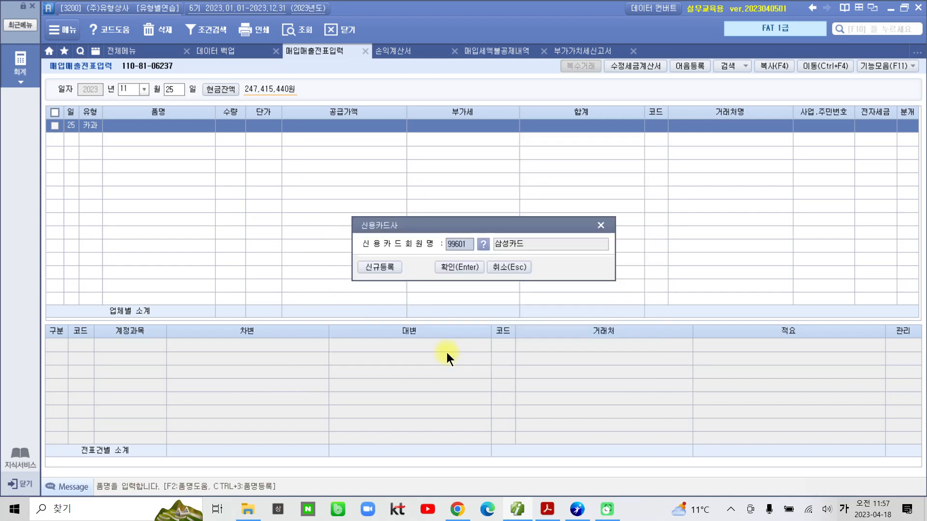
{"action": "left_click", "coordinate": [455, 270]}
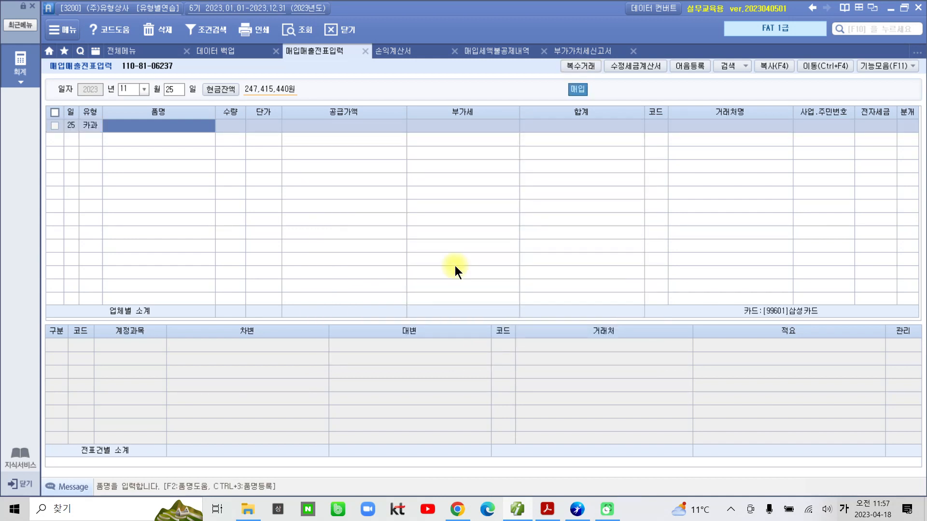
Enter 숙박비 as the item name and 165,000 as the supply amount, accepting the calculated VAT.
{"action": "type", "text": "식대"}
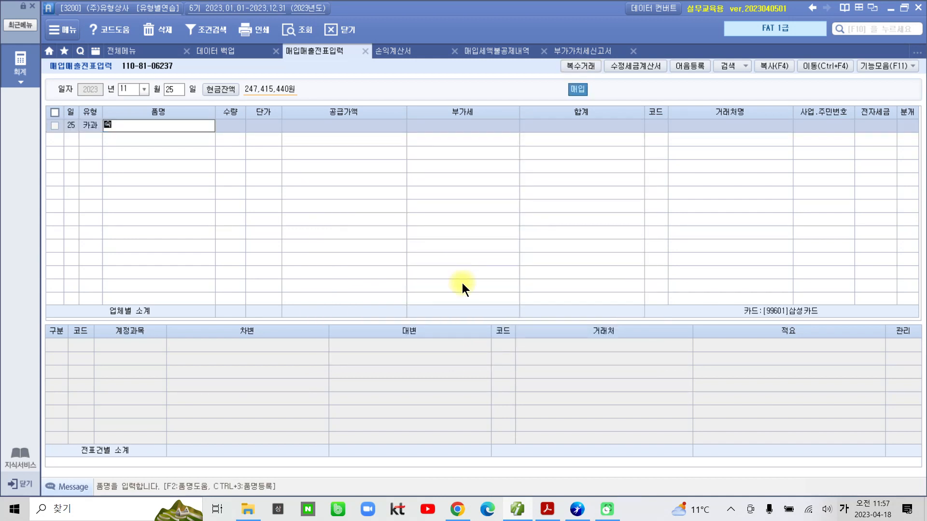
{"action": "type", "text": "비"}
{"action": "key", "text": "Return"}
{"action": "key", "text": "Return"}
{"action": "key", "text": "Return"}
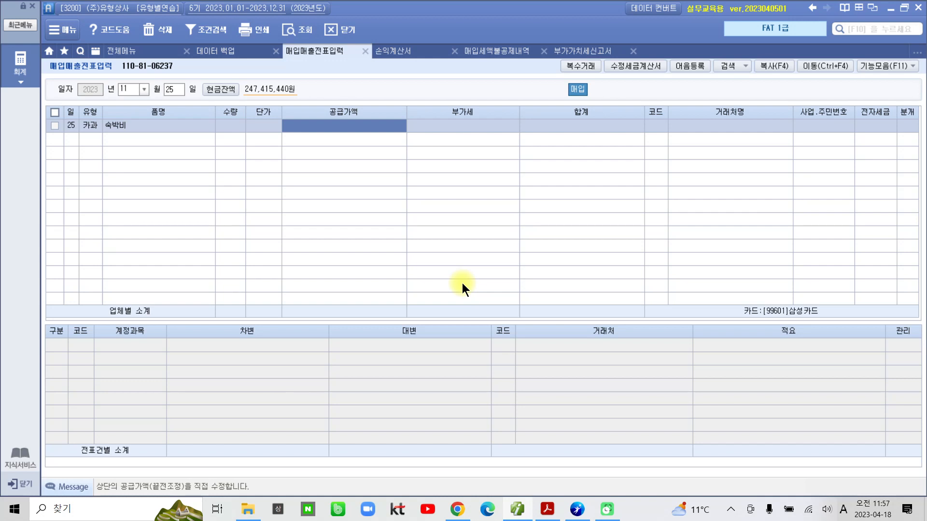
{"action": "type", "text": "165,000"}
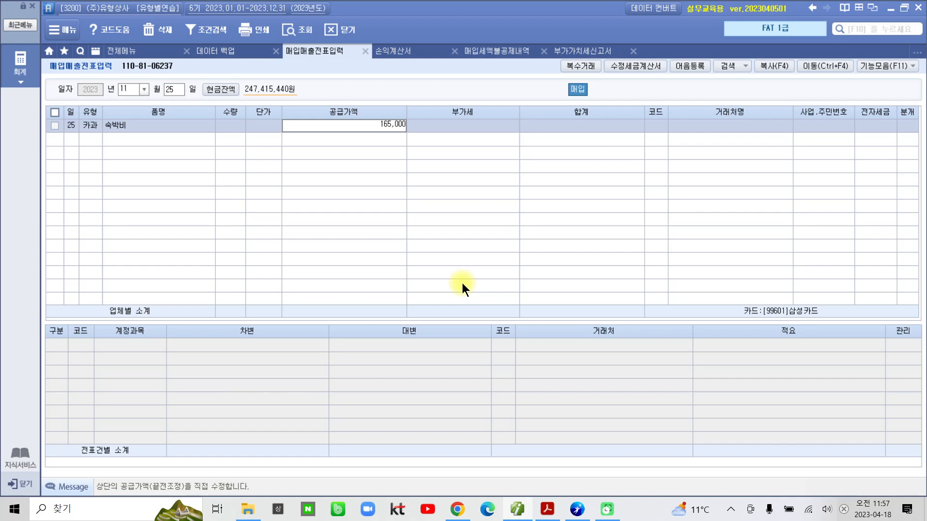
{"action": "key", "text": "Return"}
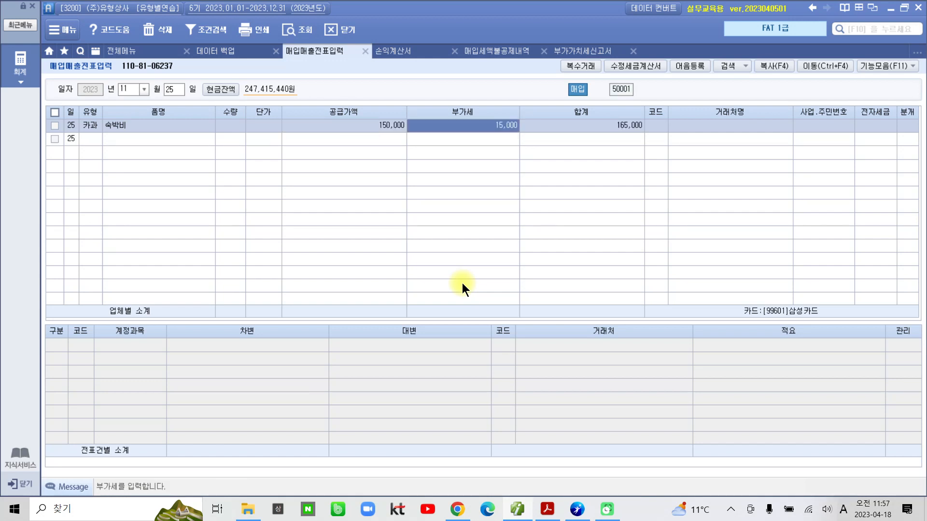
{"action": "key", "text": "Return"}
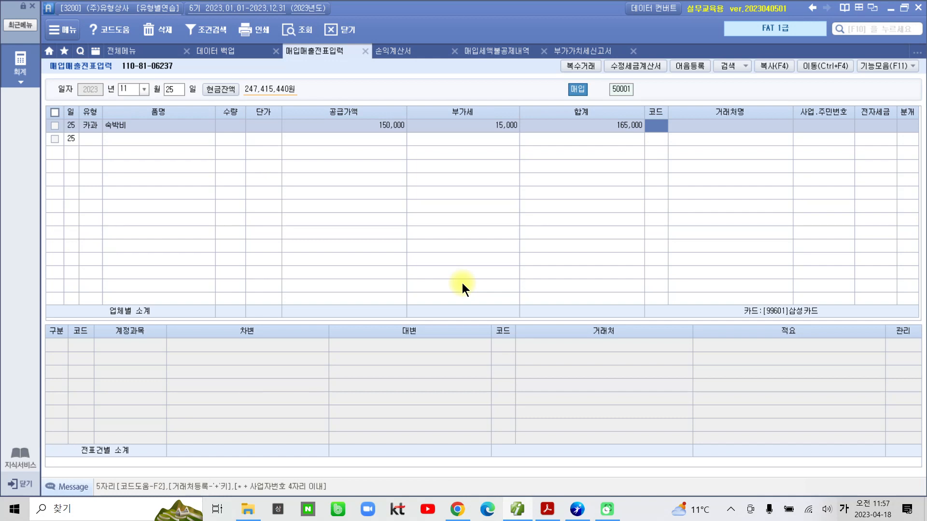
Set the vendor to (주)조선호텔, leave the electronic tax invoice field blank and choose journal type 4 카드.
{"action": "type", "text": "조선"}
{"action": "key", "text": "Return"}
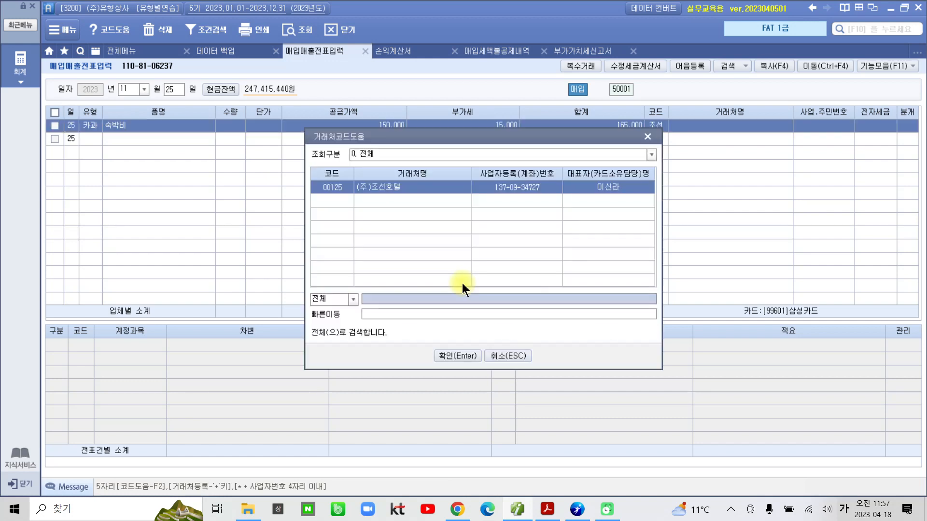
{"action": "key", "text": "Return"}
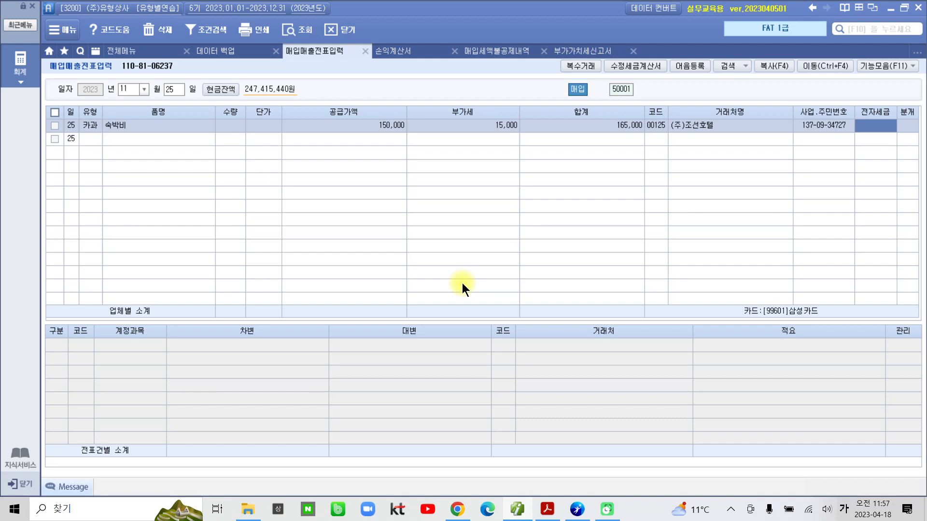
{"action": "key", "text": "Return"}
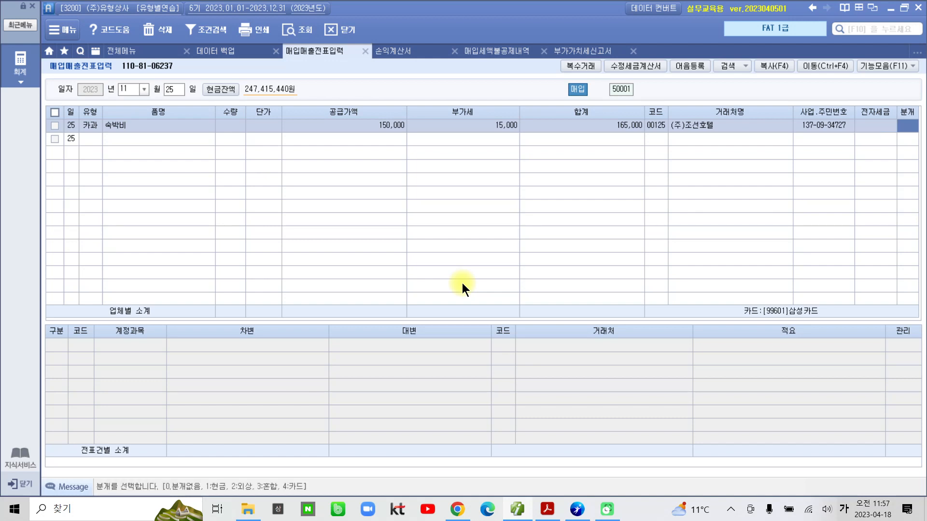
{"action": "type", "text": "4"}
{"action": "key", "text": "Return"}
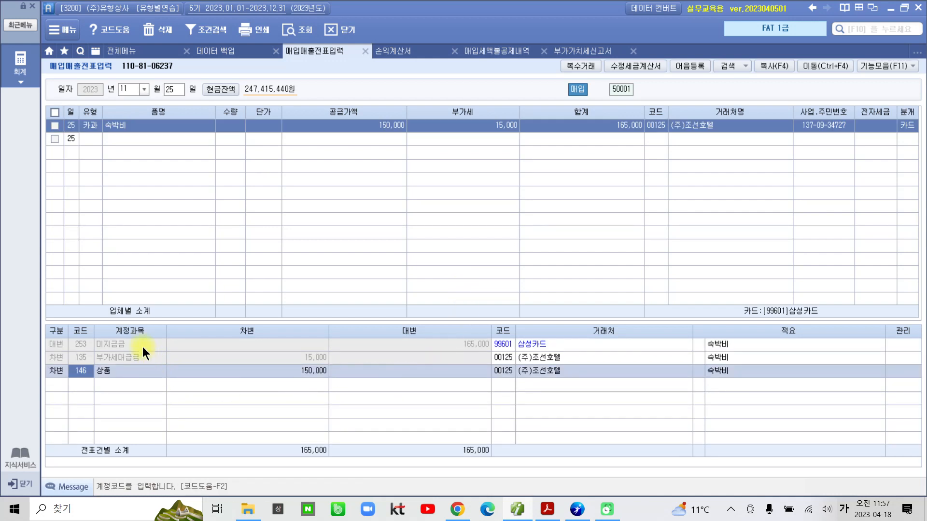
Change the account of the 상품 debit line in the journal entry to 812 여비교통비.
{"action": "left_click", "coordinate": [115, 358]}
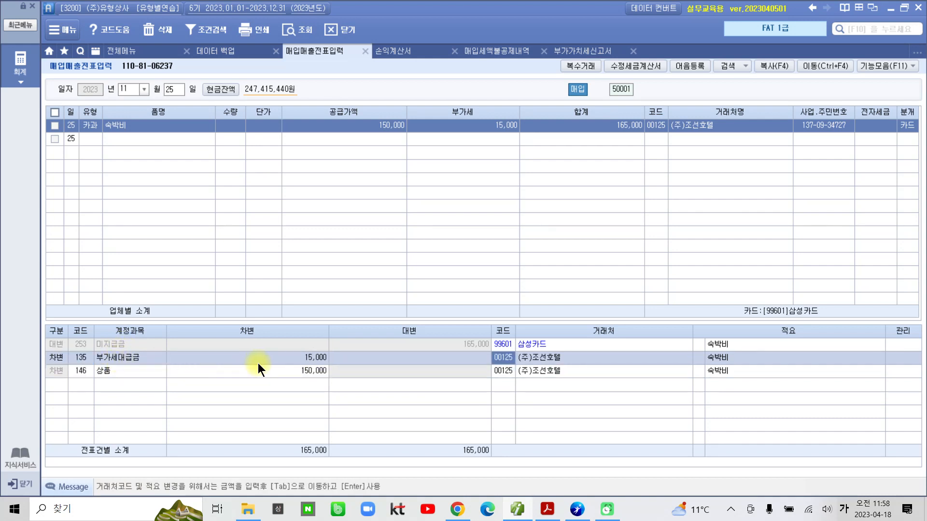
{"action": "left_click", "coordinate": [131, 373]}
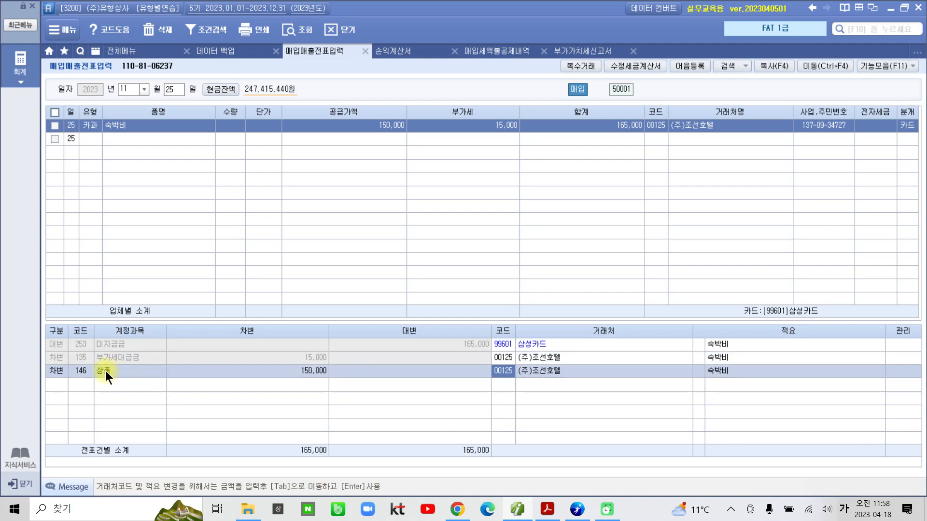
{"action": "left_click", "coordinate": [79, 372]}
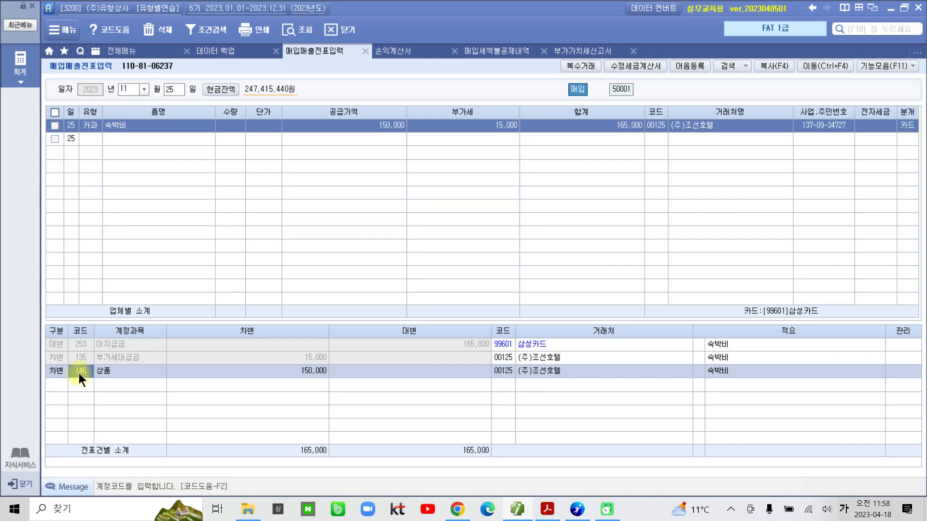
{"action": "type", "text": "여비"}
{"action": "key", "text": "Return"}
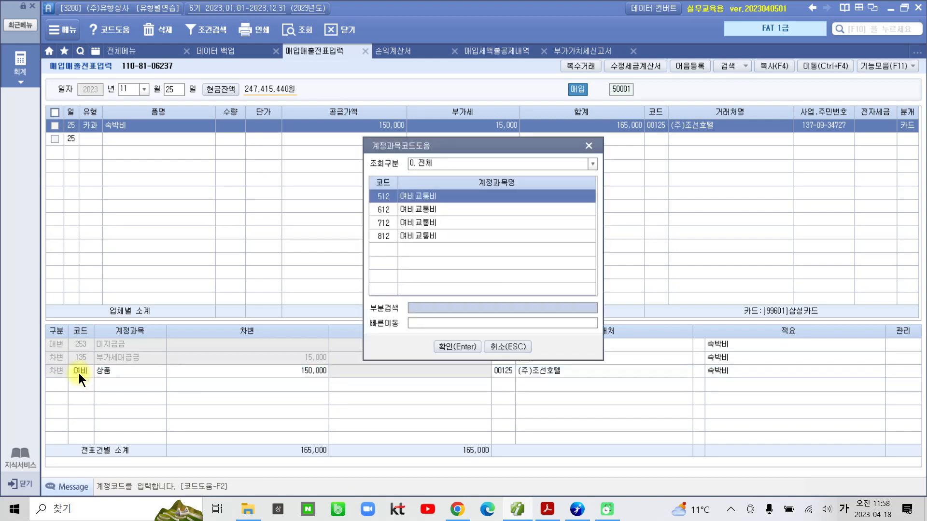
{"action": "key", "text": "Down"}
{"action": "key", "text": "Down"}
{"action": "key", "text": "Down"}
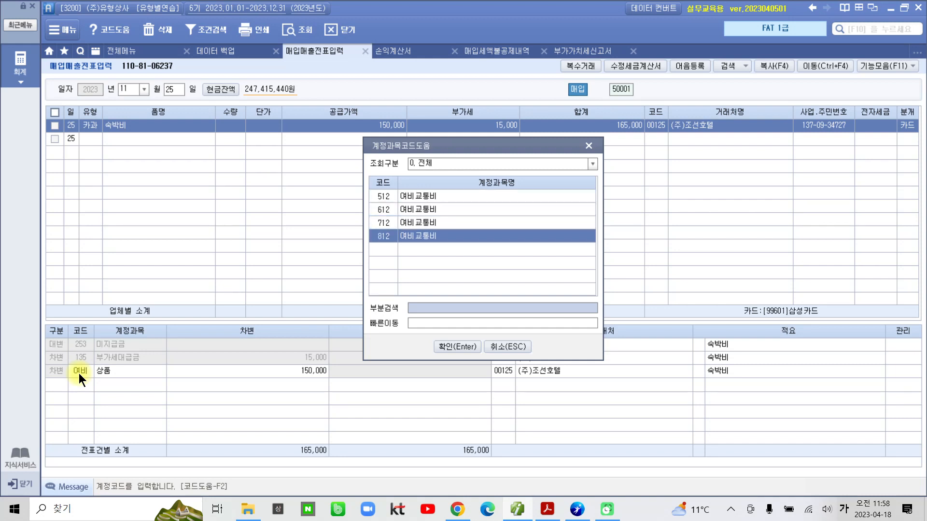
{"action": "key", "text": "Return"}
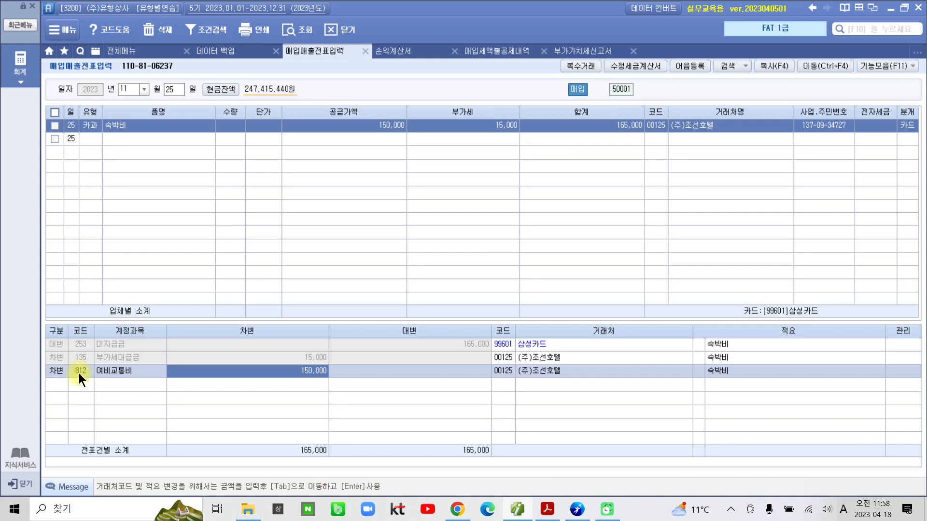
Review the 미지급금, 부가세대급금 and 여비교통비 lines of the journal entry, checking their amounts and counterparties.
{"action": "left_click", "coordinate": [97, 347]}
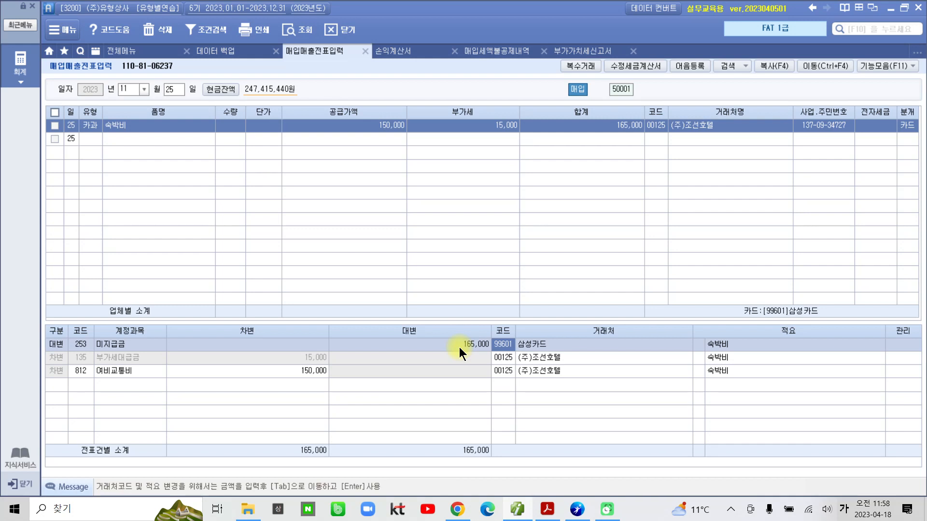
{"action": "left_click", "coordinate": [323, 362]}
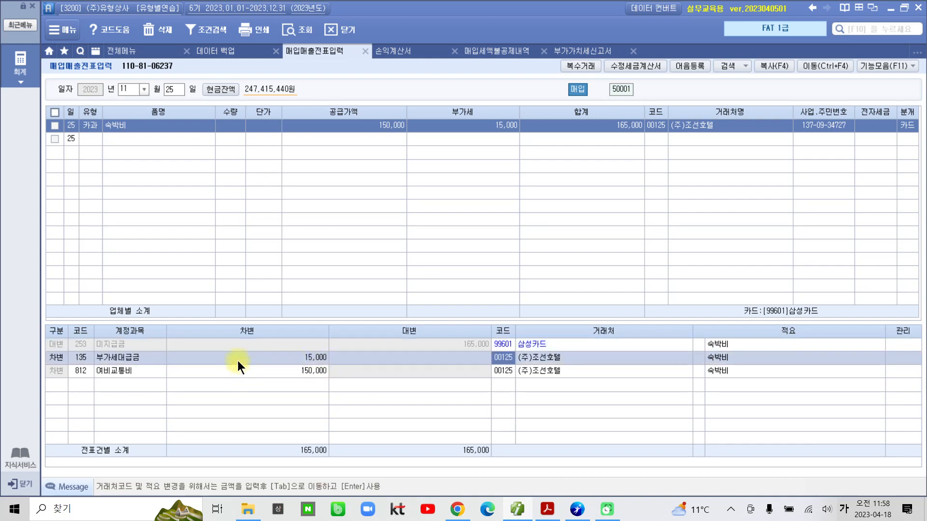
{"action": "left_click", "coordinate": [103, 373]}
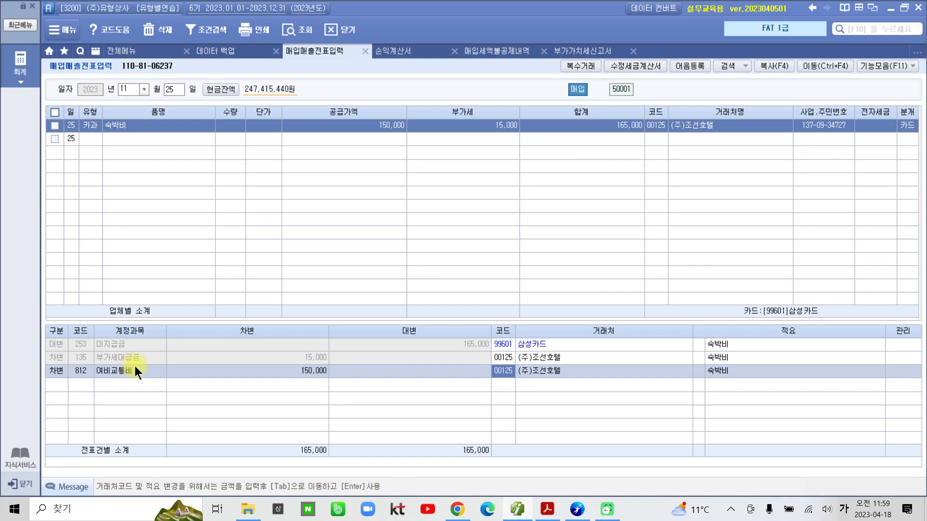
{"action": "left_click", "coordinate": [191, 361]}
{"action": "left_click", "coordinate": [182, 372]}
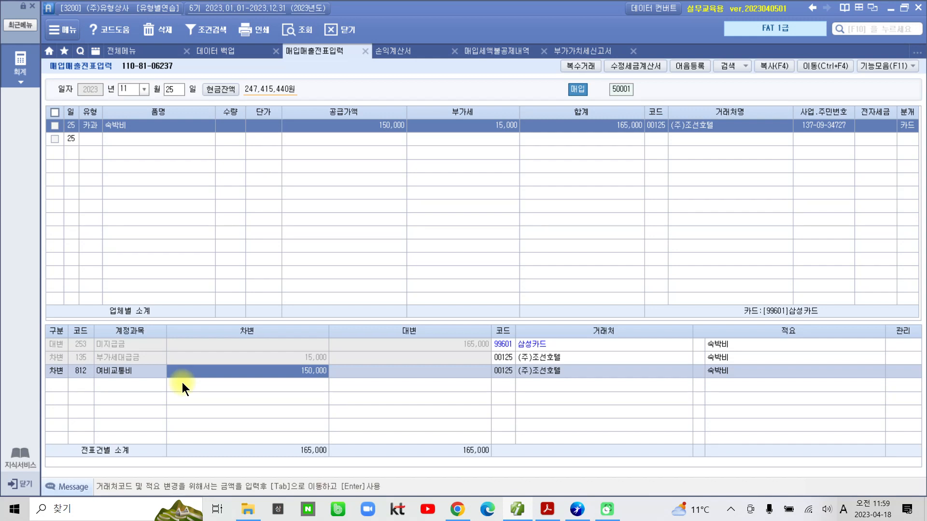
{"action": "left_click", "coordinate": [199, 360]}
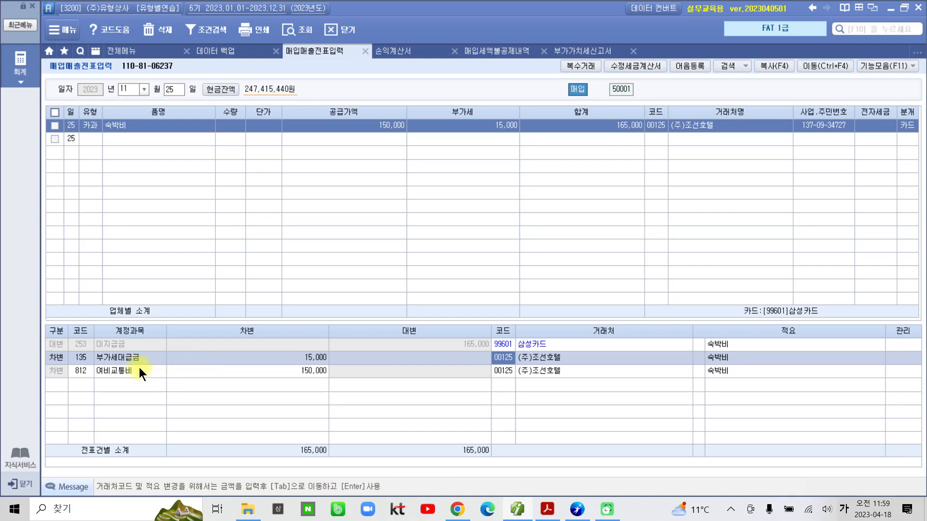
{"action": "left_click", "coordinate": [124, 344]}
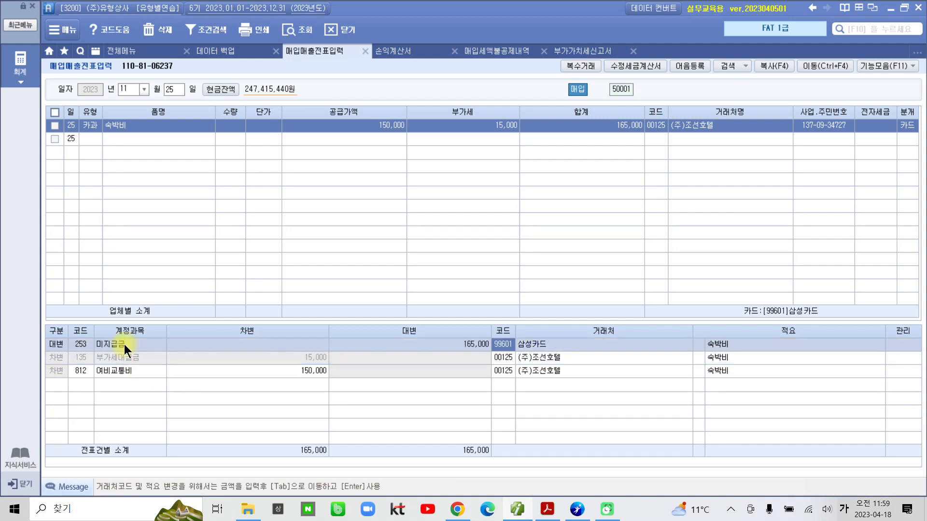
{"action": "left_click", "coordinate": [124, 356]}
{"action": "left_click", "coordinate": [126, 346]}
{"action": "left_click", "coordinate": [126, 355]}
{"action": "left_click", "coordinate": [126, 346]}
{"action": "left_click", "coordinate": [126, 358]}
{"action": "left_click", "coordinate": [126, 346]}
{"action": "left_click", "coordinate": [126, 356]}
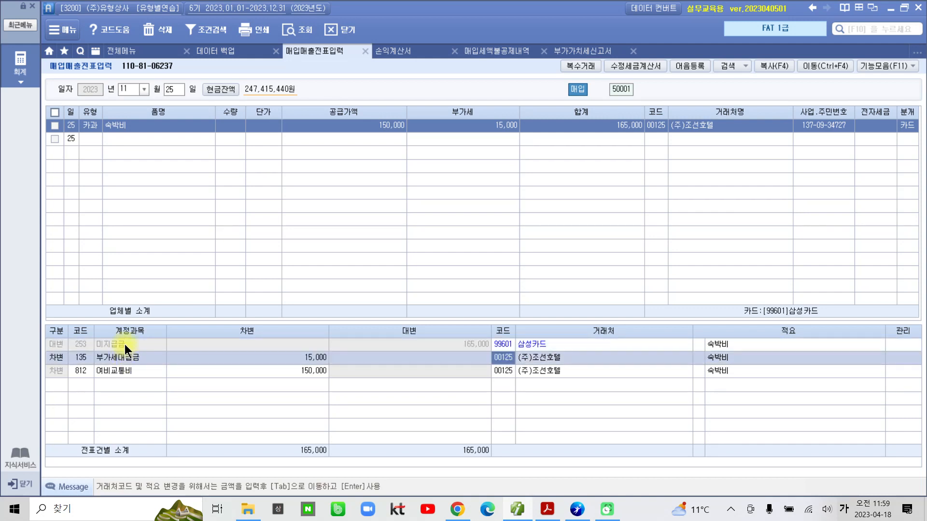
{"action": "left_click", "coordinate": [127, 347]}
{"action": "left_click", "coordinate": [277, 371]}
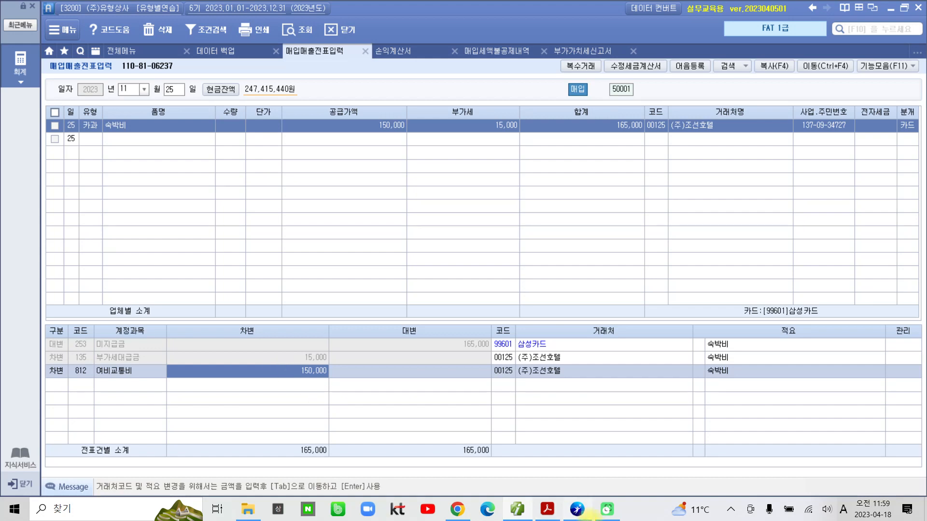
Switch to the practice PDF in Adobe Acrobat Reader and highlight the date 11월 26일 of the second card purchase.
{"action": "left_click", "coordinate": [547, 509]}
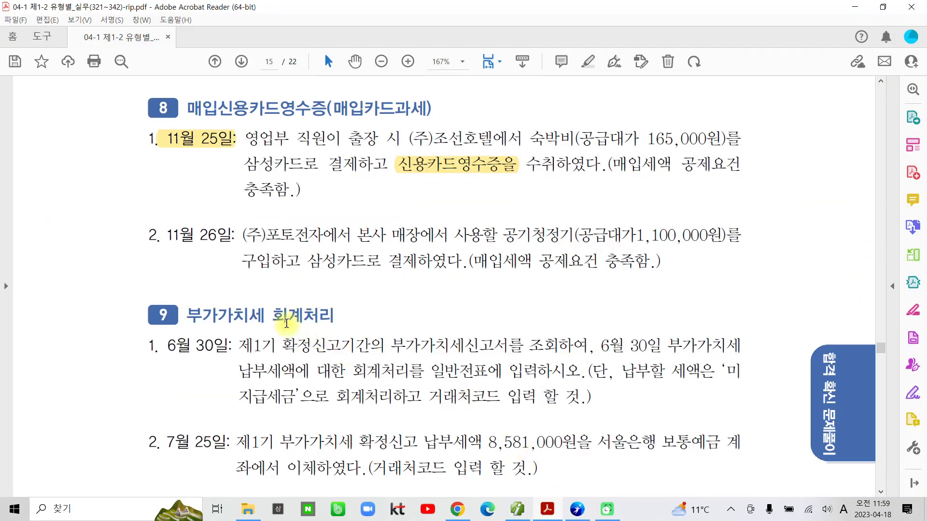
{"action": "double_click", "coordinate": [173, 236]}
{"action": "left_click_drag", "start_coordinate": [206, 235], "coordinate": [234, 235]}
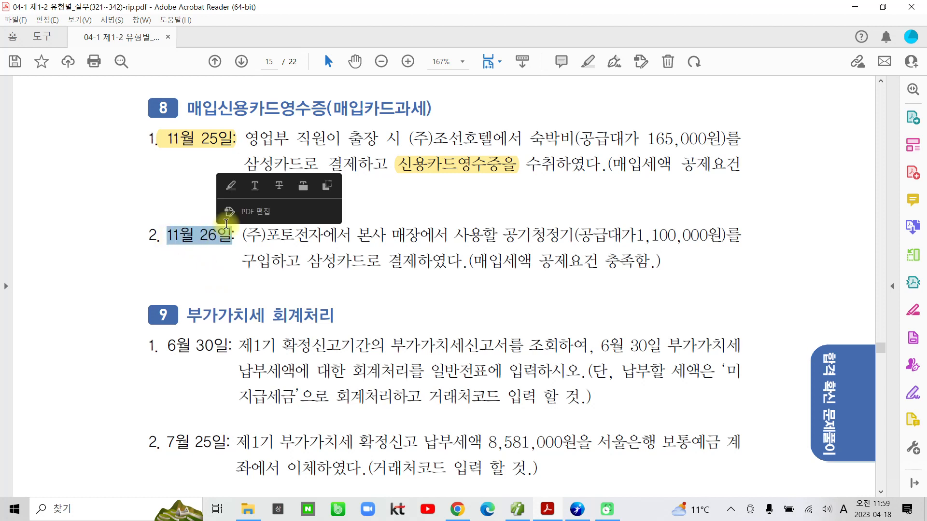
{"action": "left_click", "coordinate": [232, 189]}
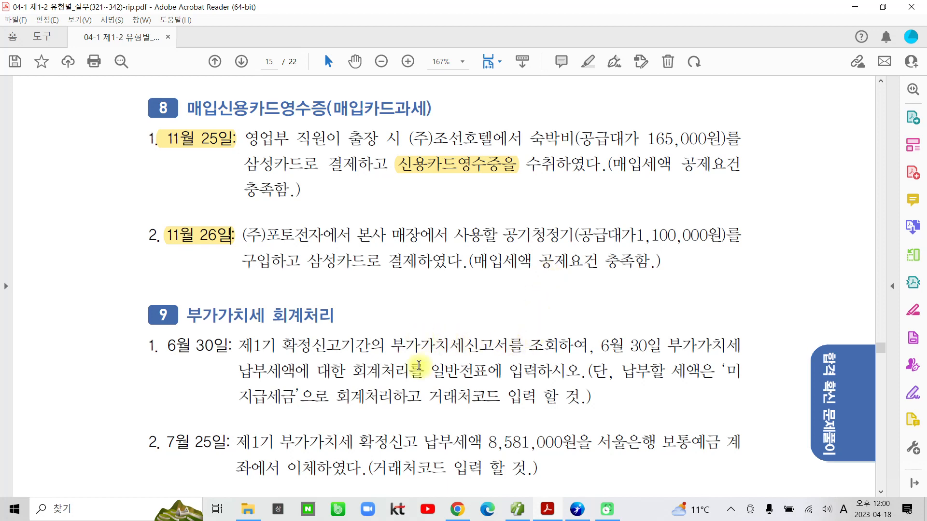
Switch back to the accounting program and set the purchase voucher date to November 26.
{"action": "left_click", "coordinate": [517, 511]}
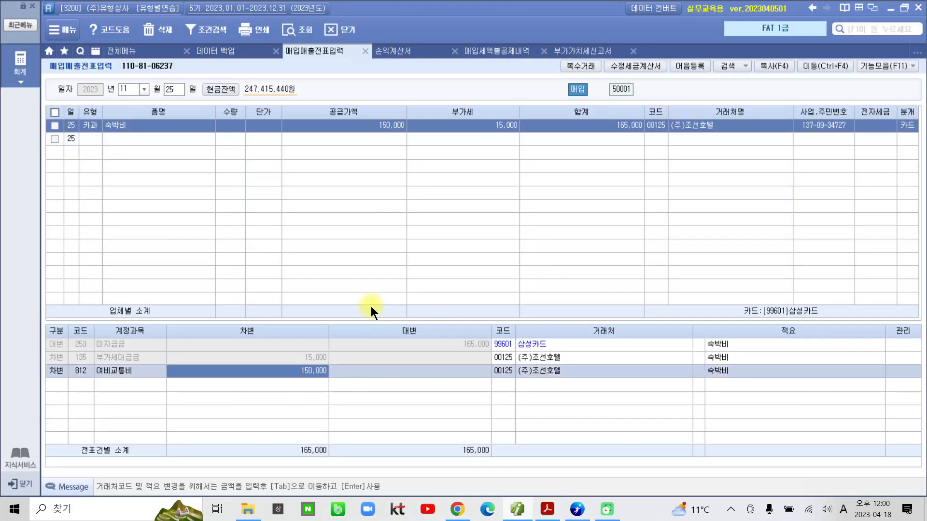
{"action": "left_click", "coordinate": [178, 88]}
{"action": "type", "text": "26"}
{"action": "key", "text": "Return"}
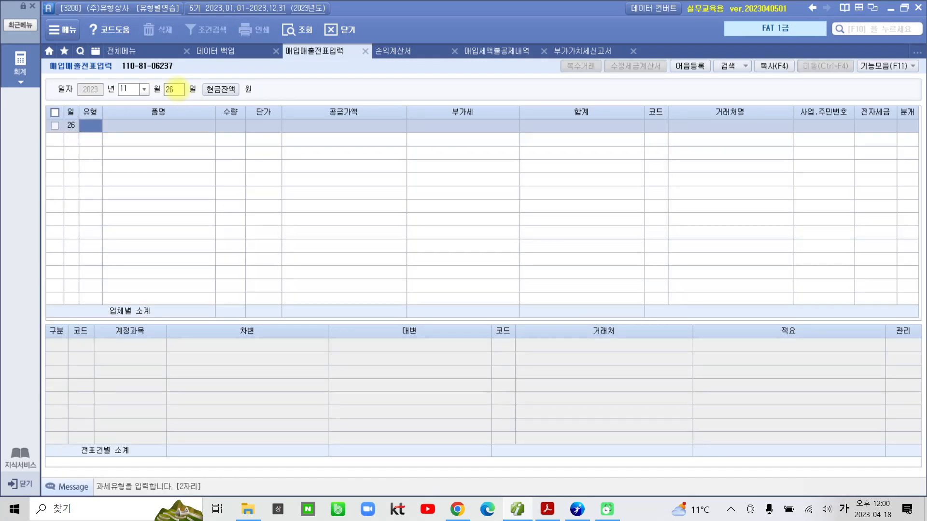
{"action": "key", "text": "Return"}
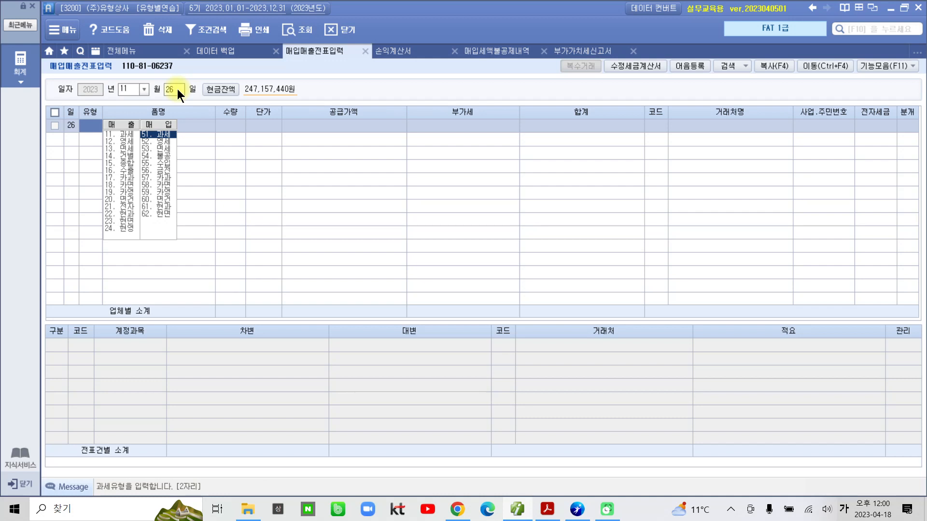
Set the transaction type to 57 카과 and choose 삼성카드 as the credit card company.
{"action": "type", "text": "57"}
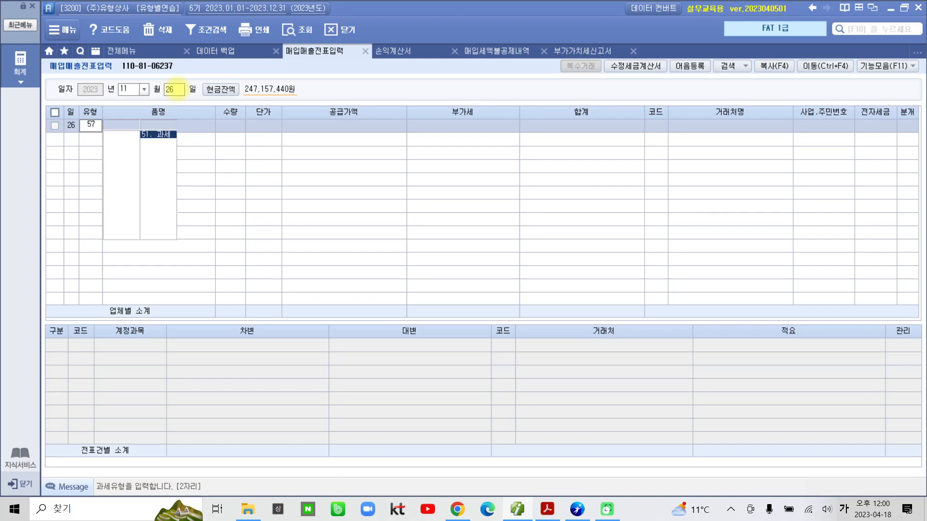
{"action": "key", "text": "Return"}
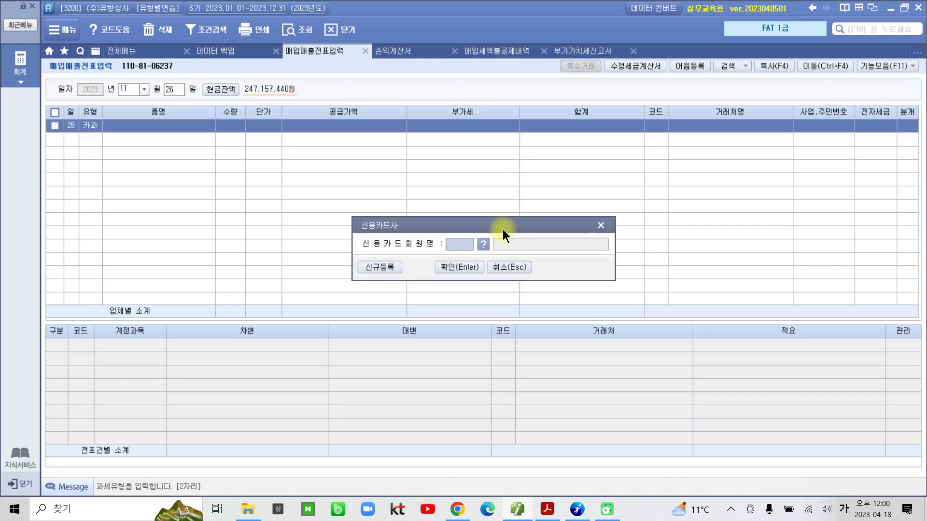
{"action": "left_click", "coordinate": [487, 245]}
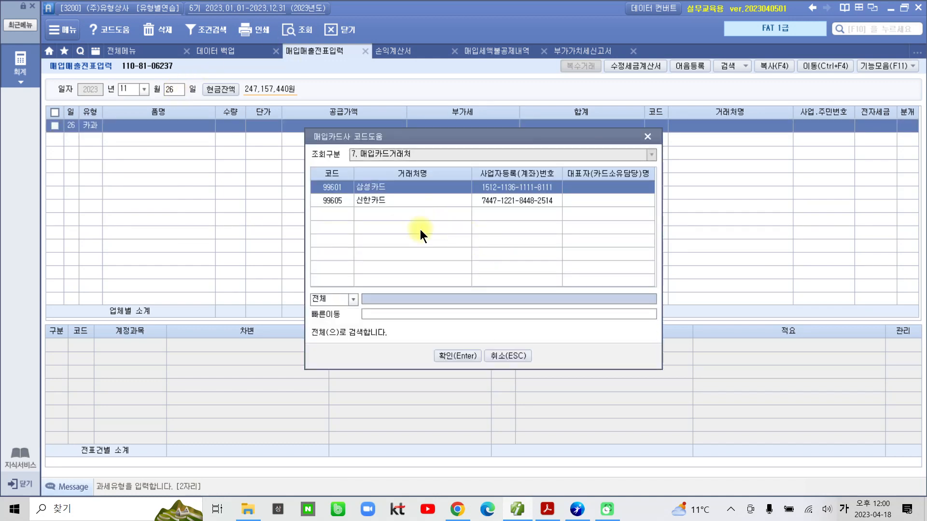
{"action": "left_click", "coordinate": [457, 358]}
{"action": "left_click", "coordinate": [451, 268]}
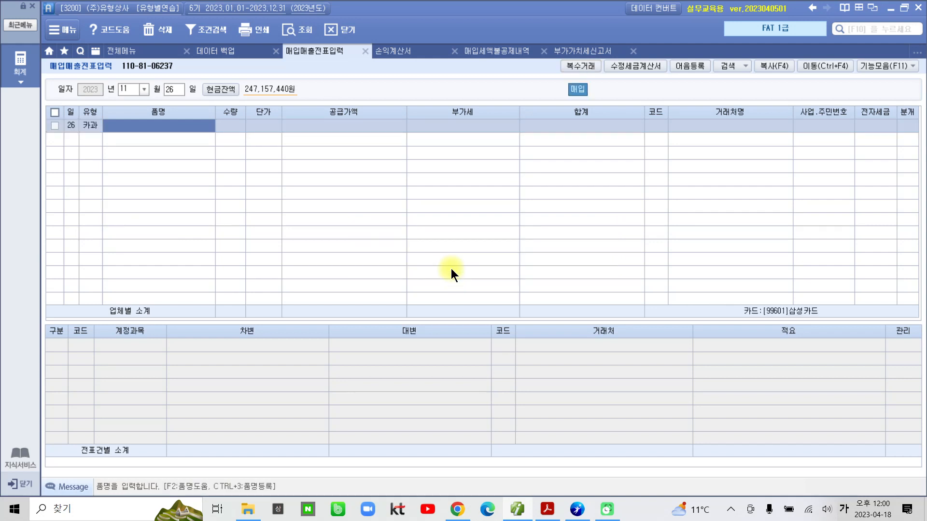
Enter 공기청정기 as the item name, leave quantity and unit price blank, and enter 1,100,000 as the supply amount with calculated VAT.
{"action": "type", "text": "공기청"}
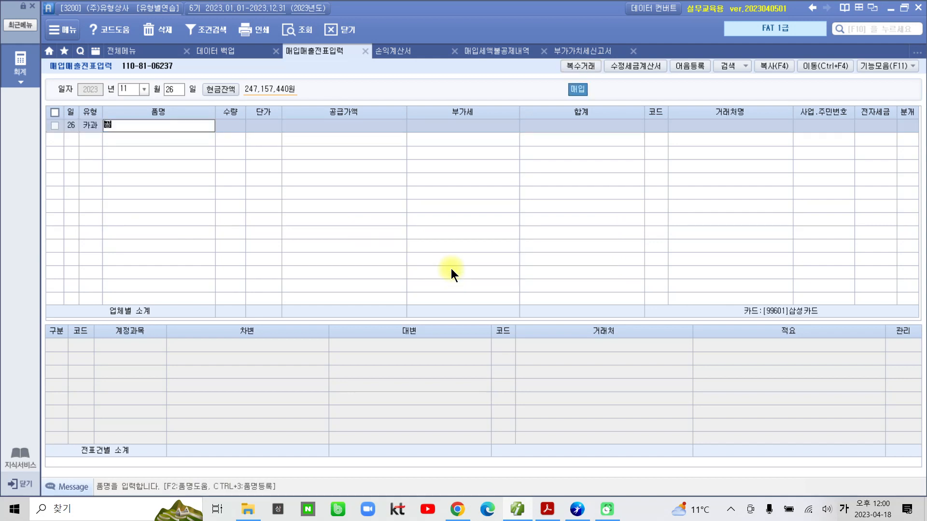
{"action": "key", "text": "BackSpace"}
{"action": "type", "text": "처"}
{"action": "type", "text": "정기"}
{"action": "key", "text": "Return"}
{"action": "key", "text": "Return"}
{"action": "key", "text": "Return"}
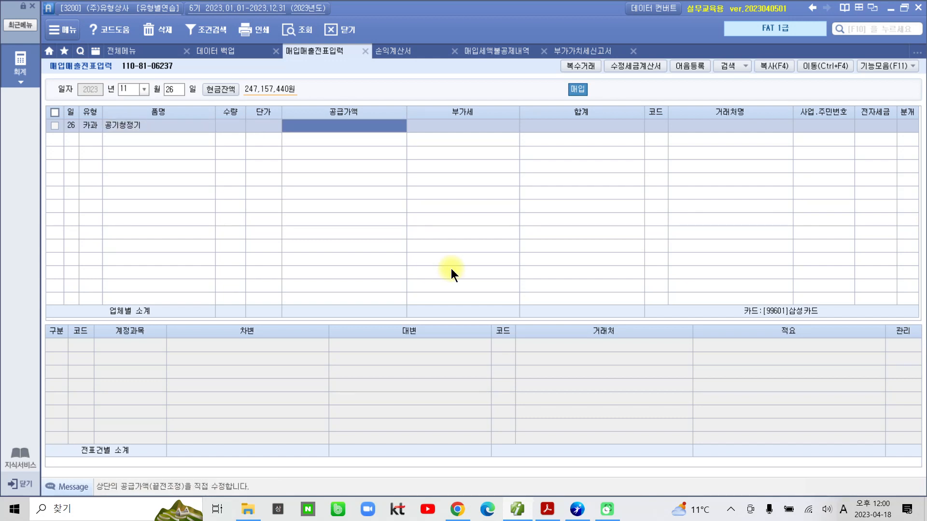
{"action": "type", "text": "1,100,"}
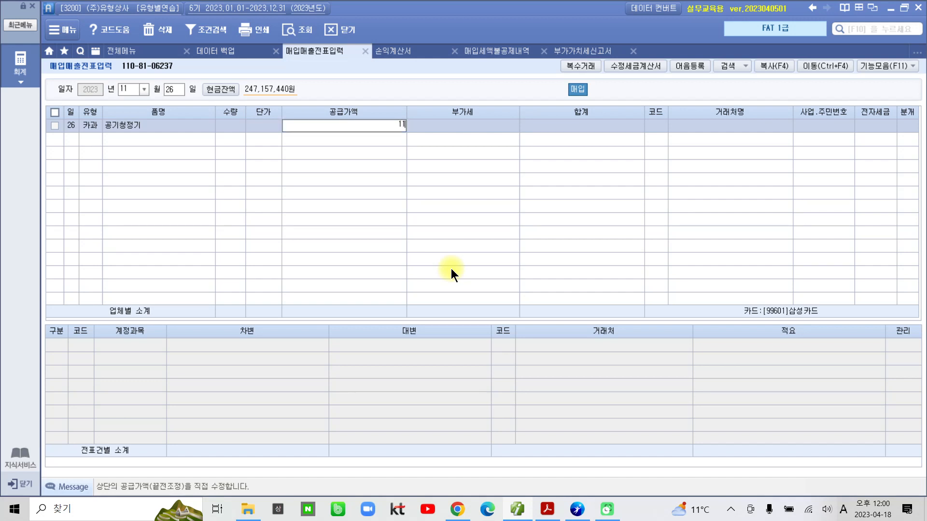
{"action": "type", "text": "000"}
{"action": "key", "text": "Return"}
{"action": "key", "text": "Return"}
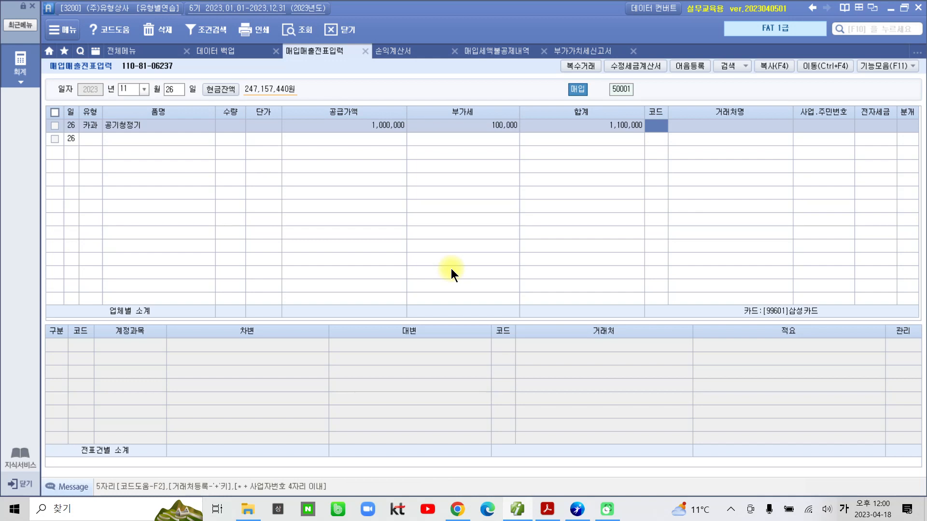
Set the vendor to (주)포토전자, leave the electronic tax invoice field blank and choose journal type 4 카드.
{"action": "type", "text": "포토"}
{"action": "key", "text": "Return"}
{"action": "key", "text": "Return"}
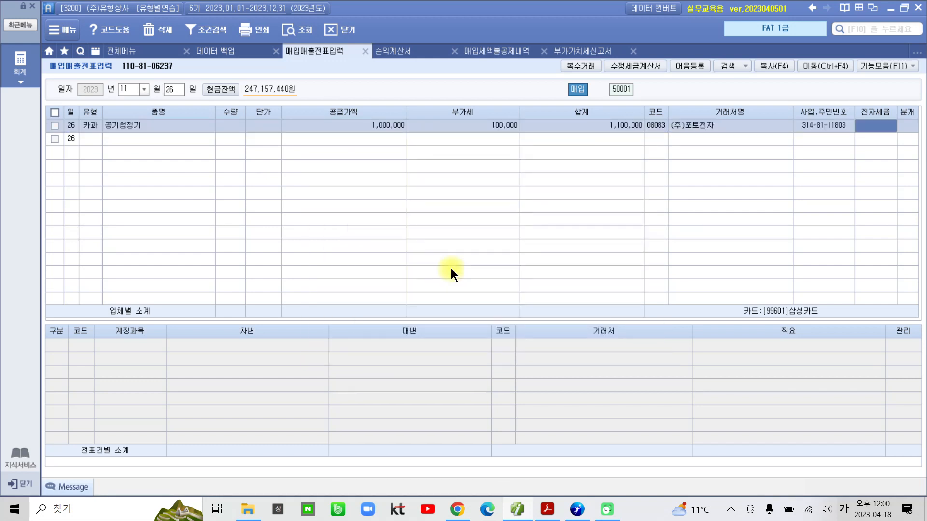
{"action": "key", "text": "Return"}
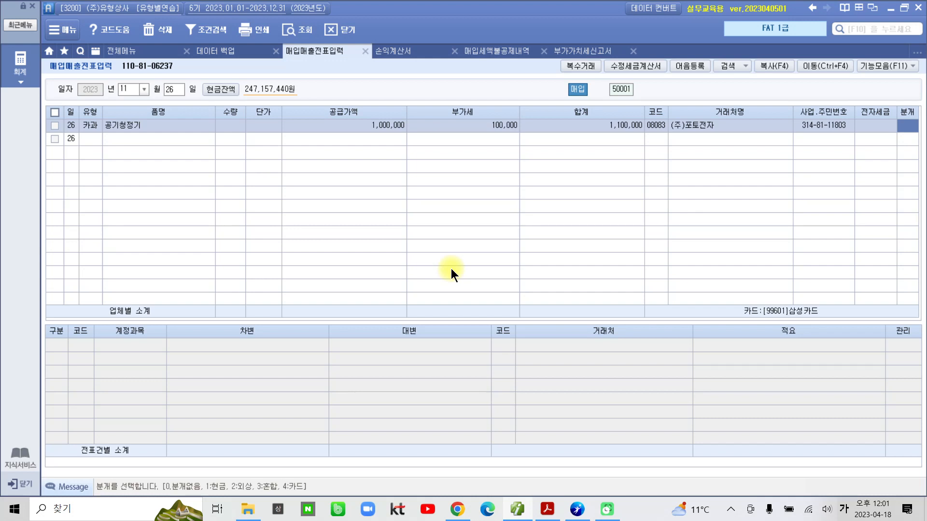
{"action": "type", "text": "4"}
{"action": "key", "text": "Return"}
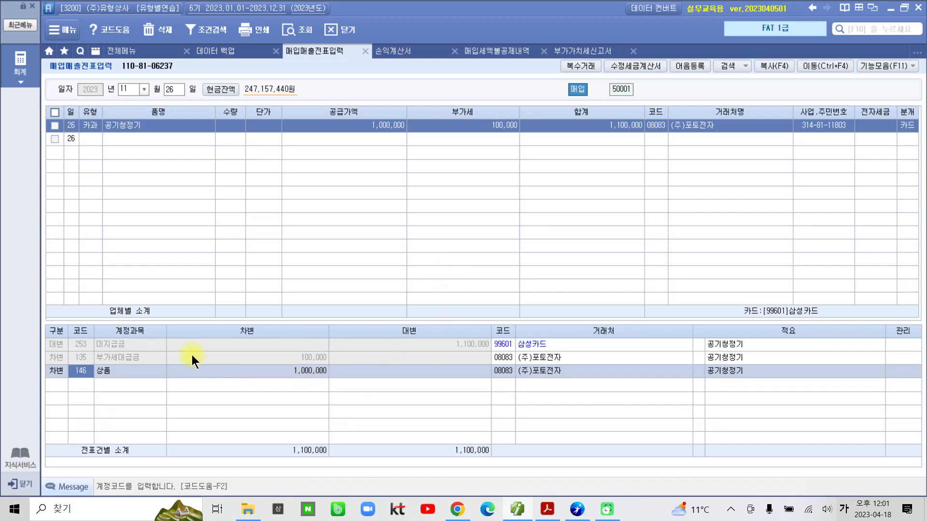
Change the account of the 상품 debit line in the journal entry to 212 비품.
{"action": "left_click", "coordinate": [136, 361]}
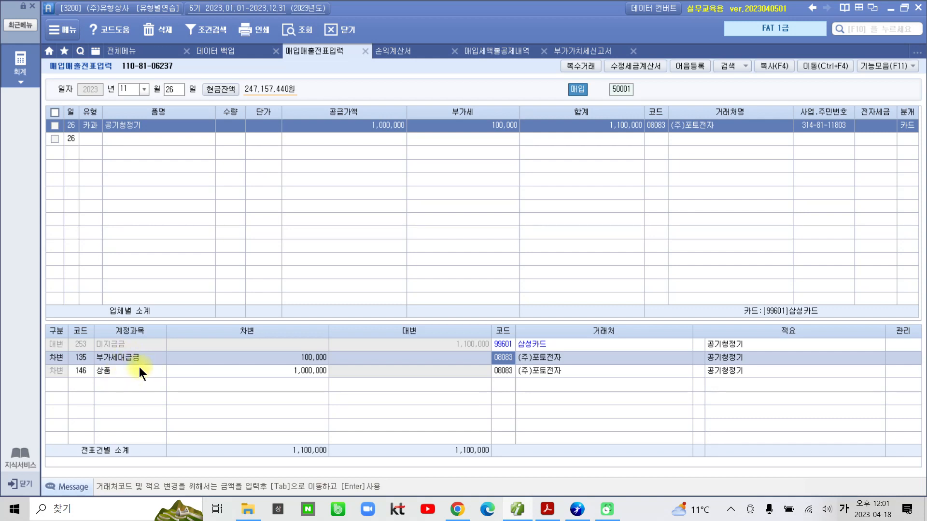
{"action": "left_click", "coordinate": [81, 371]}
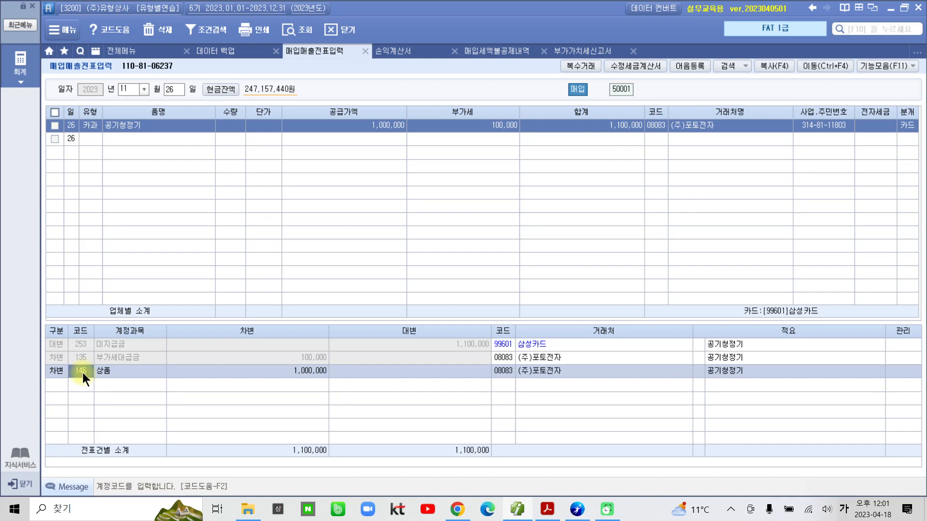
{"action": "type", "text": "비품"}
{"action": "key", "text": "Return"}
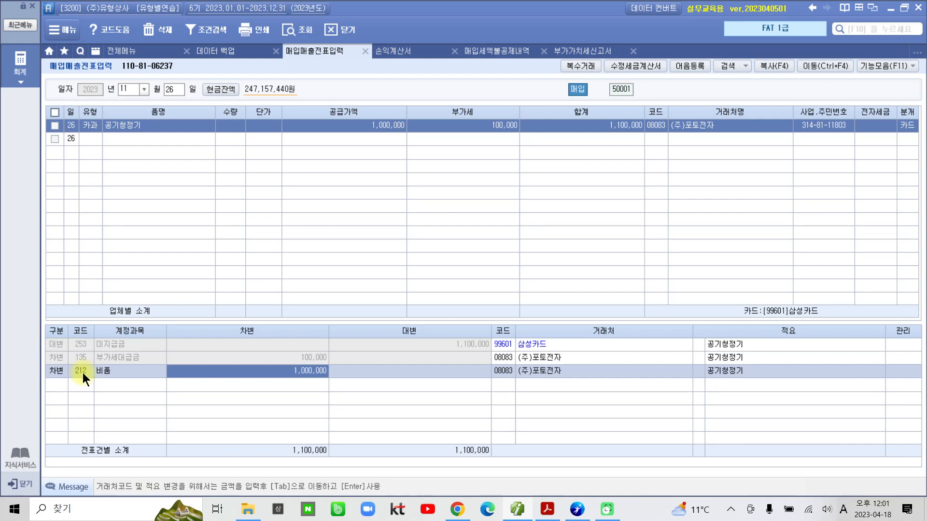
Review the 미지급금, 부가세대급금 and 비품 lines of the air purifier journal entry, checking their amounts and counterparties.
{"action": "left_click", "coordinate": [126, 358]}
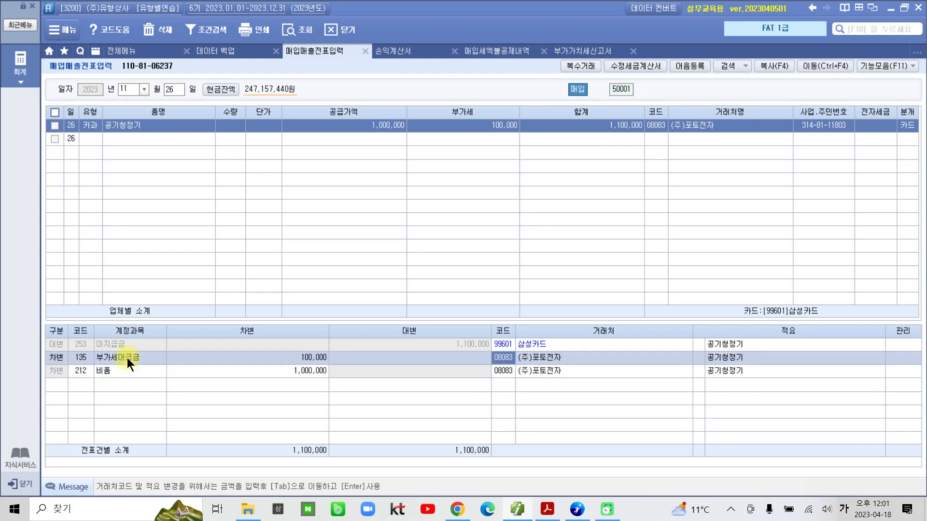
{"action": "left_click", "coordinate": [131, 367]}
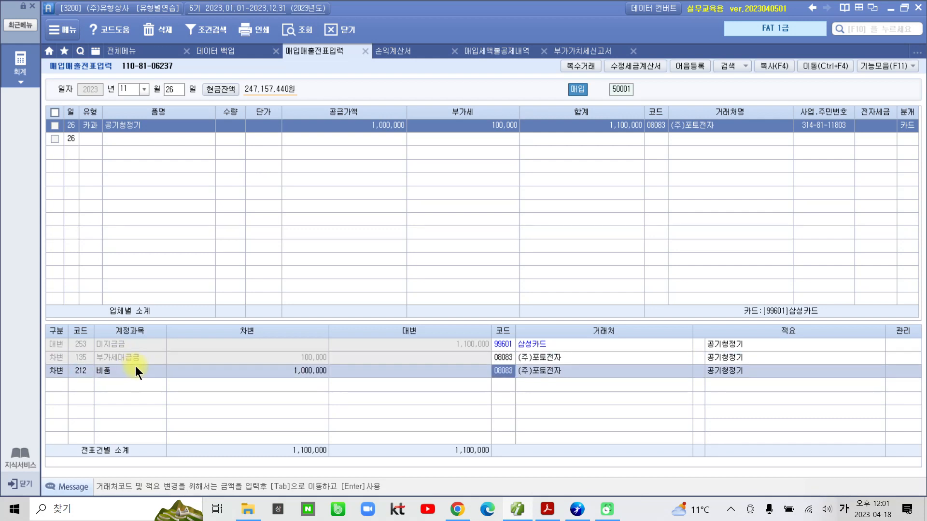
{"action": "left_click", "coordinate": [224, 347]}
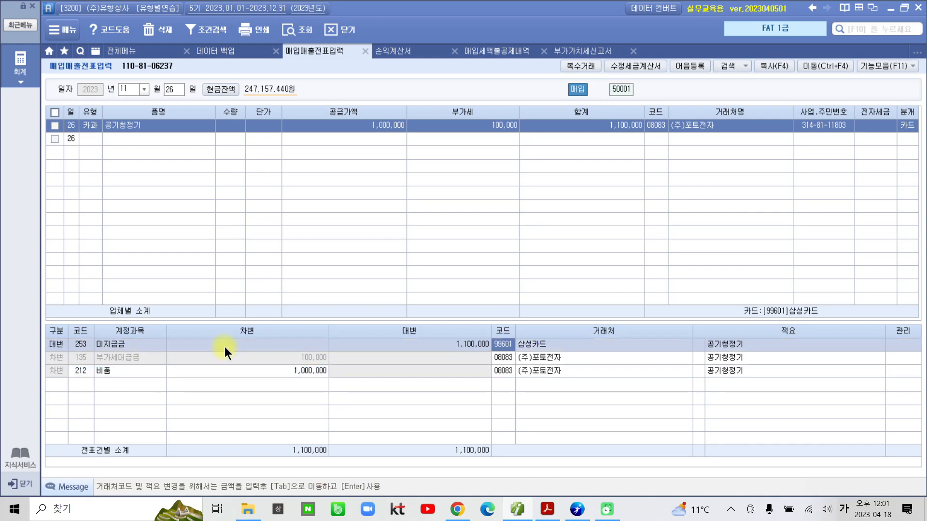
{"action": "left_click", "coordinate": [251, 358]}
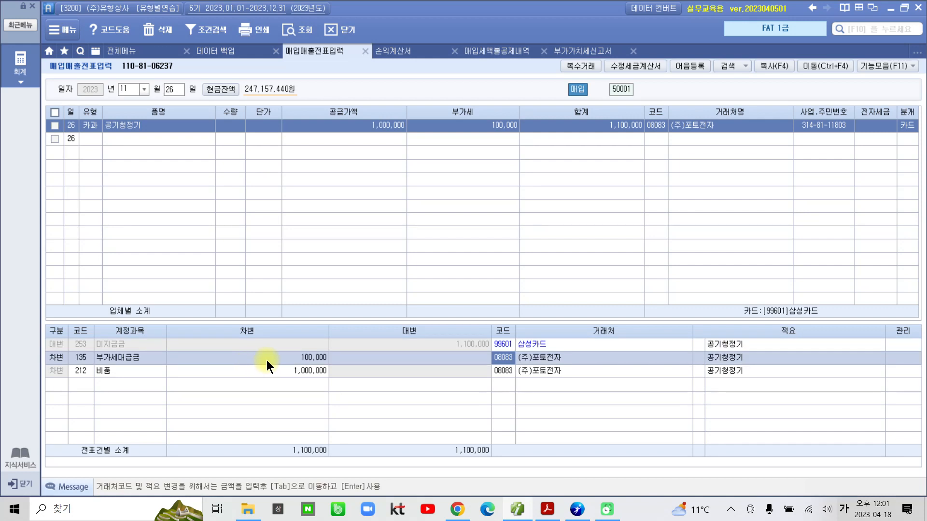
{"action": "left_click", "coordinate": [267, 373]}
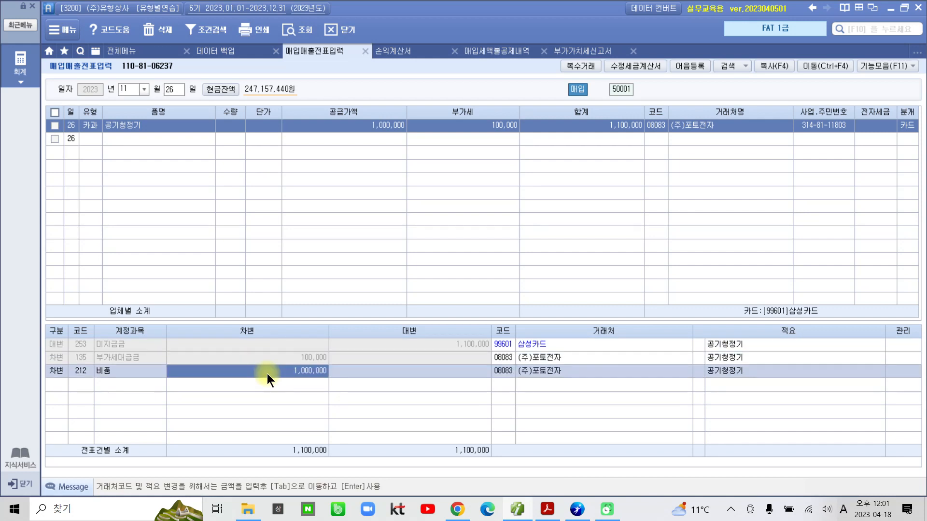
{"action": "left_click", "coordinate": [277, 359]}
{"action": "left_click", "coordinate": [272, 371]}
{"action": "left_click", "coordinate": [548, 510]}
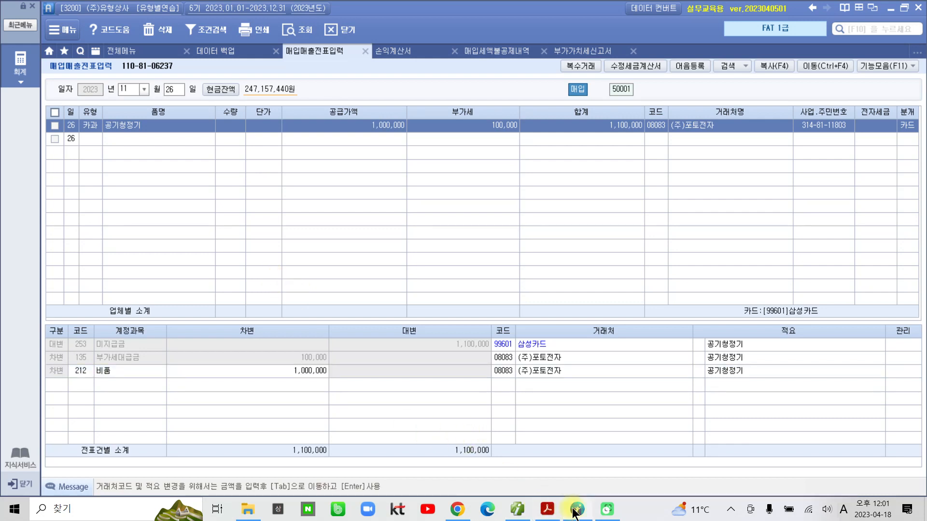
{"action": "left_click", "coordinate": [349, 372]}
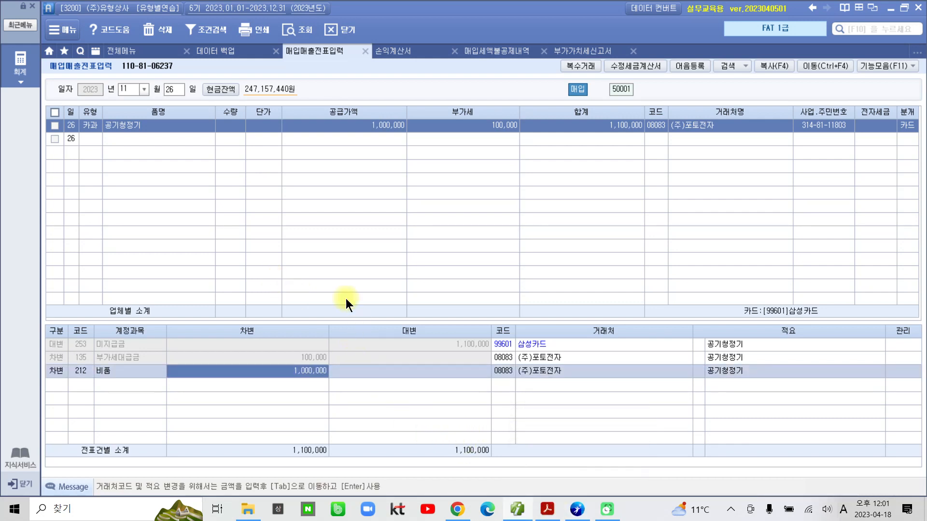
Open the 신용카드매출전표등 수령금액 합계표 and query the period from month 10 to month 12 of 2023.
{"action": "left_click", "coordinate": [29, 75]}
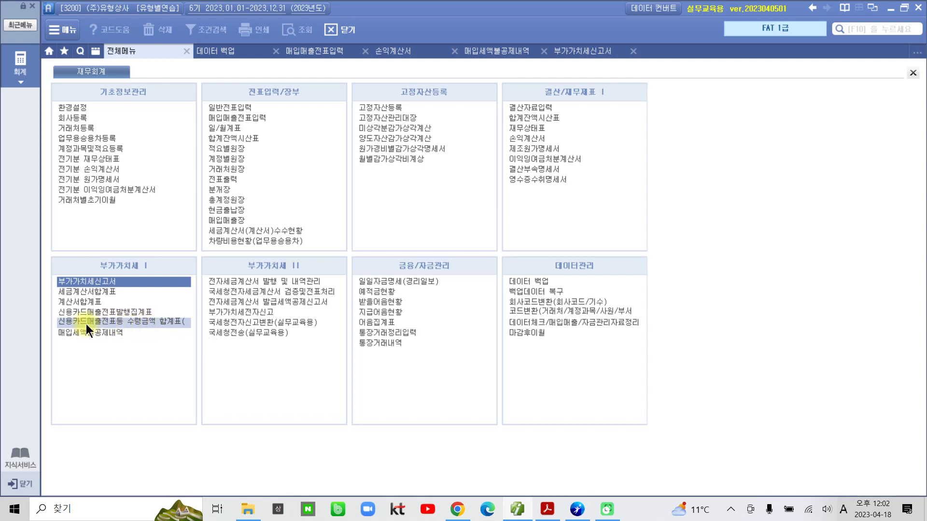
{"action": "left_click", "coordinate": [122, 321]}
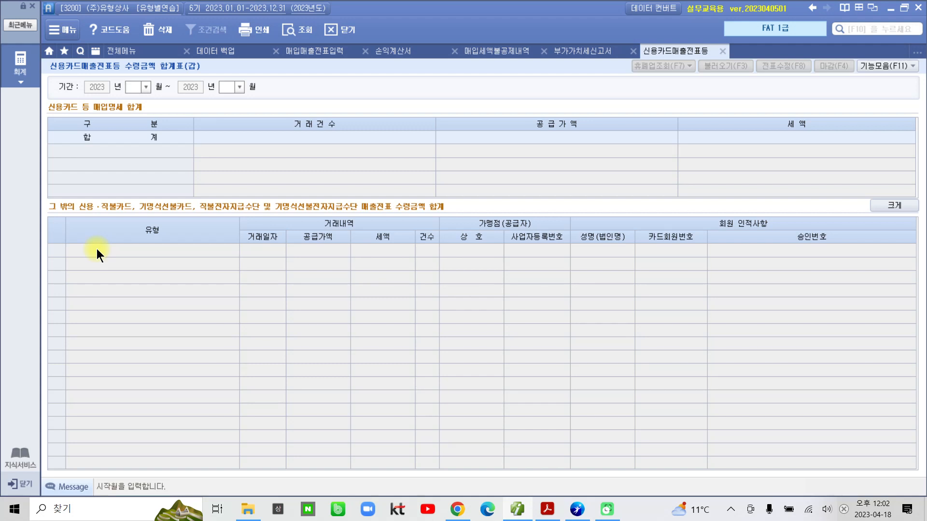
{"action": "type", "text": "10"}
{"action": "key", "text": "Return"}
{"action": "type", "text": "12"}
{"action": "key", "text": "Return"}
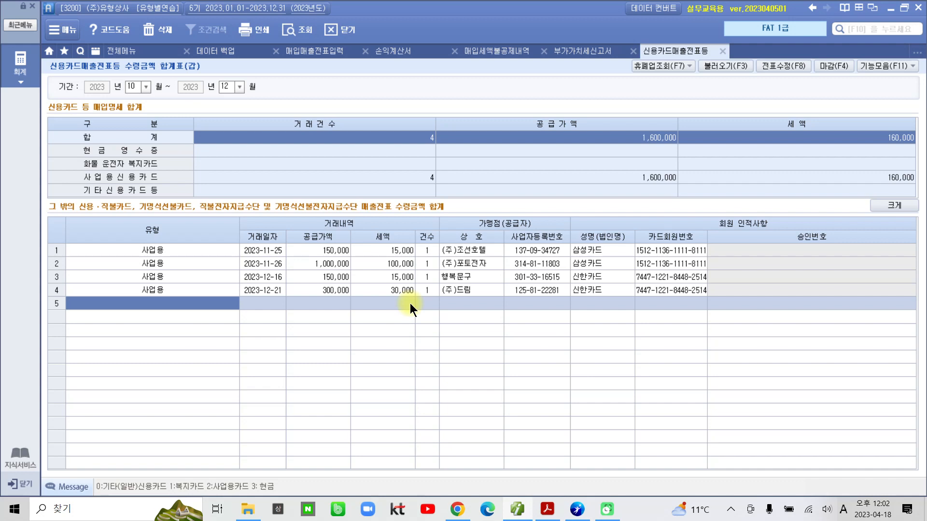
Examine the listed card transactions in the summary, comparing the dates and supply amounts of the December rows and the November vendors.
{"action": "left_click", "coordinate": [276, 277]}
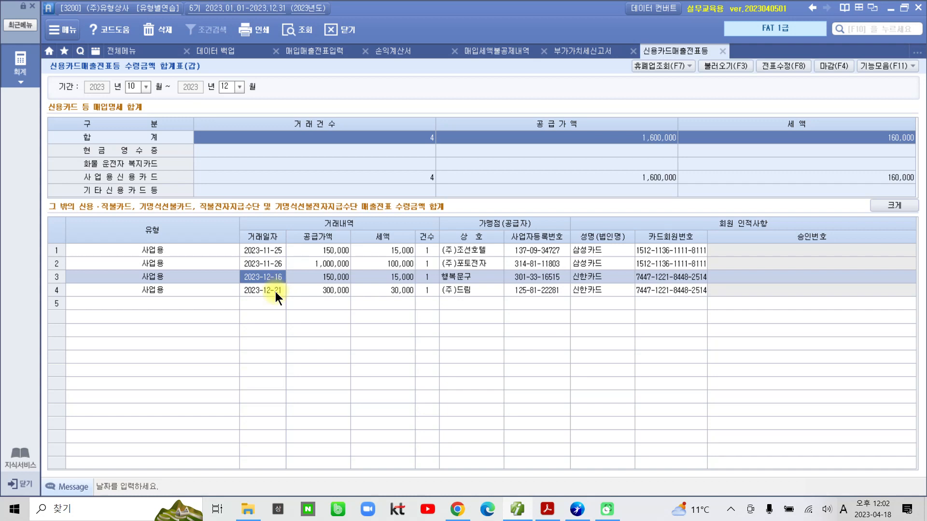
{"action": "left_click", "coordinate": [275, 291]}
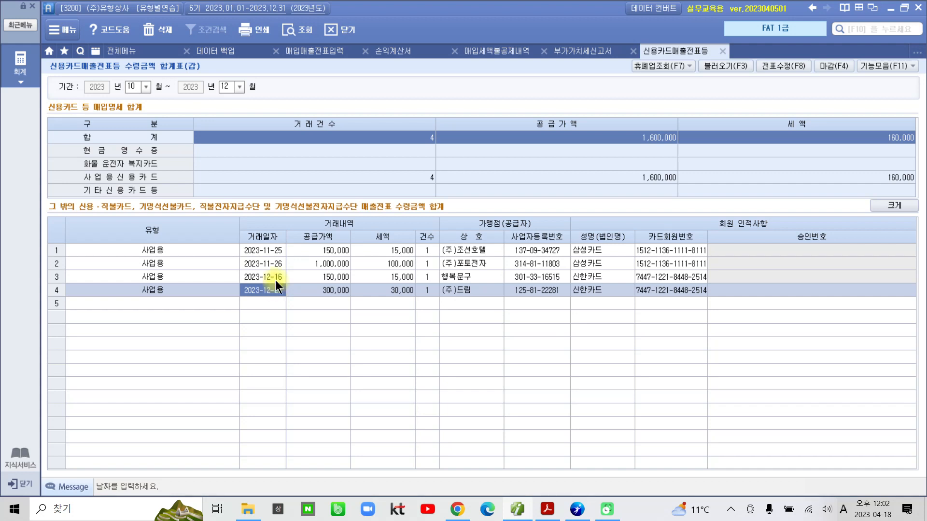
{"action": "left_click", "coordinate": [343, 277]}
{"action": "left_click", "coordinate": [341, 288]}
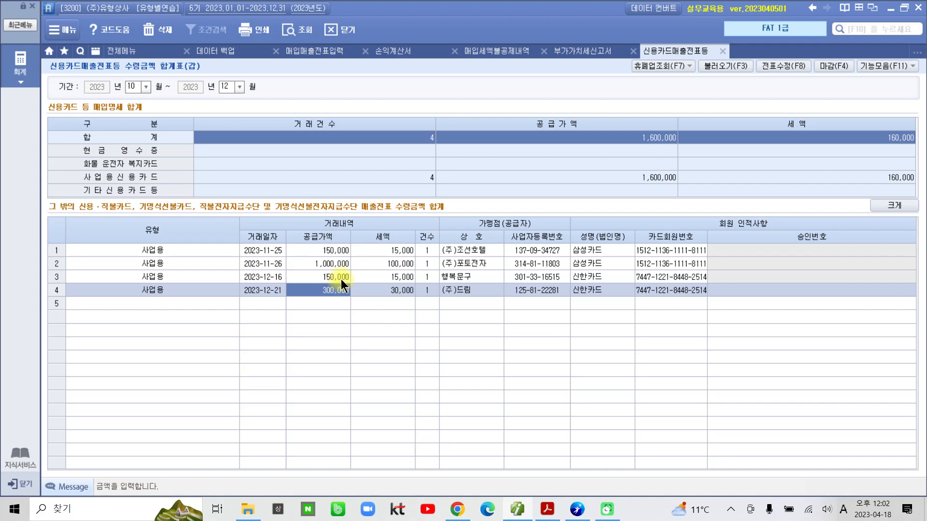
{"action": "left_click", "coordinate": [341, 279]}
{"action": "left_click", "coordinate": [341, 285]}
{"action": "left_click", "coordinate": [340, 280]}
{"action": "left_click", "coordinate": [340, 287]}
{"action": "left_click", "coordinate": [340, 282]}
{"action": "left_click", "coordinate": [340, 287]}
{"action": "left_click", "coordinate": [338, 279]}
{"action": "left_click", "coordinate": [335, 287]}
{"action": "left_click", "coordinate": [337, 279]}
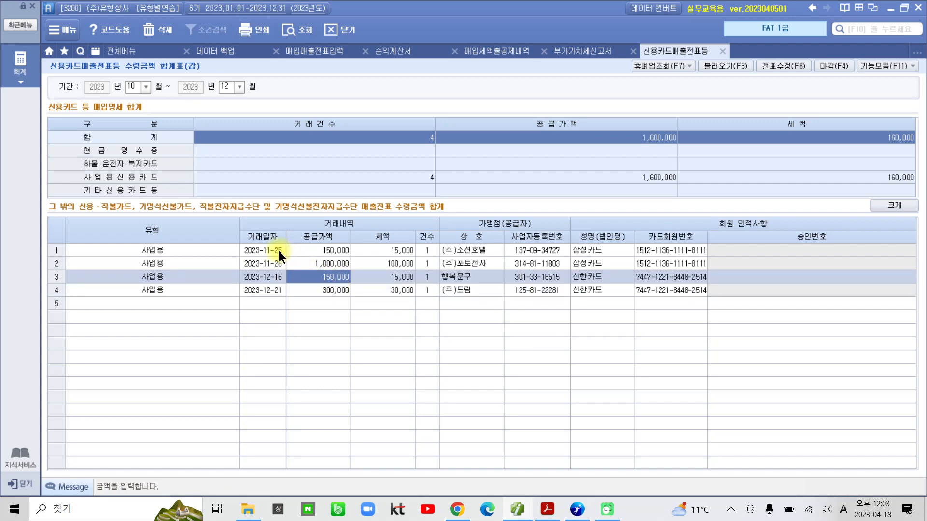
{"action": "left_click", "coordinate": [448, 250]}
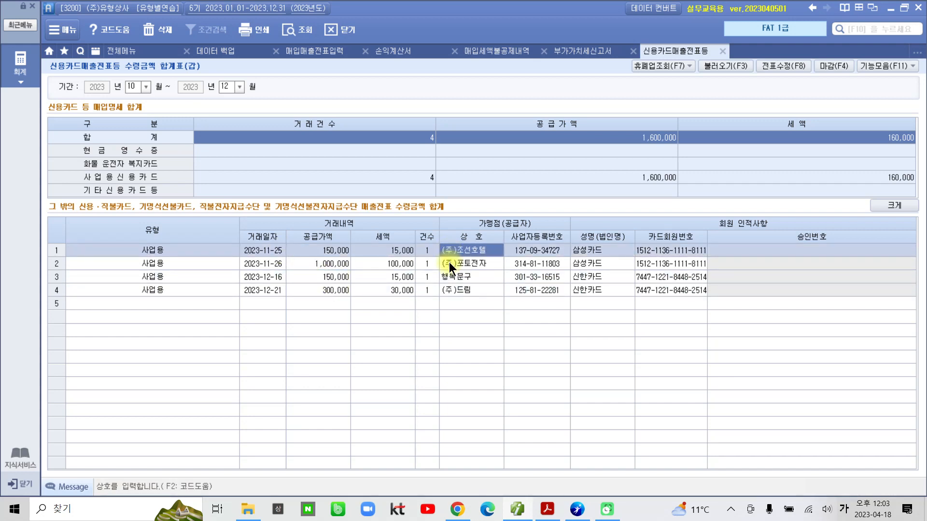
Examine the vendor names in the card receipt summary, comparing (주)포토전자 and the two December rows, 행복문구 and (주)드림.
{"action": "left_click", "coordinate": [449, 263]}
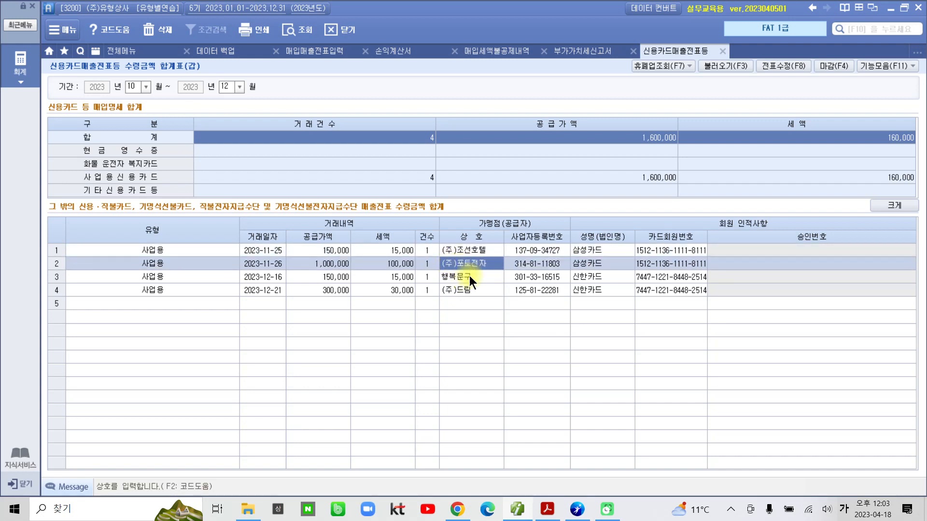
{"action": "left_click", "coordinate": [468, 277]}
{"action": "left_click", "coordinate": [468, 288]}
{"action": "left_click", "coordinate": [470, 280]}
{"action": "left_click", "coordinate": [467, 291]}
{"action": "left_click", "coordinate": [469, 281]}
{"action": "left_click", "coordinate": [464, 289]}
{"action": "left_click", "coordinate": [464, 280]}
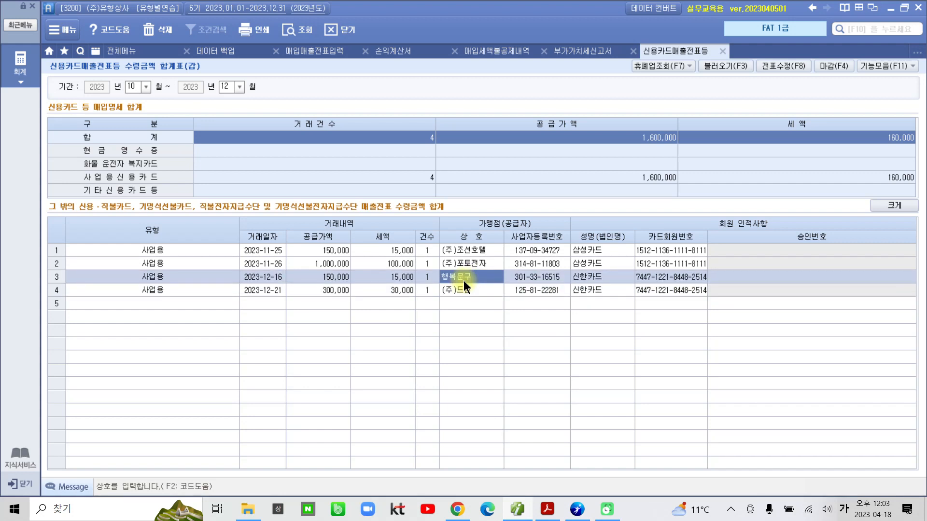
{"action": "left_click", "coordinate": [465, 287]}
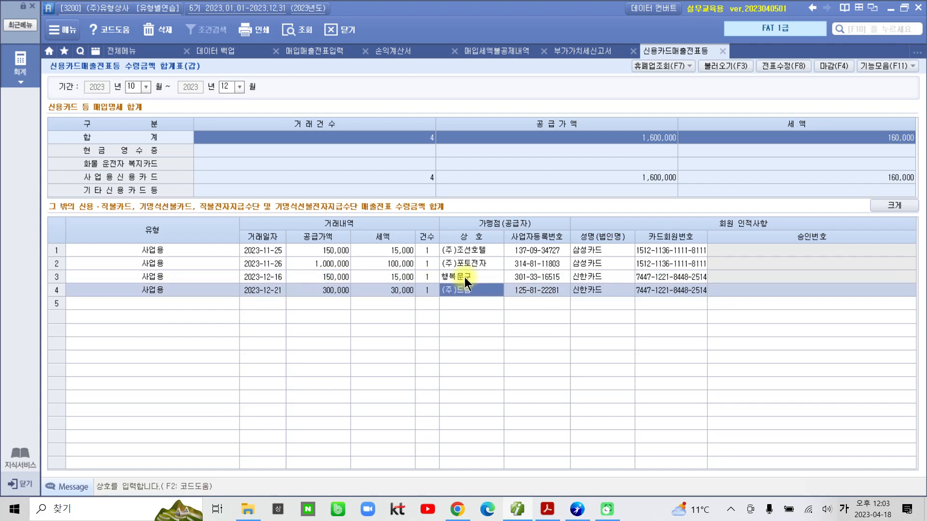
{"action": "left_click", "coordinate": [462, 276]}
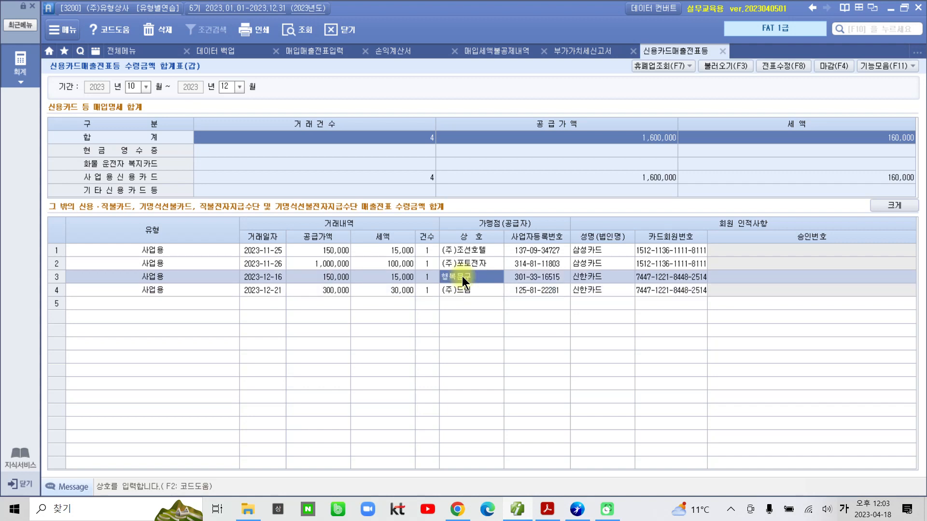
{"action": "left_click", "coordinate": [461, 288]}
{"action": "left_click", "coordinate": [462, 279]}
{"action": "left_click", "coordinate": [462, 289]}
{"action": "left_click", "coordinate": [462, 280]}
{"action": "left_click", "coordinate": [462, 288]}
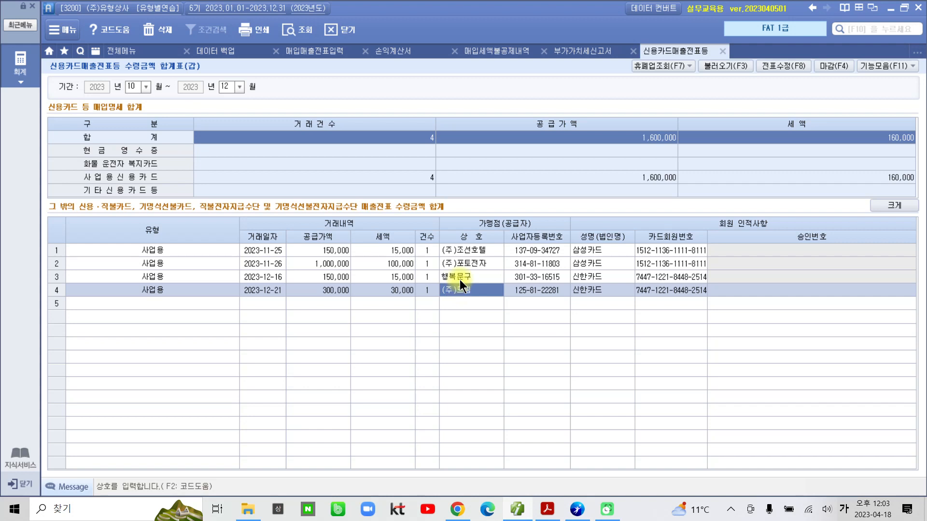
{"action": "left_click", "coordinate": [459, 279]}
{"action": "left_click", "coordinate": [458, 286]}
{"action": "left_click", "coordinate": [456, 273]}
{"action": "left_click", "coordinate": [456, 284]}
{"action": "left_click", "coordinate": [455, 277]}
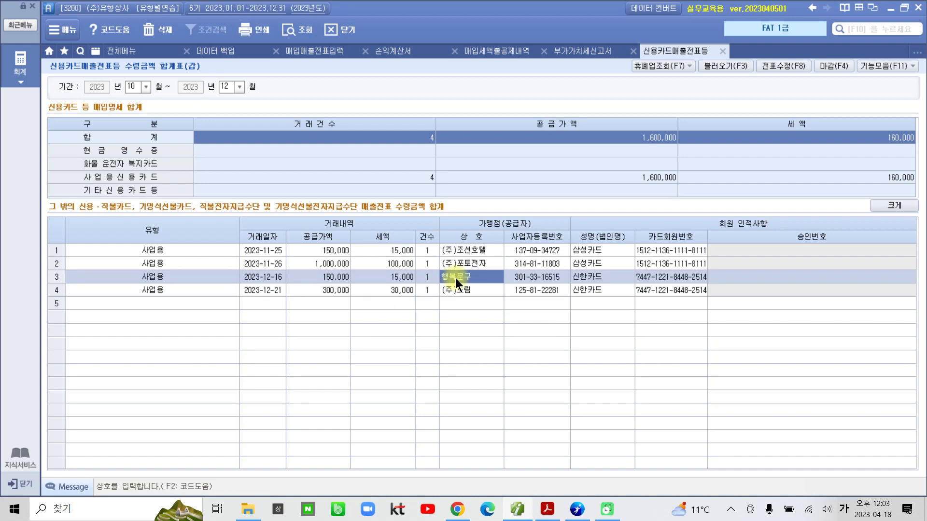
{"action": "left_click", "coordinate": [455, 284]}
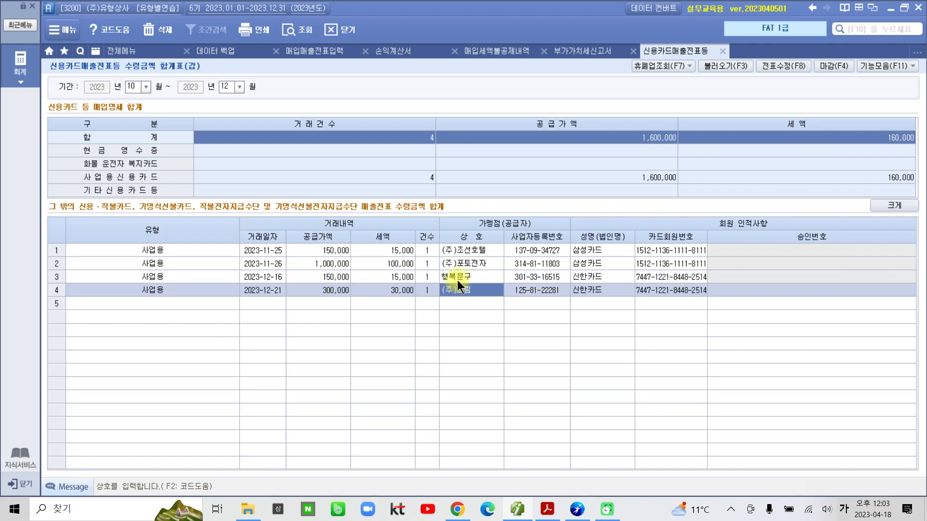
{"action": "left_click", "coordinate": [459, 277]}
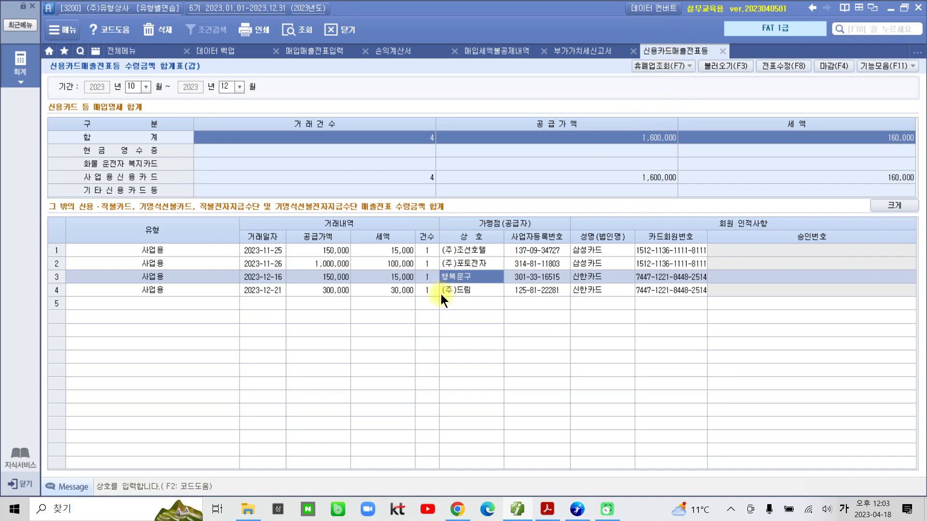
{"action": "left_click", "coordinate": [456, 289]}
{"action": "left_click", "coordinate": [459, 281]}
{"action": "left_click", "coordinate": [457, 287]}
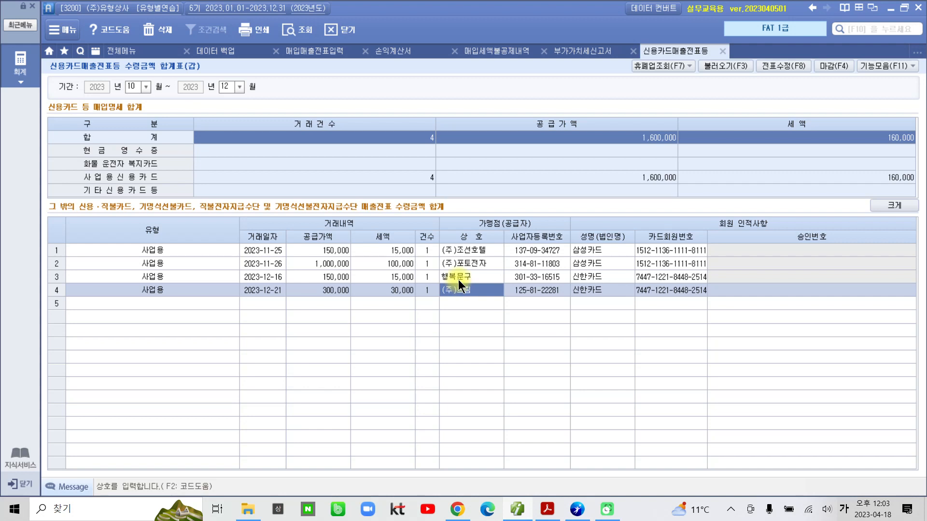
{"action": "left_click", "coordinate": [458, 279]}
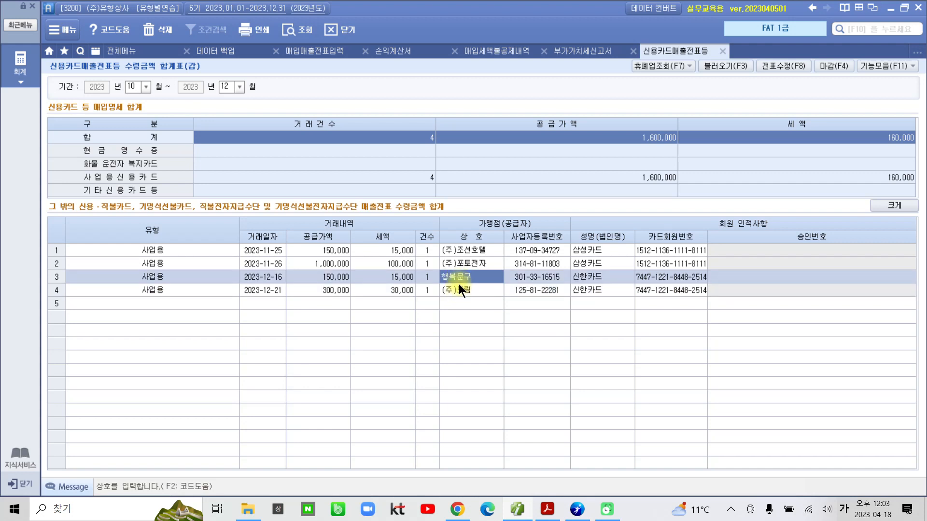
{"action": "left_click", "coordinate": [457, 288]}
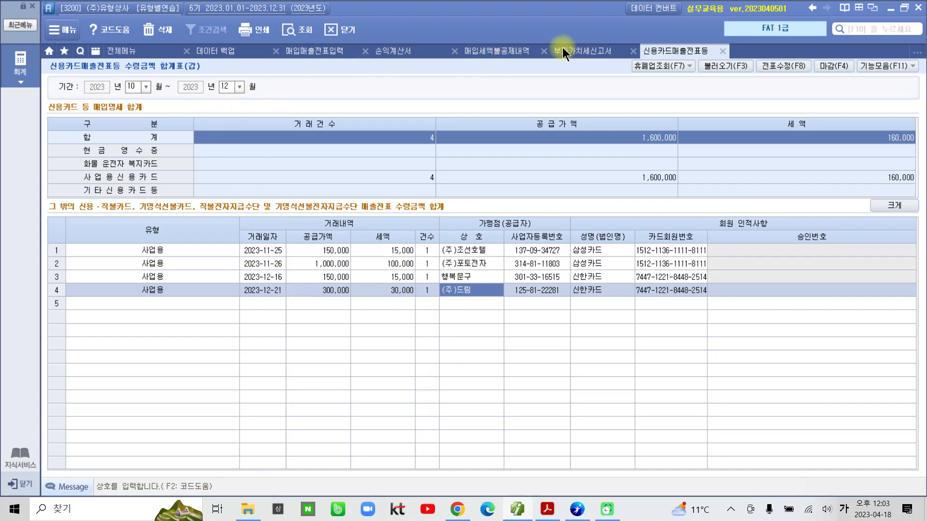
Look up the December 16 vouchers in 매입매출전표입력 and view the journal entry of the 사무용문구구입 purchase.
{"action": "left_click", "coordinate": [499, 51]}
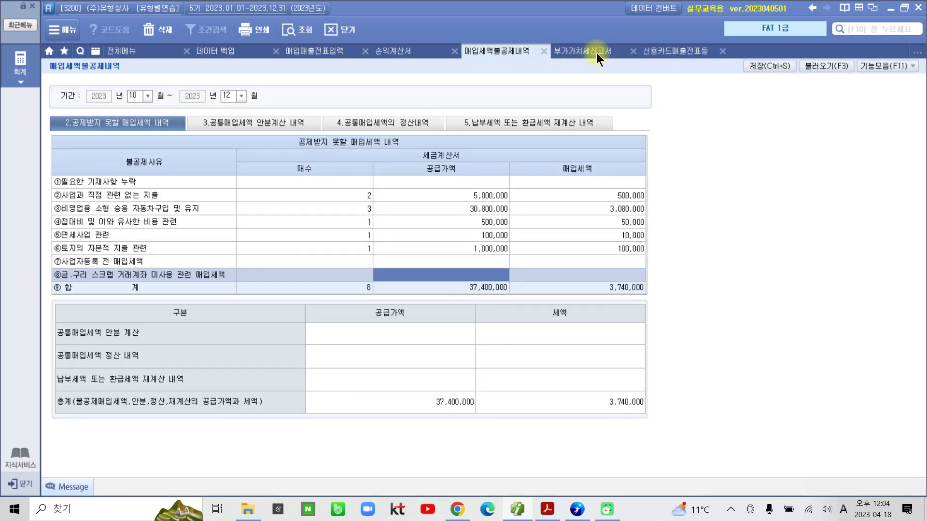
{"action": "left_click", "coordinate": [593, 51]}
{"action": "left_click", "coordinate": [318, 53]}
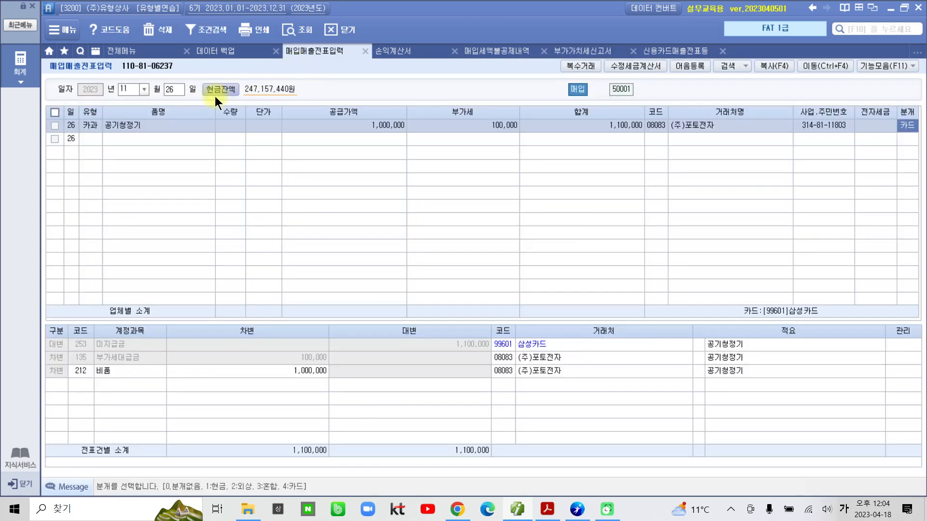
{"action": "left_click", "coordinate": [143, 88]}
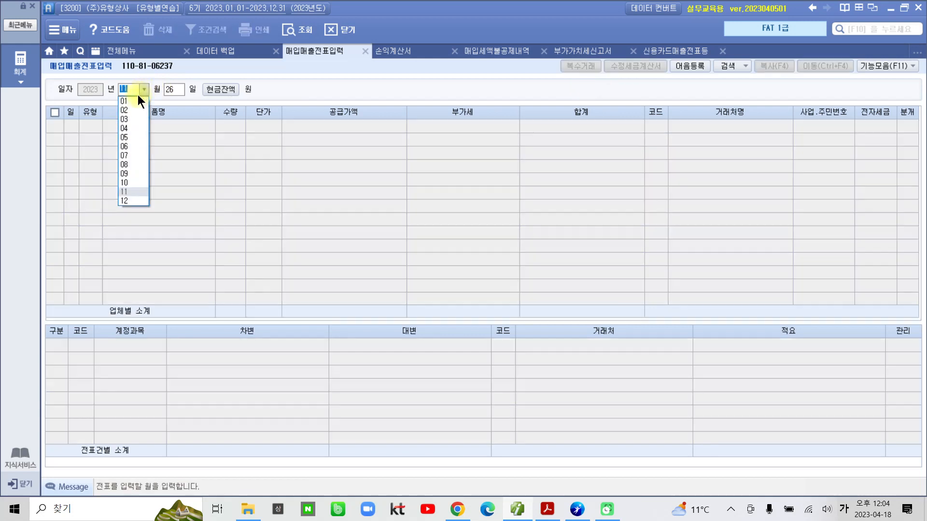
{"action": "left_click", "coordinate": [132, 201]}
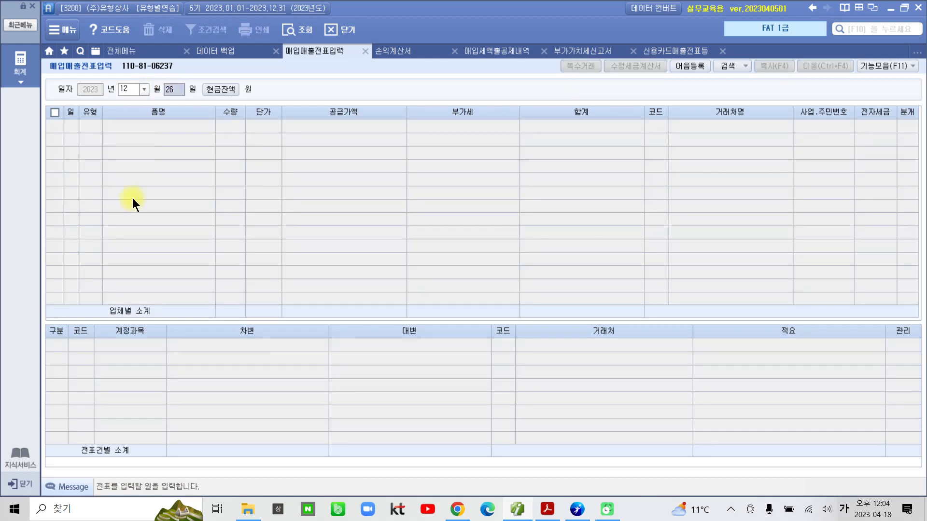
{"action": "type", "text": "16"}
{"action": "key", "text": "Return"}
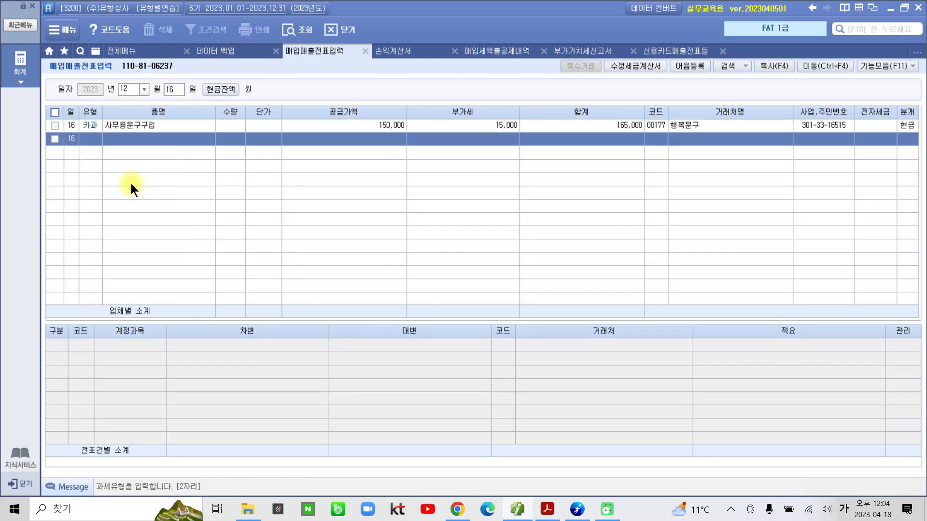
{"action": "left_click", "coordinate": [185, 127]}
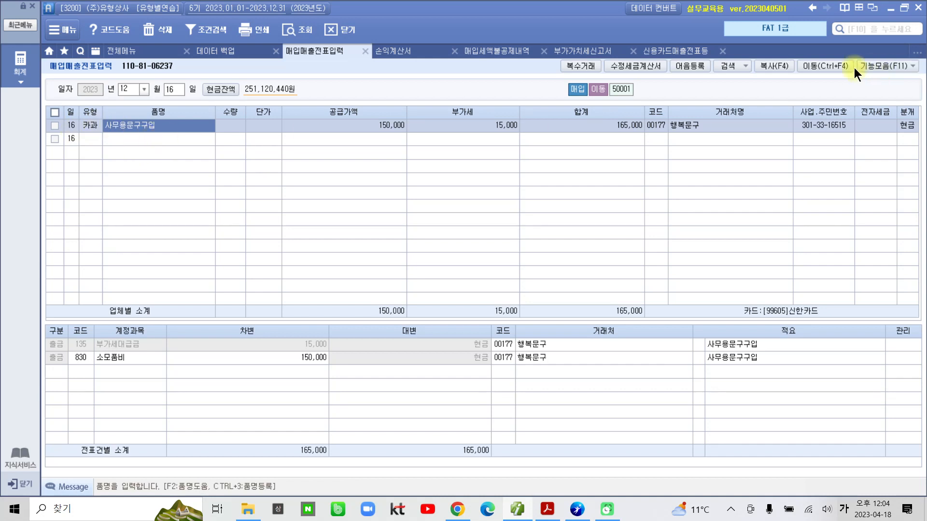
View the 전표이동 dialog for the 사무용문구구입 voucher, close it and return to the card receipt summary.
{"action": "left_click", "coordinate": [817, 64]}
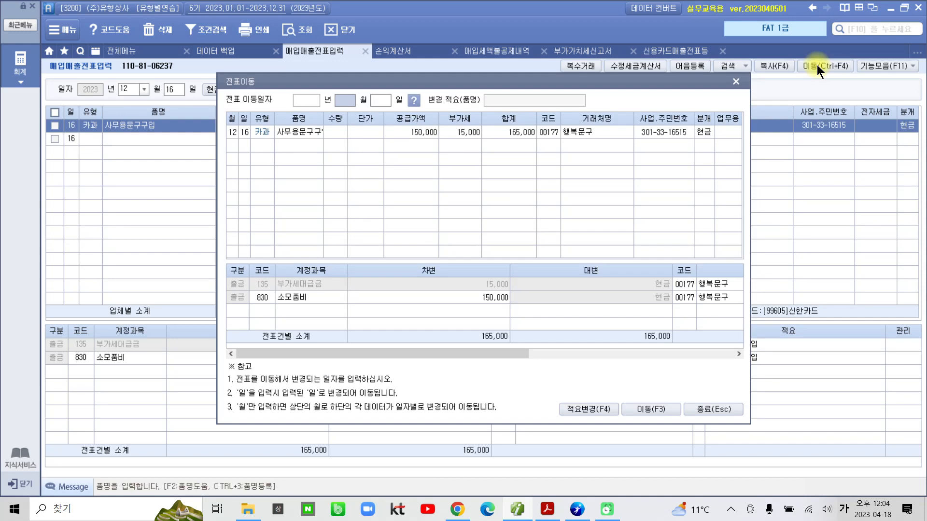
{"action": "left_click", "coordinate": [736, 81]}
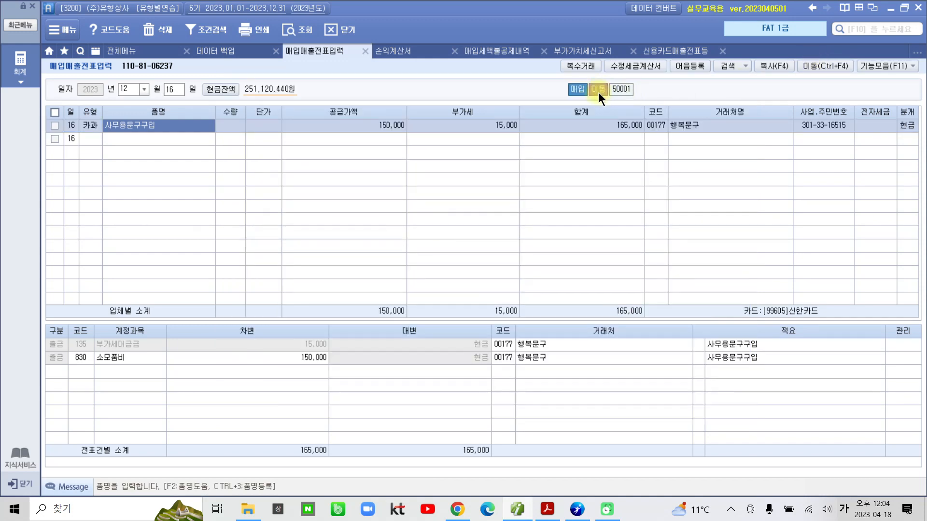
{"action": "left_click", "coordinate": [220, 52]}
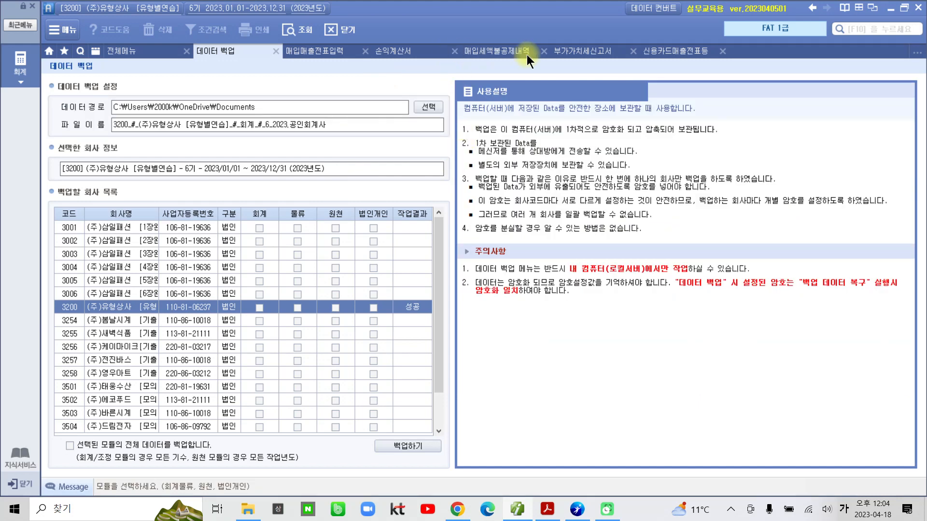
{"action": "left_click", "coordinate": [655, 48]}
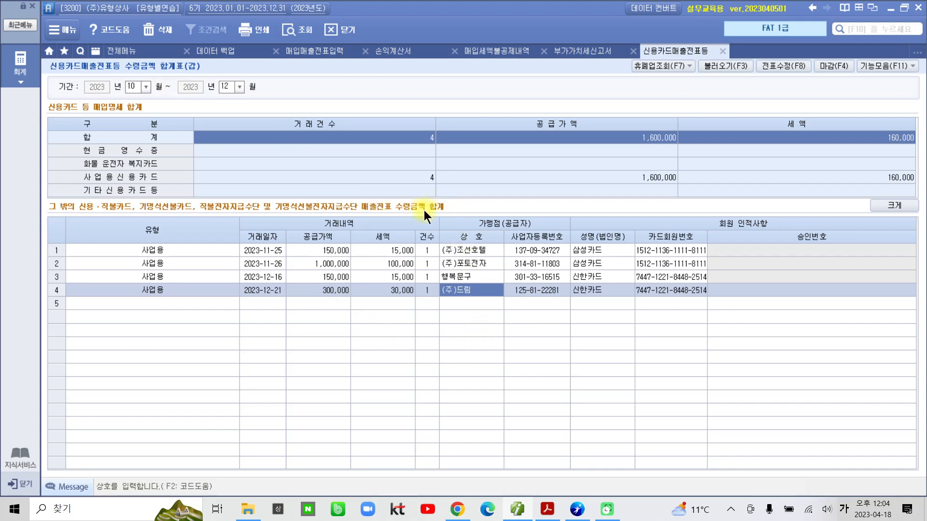
Open the 부가가치세신고서 and query it again for October 1 to December 31, 2023.
{"action": "left_click", "coordinate": [27, 71]}
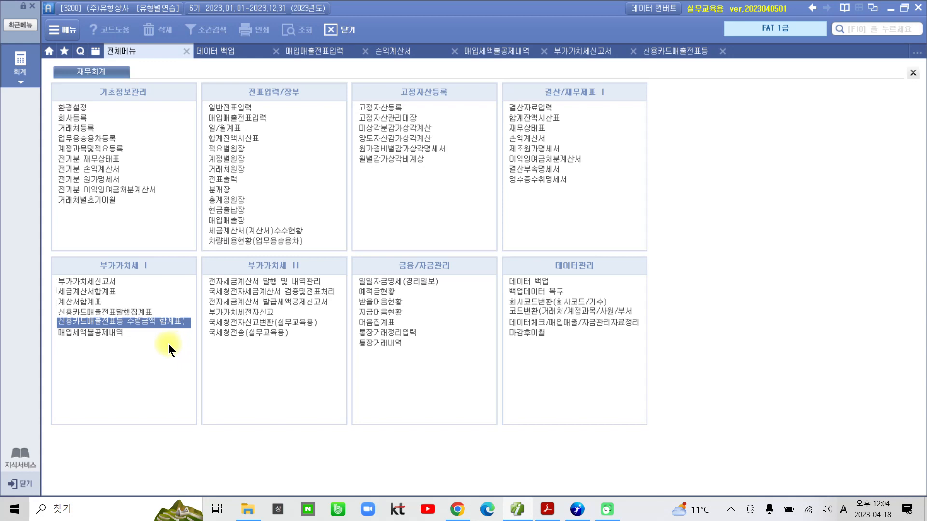
{"action": "left_click", "coordinate": [91, 281]}
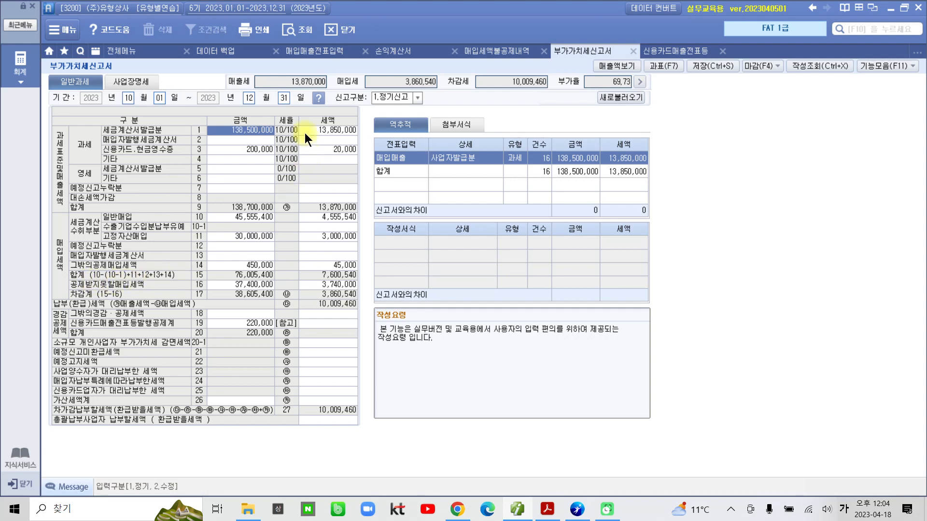
{"action": "left_click", "coordinate": [302, 33]}
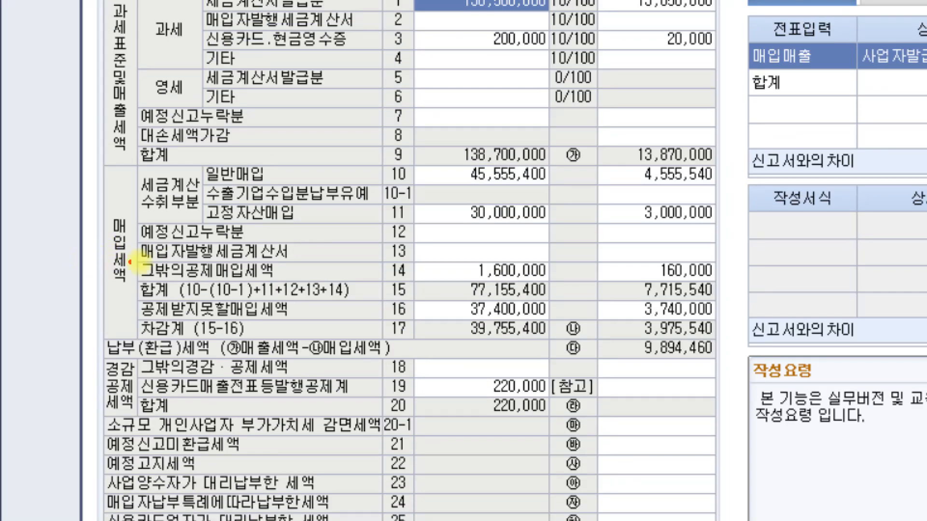
Examine the 그밖의공제매입세액 breakdown of line 14, comparing the amounts and taxes of the 일반 and 고정 card receipt rows.
{"action": "left_click_drag", "start_coordinate": [137, 255], "coordinate": [719, 285]}
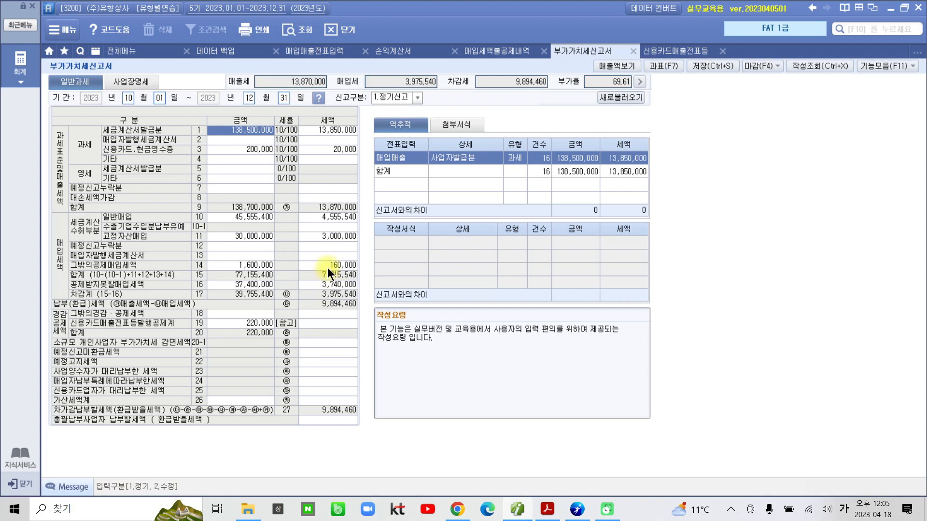
{"action": "left_click", "coordinate": [330, 265]}
{"action": "double_click", "coordinate": [331, 266]}
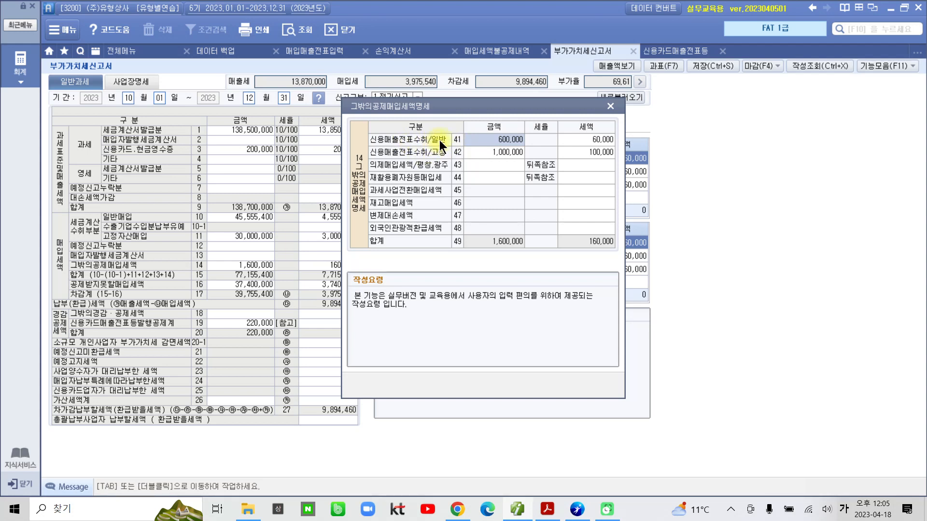
{"action": "left_click", "coordinate": [584, 140]}
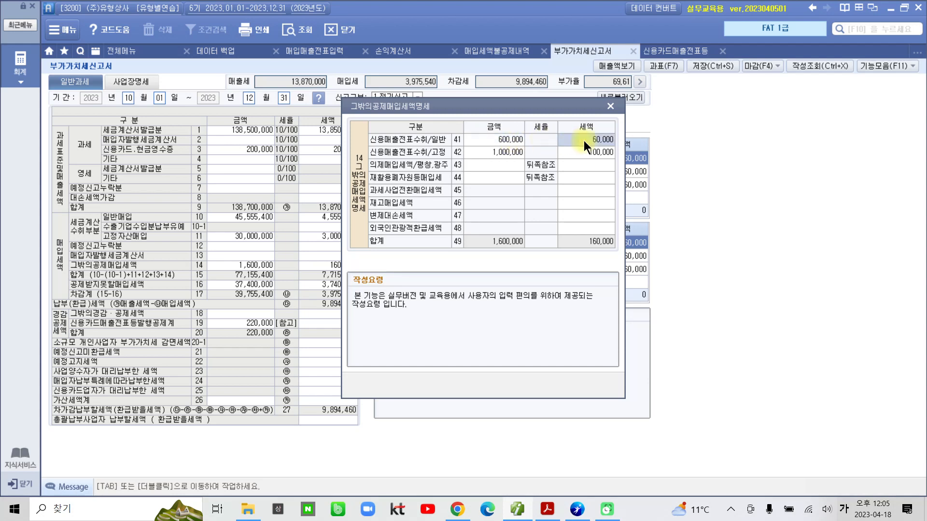
{"action": "left_click", "coordinate": [500, 152]}
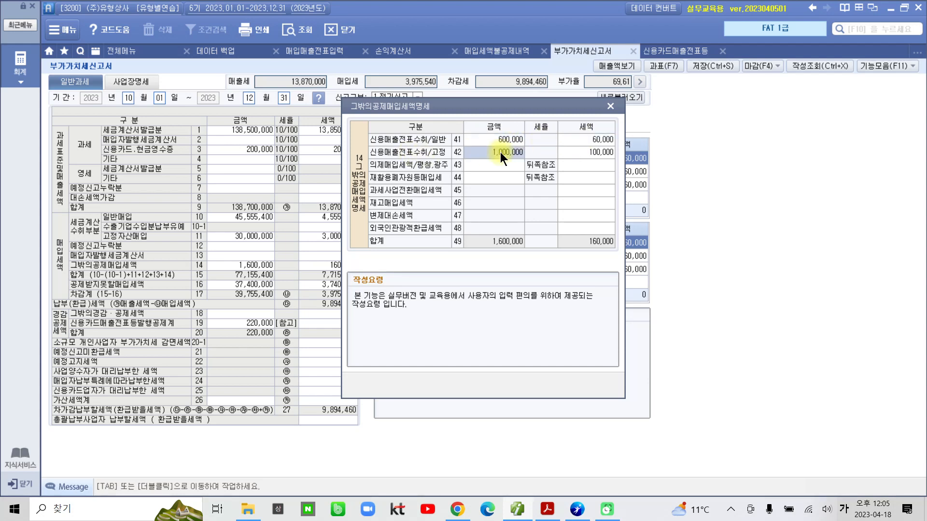
{"action": "left_click", "coordinate": [586, 152]}
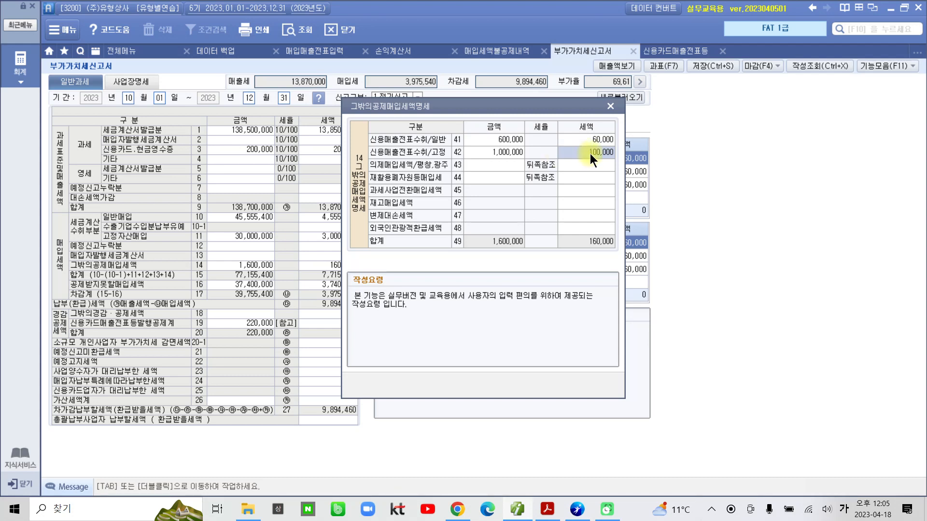
{"action": "left_click", "coordinate": [500, 153]}
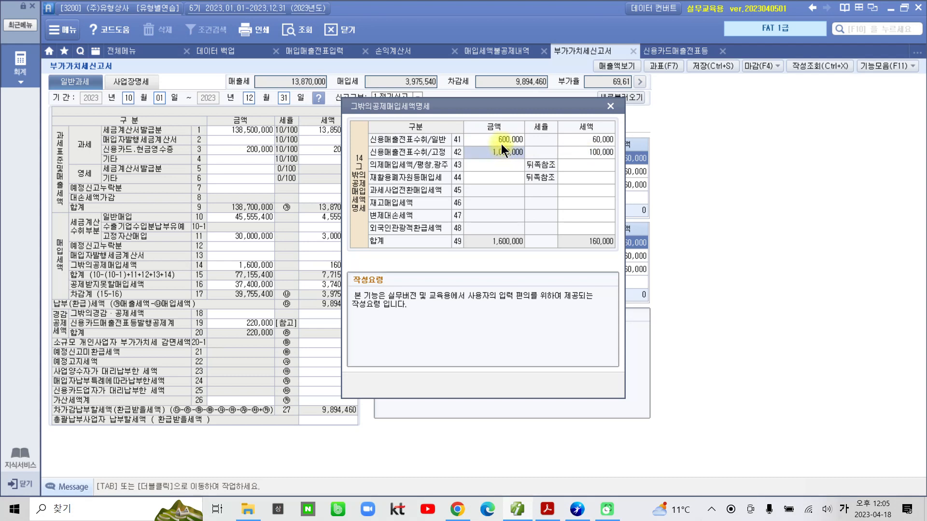
{"action": "left_click", "coordinate": [501, 143]}
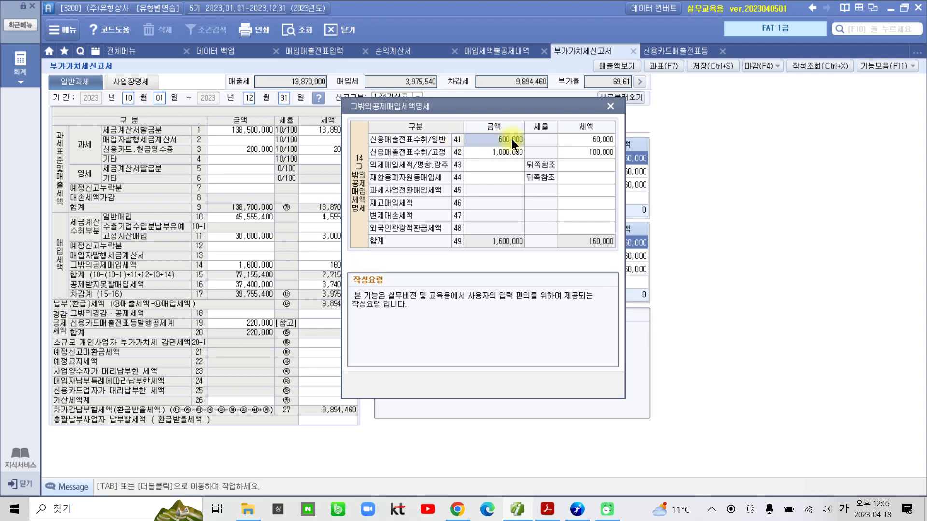
{"action": "left_click", "coordinate": [499, 149]}
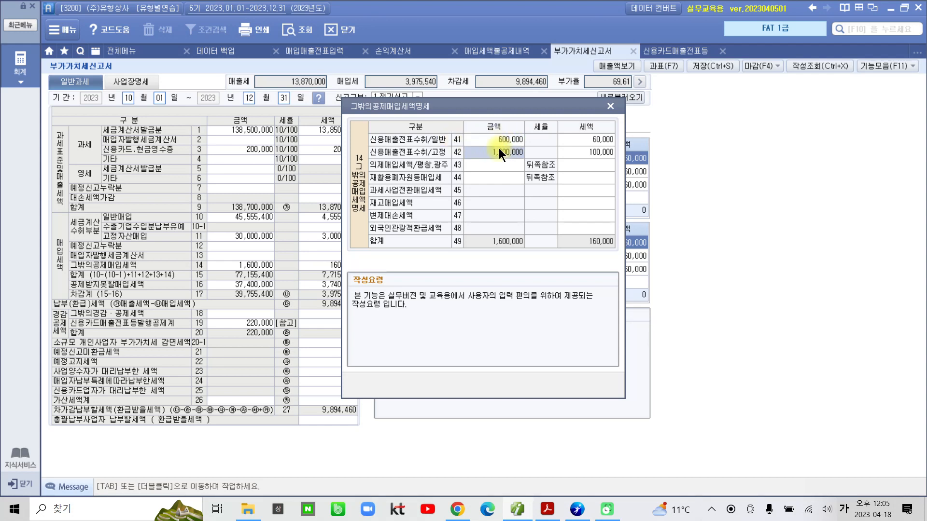
{"action": "left_click", "coordinate": [609, 106]}
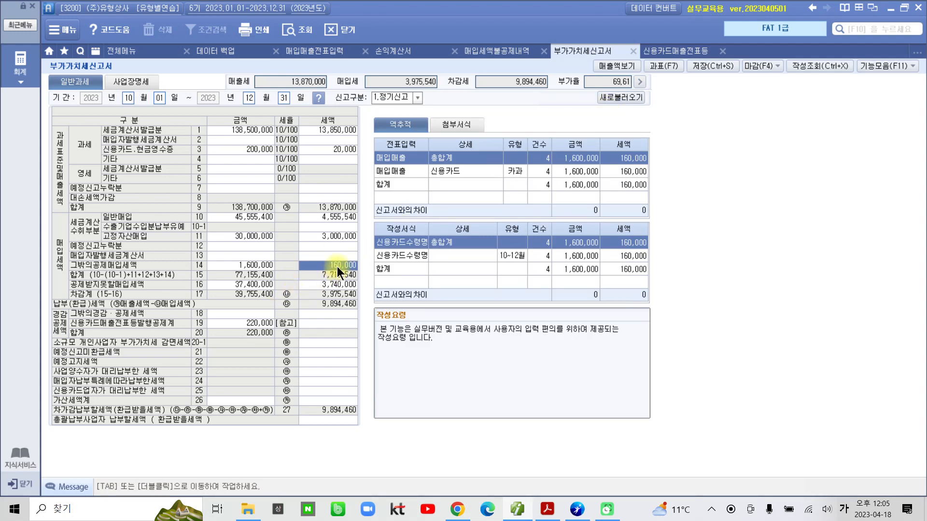
Compare the tax total of the 사업용신용카드 row in the card receipt summary with line 14 of the VAT return.
{"action": "left_click", "coordinate": [674, 53]}
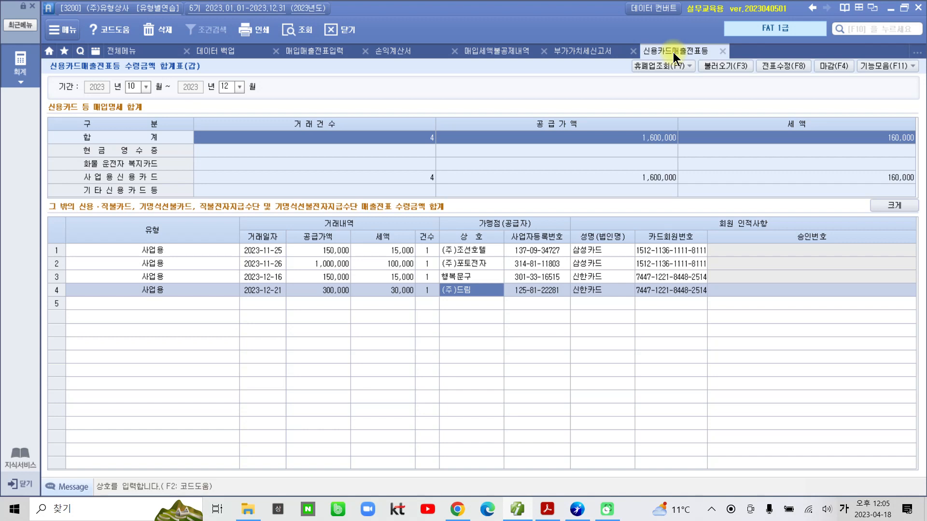
{"action": "left_click", "coordinate": [887, 178]}
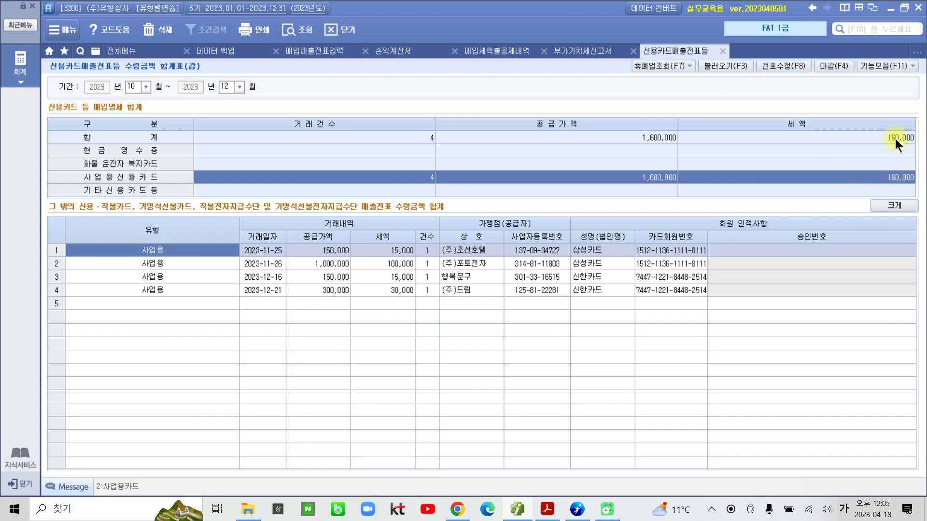
Switch to the exercise PDF in Acrobat Reader and highlight the section 9 heading 부가가치세 회계처리.
{"action": "left_click", "coordinate": [587, 50]}
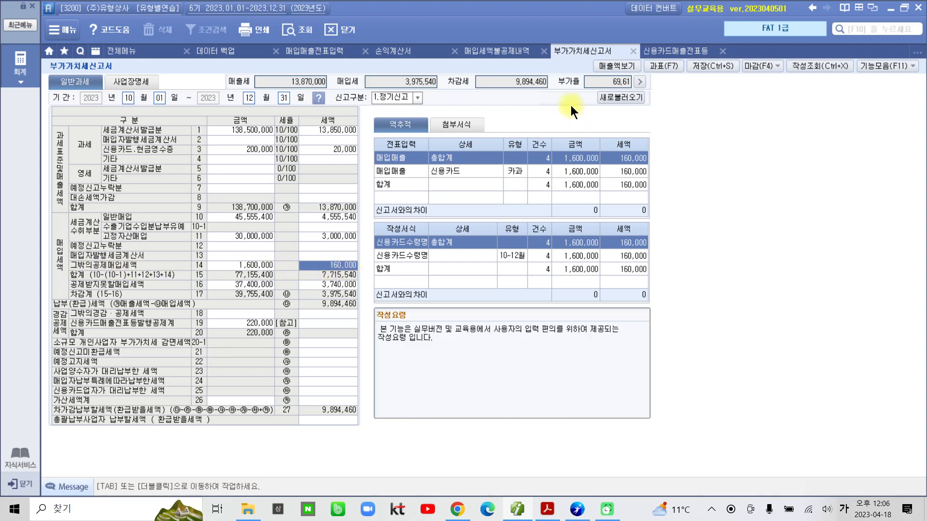
{"action": "left_click", "coordinate": [542, 512]}
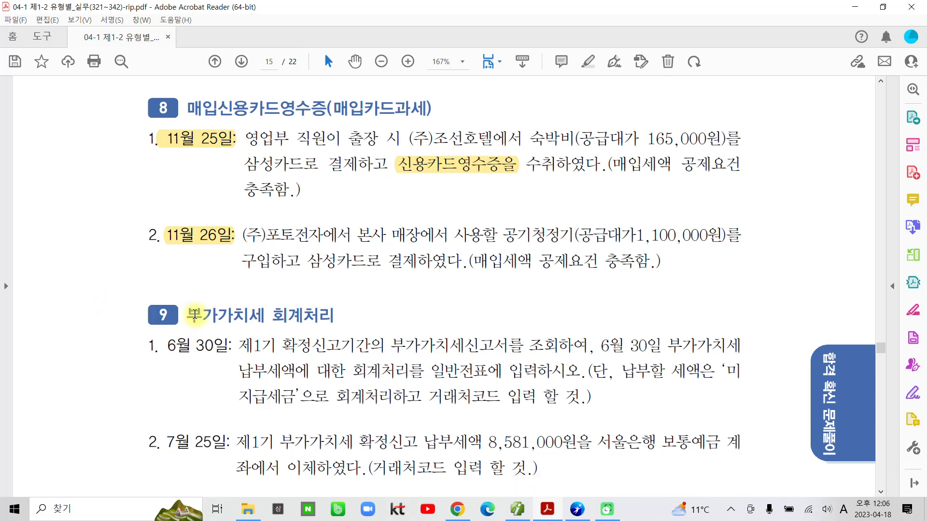
{"action": "left_click_drag", "start_coordinate": [194, 315], "coordinate": [305, 316]}
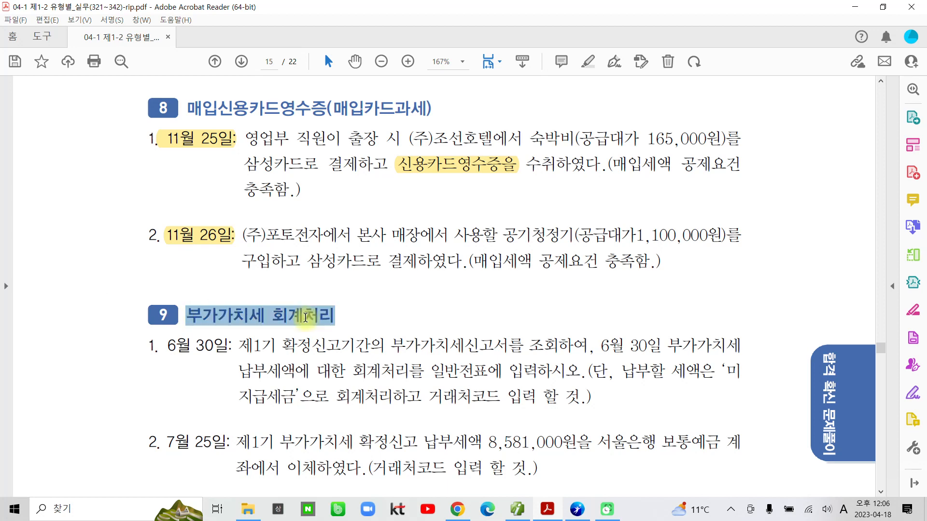
{"action": "left_click", "coordinate": [320, 264]}
{"action": "scroll", "coordinate": [307, 362], "scroll_direction": "down", "scroll_amount": 3}
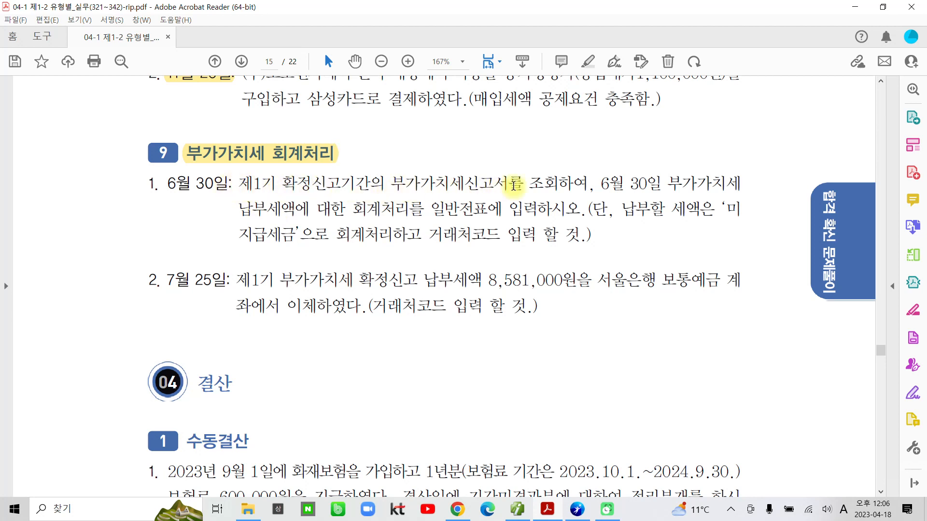
Highlight "6월 30일" and "제1기 확정신고기간의" in item 1 of section 9.
{"action": "left_click_drag", "start_coordinate": [594, 184], "coordinate": [663, 184]}
{"action": "left_click", "coordinate": [647, 138]}
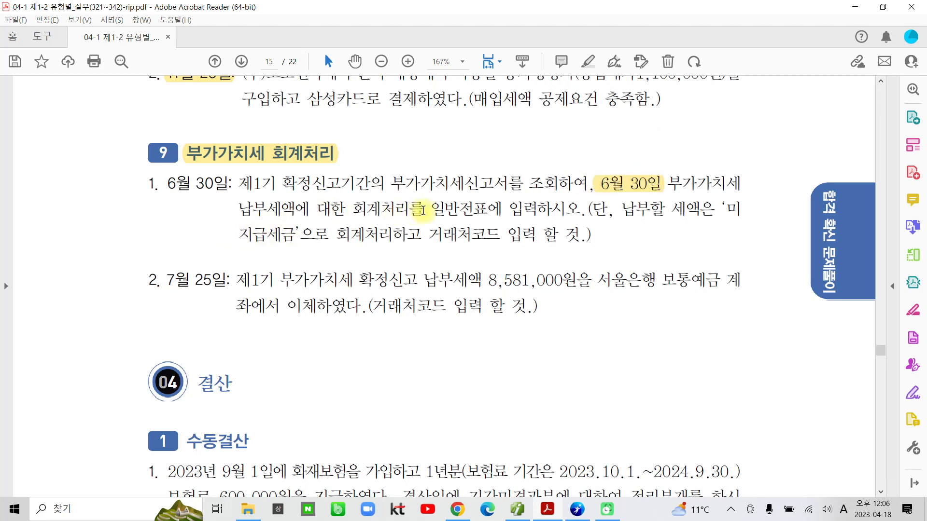
{"action": "left_click", "coordinate": [434, 209]}
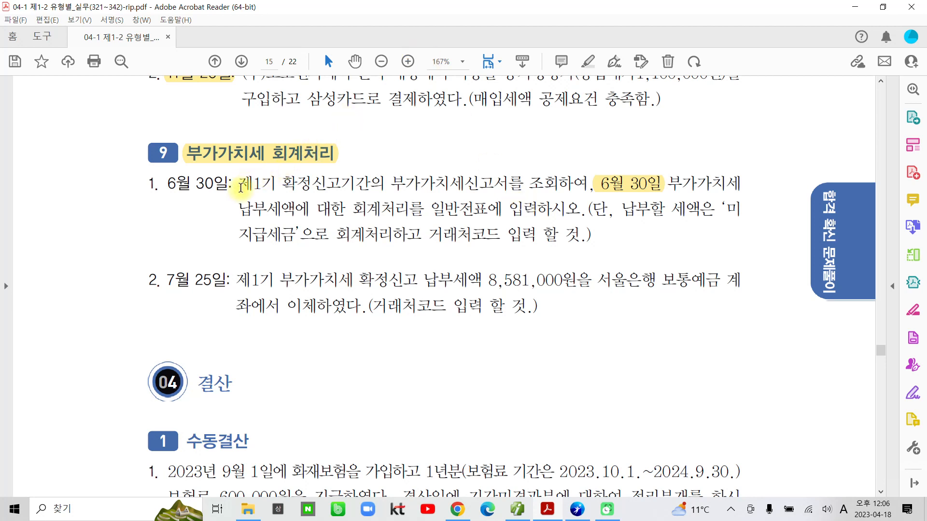
{"action": "left_click_drag", "start_coordinate": [240, 187], "coordinate": [384, 186]}
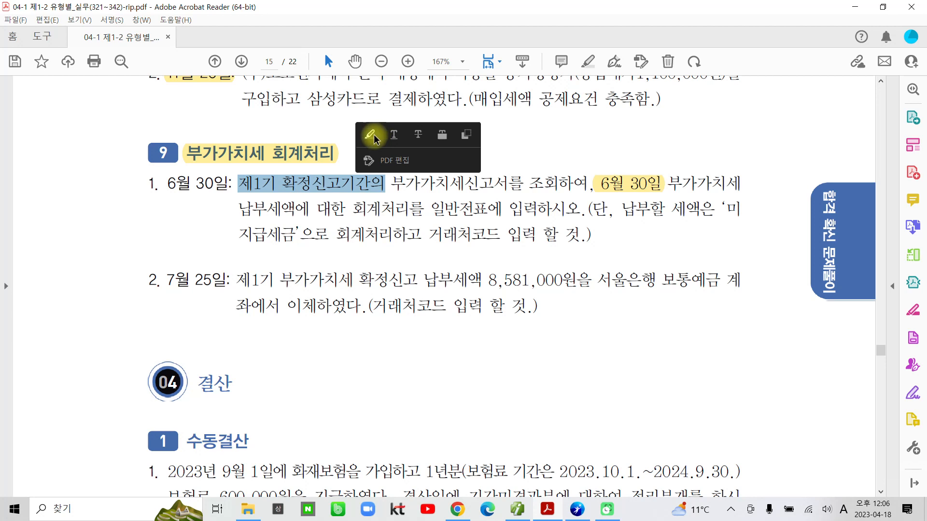
{"action": "left_click", "coordinate": [371, 136]}
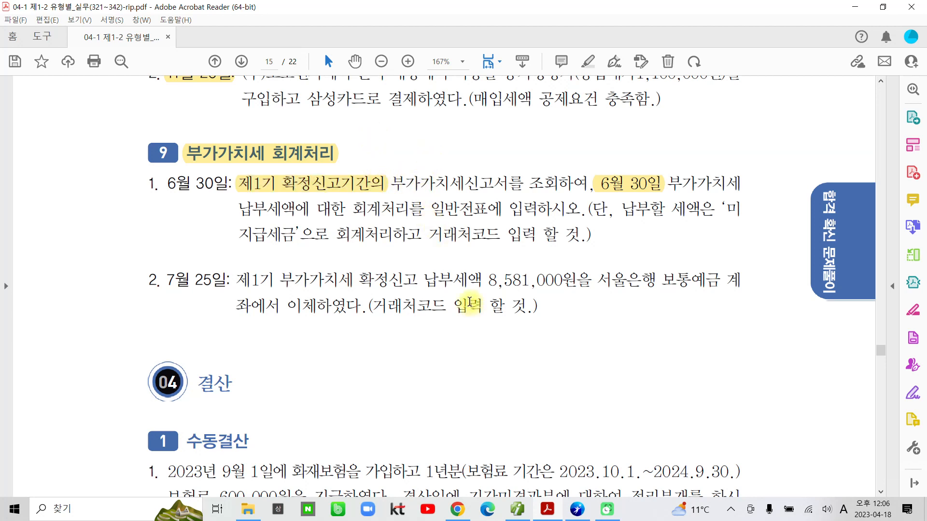
Highlight the account name '미지급세금' and the instruction "거래처코드 입력 할 것" in item 1.
{"action": "left_click_drag", "start_coordinate": [725, 209], "coordinate": [302, 235]}
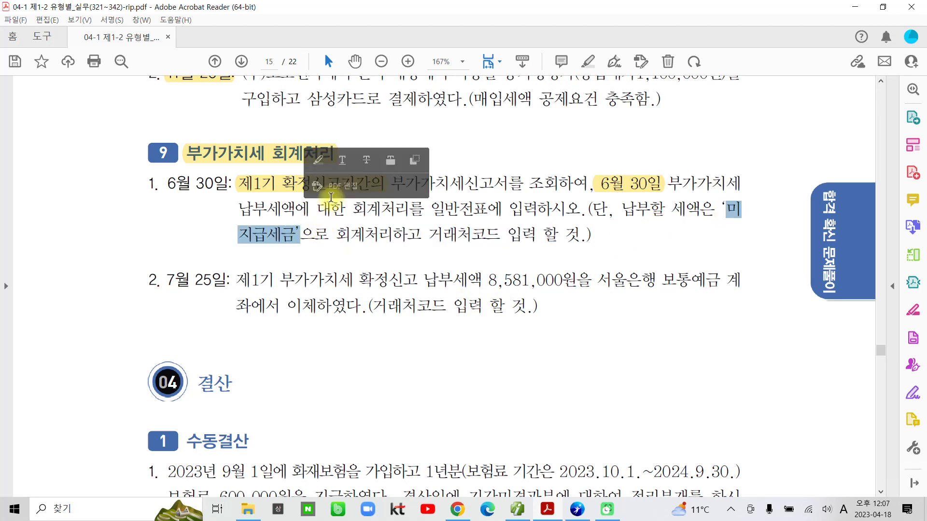
{"action": "left_click", "coordinate": [317, 160]}
{"action": "left_click_drag", "start_coordinate": [433, 235], "coordinate": [584, 234]}
{"action": "left_click", "coordinate": [596, 189]}
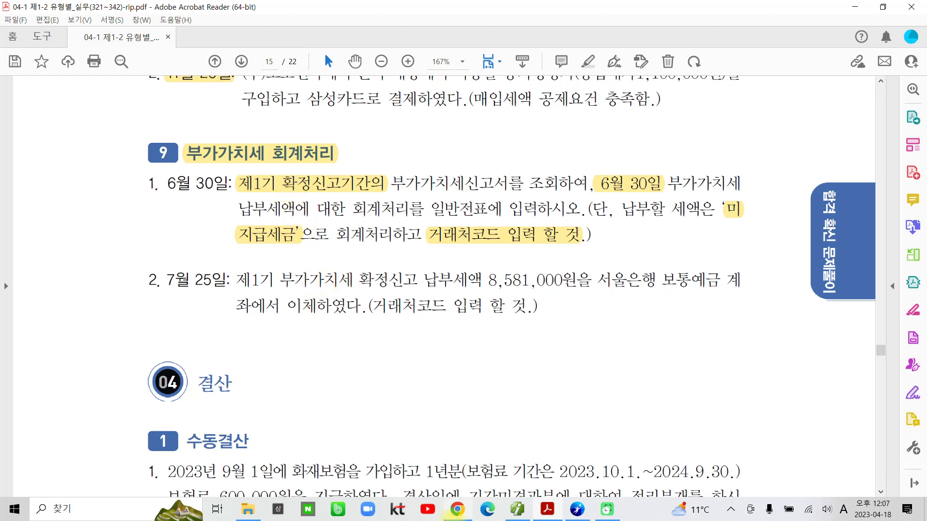
Return to the accounting program and load the saved 정기신고 VAT return for April 1 to June 30, 2023, without saving the current one.
{"action": "left_click", "coordinate": [517, 509]}
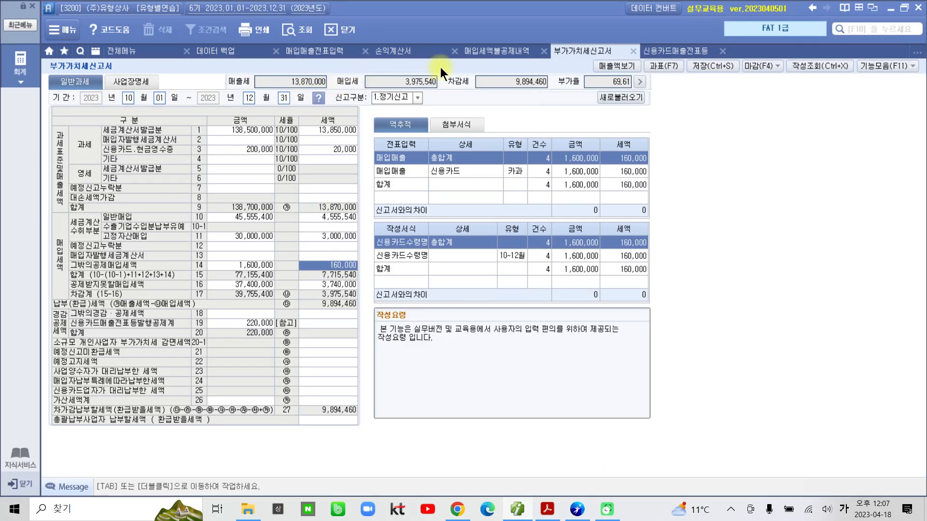
{"action": "left_click", "coordinate": [128, 98]}
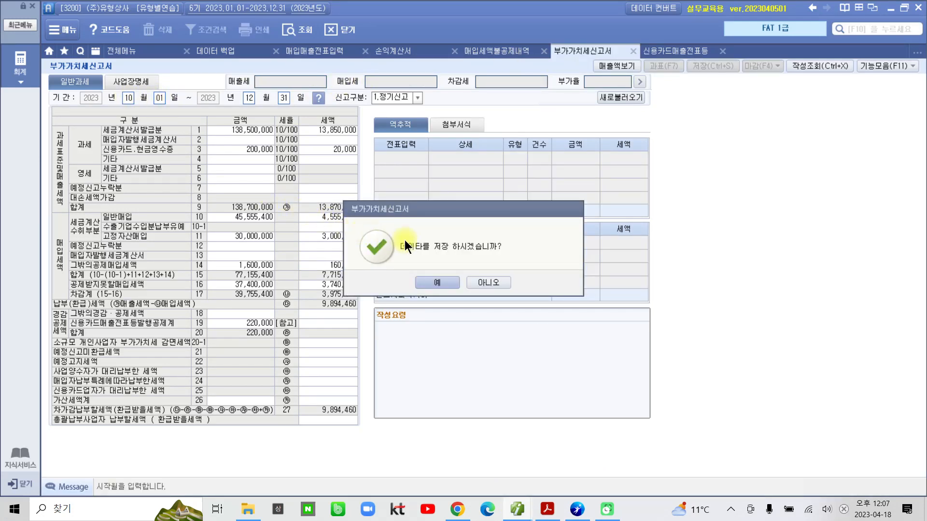
{"action": "left_click", "coordinate": [487, 283]}
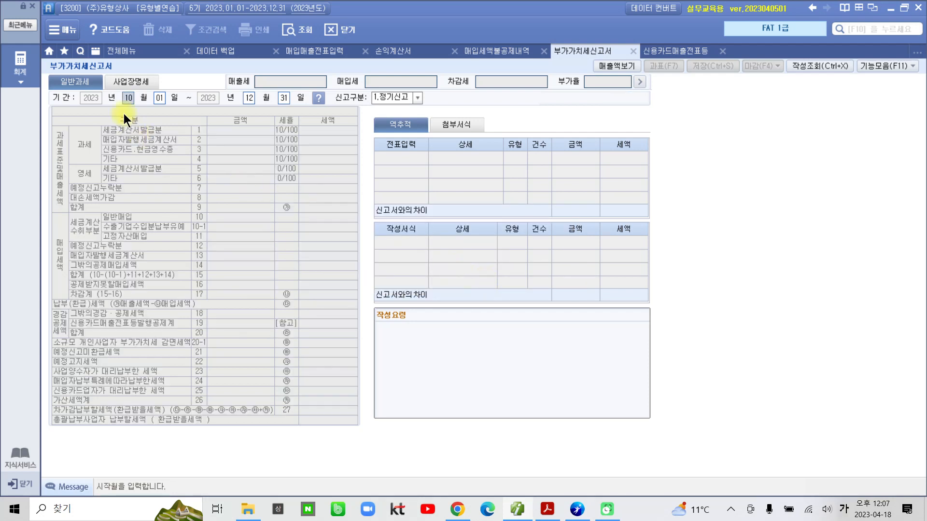
{"action": "key", "text": "Return"}
{"action": "key", "text": "Return"}
{"action": "type", "text": "6"}
{"action": "key", "text": "Return"}
{"action": "key", "text": "Return"}
{"action": "key", "text": "Return"}
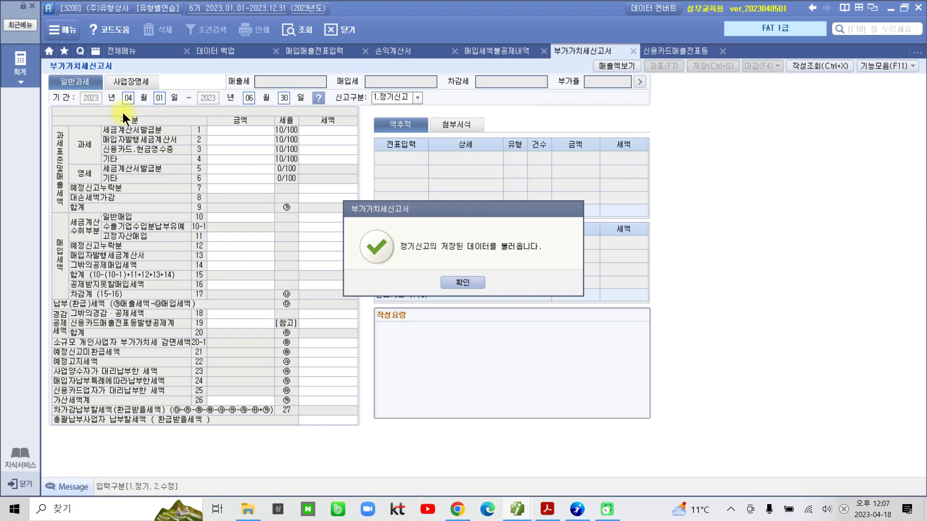
{"action": "left_click", "coordinate": [463, 283]}
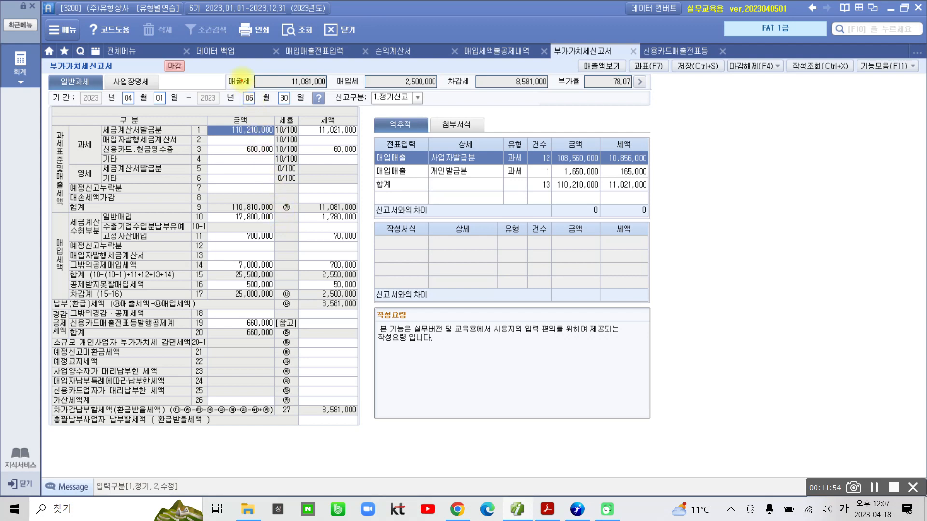
{"action": "mouse_move", "coordinate": [239, 72]}
{"action": "left_mouse_down"}
{"action": "mouse_move", "coordinate": [321, 94]}
{"action": "mouse_move", "coordinate": [560, 92]}
{"action": "left_mouse_up"}
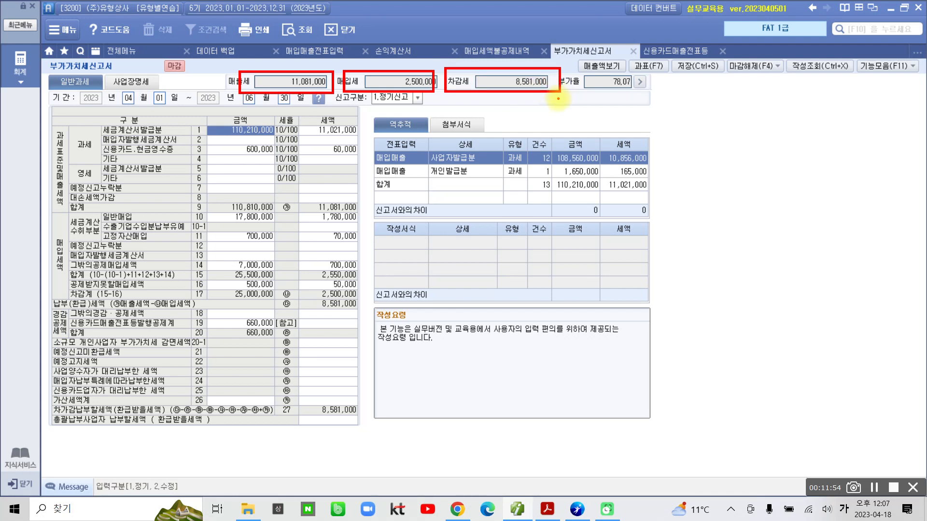
{"action": "left_click_drag", "start_coordinate": [288, 82], "coordinate": [426, 321]}
{"action": "left_click_drag", "start_coordinate": [276, 102], "coordinate": [286, 83]}
{"action": "left_click_drag", "start_coordinate": [442, 299], "coordinate": [446, 332]}
{"action": "left_click_drag", "start_coordinate": [463, 297], "coordinate": [462, 318]}
{"action": "mouse_move", "coordinate": [429, 354]}
{"action": "left_mouse_down"}
{"action": "mouse_move", "coordinate": [472, 347]}
{"action": "mouse_move", "coordinate": [461, 361]}
{"action": "left_mouse_up"}
{"action": "left_click_drag", "start_coordinate": [476, 330], "coordinate": [487, 352]}
{"action": "mouse_move", "coordinate": [502, 319]}
{"action": "left_mouse_down"}
{"action": "mouse_move", "coordinate": [503, 361]}
{"action": "mouse_move", "coordinate": [531, 333]}
{"action": "mouse_move", "coordinate": [560, 370]}
{"action": "mouse_move", "coordinate": [593, 338]}
{"action": "mouse_move", "coordinate": [606, 360]}
{"action": "mouse_move", "coordinate": [657, 360]}
{"action": "mouse_move", "coordinate": [640, 394]}
{"action": "left_mouse_up"}
{"action": "mouse_move", "coordinate": [657, 358]}
{"action": "left_mouse_down"}
{"action": "mouse_move", "coordinate": [700, 367]}
{"action": "mouse_move", "coordinate": [690, 401]}
{"action": "mouse_move", "coordinate": [700, 388]}
{"action": "left_mouse_up"}
{"action": "mouse_move", "coordinate": [392, 95]}
{"action": "left_mouse_down"}
{"action": "mouse_move", "coordinate": [530, 268]}
{"action": "mouse_move", "coordinate": [390, 92]}
{"action": "left_mouse_up"}
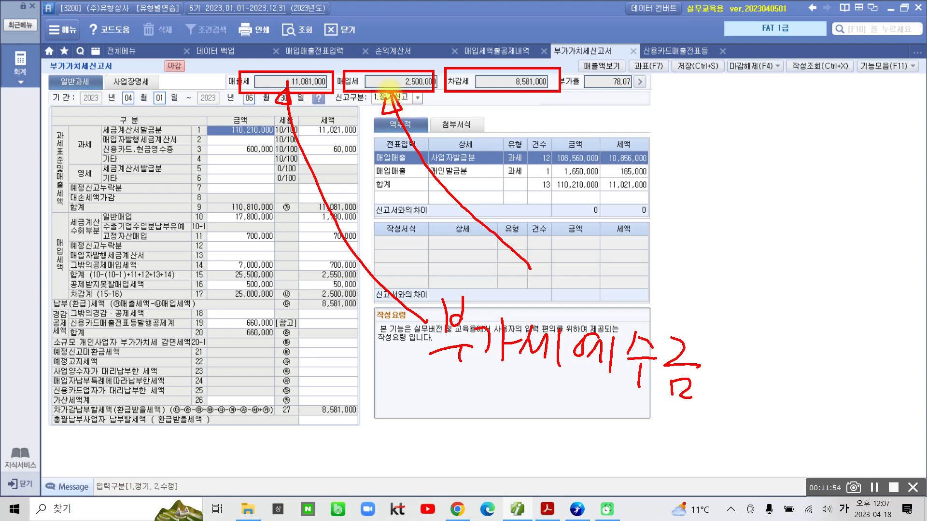
{"action": "left_click_drag", "start_coordinate": [555, 250], "coordinate": [560, 279]}
{"action": "mouse_move", "coordinate": [577, 247]}
{"action": "left_mouse_down"}
{"action": "mouse_move", "coordinate": [563, 278]}
{"action": "mouse_move", "coordinate": [591, 292]}
{"action": "mouse_move", "coordinate": [580, 308]}
{"action": "left_mouse_up"}
{"action": "left_click_drag", "start_coordinate": [601, 276], "coordinate": [609, 295]}
{"action": "mouse_move", "coordinate": [627, 263]}
{"action": "left_mouse_down"}
{"action": "mouse_move", "coordinate": [626, 304]}
{"action": "mouse_move", "coordinate": [641, 295]}
{"action": "left_mouse_up"}
{"action": "mouse_move", "coordinate": [664, 278]}
{"action": "left_mouse_down"}
{"action": "mouse_move", "coordinate": [650, 305]}
{"action": "mouse_move", "coordinate": [679, 311]}
{"action": "left_mouse_up"}
{"action": "left_click_drag", "start_coordinate": [693, 275], "coordinate": [694, 317]}
{"action": "mouse_move", "coordinate": [719, 286]}
{"action": "left_mouse_down"}
{"action": "mouse_move", "coordinate": [708, 305]}
{"action": "mouse_move", "coordinate": [720, 306]}
{"action": "left_mouse_up"}
{"action": "left_click_drag", "start_coordinate": [726, 287], "coordinate": [727, 313]}
{"action": "left_click_drag", "start_coordinate": [728, 299], "coordinate": [746, 320]}
{"action": "mouse_move", "coordinate": [760, 279]}
{"action": "left_mouse_down"}
{"action": "mouse_move", "coordinate": [785, 290]}
{"action": "mouse_move", "coordinate": [760, 322]}
{"action": "mouse_move", "coordinate": [775, 322]}
{"action": "left_mouse_up"}
{"action": "mouse_move", "coordinate": [792, 278]}
{"action": "left_mouse_down"}
{"action": "mouse_move", "coordinate": [824, 300]}
{"action": "mouse_move", "coordinate": [802, 333]}
{"action": "mouse_move", "coordinate": [814, 336]}
{"action": "left_mouse_up"}
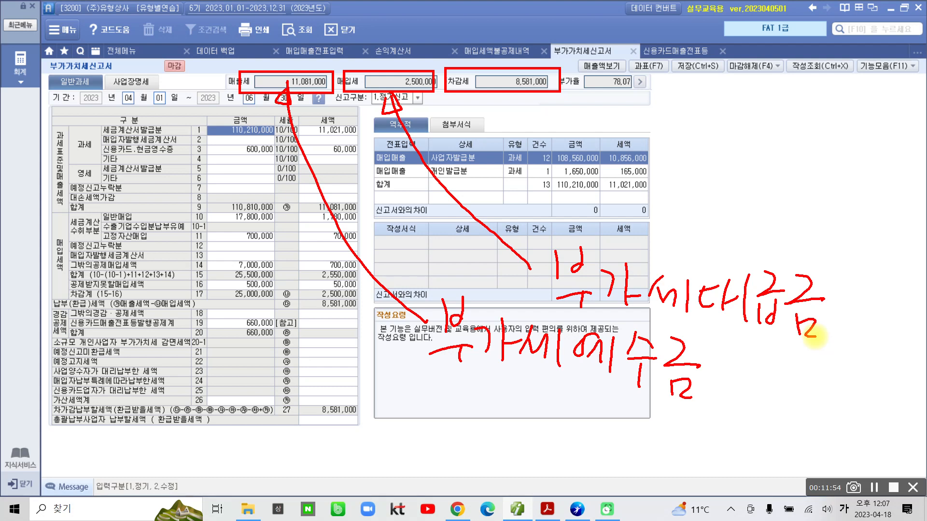
{"action": "left_click_drag", "start_coordinate": [507, 100], "coordinate": [593, 219]}
{"action": "mouse_move", "coordinate": [499, 112]}
{"action": "left_mouse_down"}
{"action": "mouse_move", "coordinate": [525, 106]}
{"action": "mouse_move", "coordinate": [505, 94]}
{"action": "left_mouse_up"}
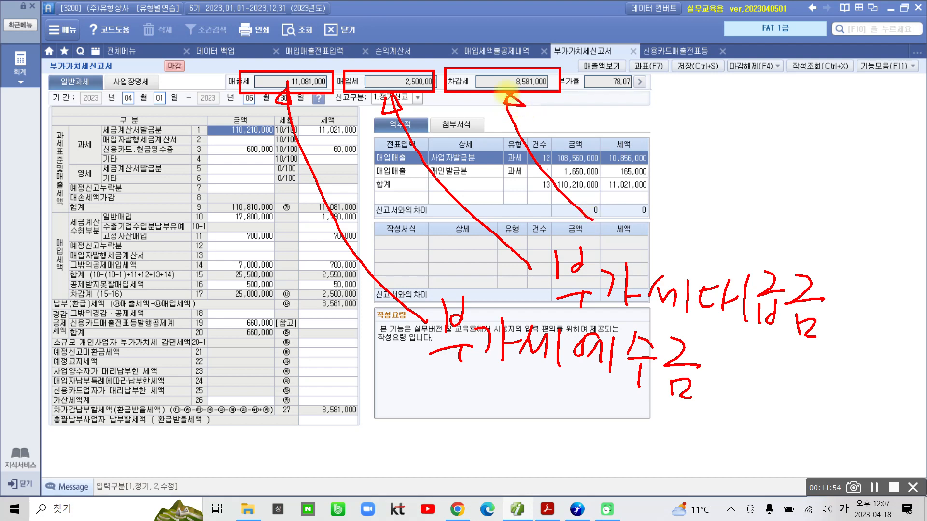
{"action": "mouse_move", "coordinate": [623, 177]}
{"action": "left_mouse_down"}
{"action": "mouse_move", "coordinate": [623, 210]}
{"action": "mouse_move", "coordinate": [660, 213]}
{"action": "left_mouse_up"}
{"action": "left_click_drag", "start_coordinate": [660, 159], "coordinate": [653, 238]}
{"action": "left_click_drag", "start_coordinate": [666, 181], "coordinate": [686, 210]}
{"action": "left_click_drag", "start_coordinate": [697, 169], "coordinate": [695, 232]}
{"action": "left_click_drag", "start_coordinate": [706, 191], "coordinate": [736, 227]}
{"action": "mouse_move", "coordinate": [767, 188]}
{"action": "left_mouse_down"}
{"action": "mouse_move", "coordinate": [747, 215]}
{"action": "mouse_move", "coordinate": [773, 228]}
{"action": "mouse_move", "coordinate": [783, 200]}
{"action": "left_mouse_up"}
{"action": "mouse_move", "coordinate": [781, 181]}
{"action": "left_mouse_down"}
{"action": "mouse_move", "coordinate": [778, 239]}
{"action": "mouse_move", "coordinate": [788, 251]}
{"action": "mouse_move", "coordinate": [833, 196]}
{"action": "mouse_move", "coordinate": [811, 235]}
{"action": "mouse_move", "coordinate": [824, 234]}
{"action": "left_mouse_up"}
{"action": "left_click_drag", "start_coordinate": [811, 235], "coordinate": [827, 237]}
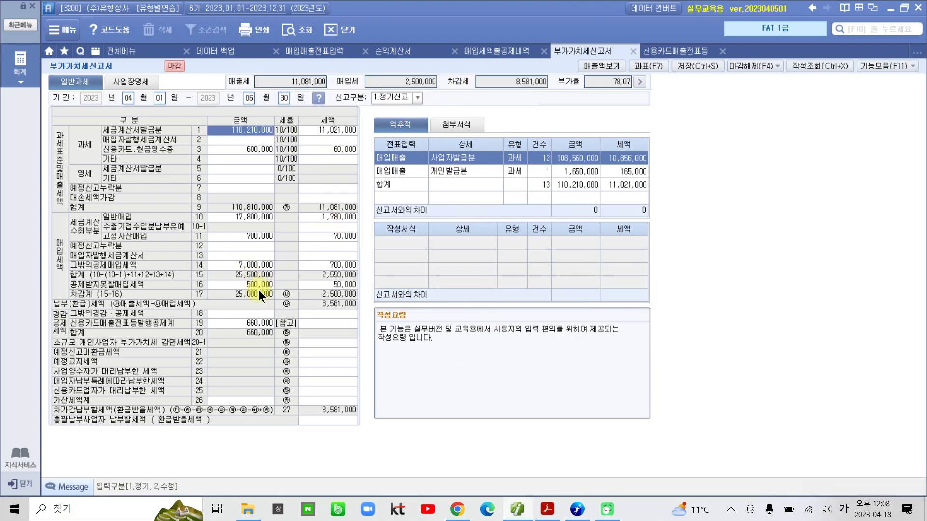
{"action": "left_click", "coordinate": [316, 87]}
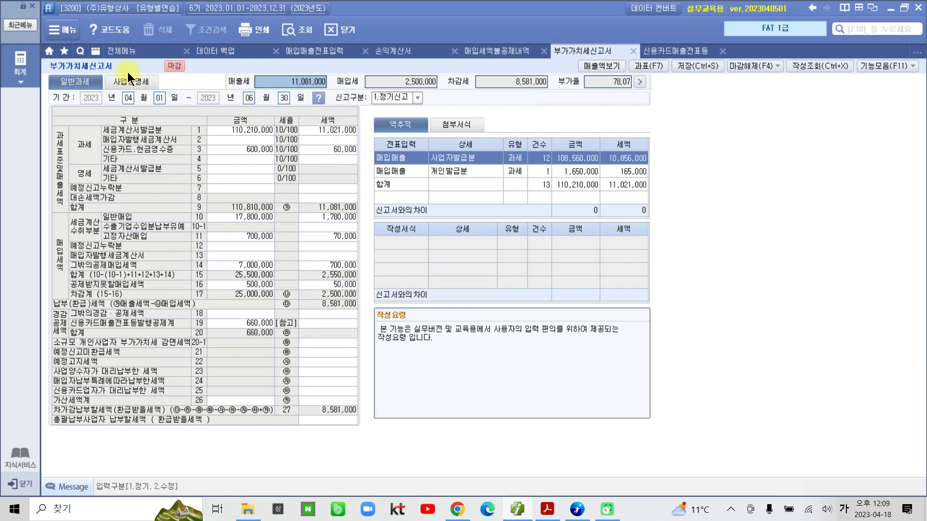
Open 일반전표입력 and set the voucher date to June 30, 2023.
{"action": "left_click", "coordinate": [127, 54]}
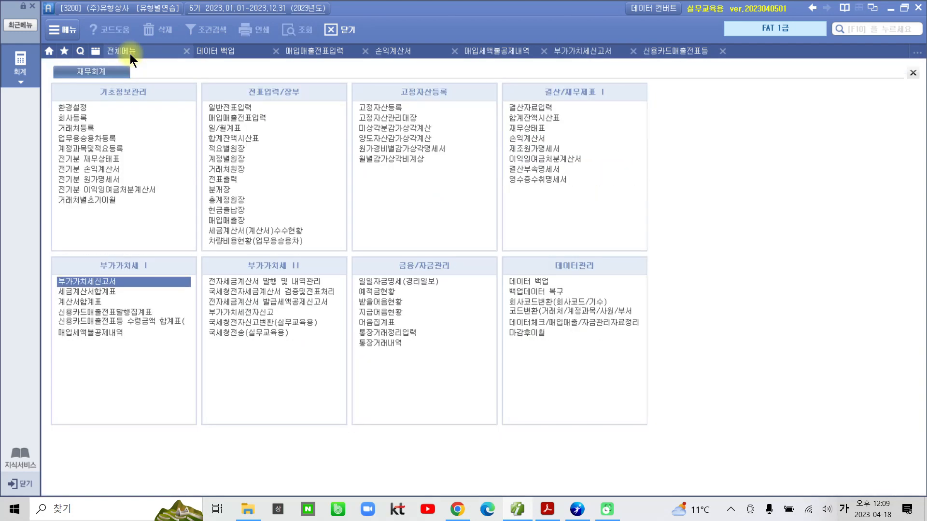
{"action": "left_click", "coordinate": [241, 106]}
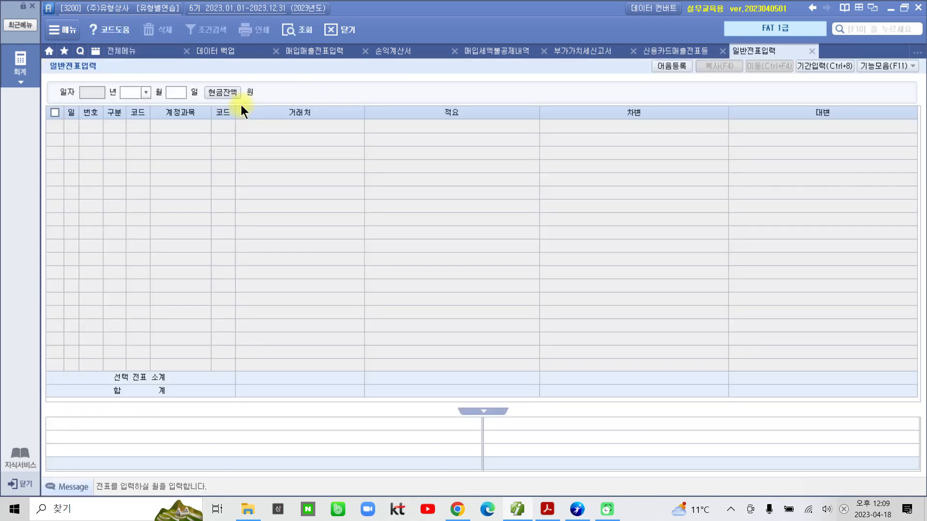
{"action": "type", "text": "6"}
{"action": "key", "text": "Return"}
{"action": "type", "text": "30"}
{"action": "key", "text": "Return"}
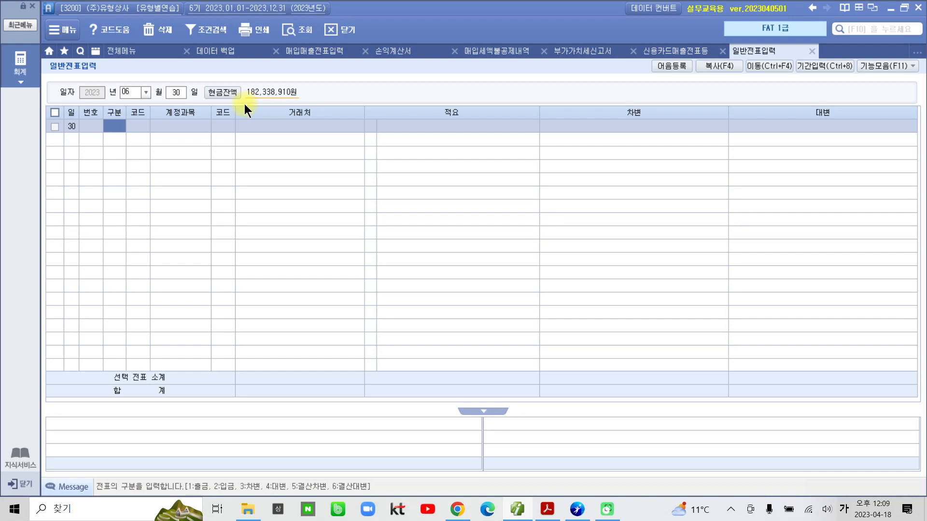
Enter a debit (차변) line for account 255 부가세예수금 with an amount of 11,081,000.
{"action": "type", "text": "3"}
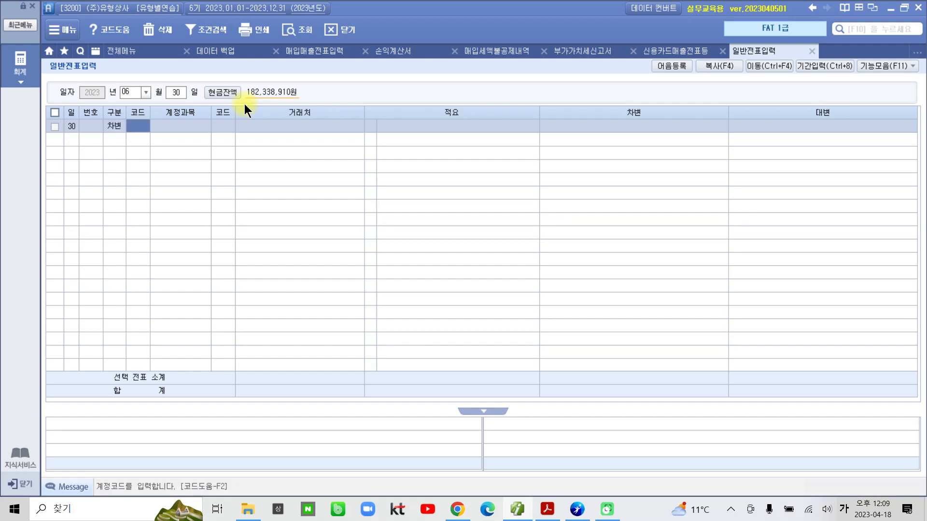
{"action": "type", "text": "부가"}
{"action": "key", "text": "Return"}
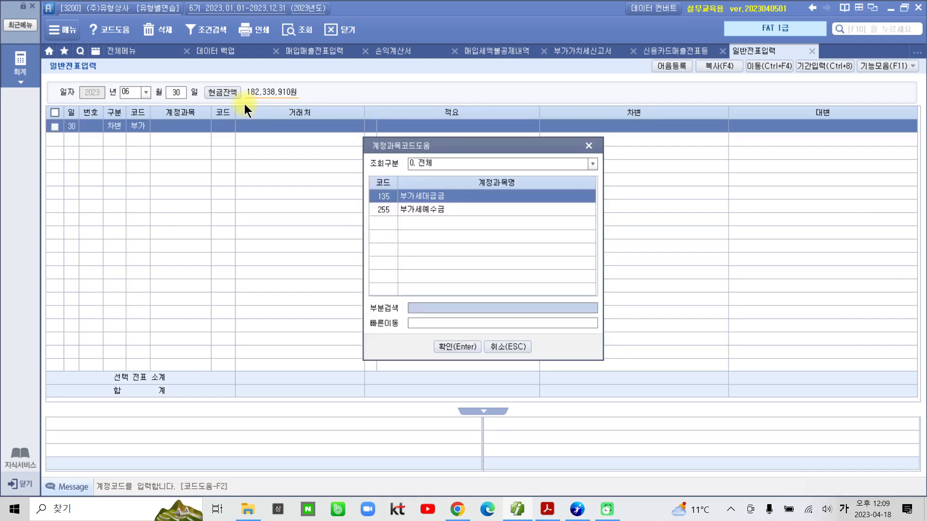
{"action": "key", "text": "Down"}
{"action": "key", "text": "Return"}
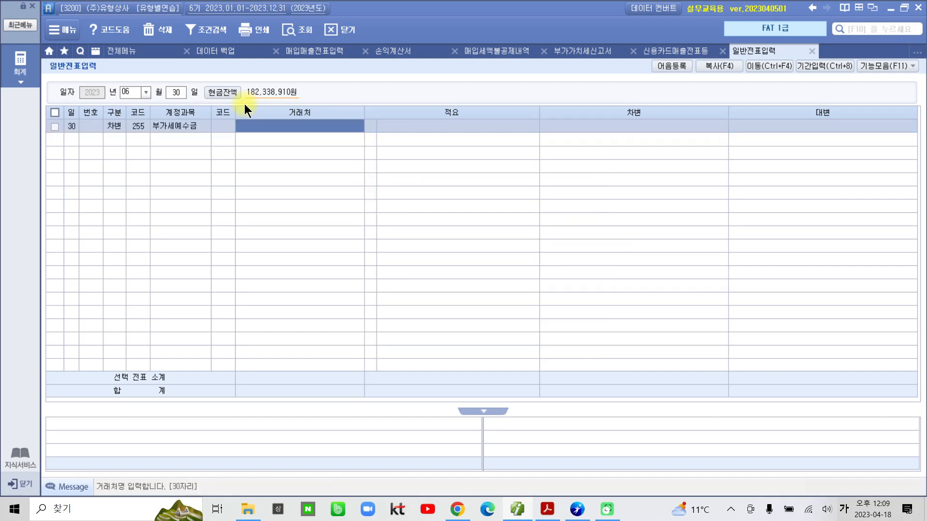
{"action": "key", "text": "Return"}
{"action": "key", "text": "Return"}
{"action": "key", "text": "Return"}
{"action": "key", "text": "Return"}
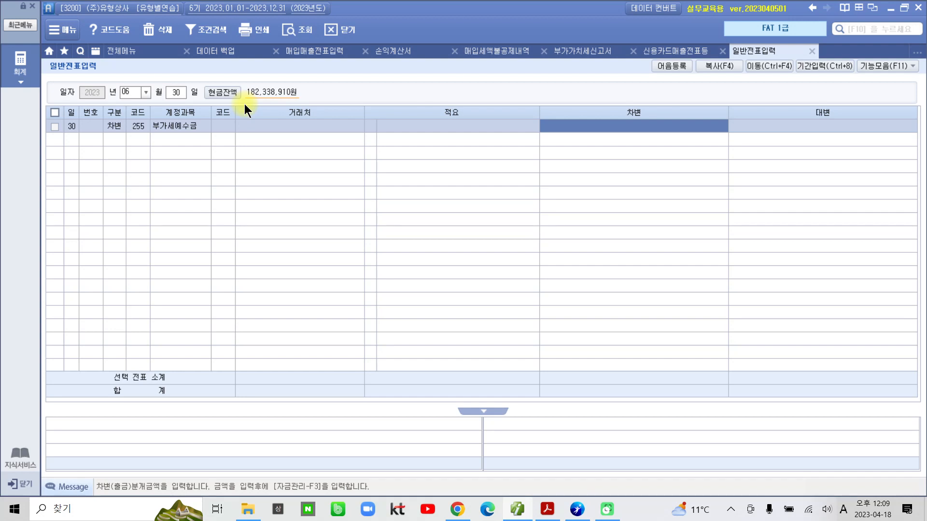
{"action": "type", "text": "11081000"}
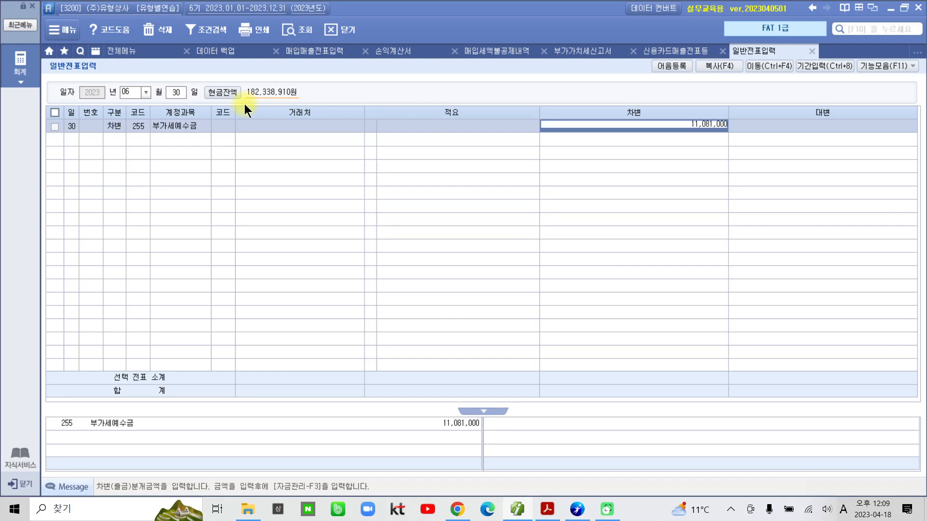
{"action": "key", "text": "Return"}
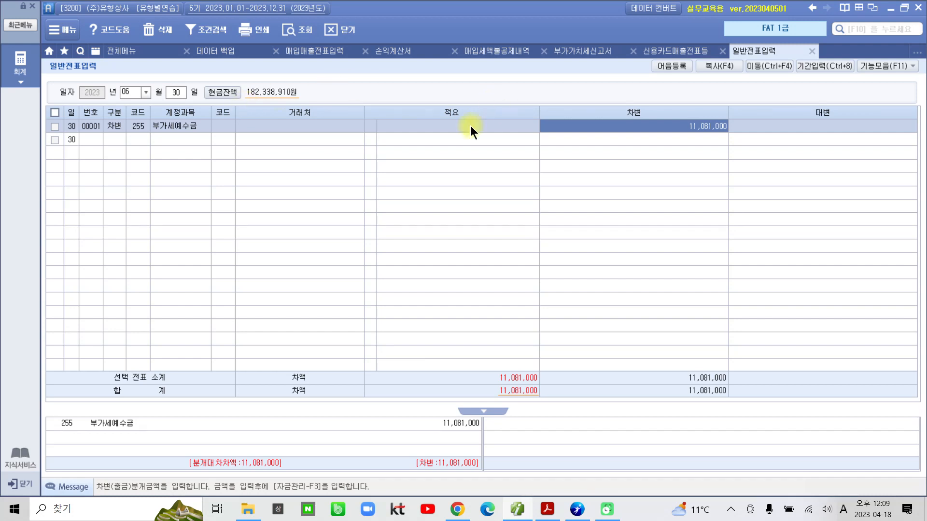
Set the 적요 of the 부가세예수금 line to 01 부가세대급금과 상계.
{"action": "left_click", "coordinate": [376, 125]}
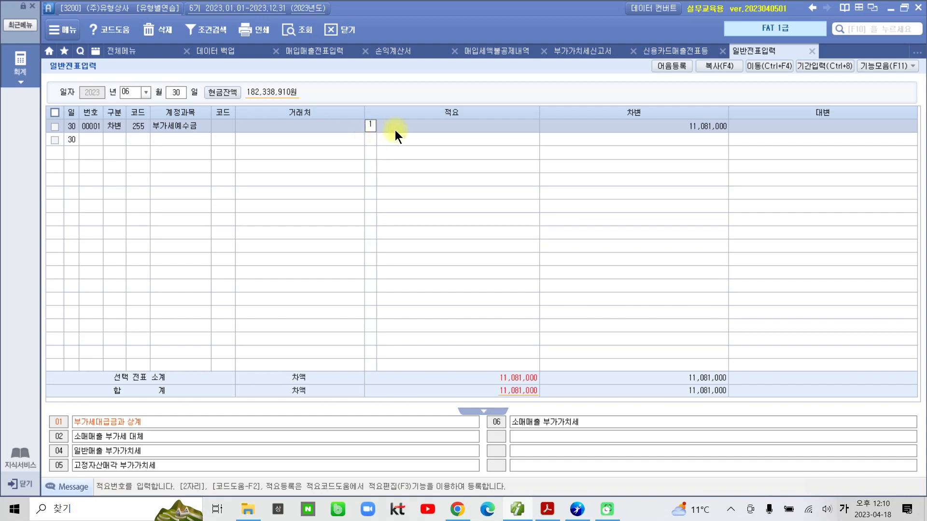
{"action": "key", "text": "Return"}
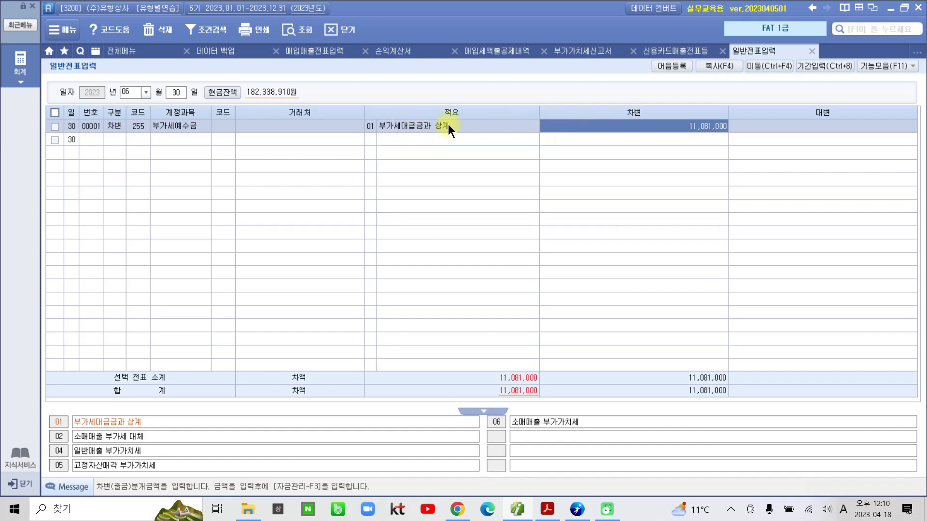
{"action": "left_click", "coordinate": [364, 125]}
{"action": "left_click", "coordinate": [376, 126]}
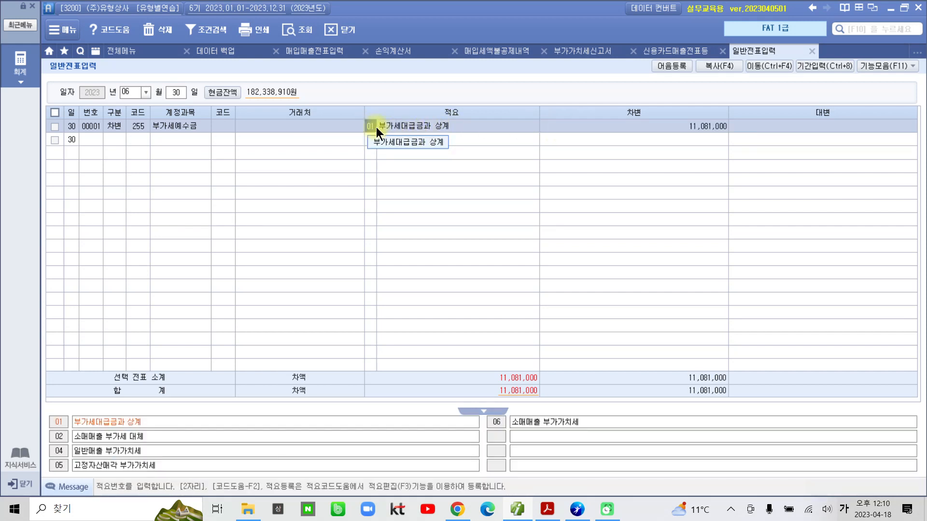
{"action": "left_click", "coordinate": [713, 129]}
Start a credit (대변) line under the 부가세예수금 entry with account 135 부가세대급금.
{"action": "left_click", "coordinate": [115, 139]}
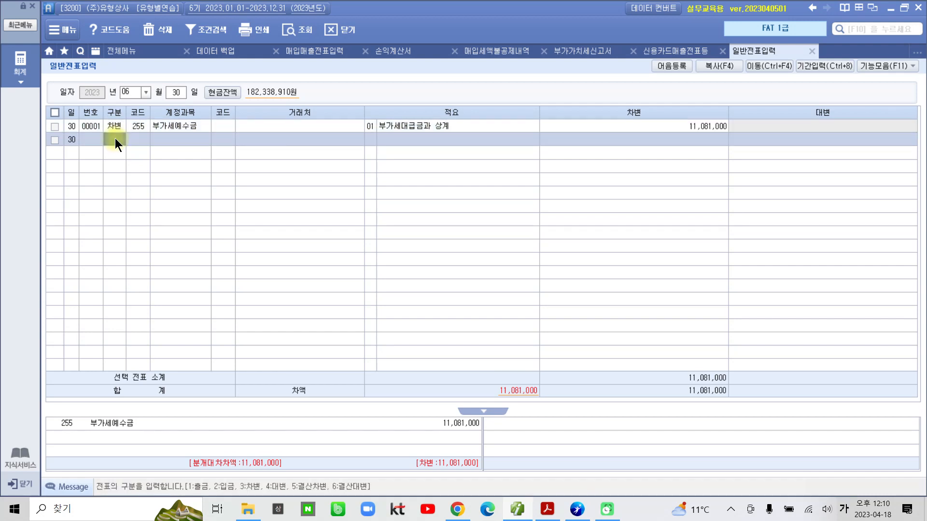
{"action": "type", "text": "4"}
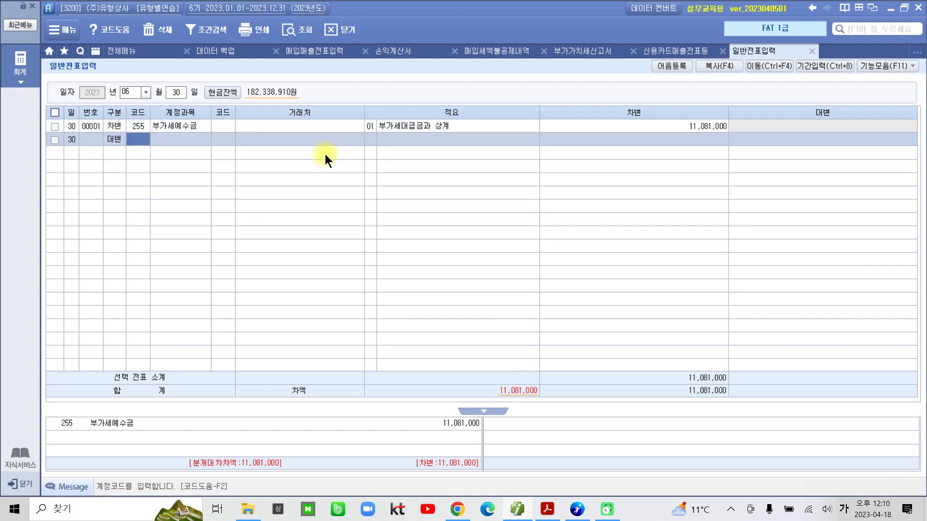
{"action": "type", "text": "부가"}
{"action": "key", "text": "Return"}
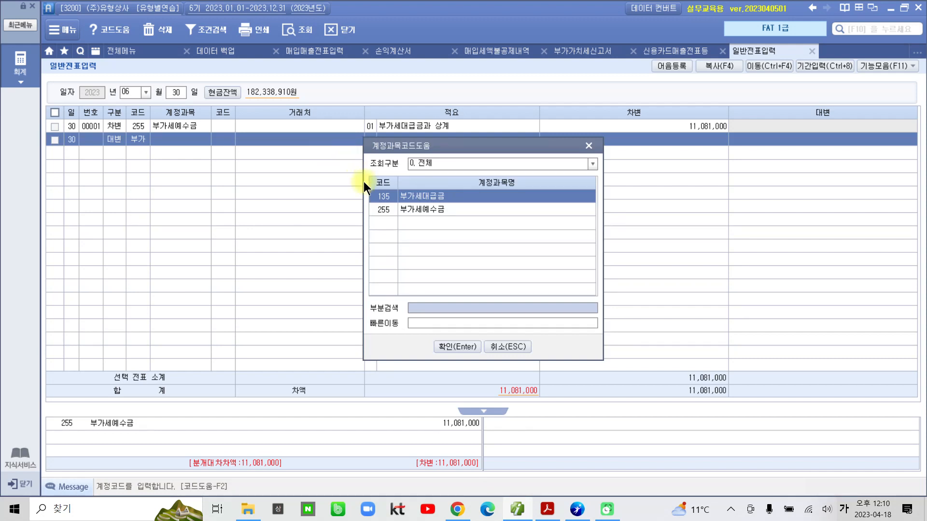
{"action": "left_click", "coordinate": [410, 200]}
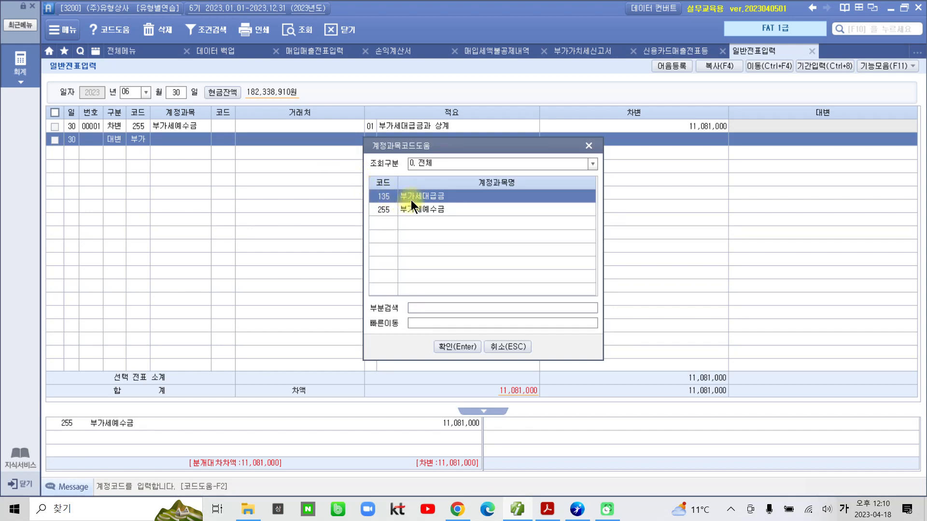
{"action": "left_click", "coordinate": [453, 347]}
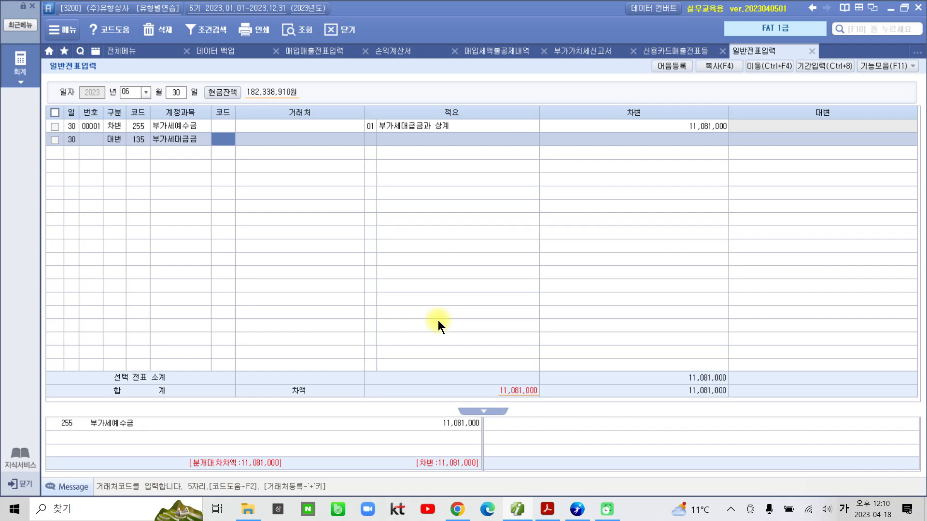
Leave the 거래처 of the 부가세대급금 line blank and set its 적요 to 07 부가세 예수금과 상계.
{"action": "key", "text": "Return"}
{"action": "key", "text": "Return"}
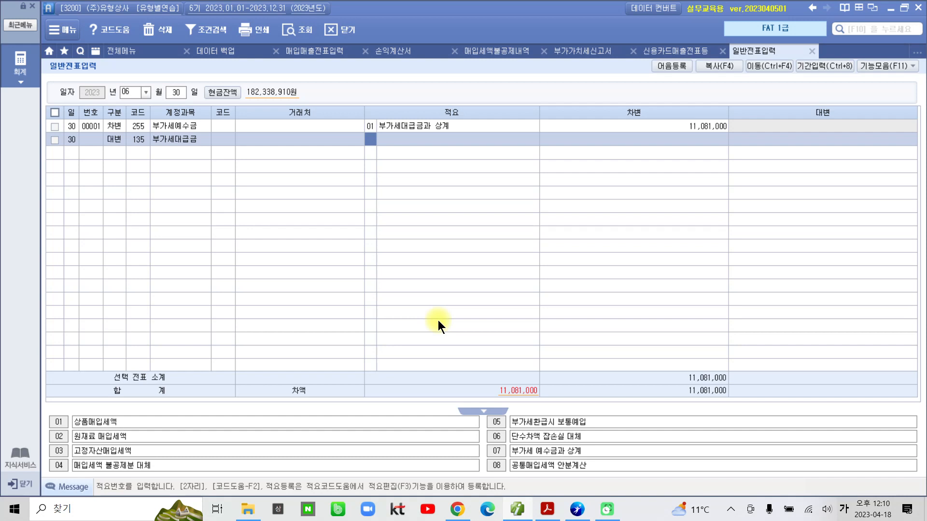
{"action": "type", "text": "ㄱ"}
{"action": "key", "text": "Return"}
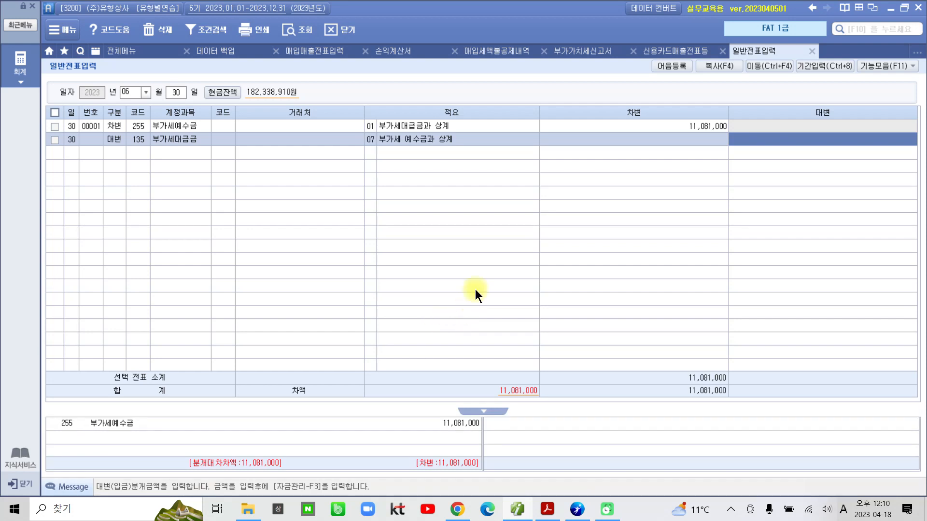
Look up the 매입세 in the VAT return and enter 2,500,000 as the credit amount of the 부가세대급금 line.
{"action": "left_click", "coordinate": [578, 51]}
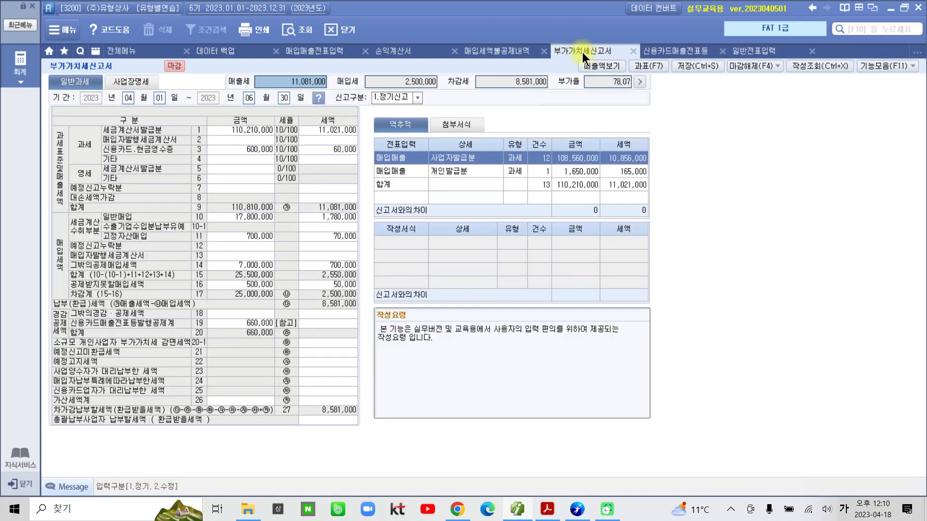
{"action": "left_click", "coordinate": [398, 81]}
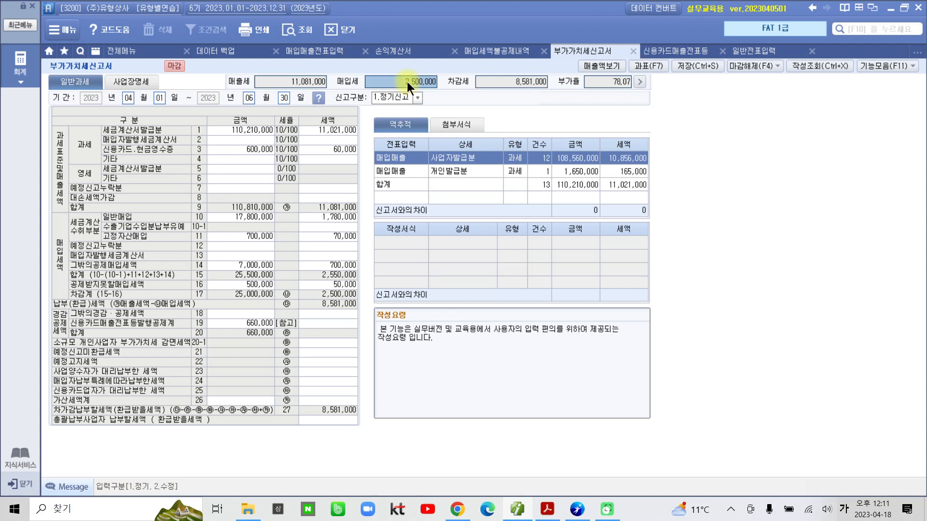
{"action": "left_click", "coordinate": [747, 51]}
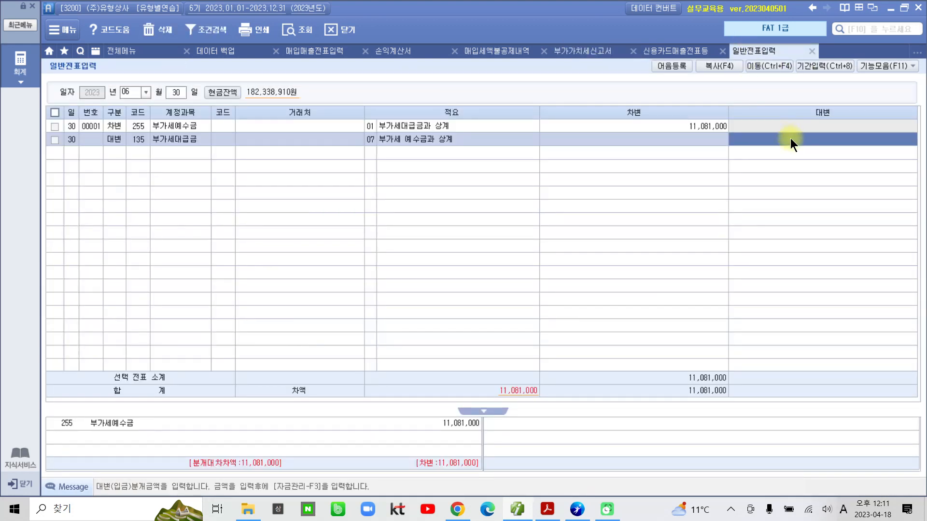
{"action": "type", "text": "2500000"}
{"action": "key", "text": "Return"}
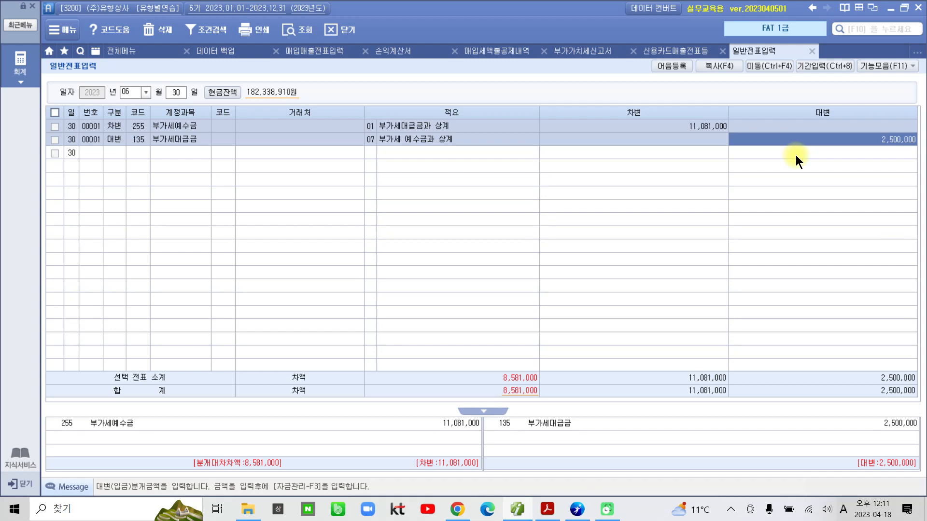
{"action": "key", "text": "Return"}
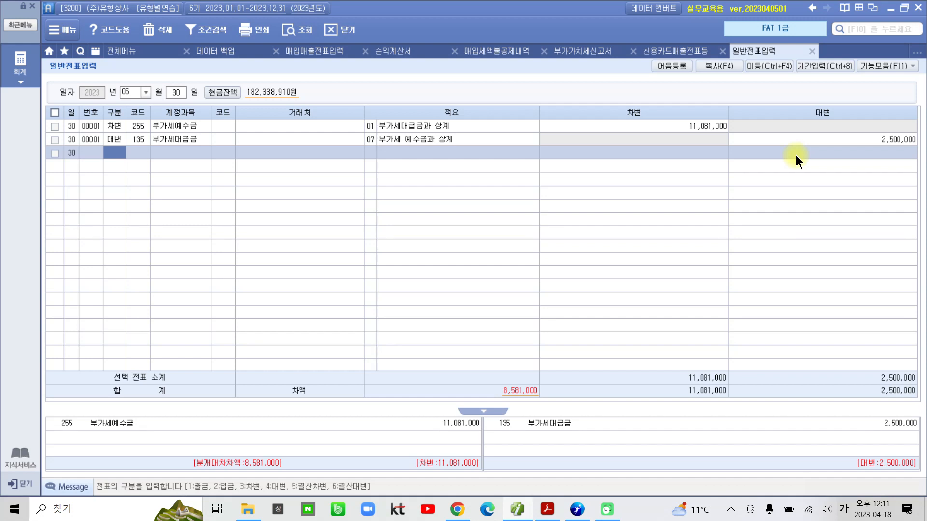
Start another credit (대변) line in the June 30 voucher with account 261 미지급세금.
{"action": "type", "text": "4"}
{"action": "key", "text": "Return"}
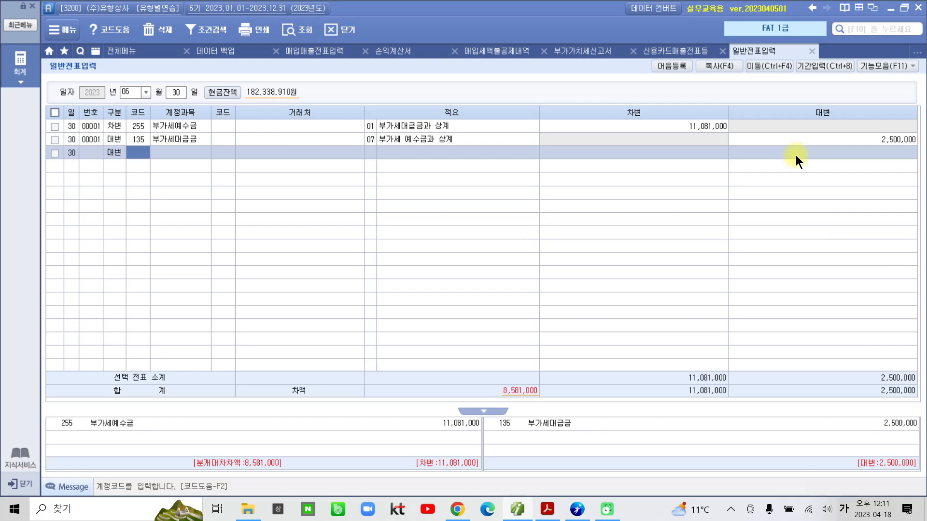
{"action": "type", "text": "미지"}
{"action": "key", "text": "Return"}
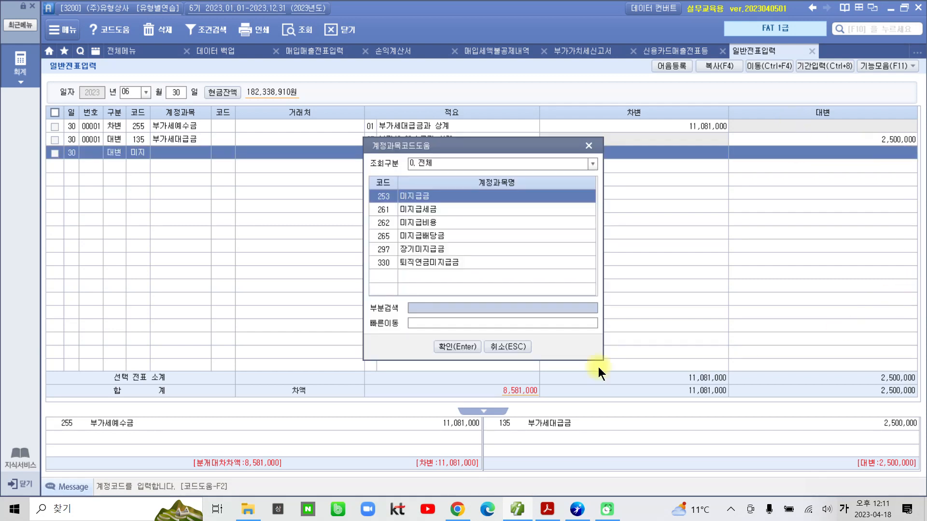
{"action": "left_click", "coordinate": [390, 211]}
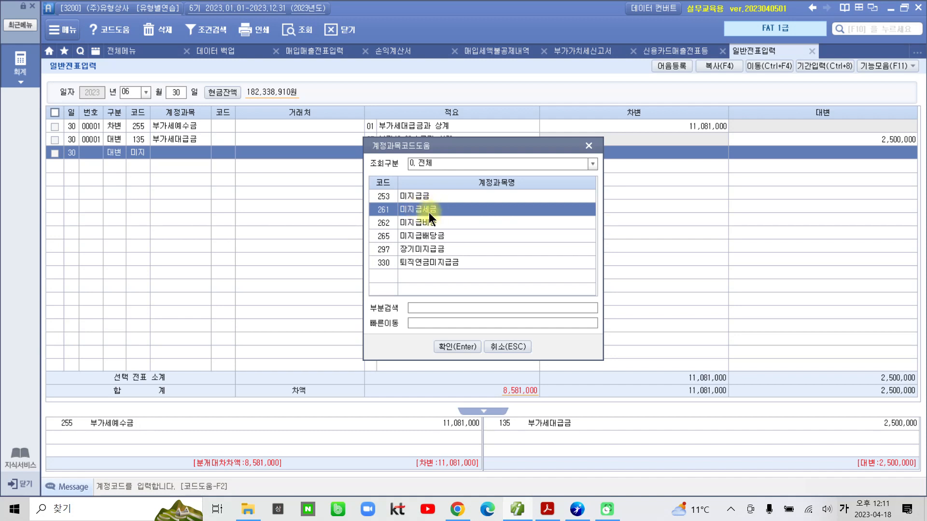
{"action": "left_click", "coordinate": [446, 347]}
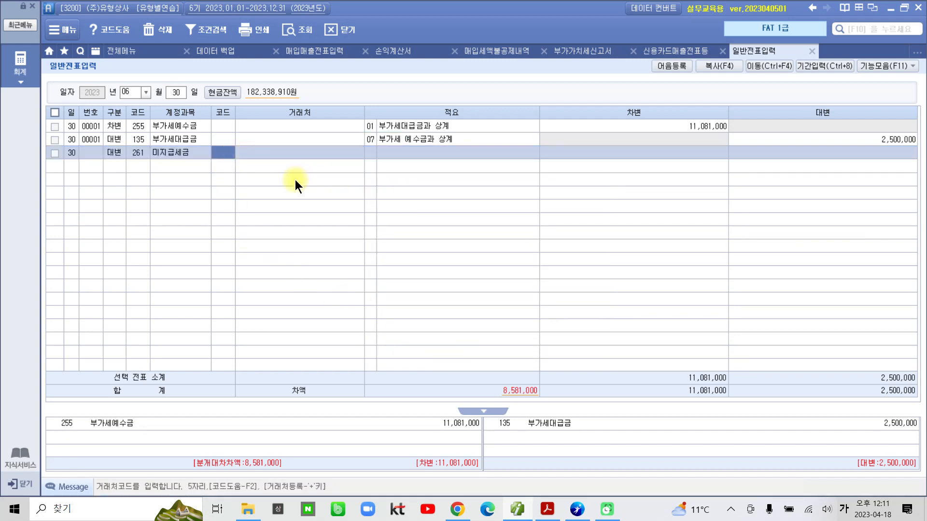
Set the 거래처 of the 미지급세금 line to 서대문세무서.
{"action": "type", "text": "세무"}
{"action": "key", "text": "Return"}
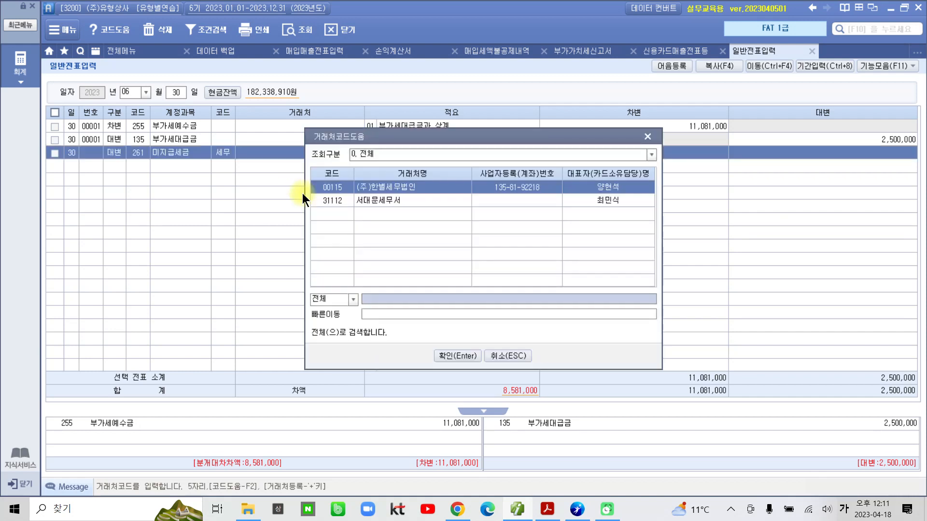
{"action": "left_click", "coordinate": [373, 201]}
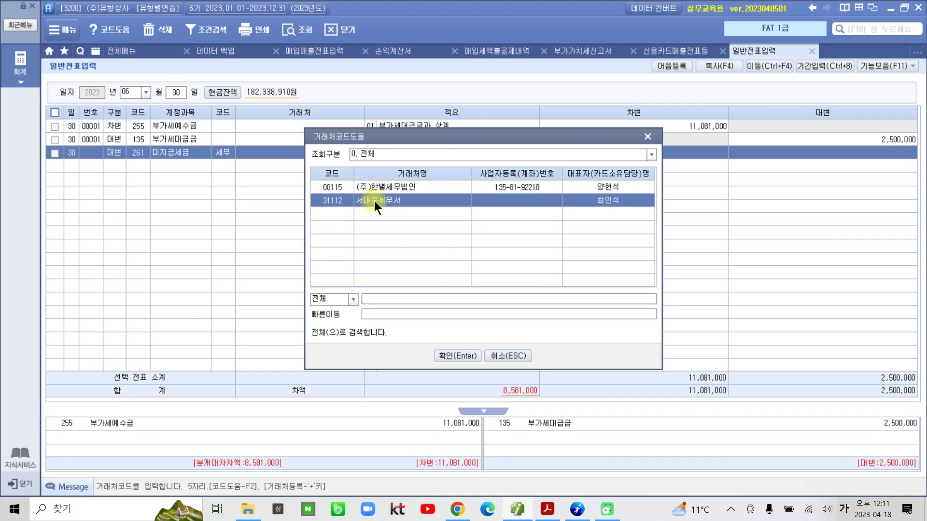
{"action": "left_click", "coordinate": [438, 357]}
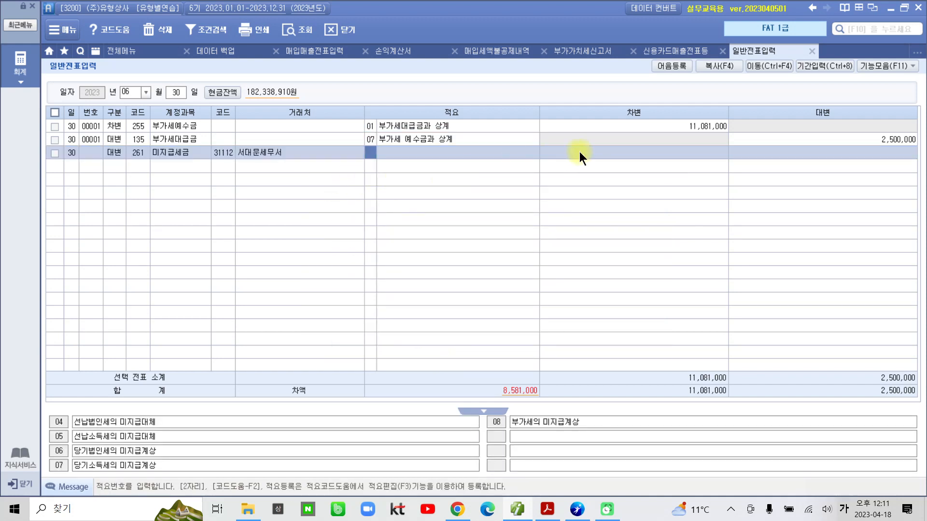
Compare the voucher's remaining 차액 with the 차감세 in the VAT return.
{"action": "left_click", "coordinate": [761, 151]}
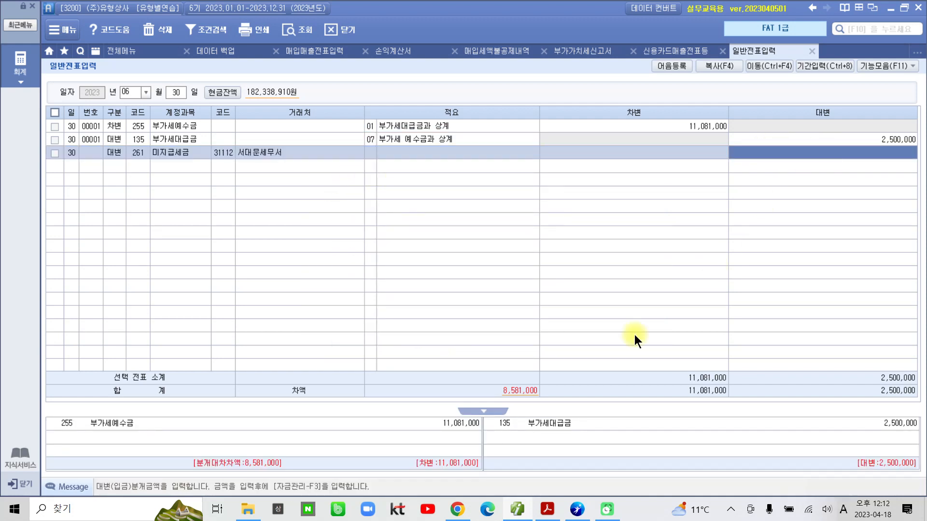
{"action": "left_click_drag", "start_coordinate": [484, 377], "coordinate": [570, 410]}
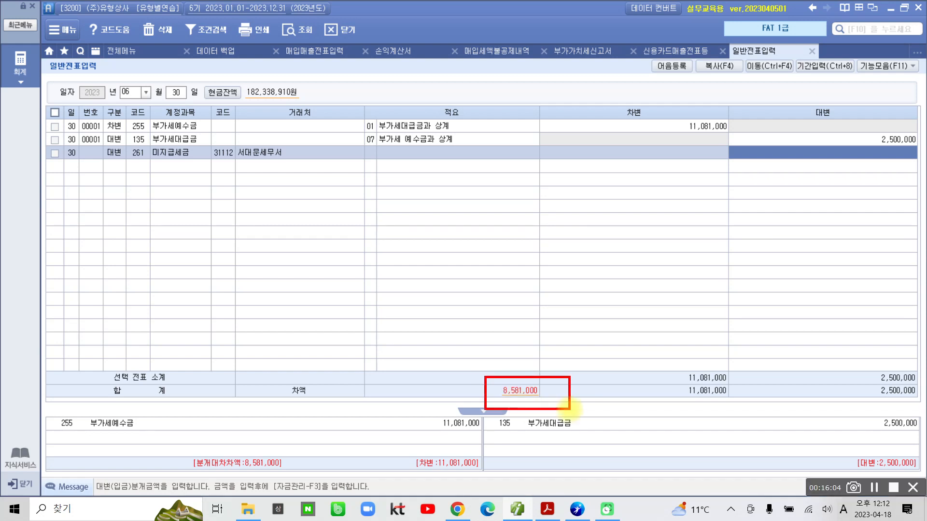
{"action": "key", "text": "Escape"}
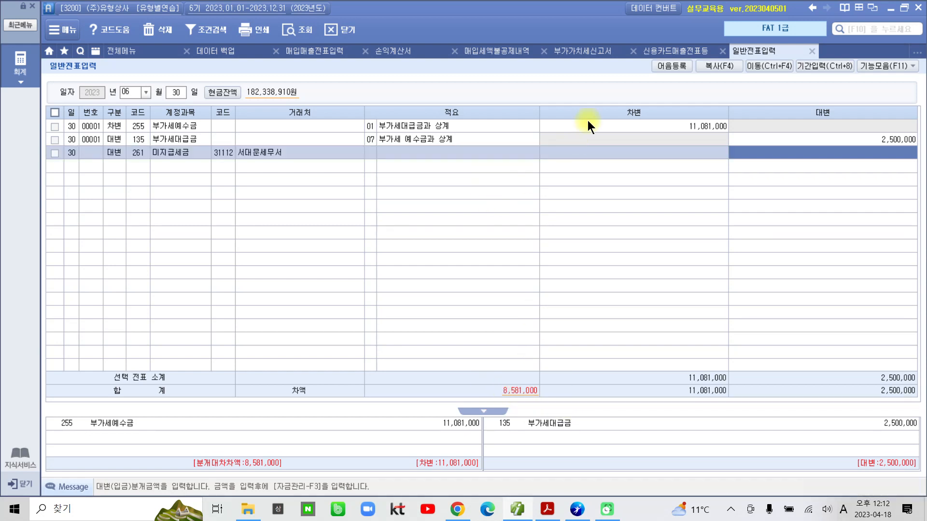
{"action": "left_click", "coordinate": [587, 50]}
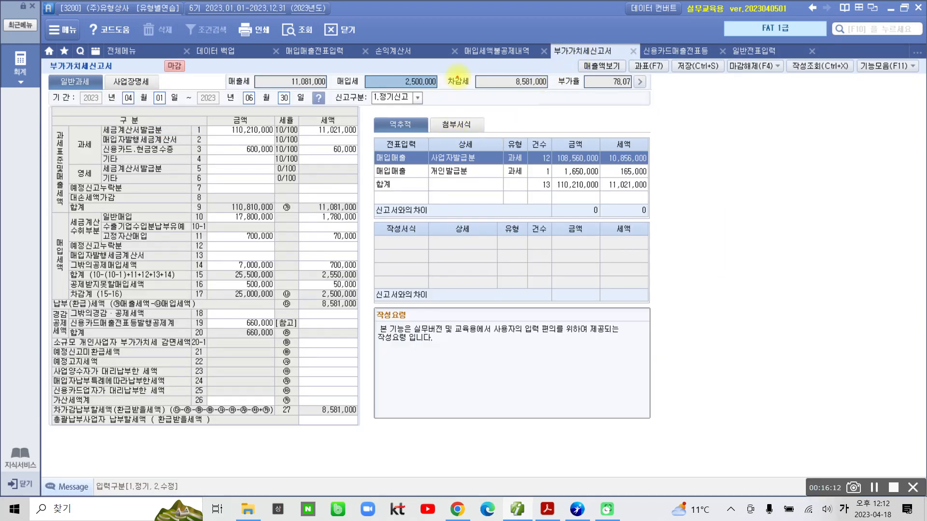
{"action": "mouse_move", "coordinate": [456, 68]}
{"action": "left_mouse_down"}
{"action": "mouse_move", "coordinate": [481, 83]}
{"action": "mouse_move", "coordinate": [560, 97]}
{"action": "left_mouse_up"}
{"action": "mouse_move", "coordinate": [525, 65]}
{"action": "left_mouse_down"}
{"action": "mouse_move", "coordinate": [505, 91]}
{"action": "mouse_move", "coordinate": [555, 83]}
{"action": "mouse_move", "coordinate": [495, 68]}
{"action": "left_mouse_up"}
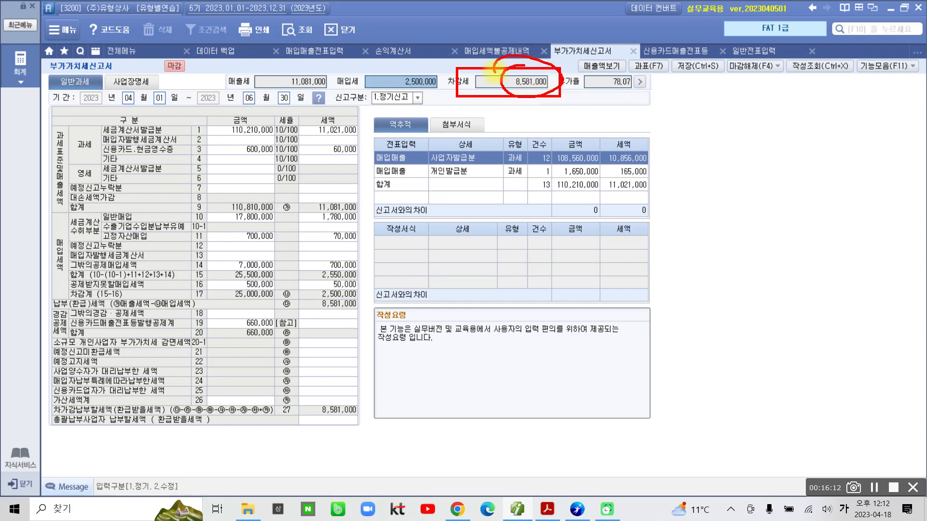
{"action": "key", "text": "Escape"}
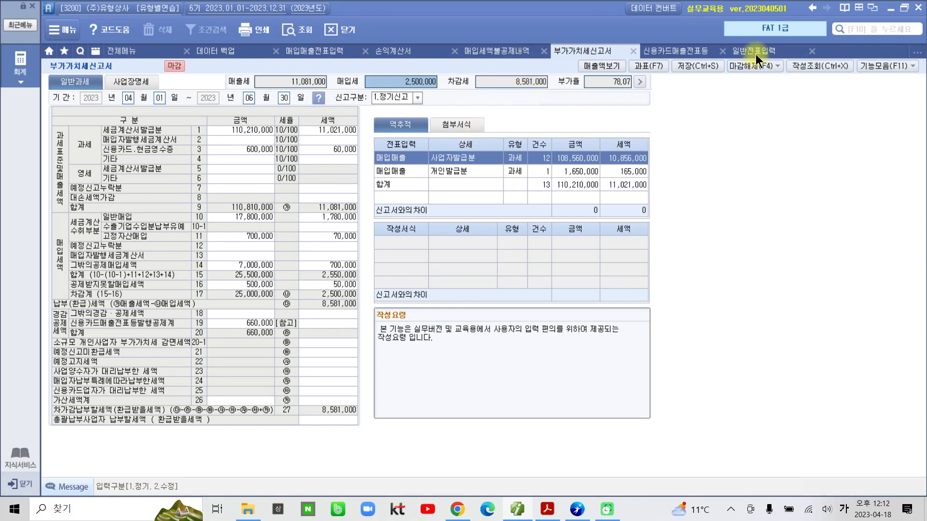
{"action": "left_click", "coordinate": [756, 52]}
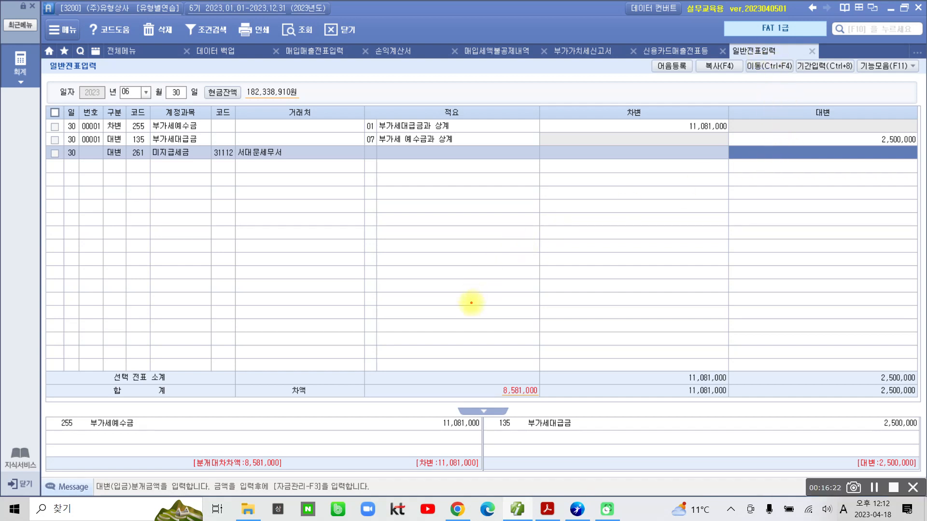
{"action": "mouse_move", "coordinate": [479, 378]}
{"action": "left_mouse_down"}
{"action": "mouse_move", "coordinate": [575, 414]}
{"action": "mouse_move", "coordinate": [570, 408]}
{"action": "left_mouse_up"}
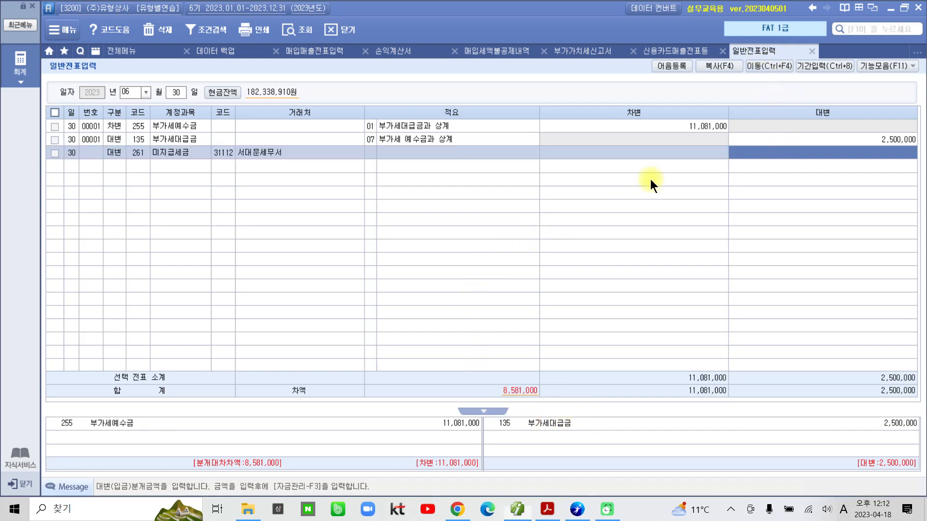
Enter 8,581,000 as the credit amount of the 미지급세금 line and complete the line.
{"action": "left_click", "coordinate": [803, 151]}
{"action": "type", "text": "8,581,"}
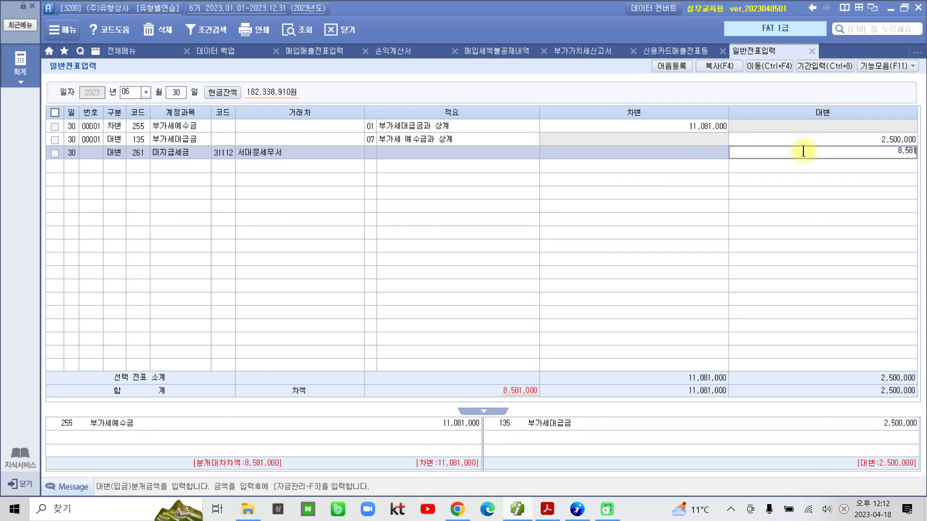
{"action": "type", "text": "000"}
{"action": "key", "text": "Return"}
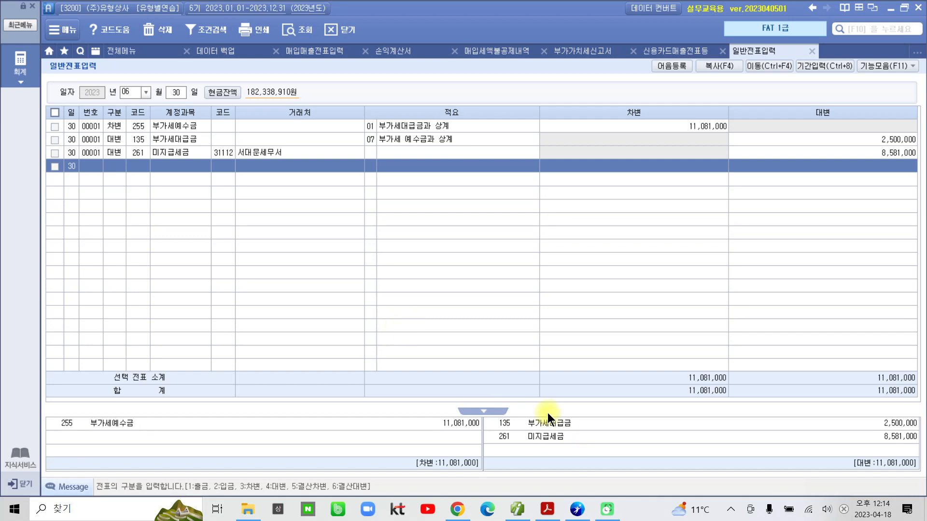
Switch to the exercise PDF in Acrobat Reader and highlight 7월 25일, 8,581,000 and 거래처코드 입력 할 것 in item 2 of section 9.
{"action": "left_click", "coordinate": [550, 515]}
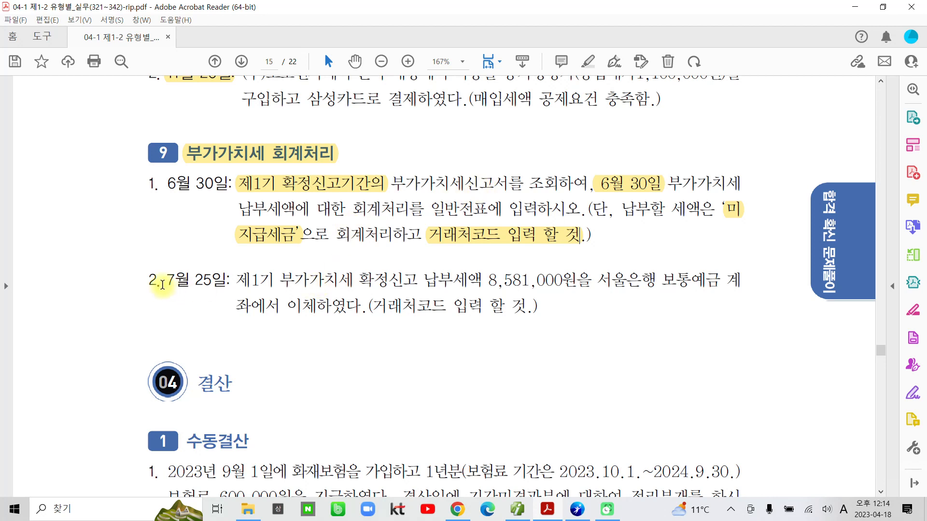
{"action": "left_click_drag", "start_coordinate": [162, 282], "coordinate": [227, 283]}
{"action": "left_click", "coordinate": [238, 234]}
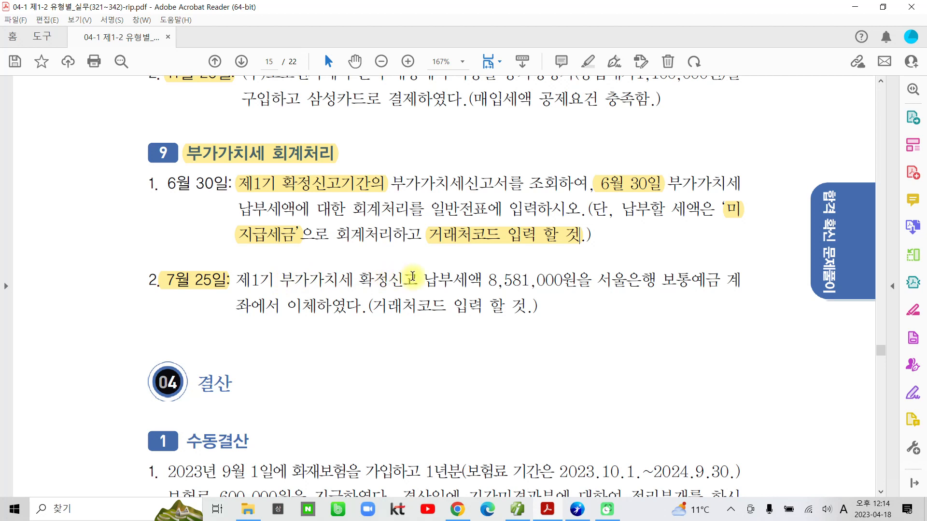
{"action": "left_click_drag", "start_coordinate": [487, 280], "coordinate": [563, 280]}
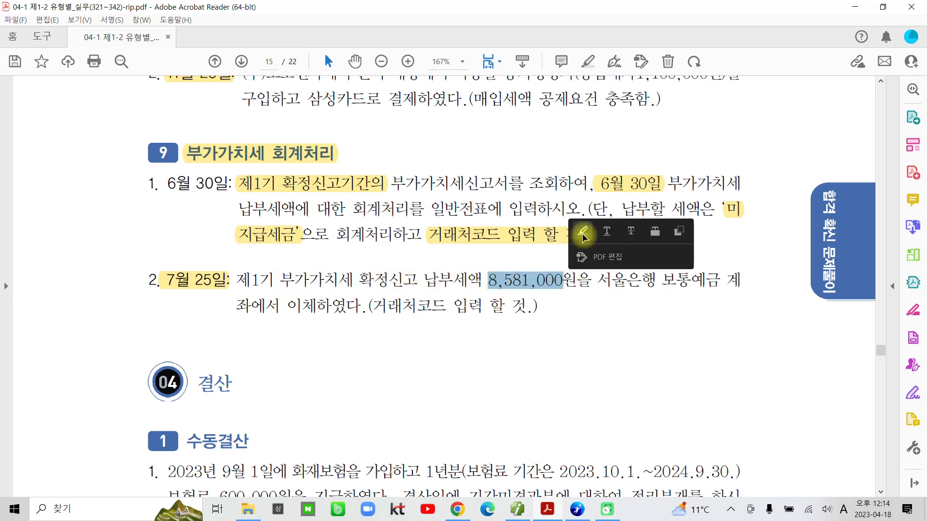
{"action": "left_click", "coordinate": [583, 230]}
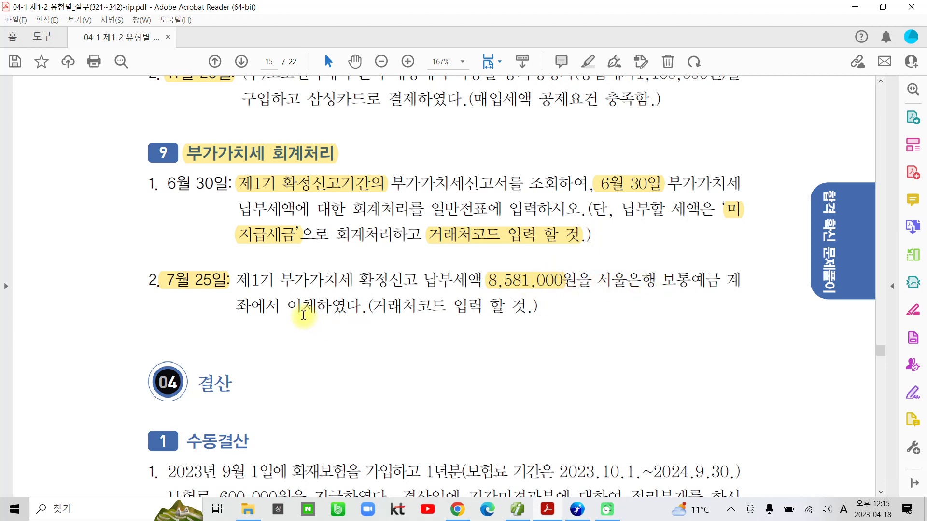
{"action": "left_click_drag", "start_coordinate": [371, 307], "coordinate": [528, 305]}
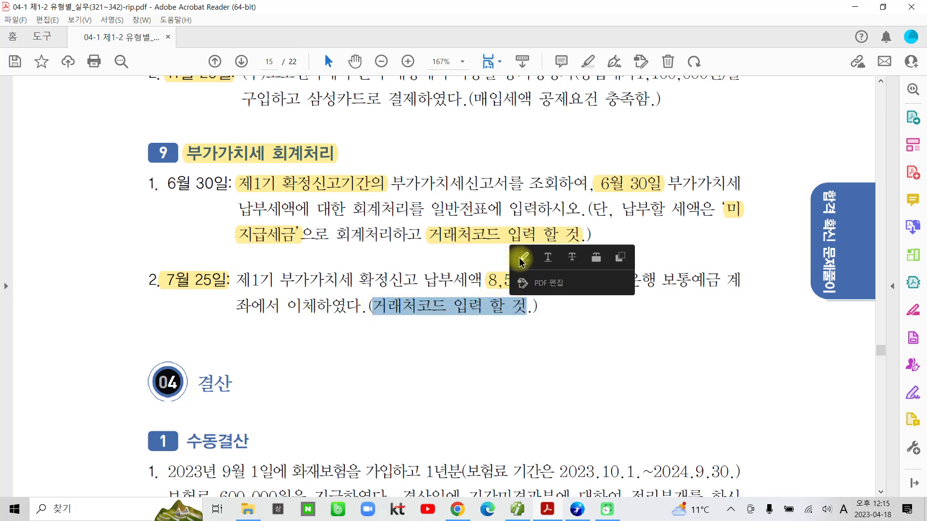
{"action": "left_click", "coordinate": [522, 255]}
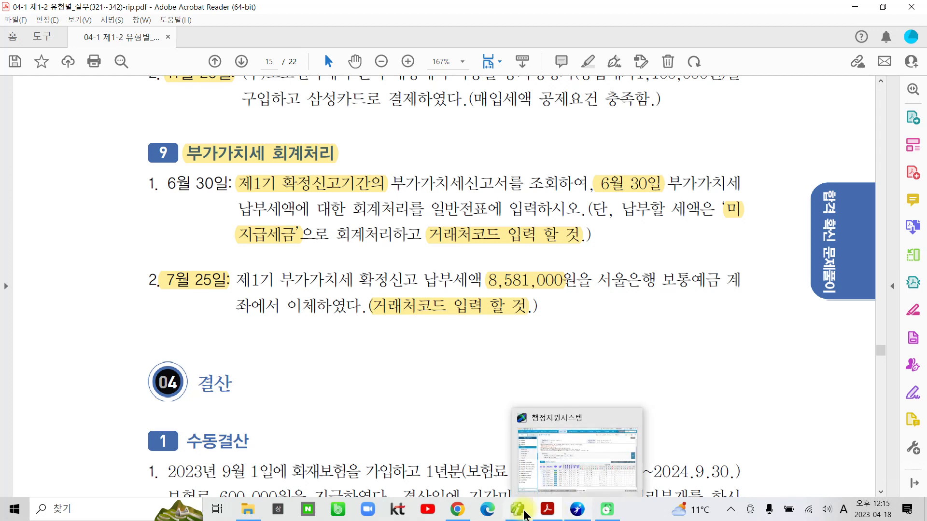
Switch back to the accounting program and set the 일반전표입력 voucher date to 07월 25일.
{"action": "left_click", "coordinate": [520, 514]}
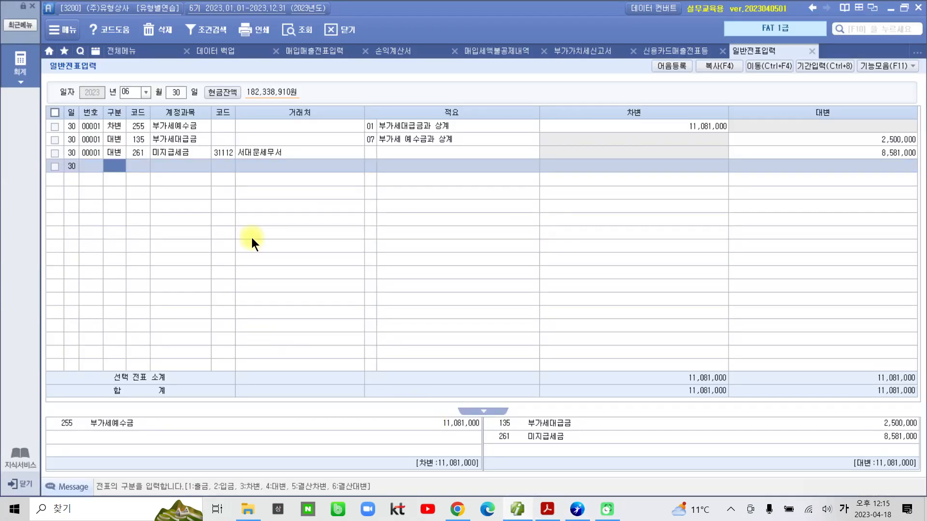
{"action": "left_click", "coordinate": [144, 91]}
{"action": "left_click", "coordinate": [131, 159]}
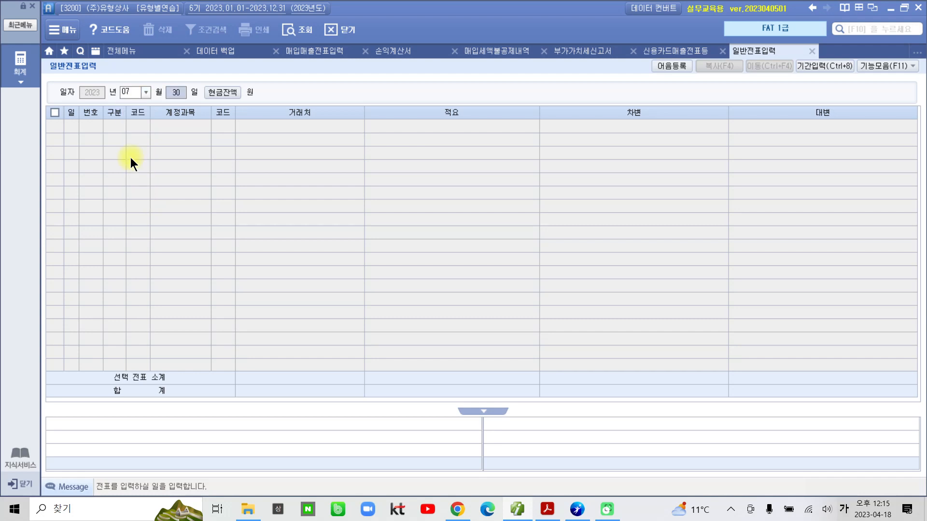
{"action": "type", "text": "25"}
{"action": "key", "text": "Return"}
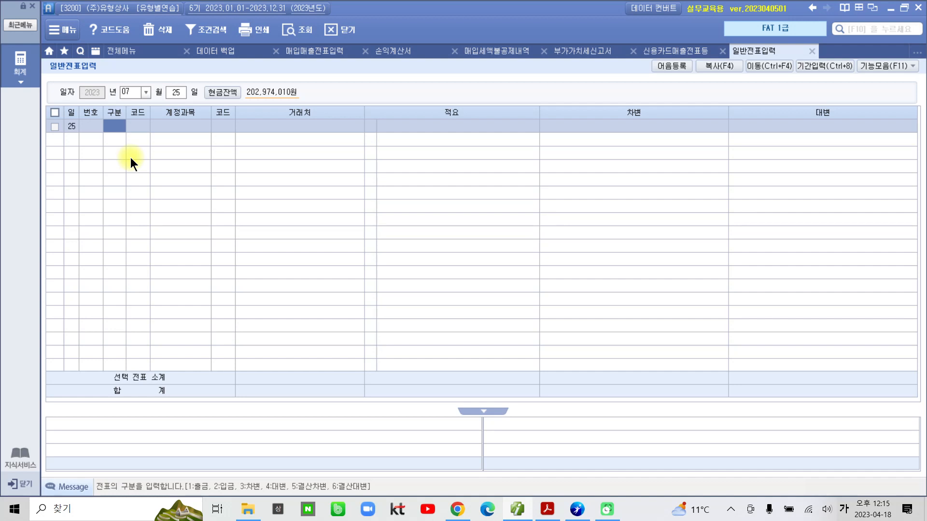
Start a 차변 line with account 261 미지급세금 in the July 25 voucher.
{"action": "type", "text": "3"}
{"action": "key", "text": "Return"}
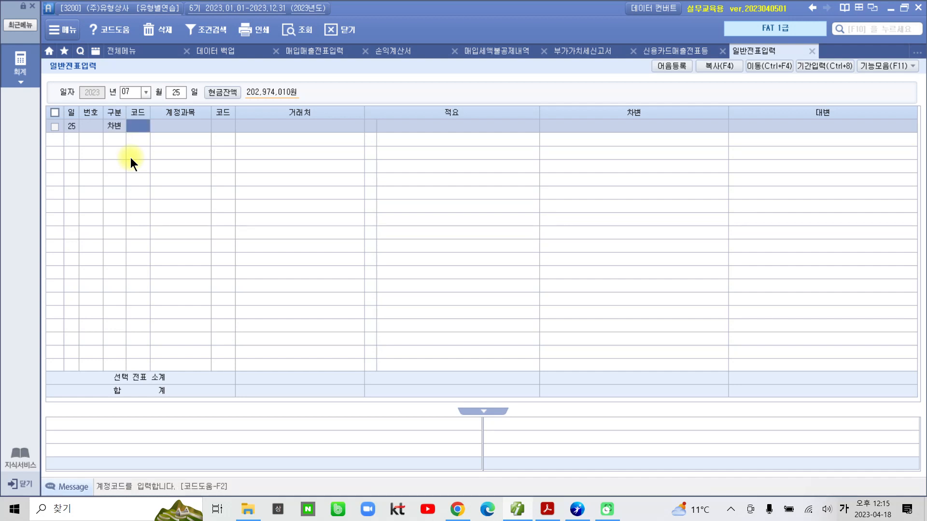
{"action": "type", "text": "미지"}
{"action": "key", "text": "Return"}
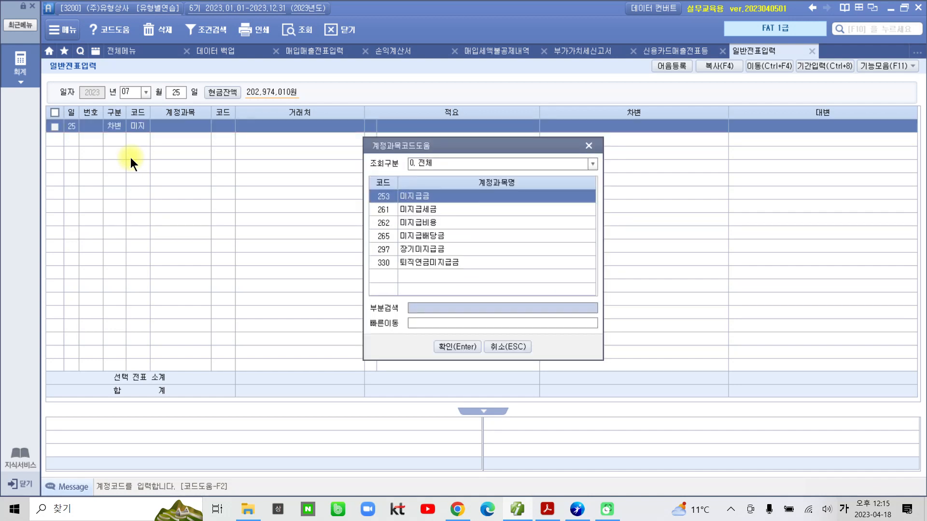
{"action": "key", "text": "Down"}
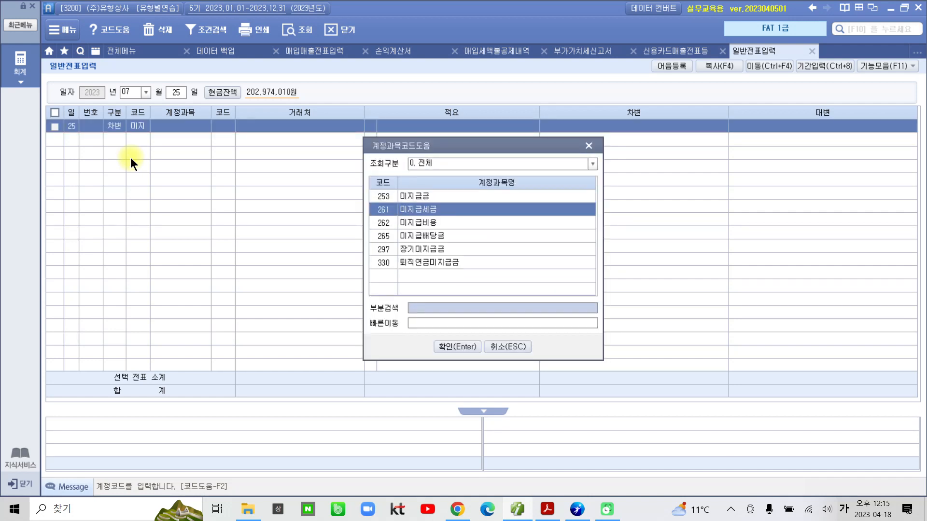
{"action": "key", "text": "Return"}
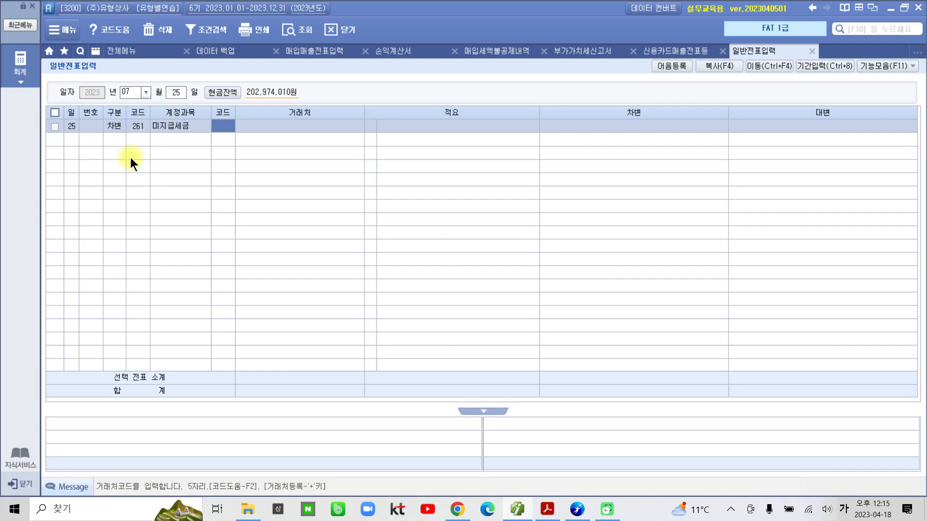
Set the 미지급세금 line's 거래처 to 서대문세무서 and its debit amount to 8,581,000, leaving 적요 blank.
{"action": "type", "text": "세무"}
{"action": "key", "text": "Return"}
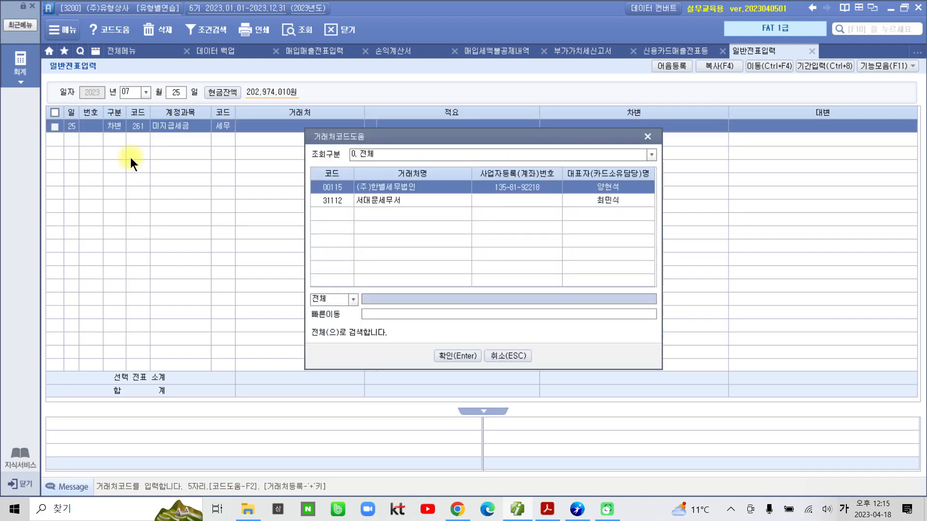
{"action": "key", "text": "Down"}
{"action": "key", "text": "Return"}
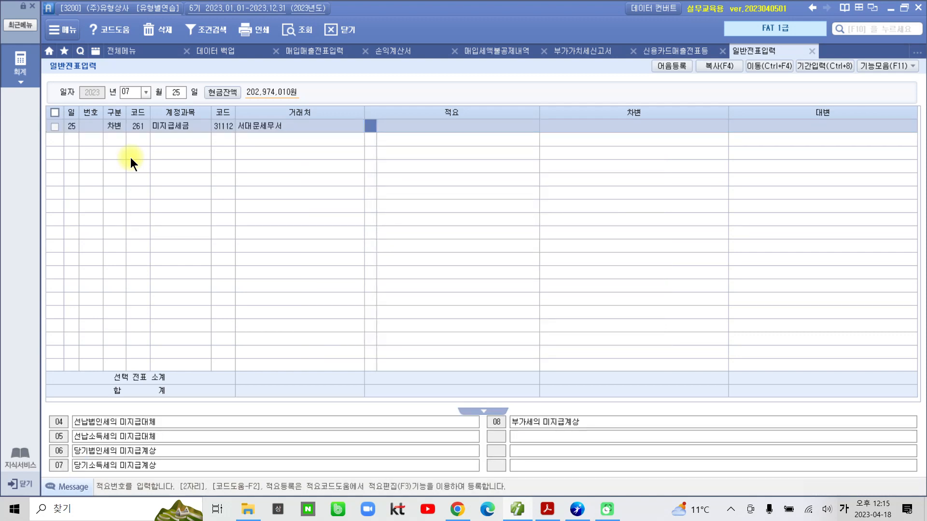
{"action": "key", "text": "Return"}
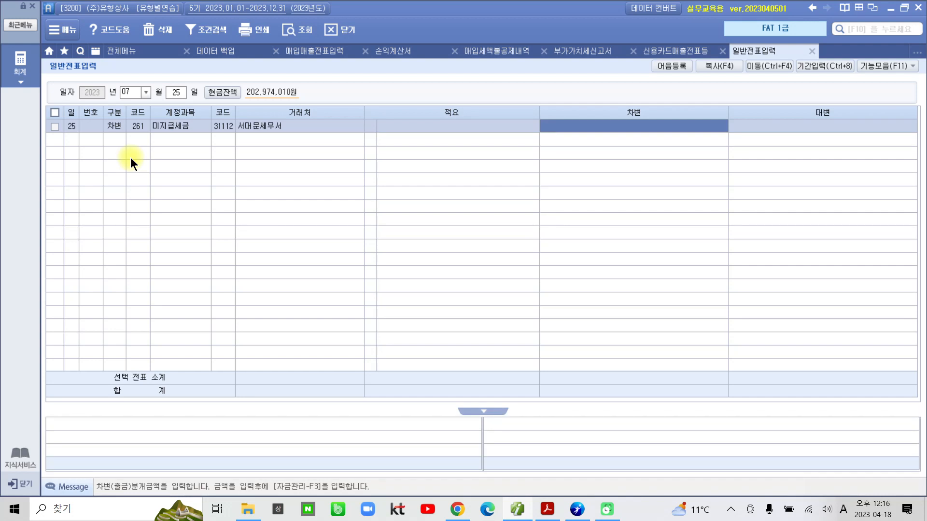
{"action": "type", "text": "8"}
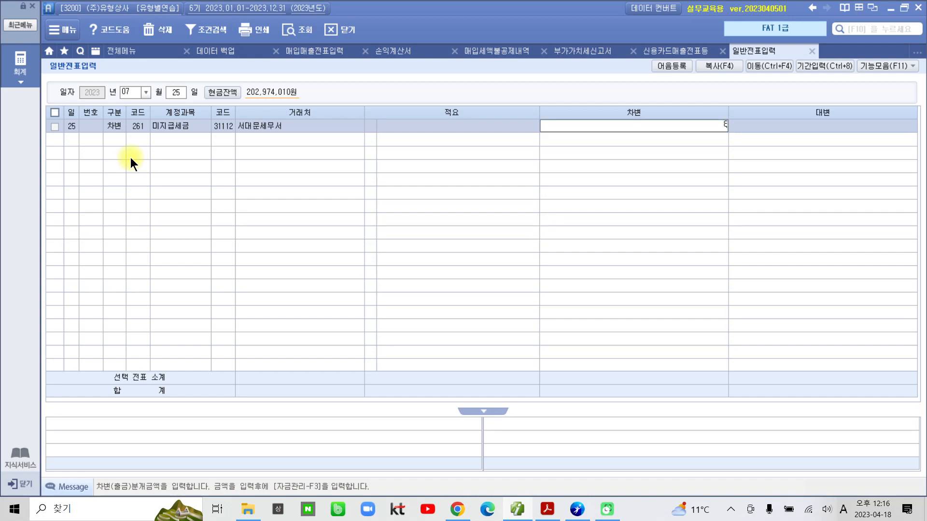
{"action": "type", "text": ",581,000"}
{"action": "key", "text": "Return"}
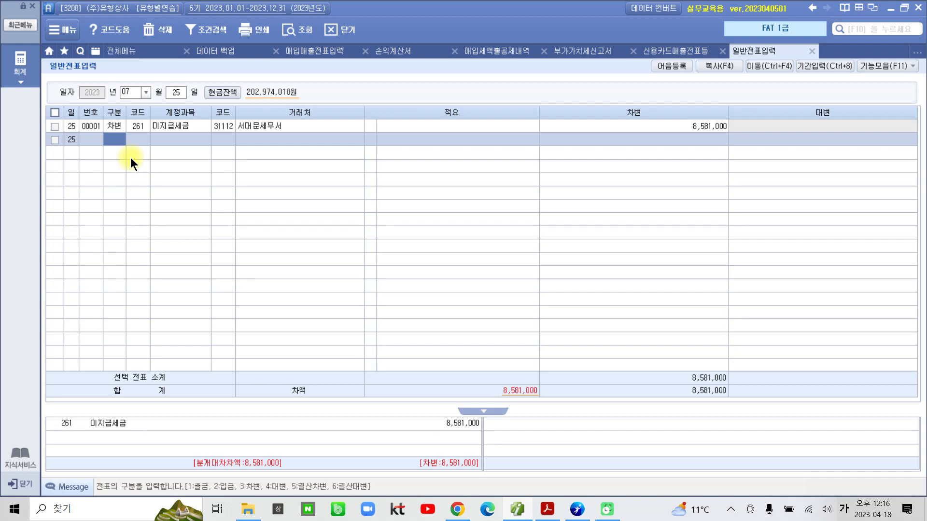
Add a 대변 line with account 103 보통예금 and 거래처 서울은행(보통).
{"action": "type", "text": "4"}
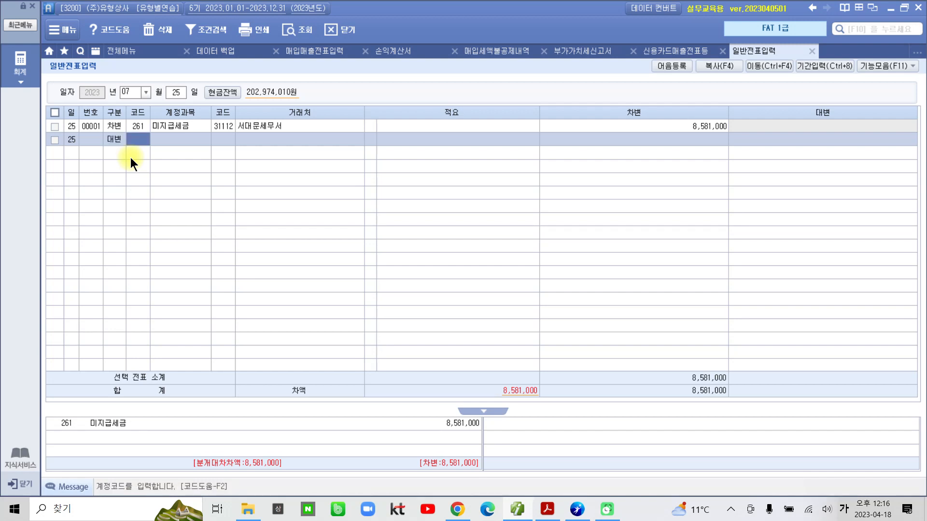
{"action": "type", "text": "103"}
{"action": "key", "text": "Return"}
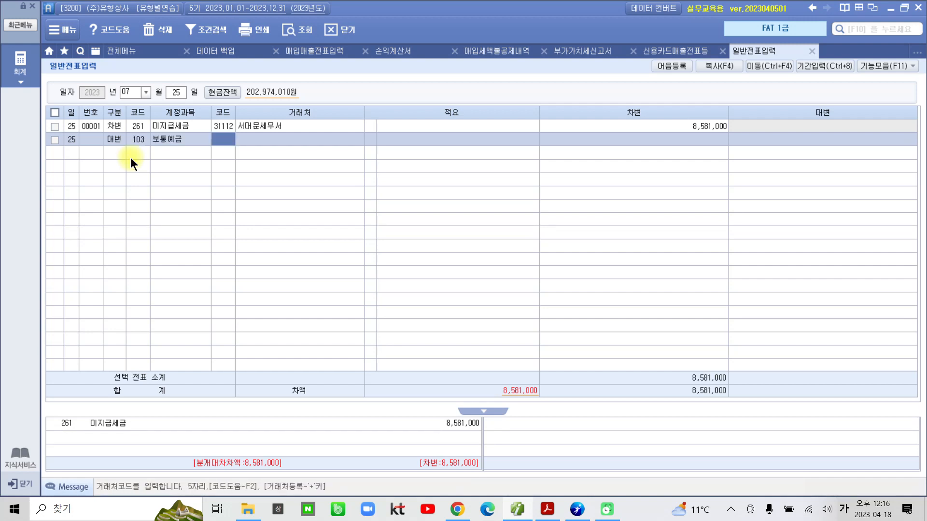
{"action": "type", "text": "서울"}
{"action": "key", "text": "Return"}
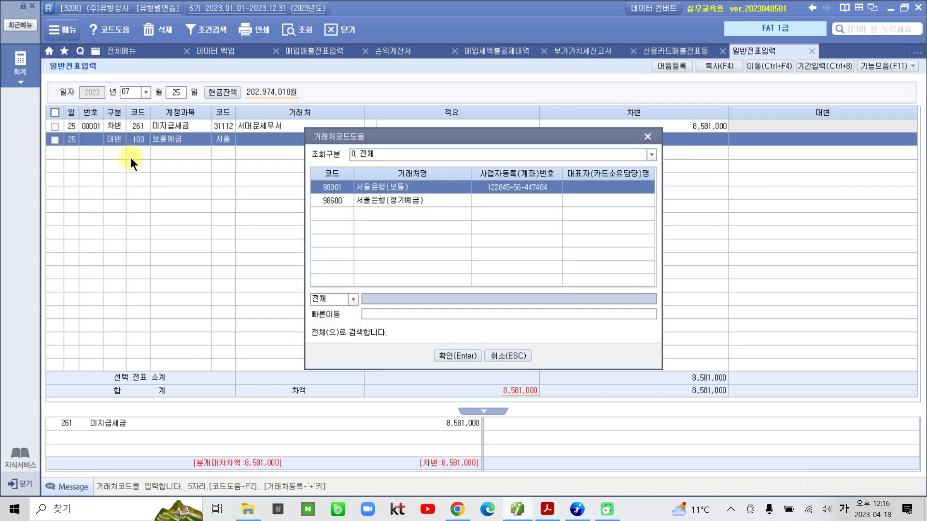
{"action": "key", "text": "Return"}
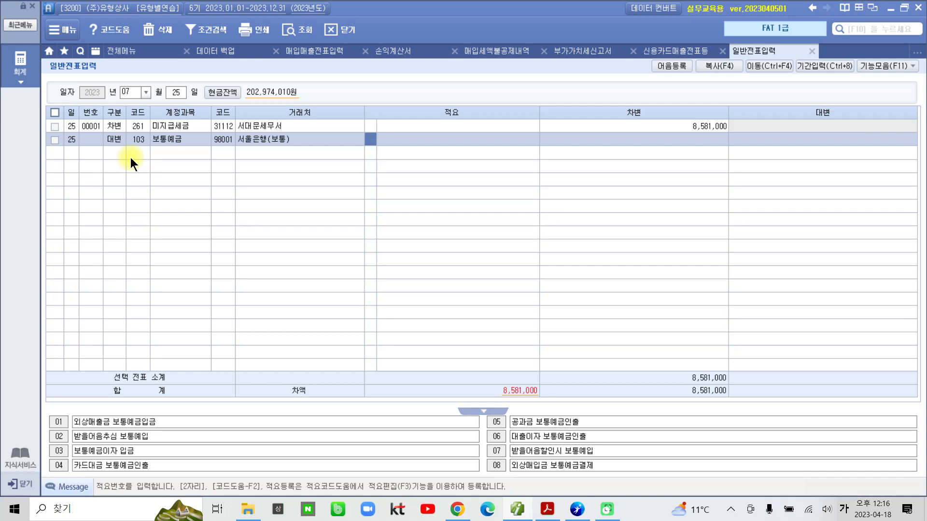
Leave 적요 blank on the 보통예금 line and enter 8,581,000 as its credit amount.
{"action": "key", "text": "Return"}
{"action": "key", "text": "Return"}
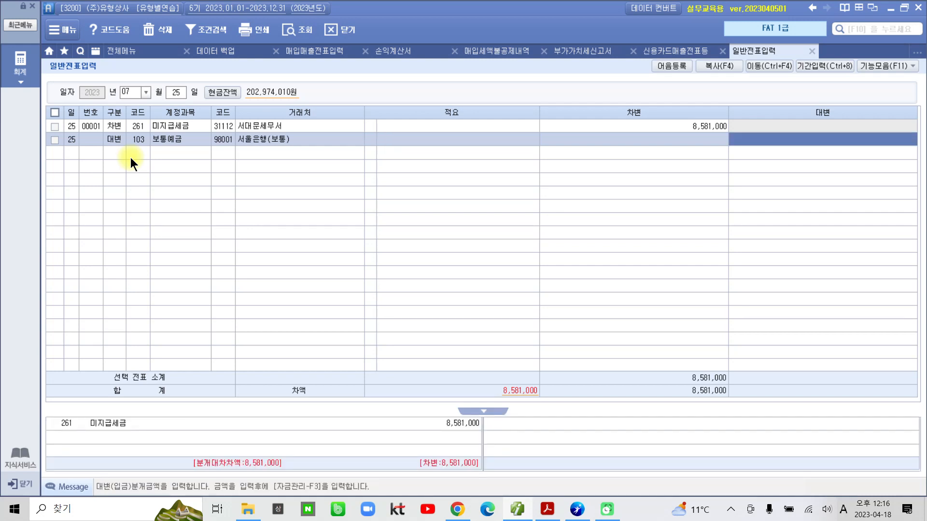
{"action": "type", "text": "8,581,"}
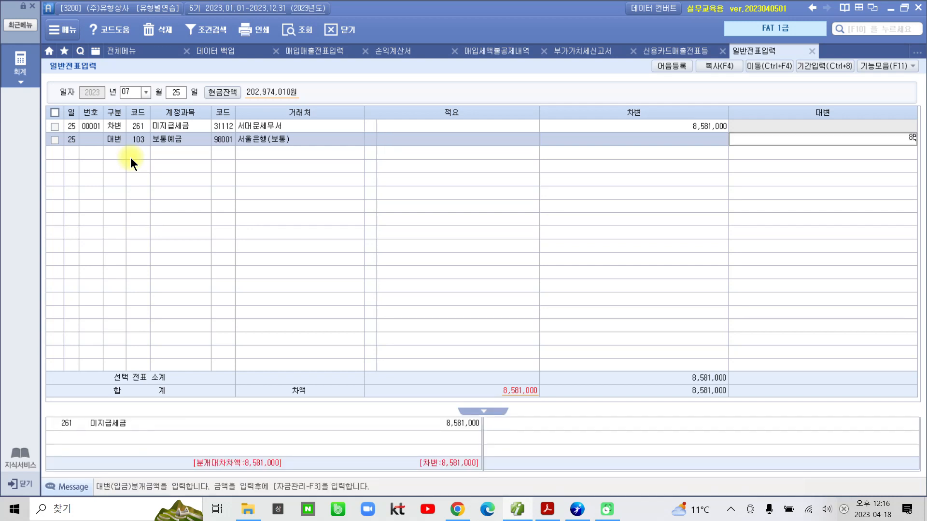
{"action": "type", "text": "000"}
{"action": "key", "text": "Return"}
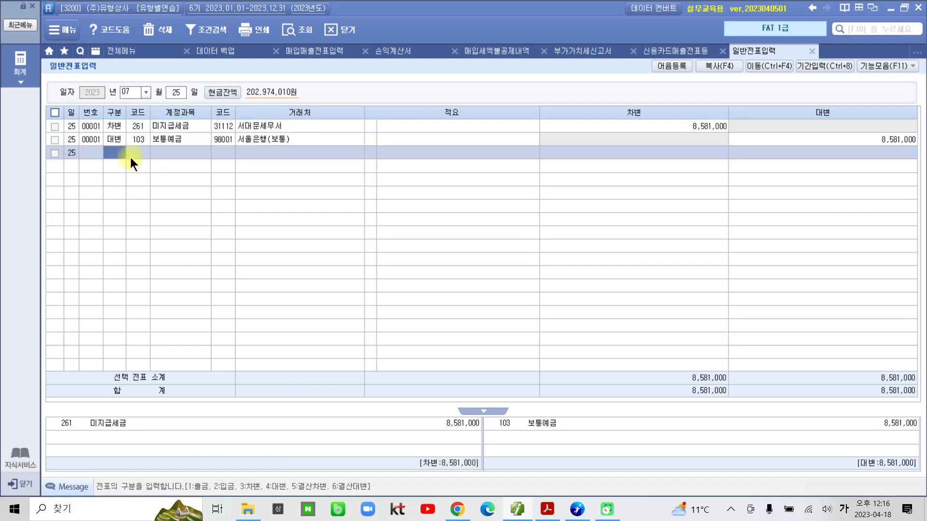
Review the 납부(환급)세액 and 경감·공제세액 rows in 부가가치세신고서 and the 거래처 of both July 25 voucher lines.
{"action": "left_click", "coordinate": [130, 138]}
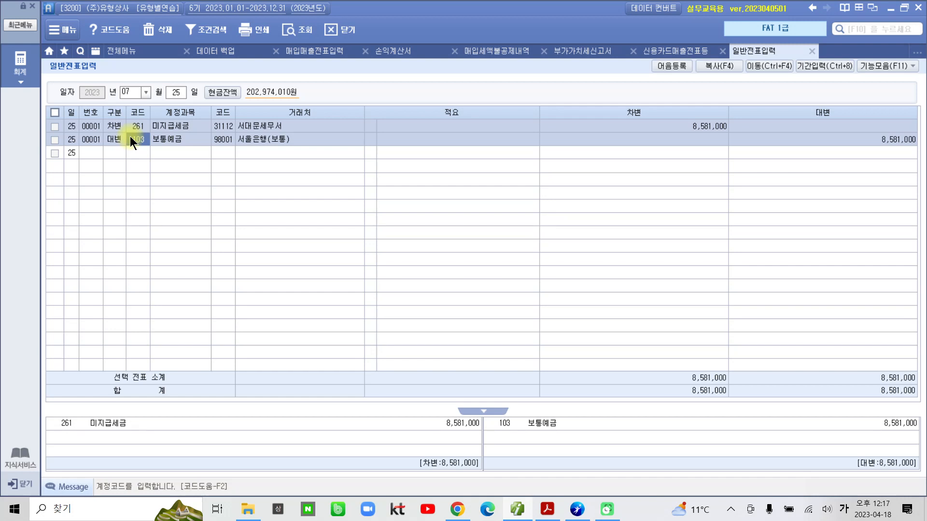
{"action": "left_click", "coordinate": [583, 52]}
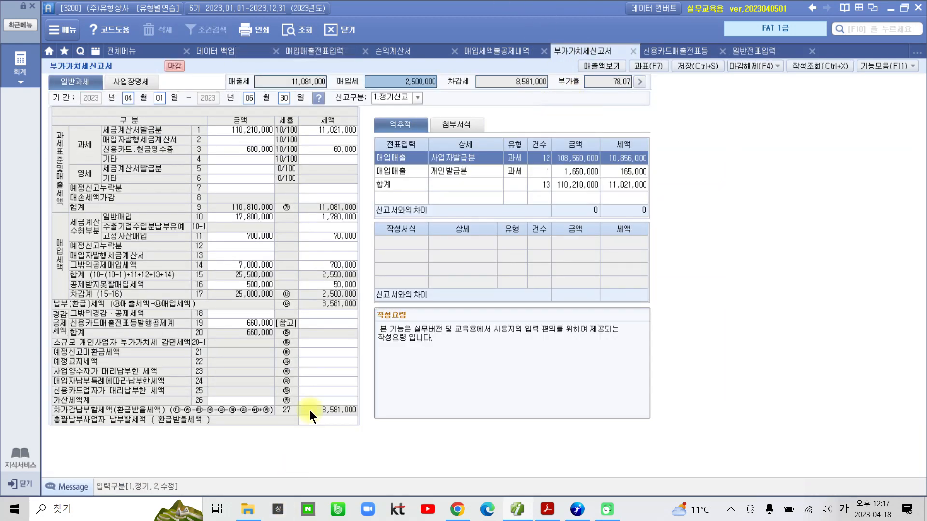
{"action": "left_click", "coordinate": [309, 316]}
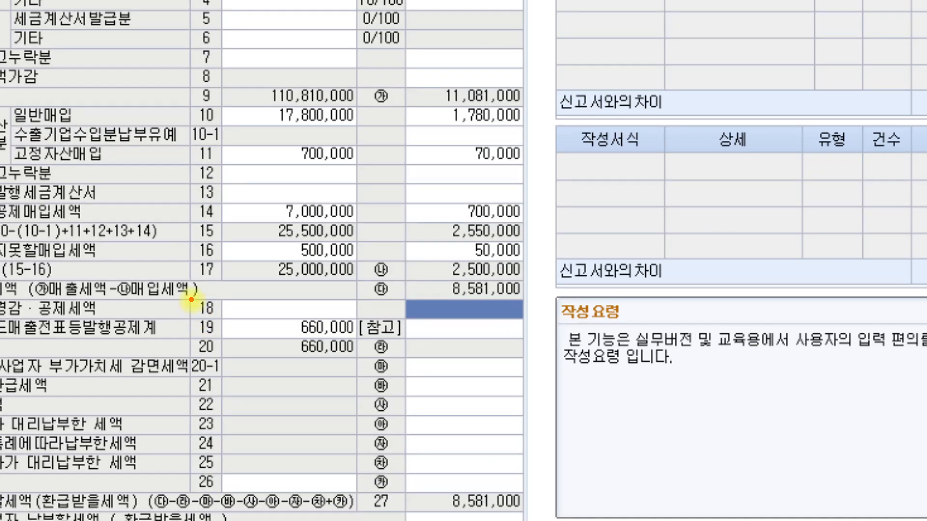
{"action": "left_click_drag", "start_coordinate": [190, 299], "coordinate": [240, 319]}
{"action": "mouse_move", "coordinate": [421, 300]}
{"action": "left_mouse_down"}
{"action": "mouse_move", "coordinate": [467, 309]}
{"action": "mouse_move", "coordinate": [422, 295]}
{"action": "left_mouse_up"}
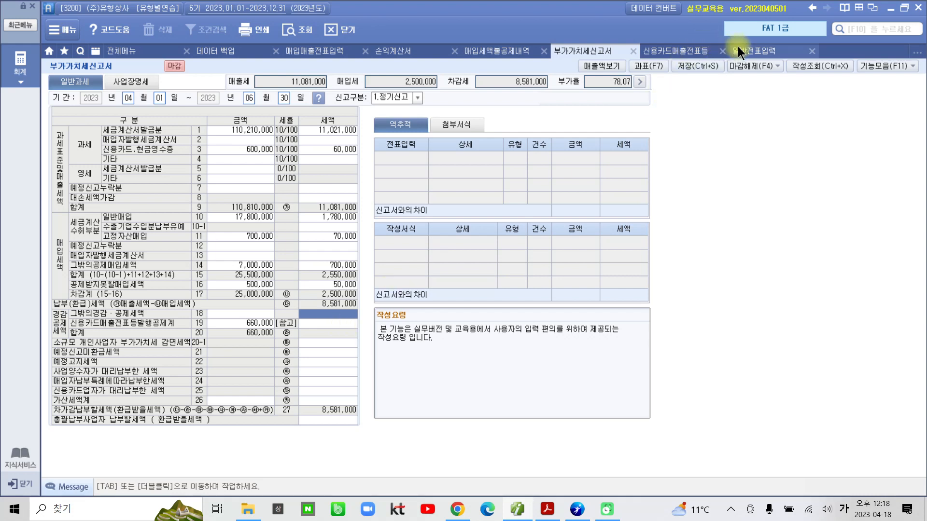
{"action": "left_click", "coordinate": [752, 51]}
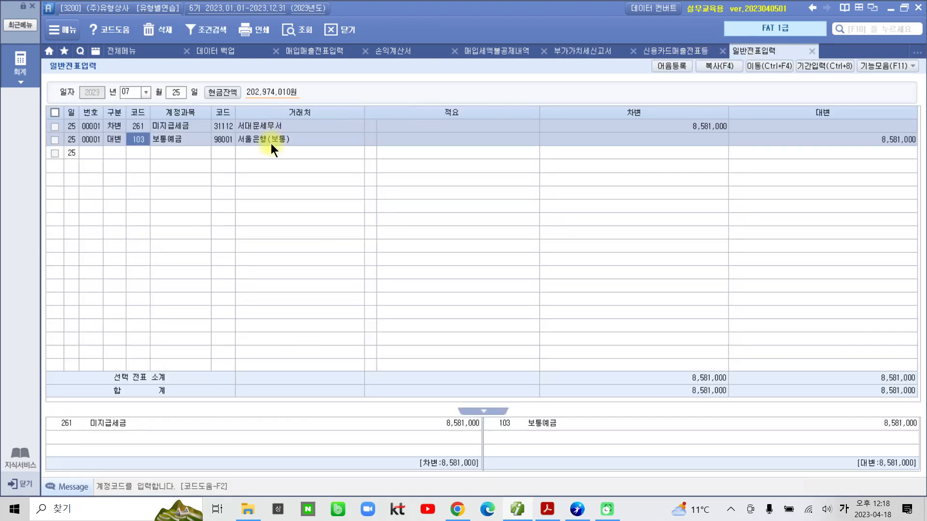
{"action": "left_click", "coordinate": [288, 140]}
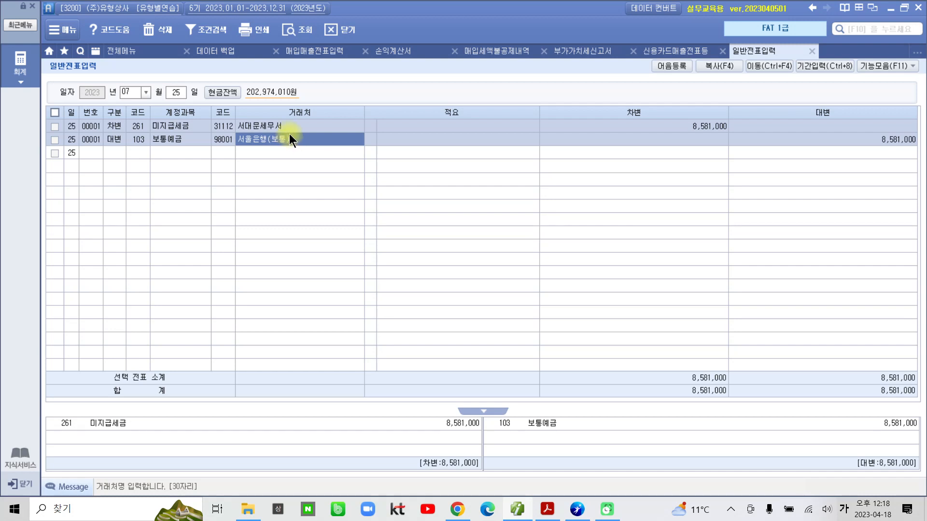
{"action": "left_click", "coordinate": [289, 127]}
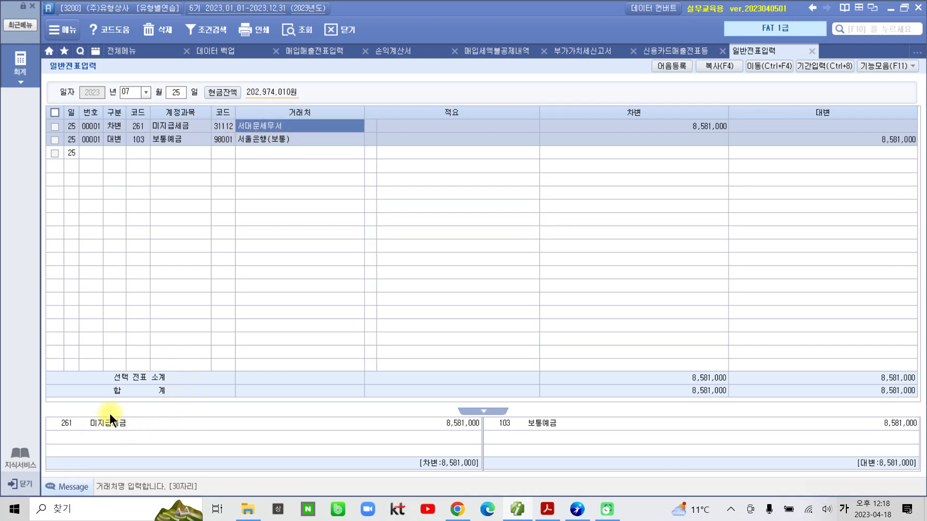
{"action": "left_click", "coordinate": [251, 140]}
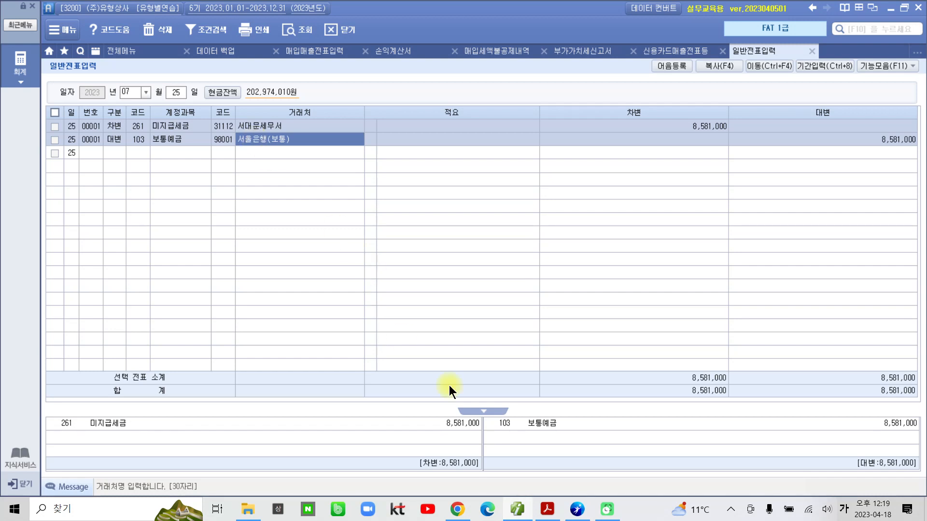
Switch to the exercise PDF in Acrobat Reader and highlight 2023년 9월 1일에 and 기간미경과분에 대하여 정리분개를 in item 1 of 수동결산.
{"action": "left_click", "coordinate": [546, 511]}
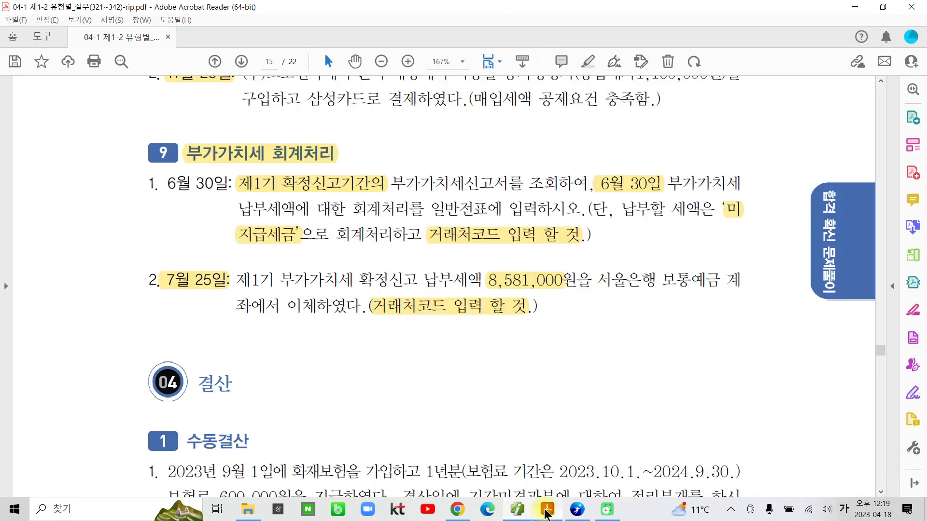
{"action": "scroll", "coordinate": [385, 379], "scroll_direction": "down", "scroll_amount": 6}
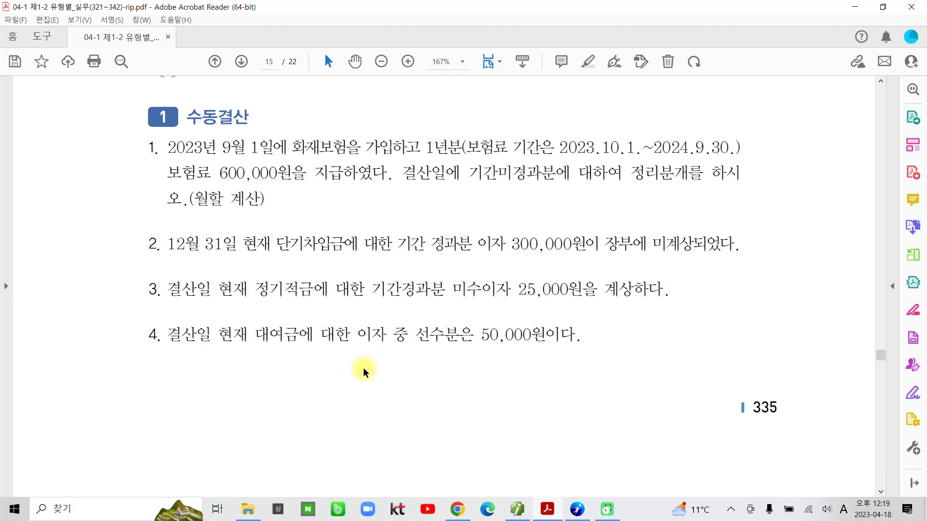
{"action": "scroll", "coordinate": [365, 372], "scroll_direction": "down", "scroll_amount": 10}
{"action": "scroll", "coordinate": [364, 368], "scroll_direction": "down", "scroll_amount": 5}
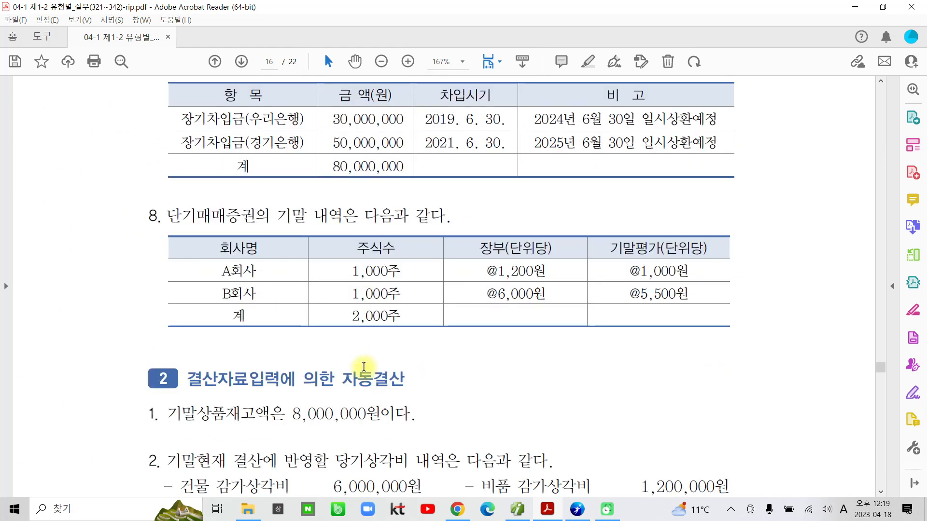
{"action": "scroll", "coordinate": [364, 367], "scroll_direction": "up", "scroll_amount": 10}
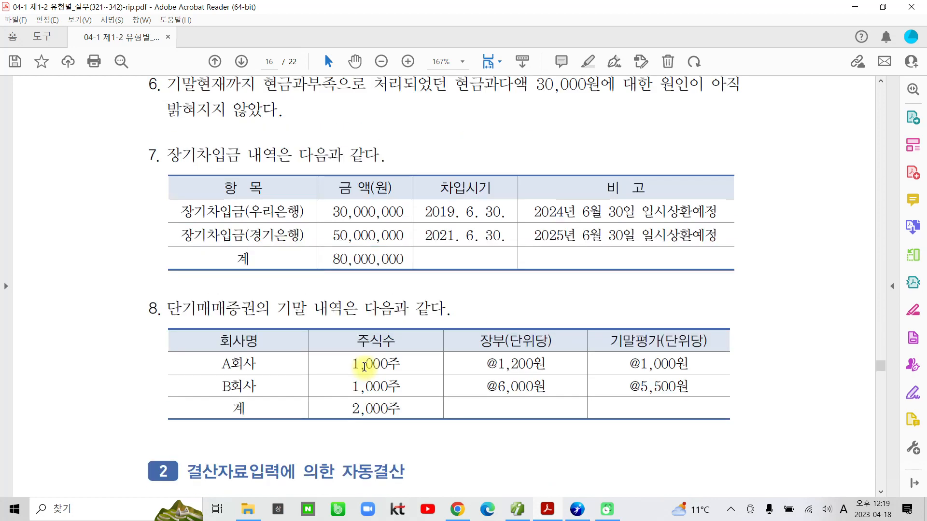
{"action": "scroll", "coordinate": [364, 368], "scroll_direction": "up", "scroll_amount": 12}
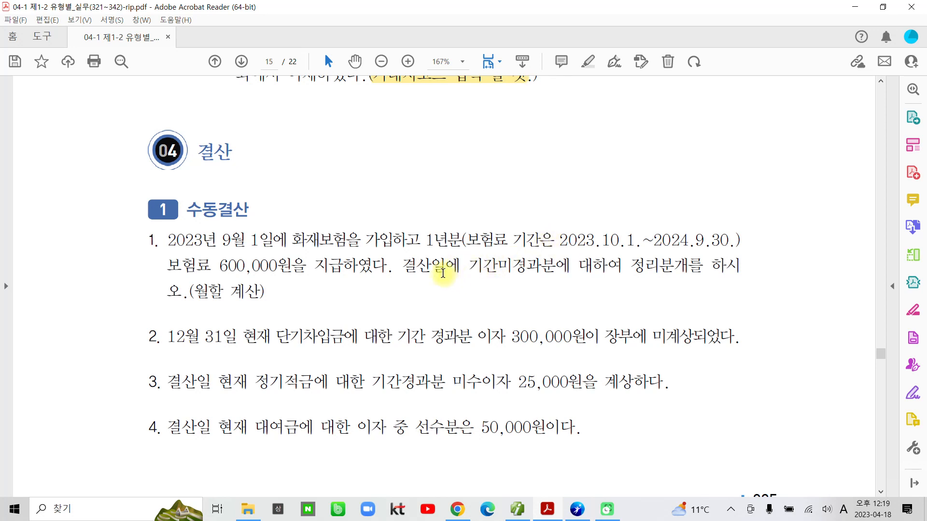
{"action": "left_click_drag", "start_coordinate": [289, 240], "coordinate": [168, 240]}
{"action": "left_click", "coordinate": [219, 190]}
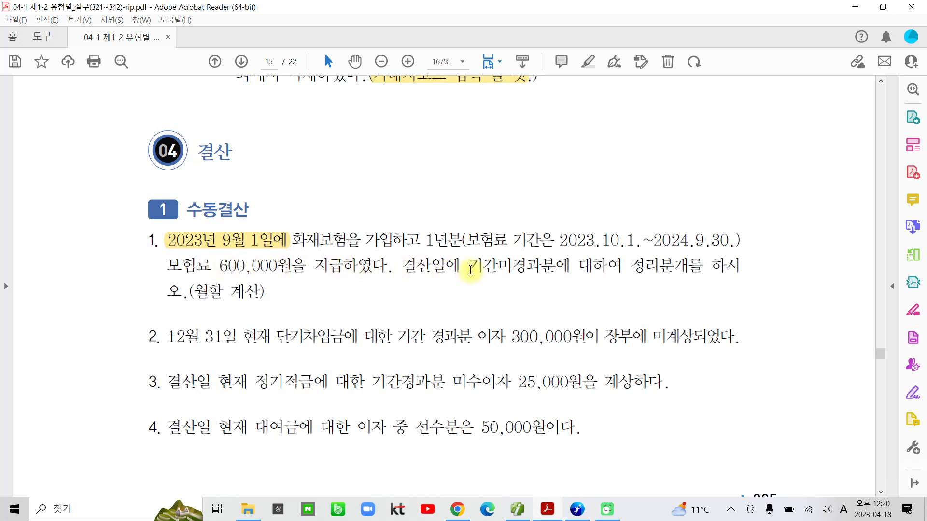
{"action": "left_click_drag", "start_coordinate": [467, 267], "coordinate": [630, 261]}
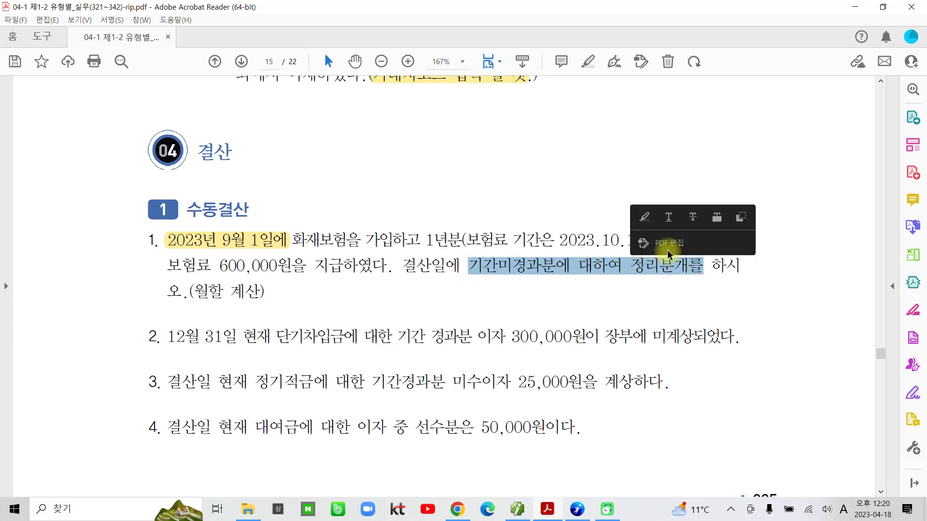
{"action": "left_click", "coordinate": [647, 219]}
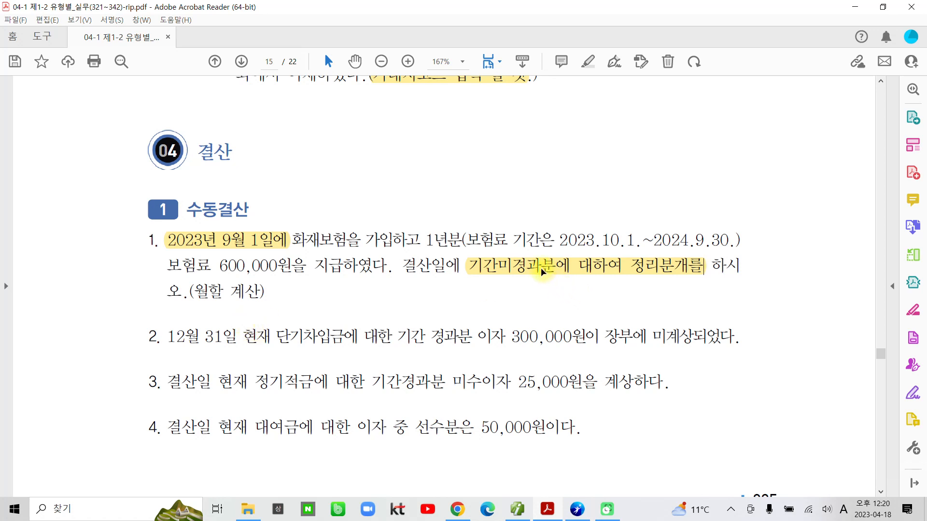
Box the 보험료 기간 in item 1, write 9 above it and 10 over the payment month, and clear the marks.
{"action": "left_click_drag", "start_coordinate": [463, 223], "coordinate": [760, 256]}
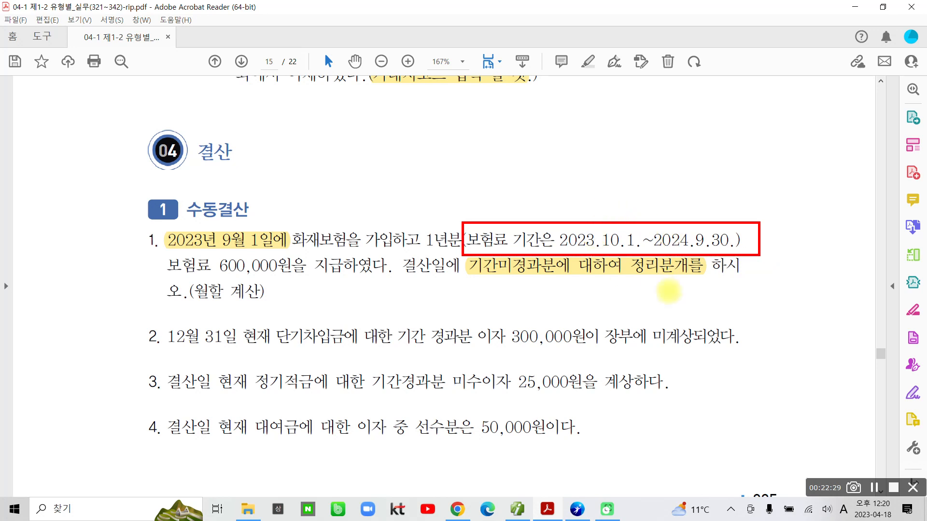
{"action": "left_click_drag", "start_coordinate": [606, 198], "coordinate": [605, 216]}
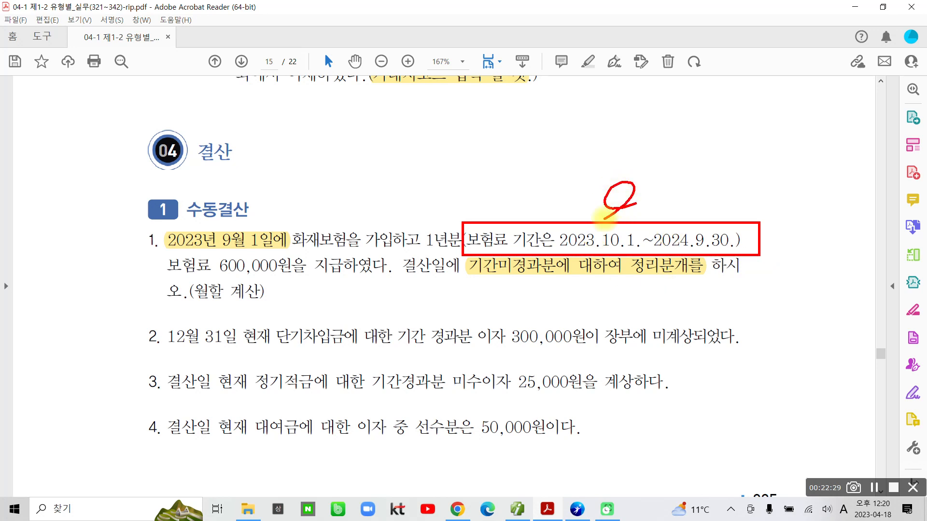
{"action": "mouse_move", "coordinate": [223, 230]}
{"action": "left_mouse_down"}
{"action": "mouse_move", "coordinate": [218, 244]}
{"action": "mouse_move", "coordinate": [230, 236]}
{"action": "left_mouse_up"}
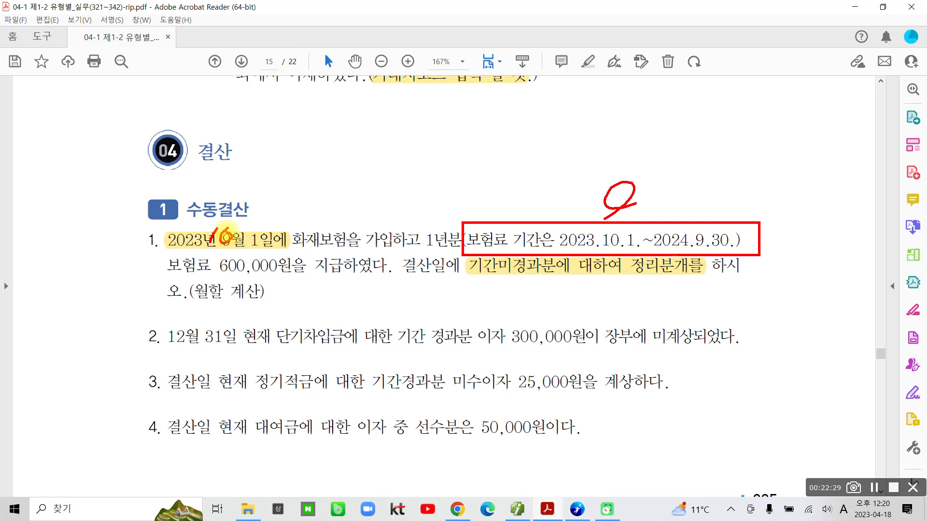
{"action": "key", "text": "Escape"}
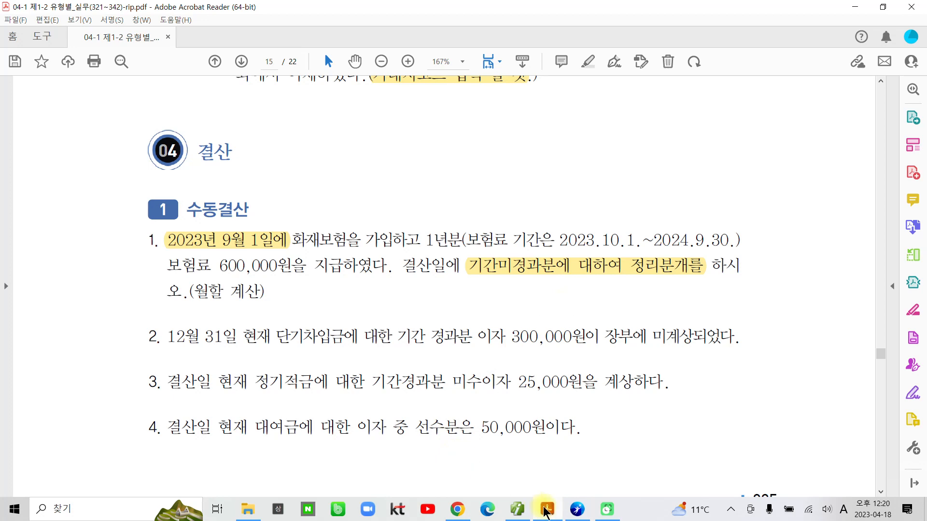
Switch to 일반전표입력, check the October 1 vouchers, and find the 821 보험료 line among the September 1 vouchers.
{"action": "left_click", "coordinate": [577, 510]}
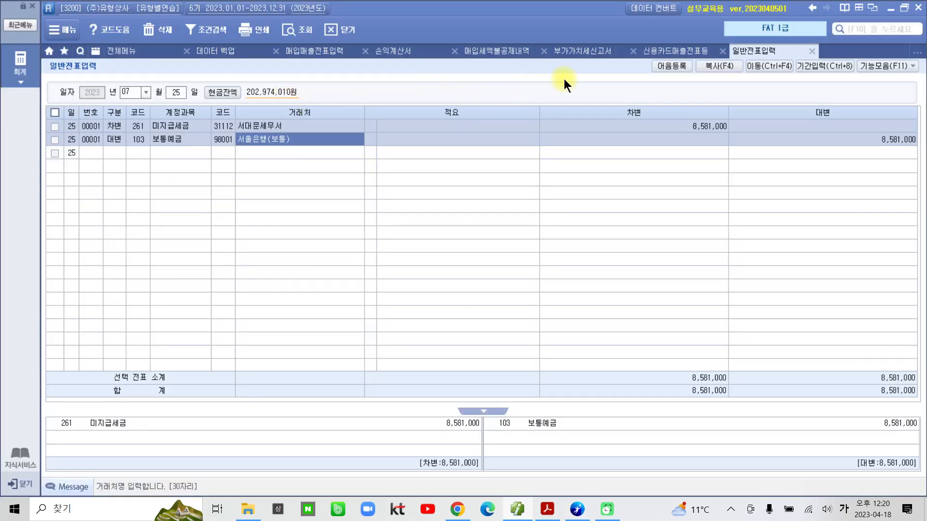
{"action": "left_click", "coordinate": [142, 91]}
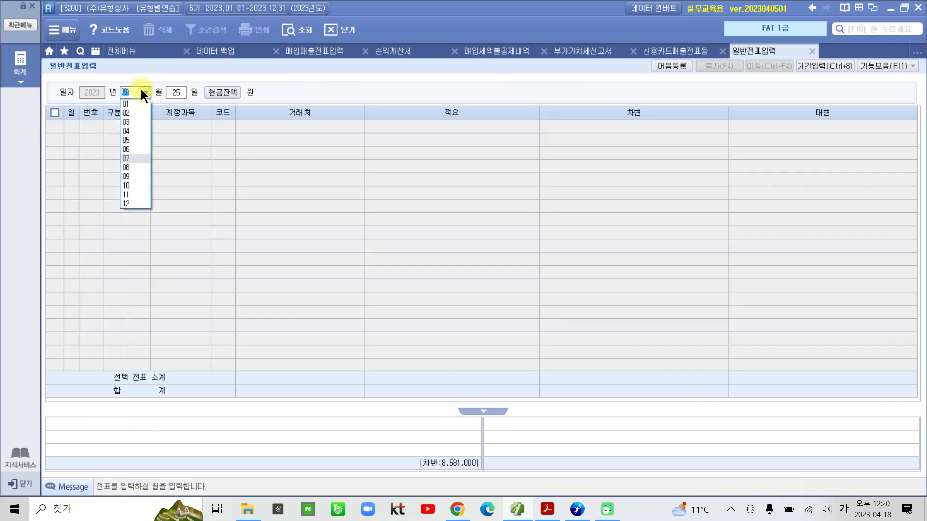
{"action": "left_click", "coordinate": [124, 189]}
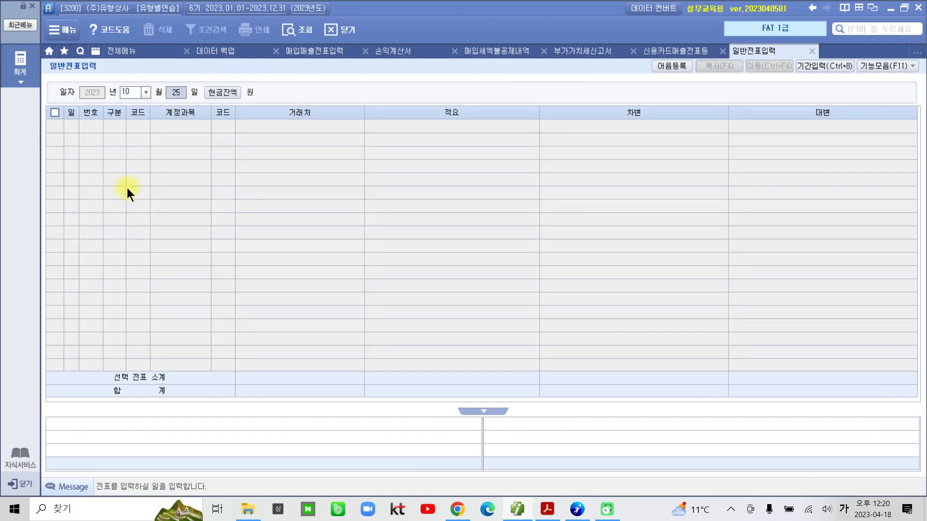
{"action": "type", "text": "1"}
{"action": "key", "text": "Return"}
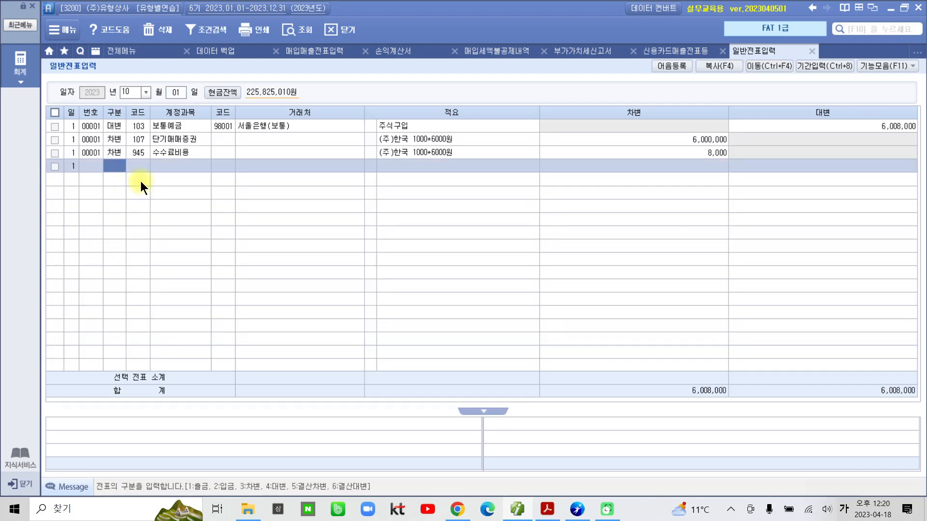
{"action": "left_click", "coordinate": [145, 91]}
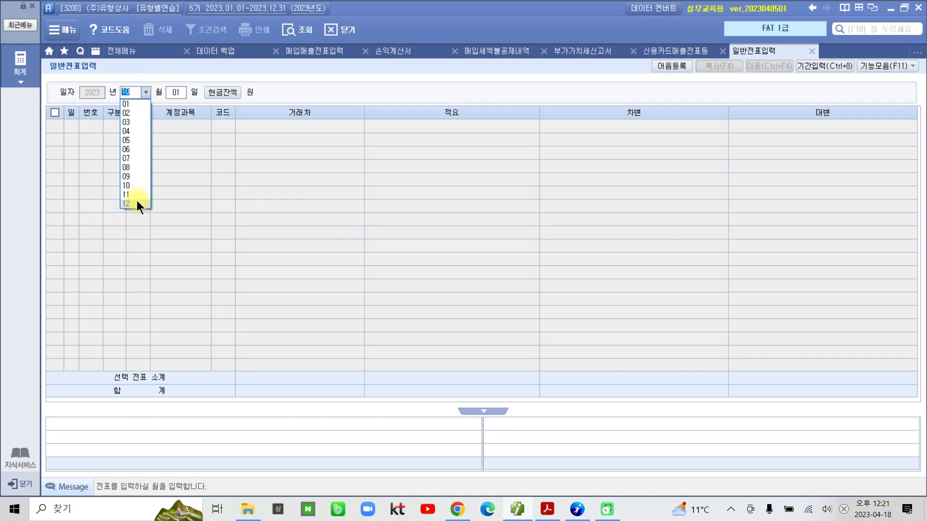
{"action": "left_click", "coordinate": [140, 178]}
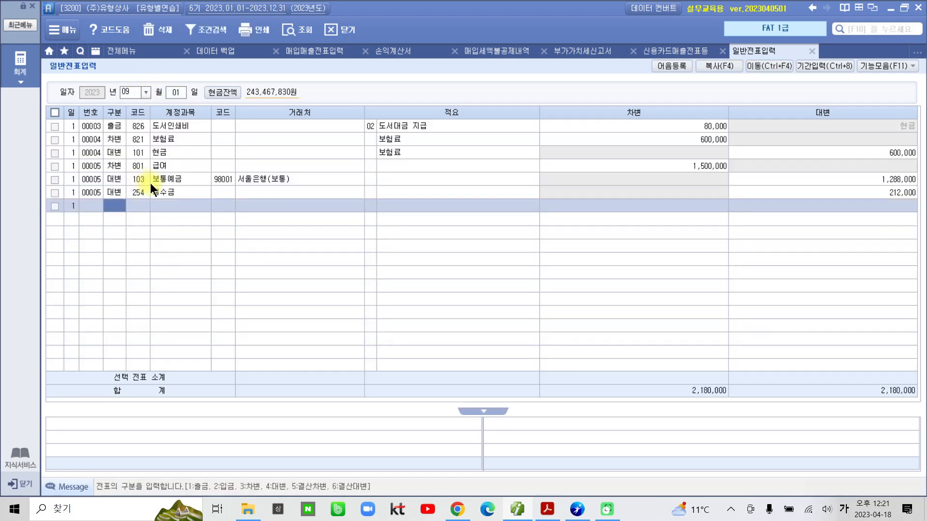
{"action": "left_click", "coordinate": [164, 138]}
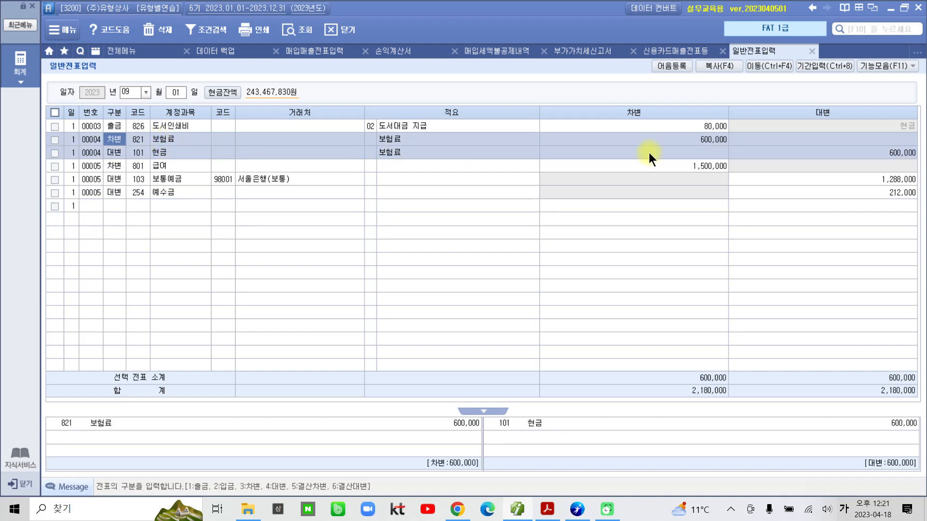
Switch to the exercise PDF, underline the insurance period in item 1, annotate it with 9/1 ~ 8/31, and clear the marks.
{"action": "left_click", "coordinate": [544, 511]}
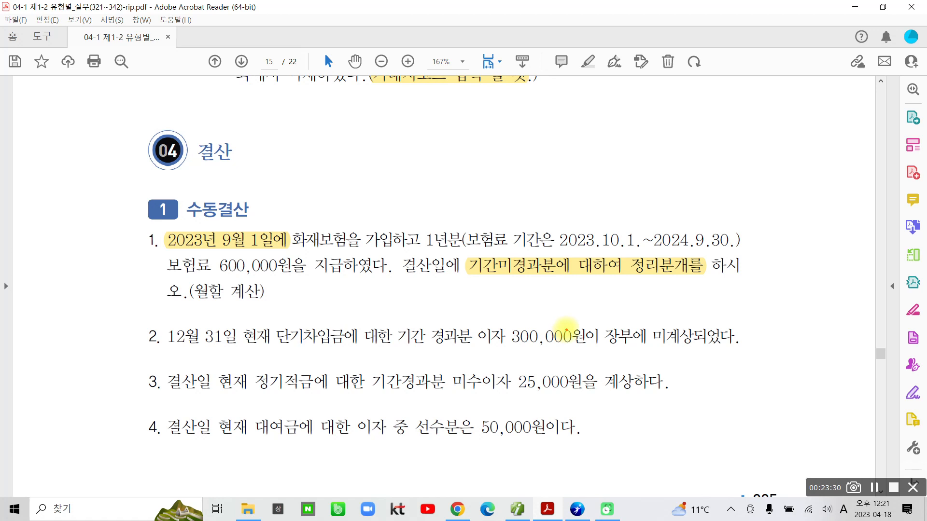
{"action": "left_click_drag", "start_coordinate": [594, 245], "coordinate": [729, 249]}
{"action": "mouse_move", "coordinate": [586, 194]}
{"action": "left_mouse_down"}
{"action": "mouse_move", "coordinate": [603, 196]}
{"action": "mouse_move", "coordinate": [586, 217]}
{"action": "left_mouse_up"}
{"action": "mouse_move", "coordinate": [626, 187]}
{"action": "left_mouse_down"}
{"action": "mouse_move", "coordinate": [598, 223]}
{"action": "mouse_move", "coordinate": [620, 227]}
{"action": "mouse_move", "coordinate": [710, 187]}
{"action": "mouse_move", "coordinate": [693, 208]}
{"action": "left_mouse_up"}
{"action": "left_click_drag", "start_coordinate": [735, 180], "coordinate": [712, 227]}
{"action": "mouse_move", "coordinate": [723, 203]}
{"action": "left_mouse_down"}
{"action": "mouse_move", "coordinate": [737, 207]}
{"action": "mouse_move", "coordinate": [724, 223]}
{"action": "mouse_move", "coordinate": [742, 227]}
{"action": "left_mouse_up"}
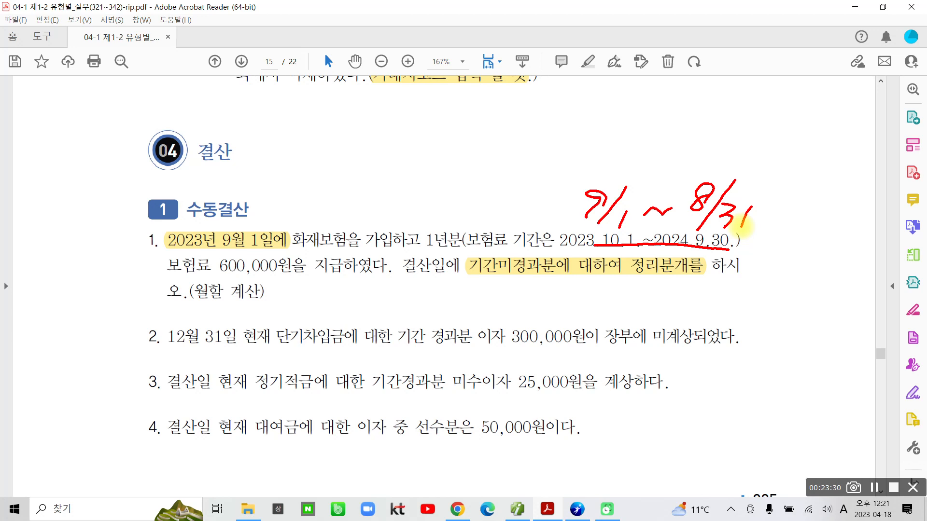
{"action": "key", "text": "Escape"}
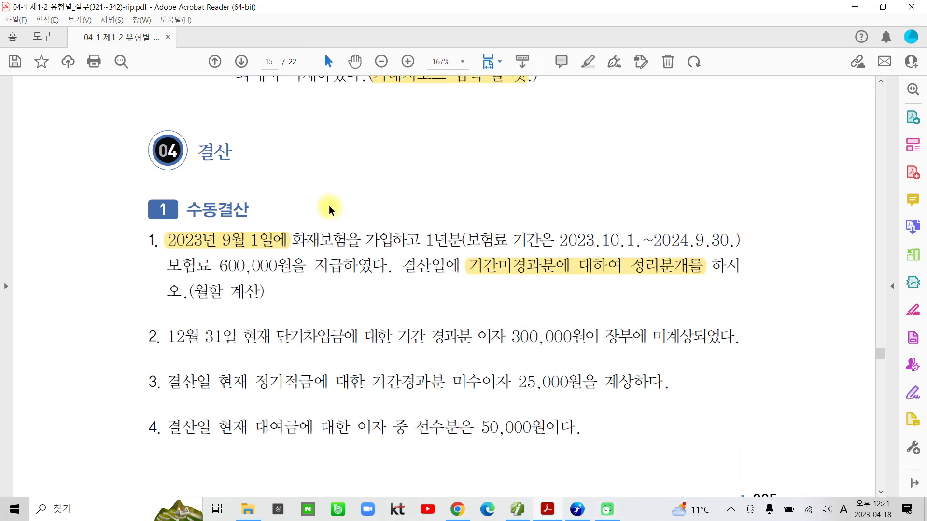
Return to 일반전표입력 and check the 적요 of both lines of the September 1 보험료 voucher.
{"action": "left_click", "coordinate": [581, 515]}
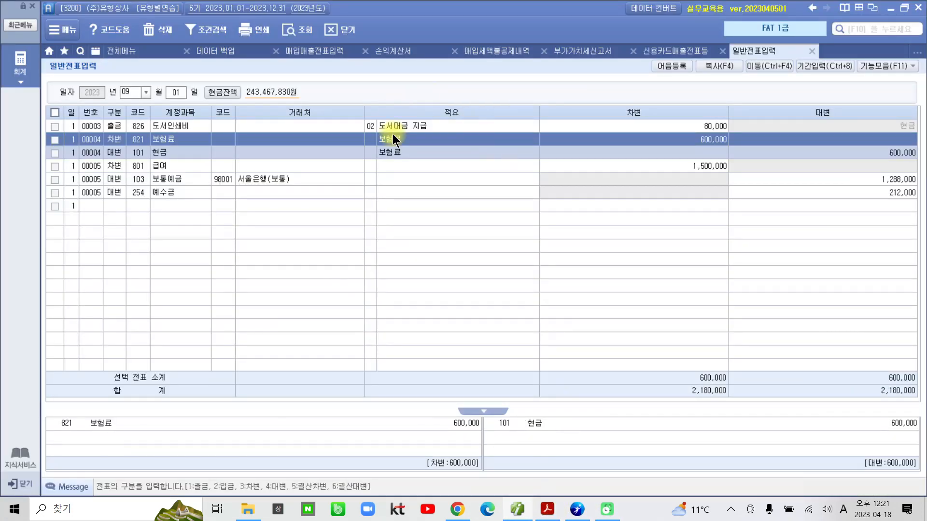
{"action": "left_click", "coordinate": [384, 157]}
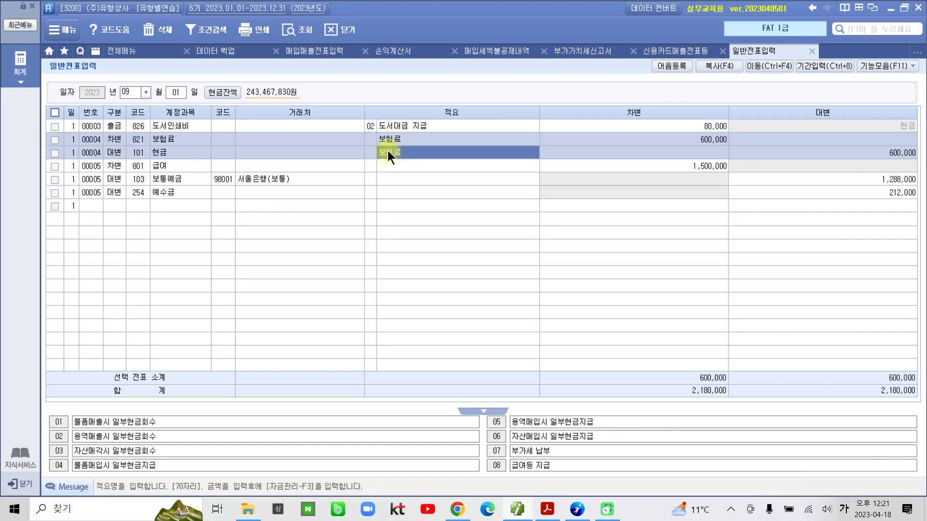
{"action": "left_click", "coordinate": [392, 141]}
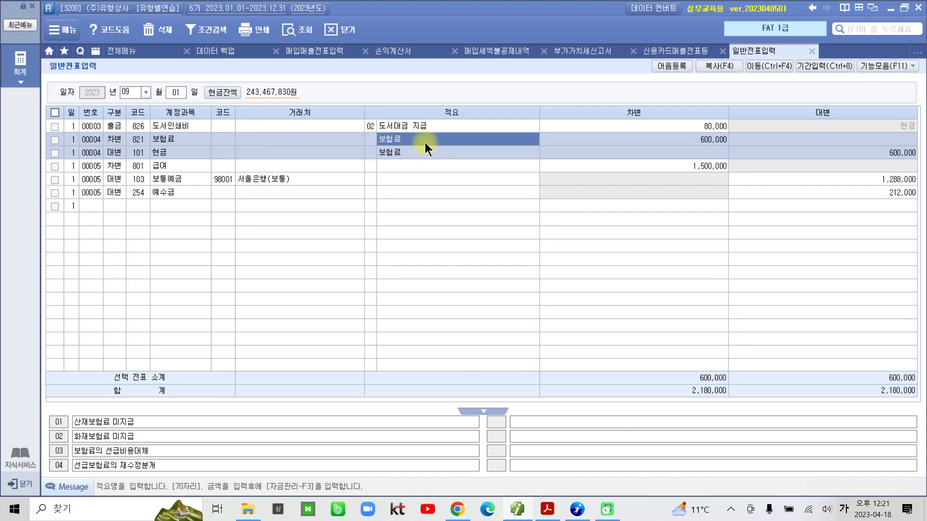
Mark up item 1 in the exercise PDF, underlining the insurance period, writing 9/1 ~ 8/31, and circling 9월 1일 and 기간미경과분.
{"action": "left_click", "coordinate": [548, 513]}
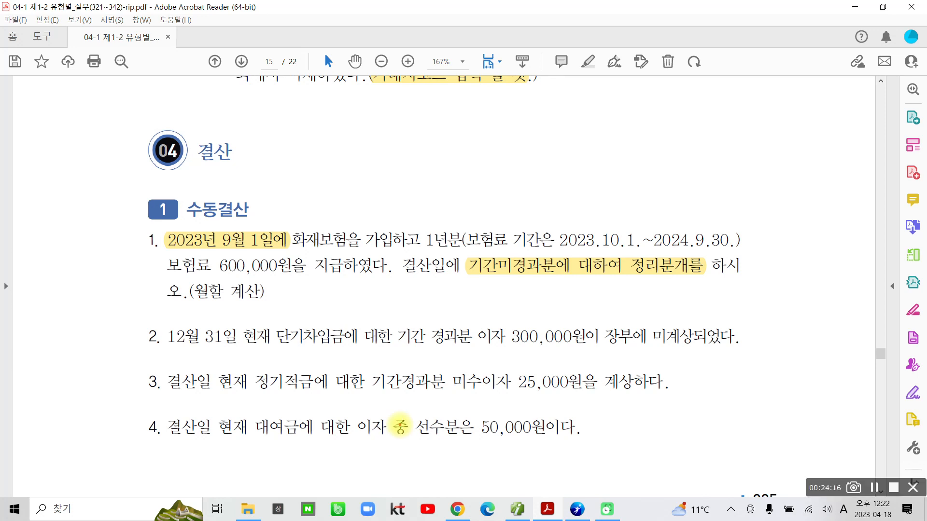
{"action": "left_click_drag", "start_coordinate": [606, 252], "coordinate": [740, 248]}
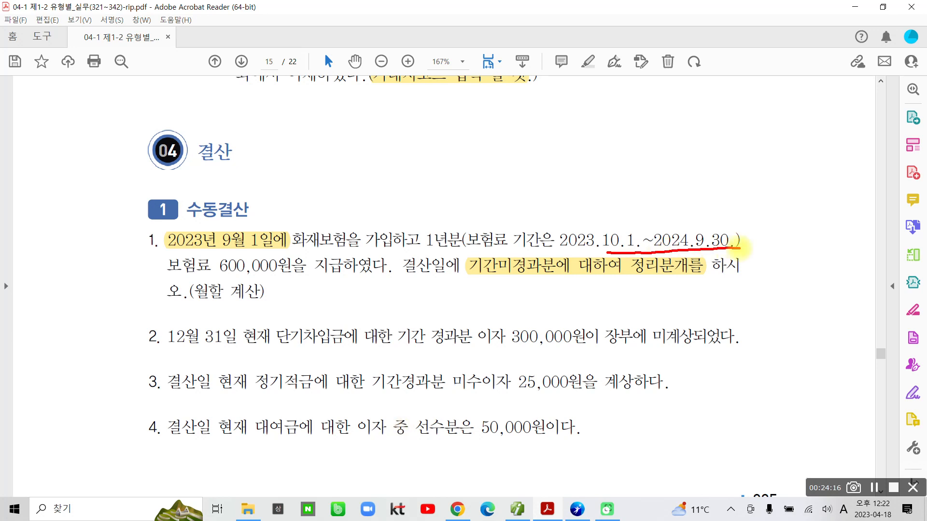
{"action": "mouse_move", "coordinate": [266, 257]}
{"action": "left_mouse_down"}
{"action": "mouse_move", "coordinate": [203, 232]}
{"action": "mouse_move", "coordinate": [265, 255]}
{"action": "left_mouse_up"}
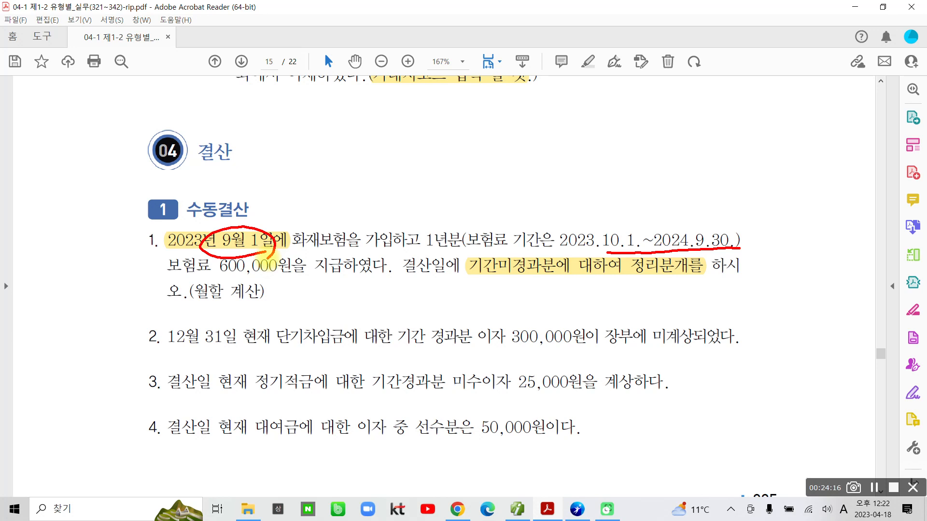
{"action": "left_click_drag", "start_coordinate": [613, 198], "coordinate": [599, 219]}
{"action": "mouse_move", "coordinate": [644, 182]}
{"action": "left_mouse_down"}
{"action": "mouse_move", "coordinate": [604, 232]}
{"action": "mouse_move", "coordinate": [673, 212]}
{"action": "mouse_move", "coordinate": [684, 218]}
{"action": "left_mouse_up"}
{"action": "mouse_move", "coordinate": [723, 192]}
{"action": "left_mouse_down"}
{"action": "mouse_move", "coordinate": [724, 222]}
{"action": "mouse_move", "coordinate": [725, 189]}
{"action": "left_mouse_up"}
{"action": "left_click_drag", "start_coordinate": [747, 180], "coordinate": [720, 247]}
{"action": "mouse_move", "coordinate": [749, 204]}
{"action": "left_mouse_down"}
{"action": "mouse_move", "coordinate": [745, 233]}
{"action": "mouse_move", "coordinate": [759, 244]}
{"action": "left_mouse_up"}
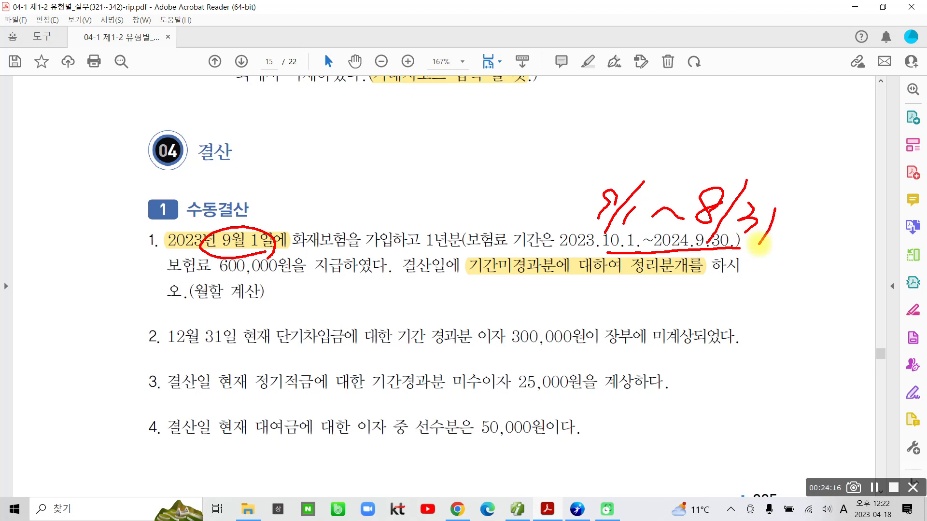
{"action": "mouse_move", "coordinate": [535, 290]}
{"action": "left_mouse_down"}
{"action": "mouse_move", "coordinate": [505, 300]}
{"action": "mouse_move", "coordinate": [476, 249]}
{"action": "mouse_move", "coordinate": [560, 271]}
{"action": "mouse_move", "coordinate": [518, 304]}
{"action": "left_mouse_up"}
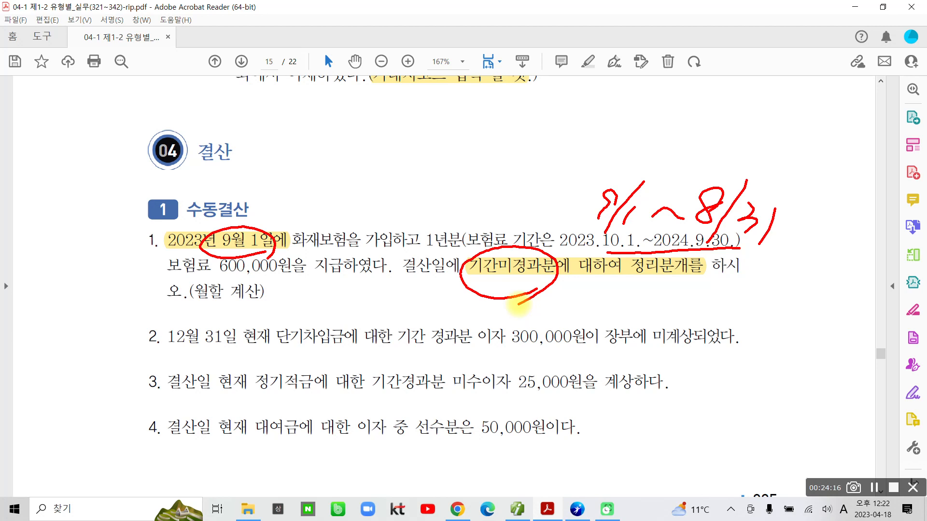
Write 8개월 and an underlined (차기이연) beside 기간미경과분, and underline the 600,000원 premium.
{"action": "mouse_move", "coordinate": [560, 286]}
{"action": "left_mouse_down"}
{"action": "mouse_move", "coordinate": [540, 328]}
{"action": "mouse_move", "coordinate": [556, 289]}
{"action": "mouse_move", "coordinate": [574, 316]}
{"action": "mouse_move", "coordinate": [594, 306]}
{"action": "mouse_move", "coordinate": [599, 331]}
{"action": "left_mouse_up"}
{"action": "mouse_move", "coordinate": [627, 287]}
{"action": "left_mouse_down"}
{"action": "mouse_move", "coordinate": [625, 305]}
{"action": "mouse_move", "coordinate": [652, 305]}
{"action": "mouse_move", "coordinate": [656, 320]}
{"action": "mouse_move", "coordinate": [665, 319]}
{"action": "left_mouse_up"}
{"action": "left_click_drag", "start_coordinate": [212, 276], "coordinate": [286, 278]}
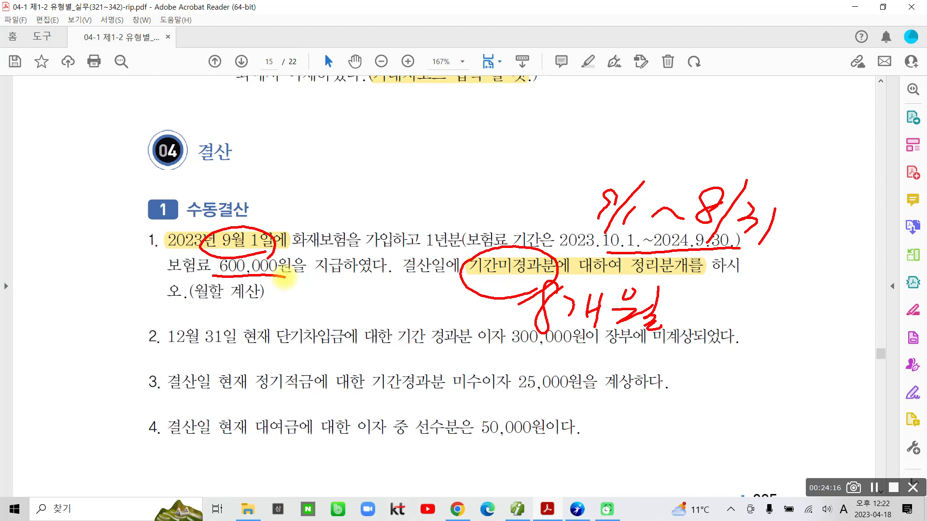
{"action": "mouse_move", "coordinate": [698, 284]}
{"action": "left_mouse_down"}
{"action": "mouse_move", "coordinate": [677, 319]}
{"action": "mouse_move", "coordinate": [686, 340]}
{"action": "mouse_move", "coordinate": [707, 319]}
{"action": "mouse_move", "coordinate": [772, 304]}
{"action": "mouse_move", "coordinate": [787, 331]}
{"action": "mouse_move", "coordinate": [822, 289]}
{"action": "mouse_move", "coordinate": [836, 329]}
{"action": "mouse_move", "coordinate": [876, 286]}
{"action": "mouse_move", "coordinate": [886, 296]}
{"action": "mouse_move", "coordinate": [869, 328]}
{"action": "mouse_move", "coordinate": [889, 332]}
{"action": "left_mouse_up"}
{"action": "left_click_drag", "start_coordinate": [897, 267], "coordinate": [872, 353]}
{"action": "mouse_move", "coordinate": [818, 331]}
{"action": "left_mouse_down"}
{"action": "mouse_move", "coordinate": [890, 337]}
{"action": "mouse_move", "coordinate": [881, 343]}
{"action": "left_mouse_up"}
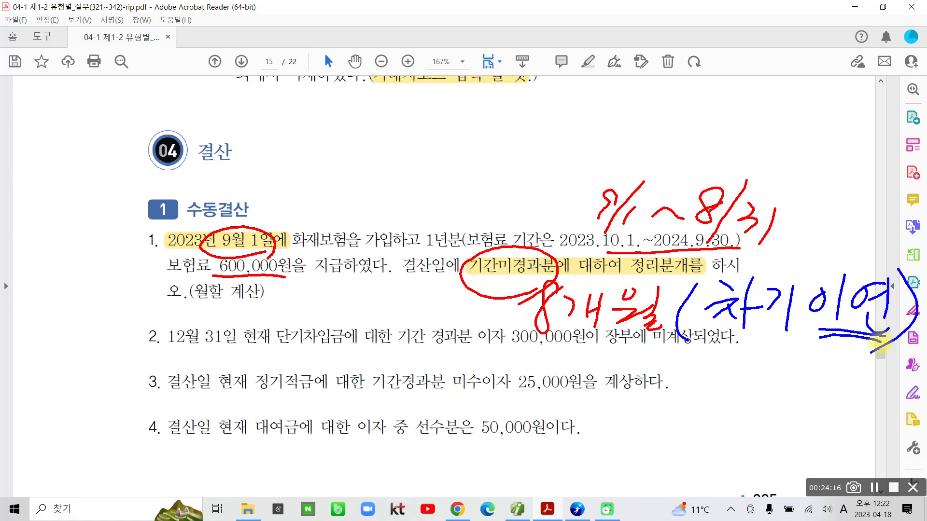
Write 선급비용 by hand under the 600,000원 premium in item 1.
{"action": "mouse_move", "coordinate": [280, 279]}
{"action": "left_mouse_down"}
{"action": "mouse_move", "coordinate": [249, 318]}
{"action": "mouse_move", "coordinate": [277, 311]}
{"action": "left_mouse_up"}
{"action": "mouse_move", "coordinate": [289, 279]}
{"action": "left_mouse_down"}
{"action": "mouse_move", "coordinate": [292, 320]}
{"action": "mouse_move", "coordinate": [297, 297]}
{"action": "mouse_move", "coordinate": [322, 295]}
{"action": "mouse_move", "coordinate": [298, 319]}
{"action": "left_mouse_up"}
{"action": "mouse_move", "coordinate": [309, 301]}
{"action": "left_mouse_down"}
{"action": "mouse_move", "coordinate": [309, 322]}
{"action": "mouse_move", "coordinate": [308, 310]}
{"action": "left_mouse_up"}
{"action": "left_click_drag", "start_coordinate": [298, 319], "coordinate": [309, 318]}
{"action": "mouse_move", "coordinate": [322, 288]}
{"action": "left_mouse_down"}
{"action": "mouse_move", "coordinate": [322, 311]}
{"action": "mouse_move", "coordinate": [337, 309]}
{"action": "left_mouse_up"}
{"action": "mouse_move", "coordinate": [345, 278]}
{"action": "left_mouse_down"}
{"action": "mouse_move", "coordinate": [344, 333]}
{"action": "mouse_move", "coordinate": [364, 285]}
{"action": "mouse_move", "coordinate": [362, 305]}
{"action": "left_mouse_up"}
{"action": "left_click_drag", "start_coordinate": [372, 297], "coordinate": [372, 309]}
{"action": "mouse_move", "coordinate": [348, 313]}
{"action": "left_mouse_down"}
{"action": "mouse_move", "coordinate": [389, 309]}
{"action": "mouse_move", "coordinate": [372, 326]}
{"action": "left_mouse_up"}
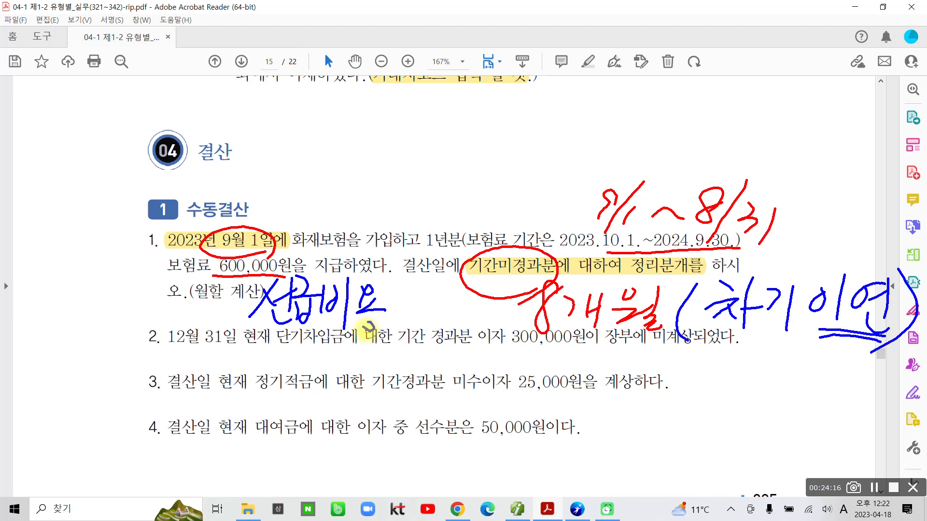
Write out the prepaid insurance calculation 600,000 × 8/12 above item 1, underline 이연 again, and clear all marks.
{"action": "mouse_move", "coordinate": [321, 120]}
{"action": "left_mouse_down"}
{"action": "mouse_move", "coordinate": [300, 158]}
{"action": "mouse_move", "coordinate": [311, 147]}
{"action": "mouse_move", "coordinate": [337, 155]}
{"action": "mouse_move", "coordinate": [359, 127]}
{"action": "mouse_move", "coordinate": [372, 171]}
{"action": "left_mouse_up"}
{"action": "mouse_move", "coordinate": [404, 128]}
{"action": "left_mouse_down"}
{"action": "mouse_move", "coordinate": [399, 145]}
{"action": "mouse_move", "coordinate": [416, 124]}
{"action": "mouse_move", "coordinate": [431, 126]}
{"action": "left_mouse_up"}
{"action": "mouse_move", "coordinate": [484, 110]}
{"action": "left_mouse_down"}
{"action": "mouse_move", "coordinate": [471, 131]}
{"action": "mouse_move", "coordinate": [487, 130]}
{"action": "left_mouse_up"}
{"action": "mouse_move", "coordinate": [529, 94]}
{"action": "left_mouse_down"}
{"action": "mouse_move", "coordinate": [524, 116]}
{"action": "mouse_move", "coordinate": [531, 100]}
{"action": "left_mouse_up"}
{"action": "left_click_drag", "start_coordinate": [571, 77], "coordinate": [546, 138]}
{"action": "mouse_move", "coordinate": [584, 99]}
{"action": "left_mouse_down"}
{"action": "mouse_move", "coordinate": [579, 124]}
{"action": "mouse_move", "coordinate": [628, 114]}
{"action": "left_mouse_up"}
{"action": "mouse_move", "coordinate": [657, 82]}
{"action": "left_mouse_down"}
{"action": "mouse_move", "coordinate": [681, 78]}
{"action": "mouse_move", "coordinate": [679, 96]}
{"action": "left_mouse_up"}
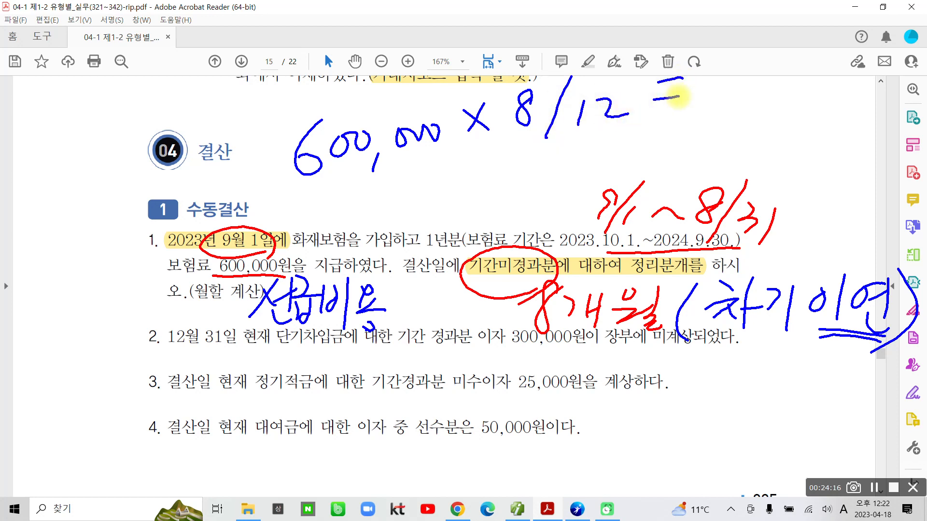
{"action": "mouse_move", "coordinate": [742, 49]}
{"action": "left_mouse_down"}
{"action": "mouse_move", "coordinate": [709, 99]}
{"action": "mouse_move", "coordinate": [766, 94]}
{"action": "mouse_move", "coordinate": [737, 108]}
{"action": "left_mouse_up"}
{"action": "mouse_move", "coordinate": [775, 65]}
{"action": "left_mouse_down"}
{"action": "mouse_move", "coordinate": [770, 96]}
{"action": "mouse_move", "coordinate": [805, 67]}
{"action": "left_mouse_up"}
{"action": "left_click_drag", "start_coordinate": [815, 89], "coordinate": [811, 102]}
{"action": "mouse_move", "coordinate": [827, 53]}
{"action": "left_mouse_down"}
{"action": "mouse_move", "coordinate": [840, 68]}
{"action": "mouse_move", "coordinate": [875, 51]}
{"action": "left_mouse_up"}
{"action": "left_click_drag", "start_coordinate": [787, 337], "coordinate": [888, 339]}
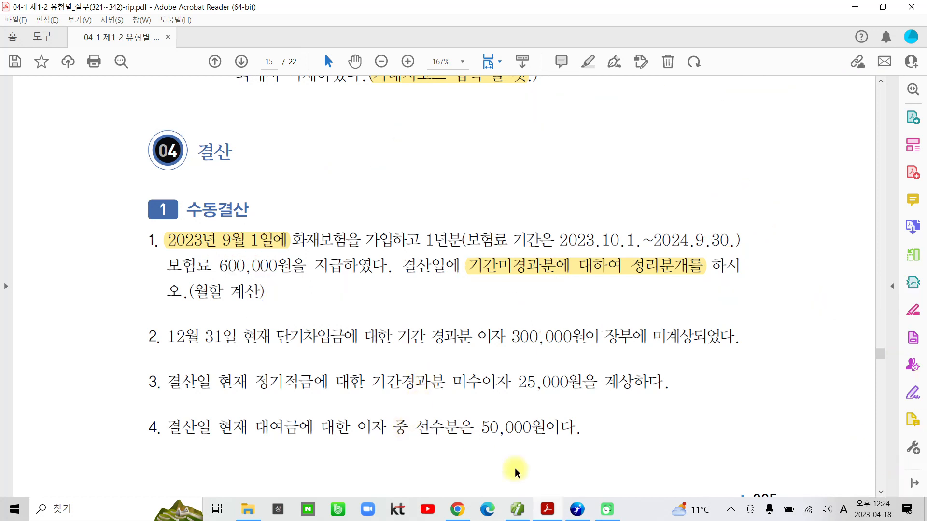
Switch to 일반전표입력 and set the voucher date to December 31.
{"action": "left_click", "coordinate": [517, 509]}
{"action": "left_click", "coordinate": [144, 92]}
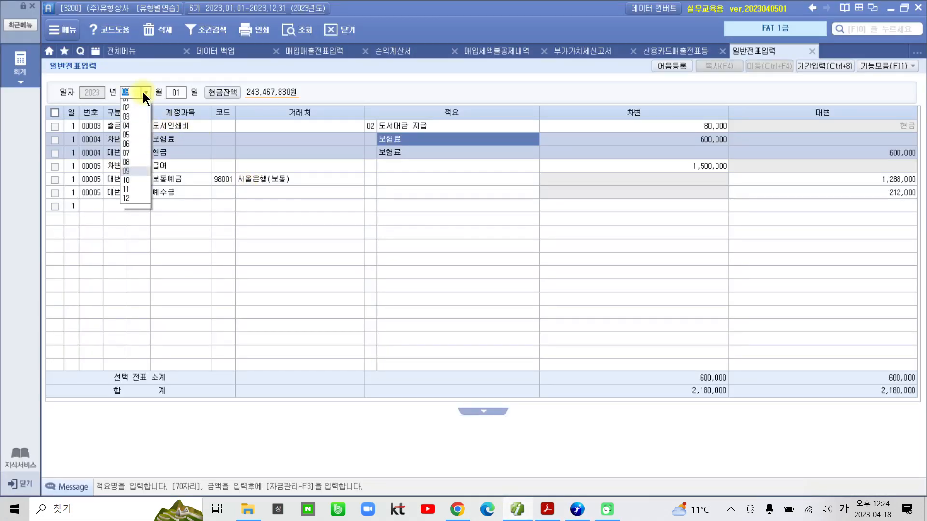
{"action": "left_click", "coordinate": [132, 203]}
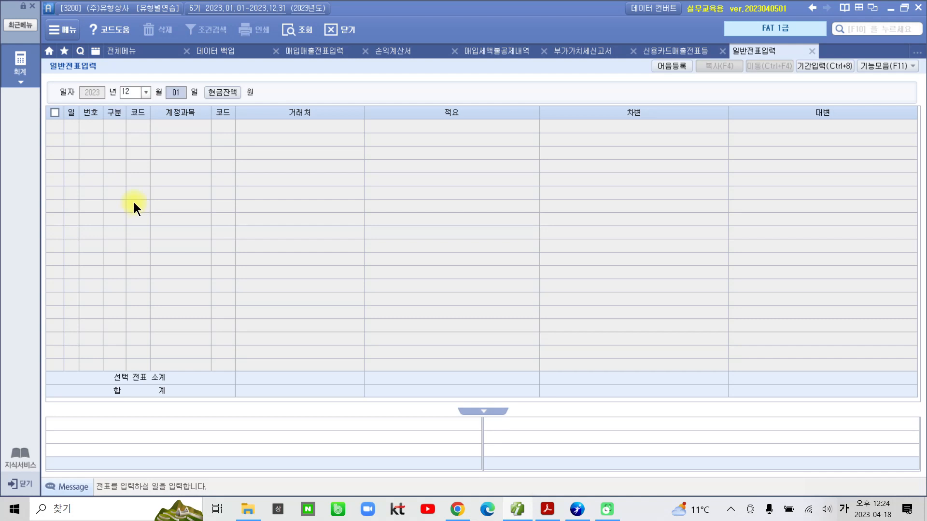
{"action": "type", "text": "31"}
{"action": "key", "text": "Return"}
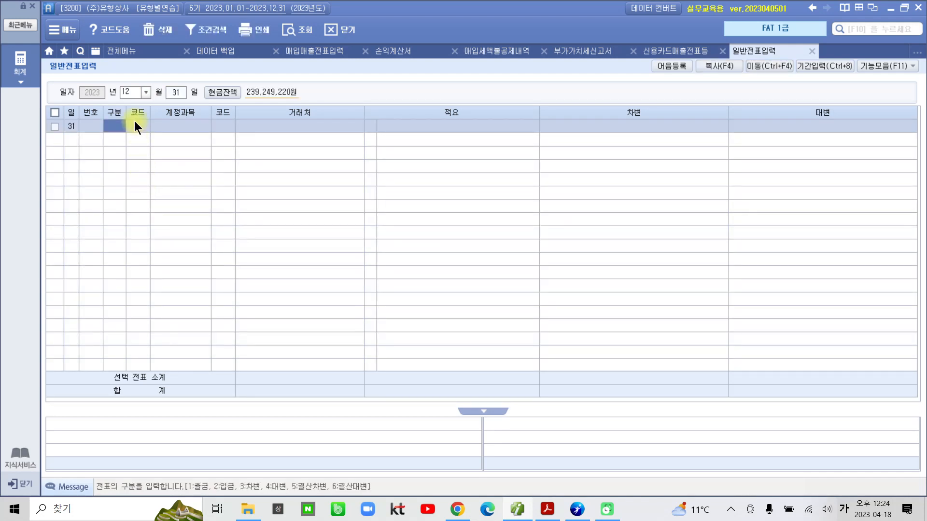
Start a 차변 line on the December 31 voucher with account 133 선급비용.
{"action": "type", "text": "3"}
{"action": "key", "text": "Return"}
{"action": "key", "text": "BackSpace"}
{"action": "key", "text": "BackSpace"}
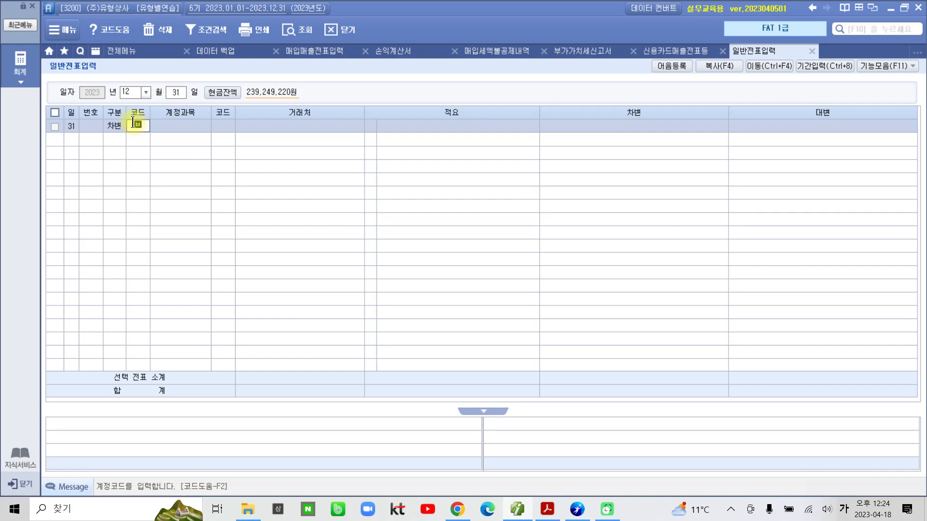
{"action": "key", "text": "Hangul"}
{"action": "key", "text": "Hangul"}
{"action": "type", "text": "ㅅㅓㄴ급"}
{"action": "key", "text": "Return"}
{"action": "key", "text": "Down"}
{"action": "key", "text": "Return"}
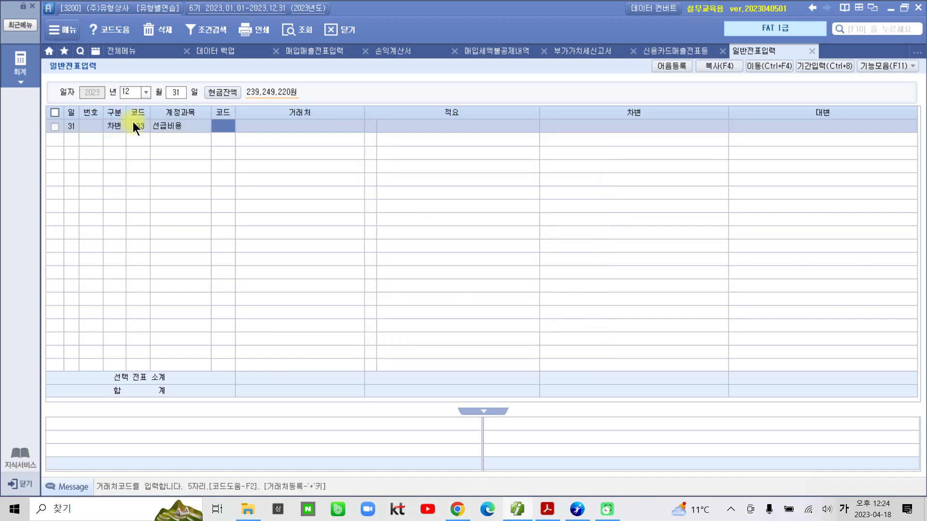
Leave 거래처 and 적요 blank on the 선급비용 line and enter 400,000 as its debit amount.
{"action": "key", "text": "Return"}
{"action": "key", "text": "Return"}
{"action": "key", "text": "Return"}
{"action": "key", "text": "Return"}
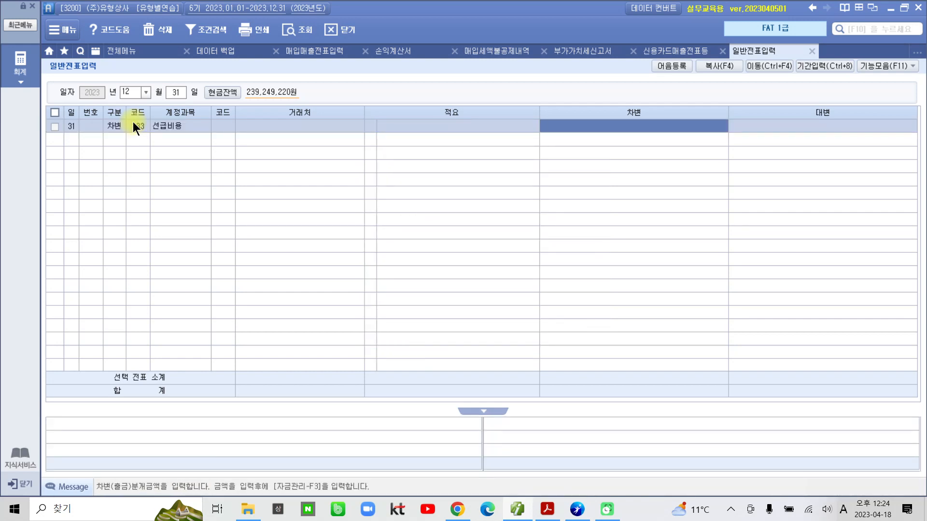
{"action": "type", "text": "4000000"}
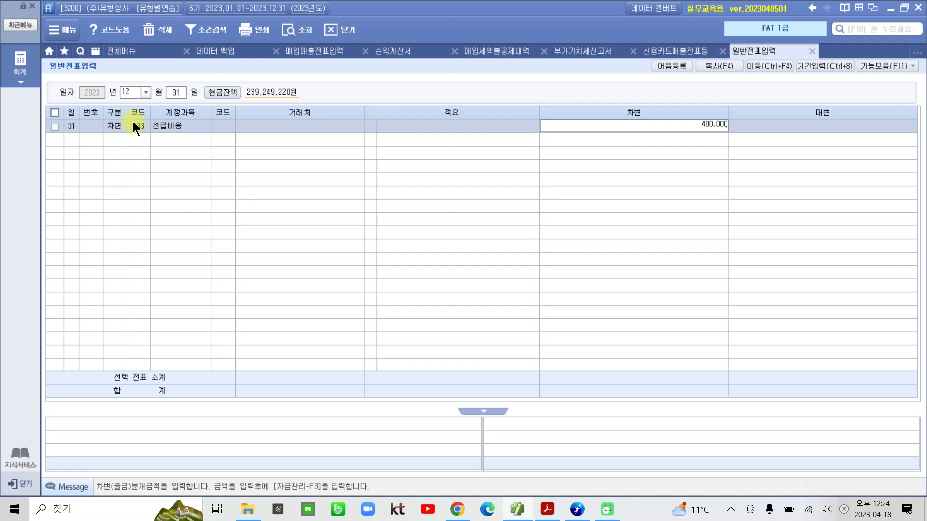
{"action": "key", "text": "Return"}
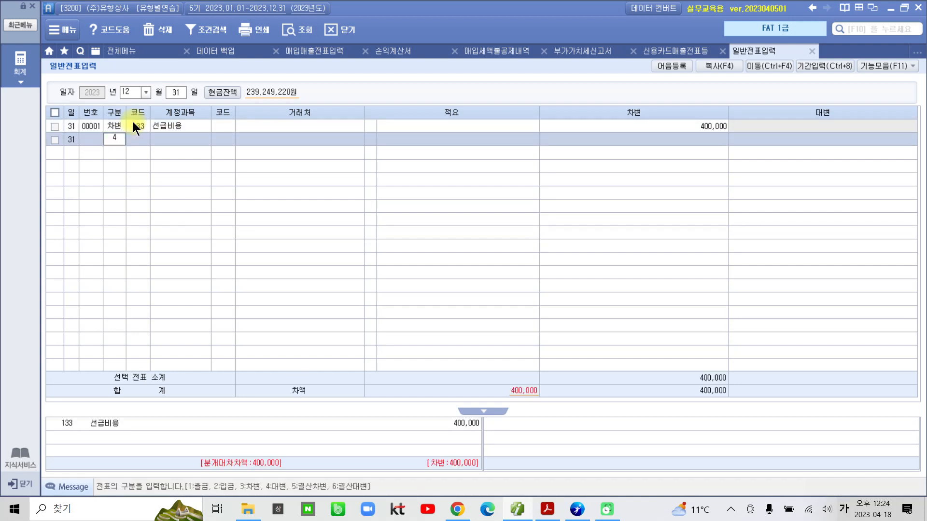
Add a 대변 line to the December 31 voucher with account 821 보험료.
{"action": "key", "text": "Return"}
{"action": "type", "text": "보"}
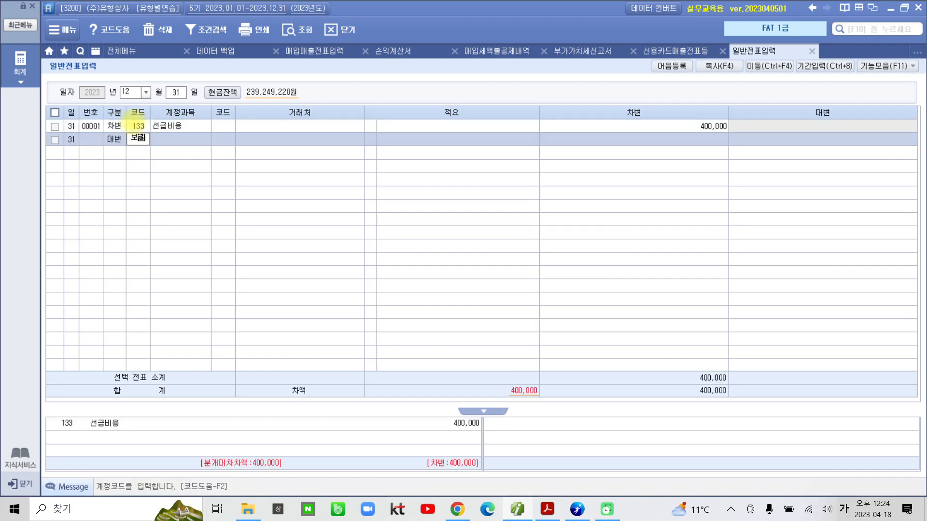
{"action": "type", "text": "험"}
{"action": "key", "text": "Return"}
{"action": "key", "text": "Down"}
{"action": "key", "text": "Down"}
{"action": "key", "text": "Down"}
{"action": "key", "text": "Down"}
{"action": "key", "text": "Down"}
{"action": "key", "text": "Down"}
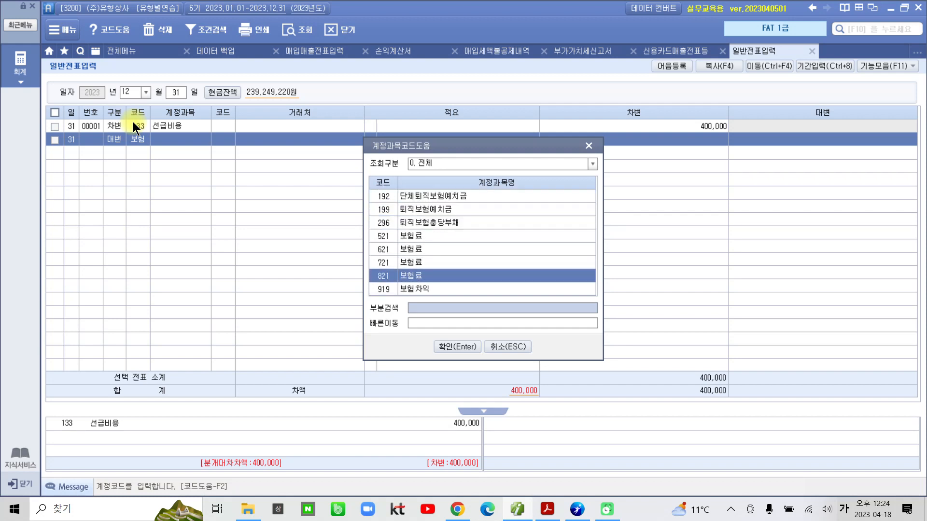
{"action": "key", "text": "Return"}
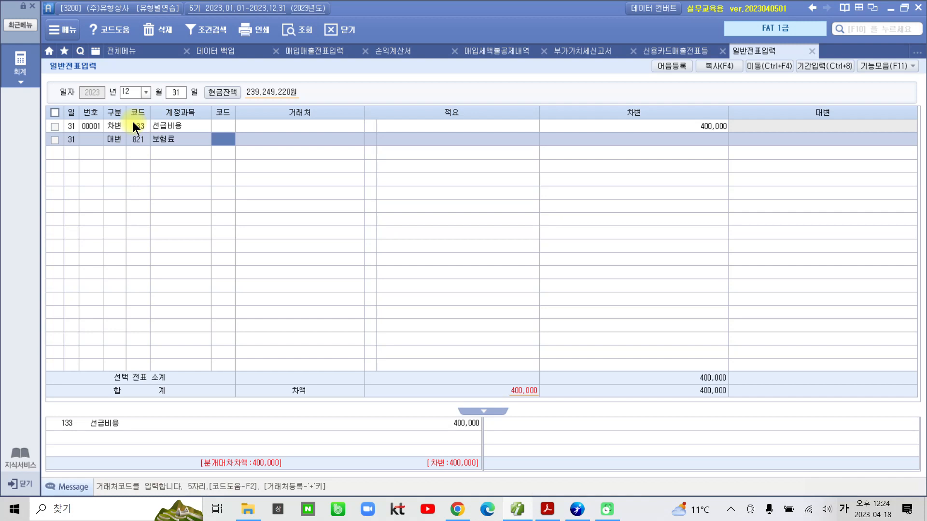
Leave 거래처 and 적요 blank on the 보험료 line and enter 400,000 as its credit amount.
{"action": "key", "text": "Return"}
{"action": "key", "text": "Return"}
{"action": "key", "text": "Return"}
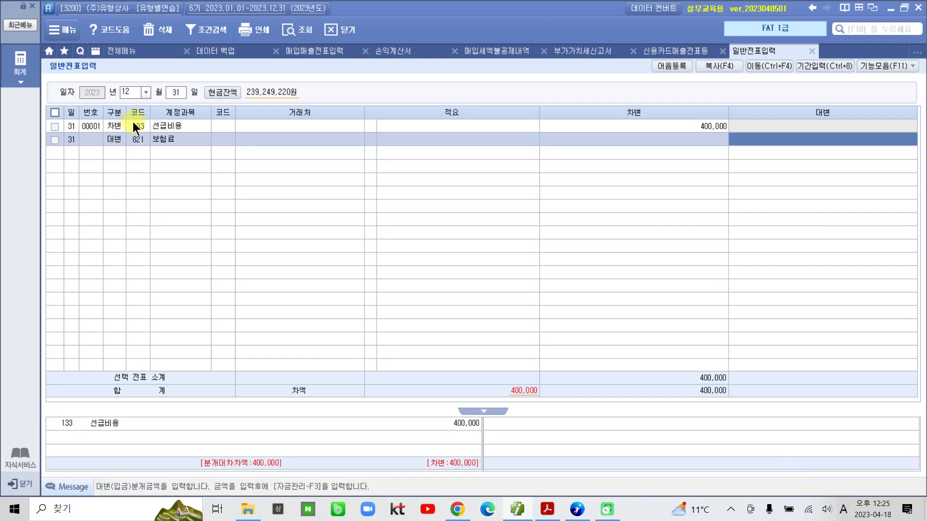
{"action": "type", "text": "4000000"}
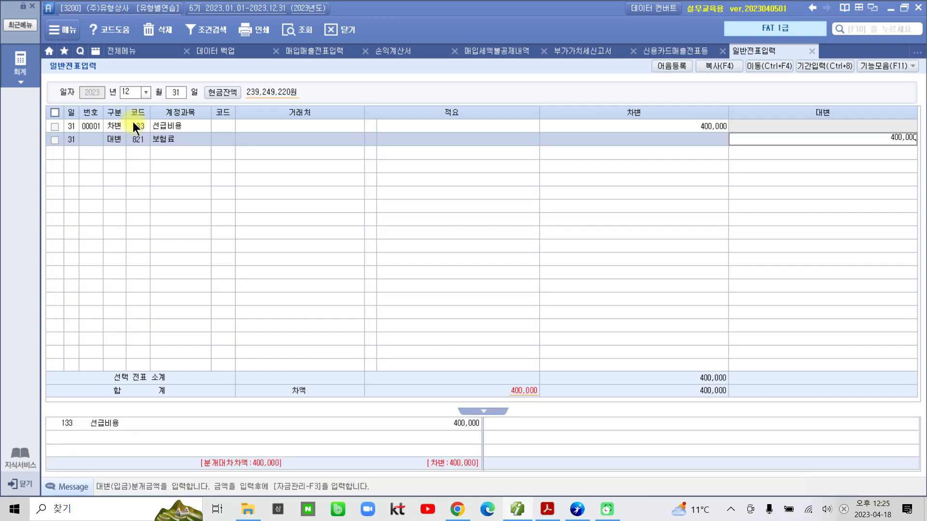
{"action": "key", "text": "Return"}
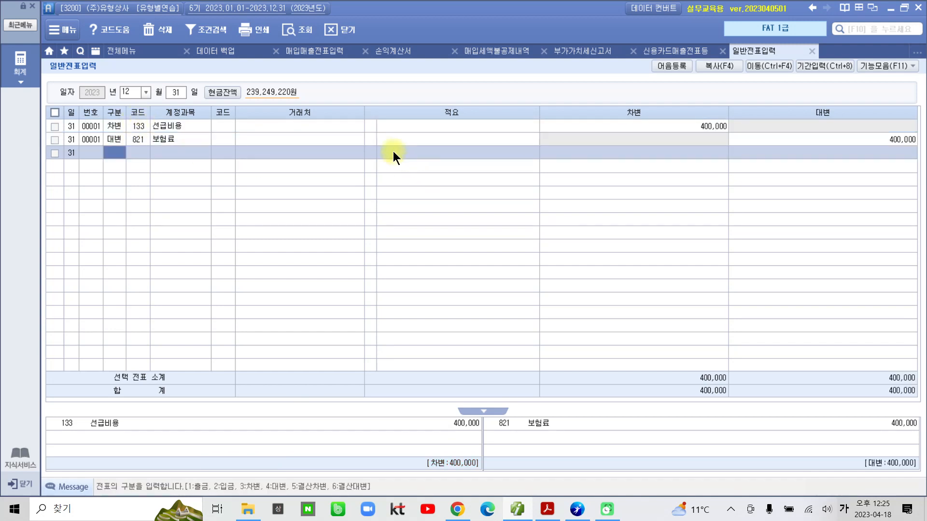
Set the 적요 of the 선급비용 line to number 01, 미경과 보험료 계상.
{"action": "left_click", "coordinate": [387, 142]}
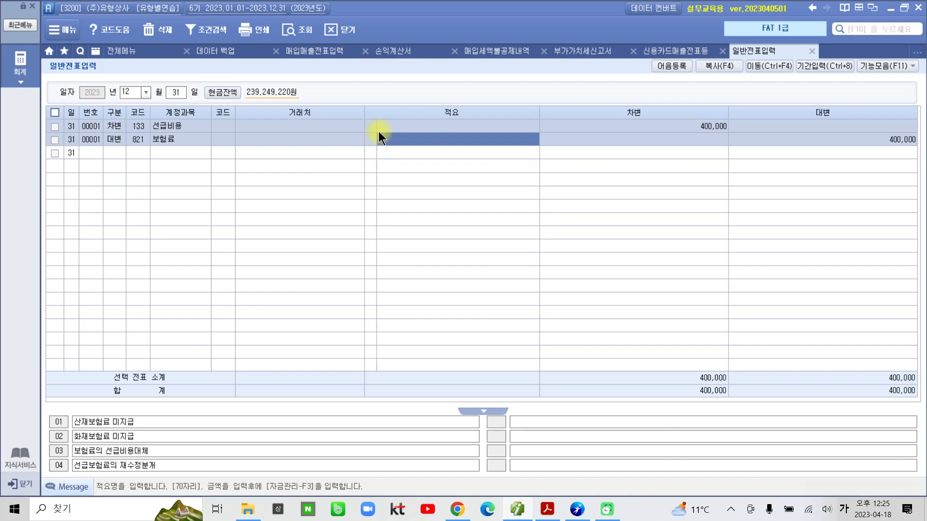
{"action": "left_click", "coordinate": [372, 126]}
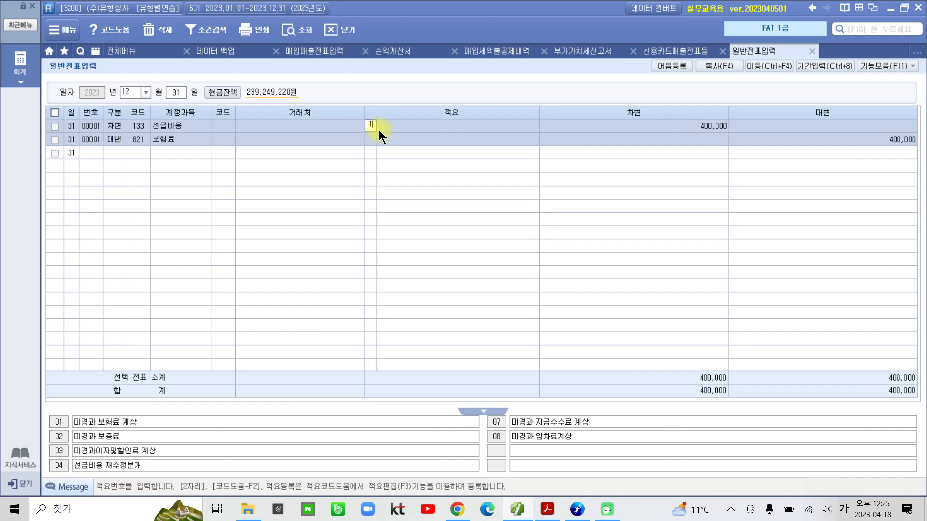
{"action": "key", "text": "Return"}
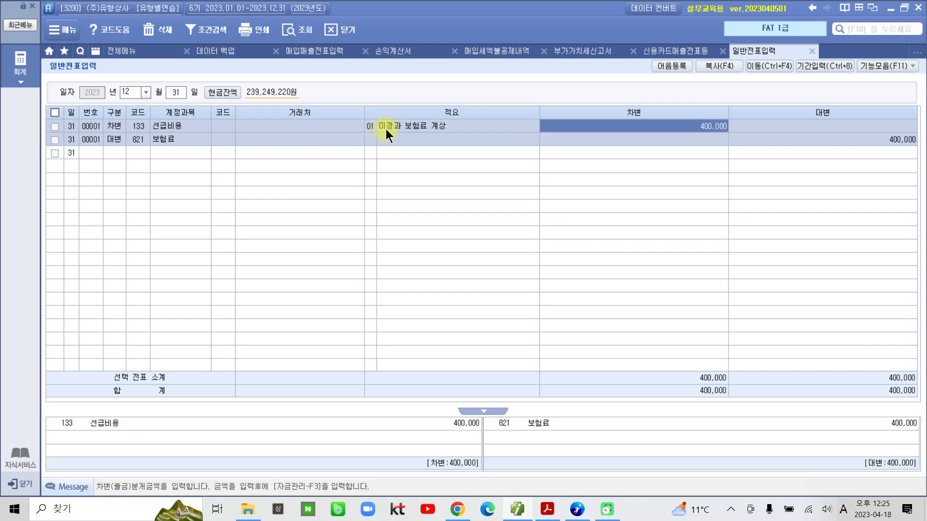
Carry the 적요 미경과 보험료 계상 over to the 보험료 line.
{"action": "left_click", "coordinate": [386, 128]}
{"action": "left_click", "coordinate": [369, 139]}
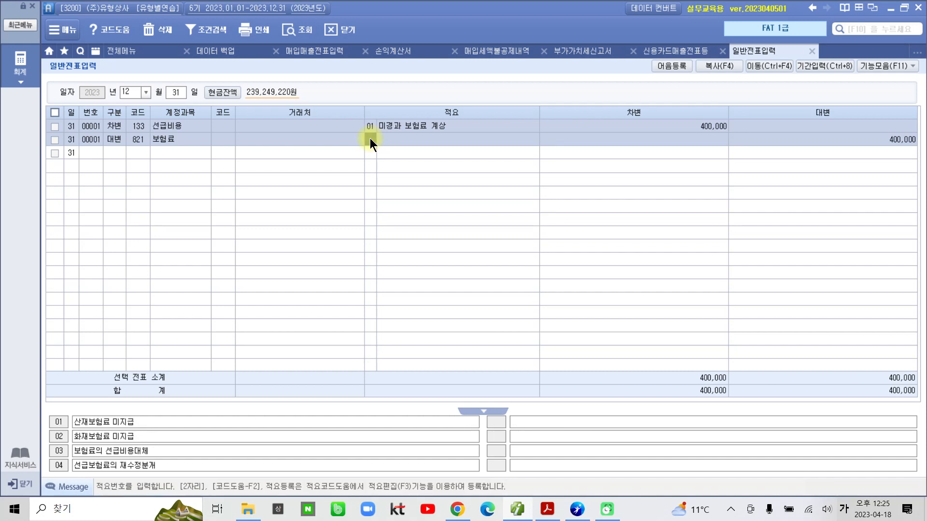
{"action": "left_click", "coordinate": [393, 140]}
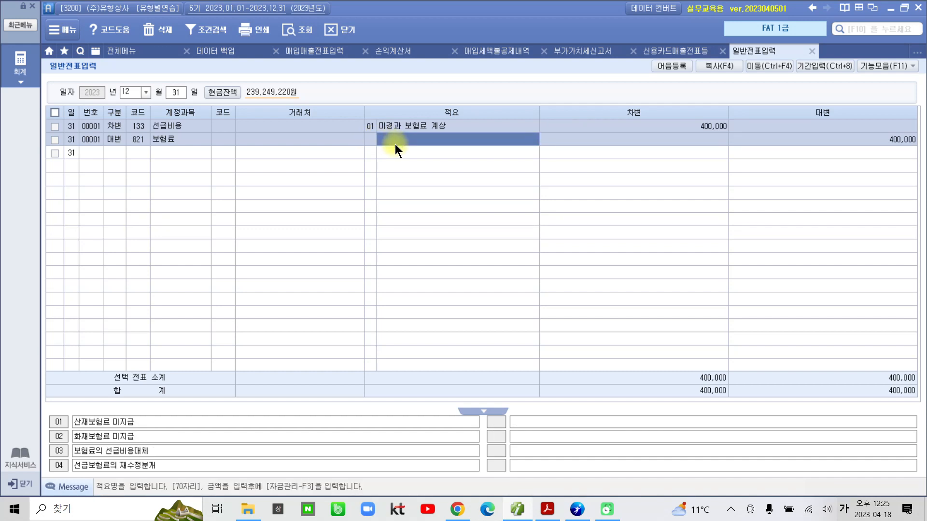
{"action": "key", "text": "Left"}
{"action": "key", "text": "Left"}
{"action": "key", "text": "Return"}
{"action": "key", "text": "Return"}
{"action": "key", "text": "Return"}
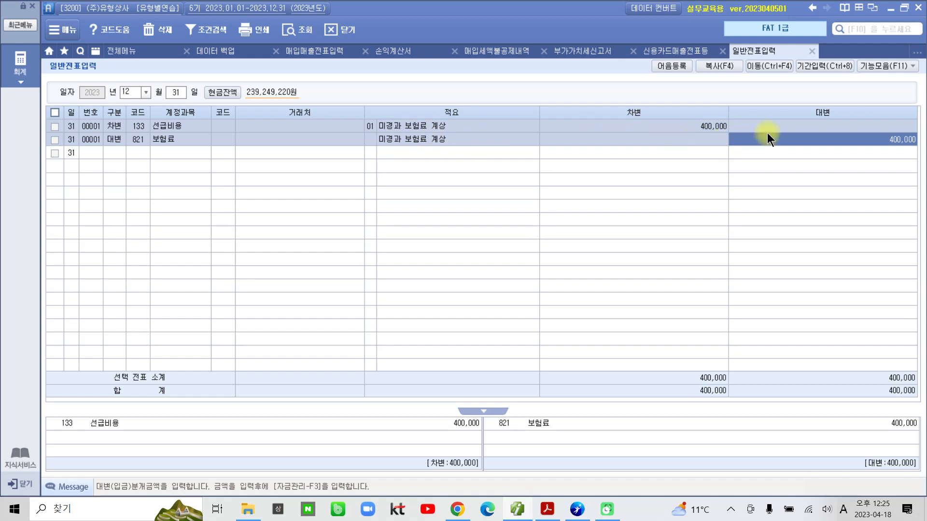
Review the 적요 and the debit and credit amounts on the 선급비용 and 보험료 lines.
{"action": "left_click", "coordinate": [728, 127]}
{"action": "left_click", "coordinate": [791, 142]}
{"action": "left_click", "coordinate": [701, 131]}
{"action": "left_click", "coordinate": [738, 143]}
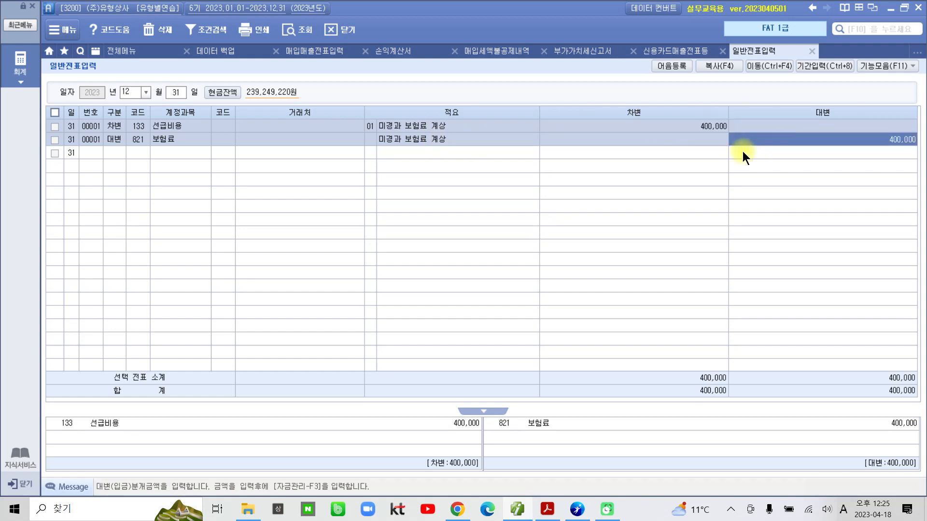
{"action": "left_click", "coordinate": [427, 130]}
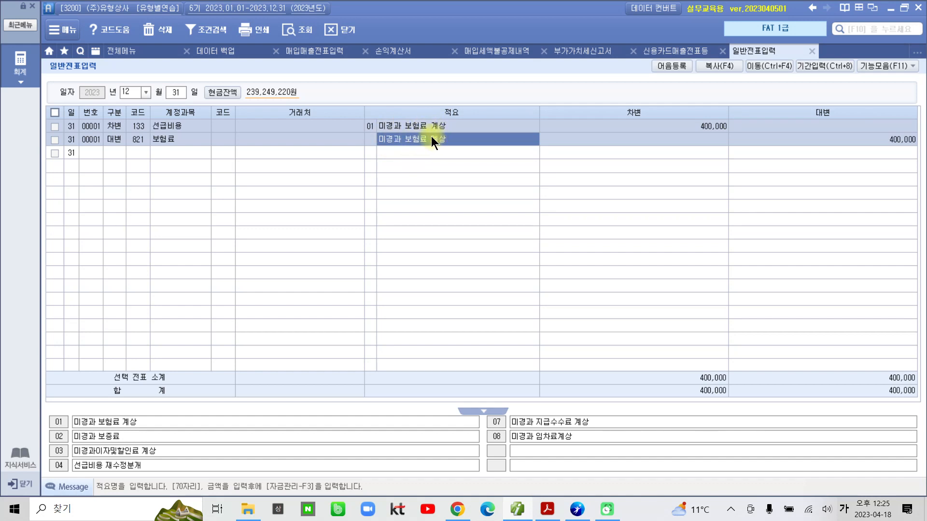
{"action": "left_click", "coordinate": [702, 126]}
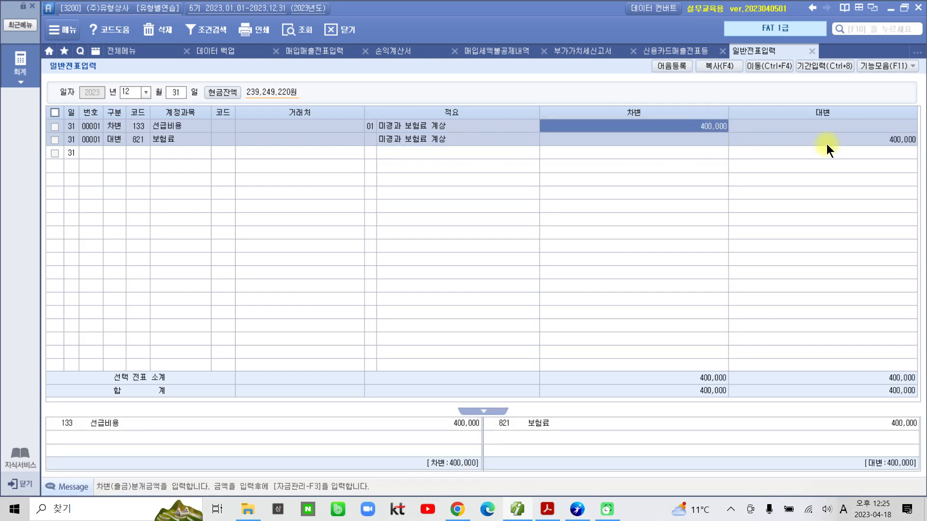
{"action": "left_click", "coordinate": [829, 143]}
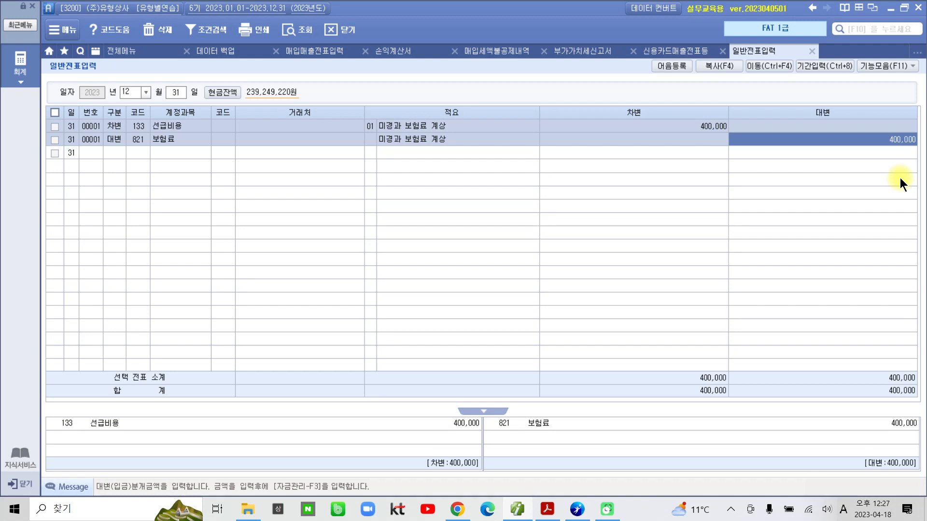
Sketch freehand explanatory marks over the empty rows of the voucher grid.
{"action": "left_click_drag", "start_coordinate": [364, 192], "coordinate": [349, 192]}
{"action": "mouse_move", "coordinate": [296, 199]}
{"action": "left_mouse_down"}
{"action": "mouse_move", "coordinate": [242, 198]}
{"action": "mouse_move", "coordinate": [338, 191]}
{"action": "mouse_move", "coordinate": [327, 205]}
{"action": "mouse_move", "coordinate": [393, 232]}
{"action": "mouse_move", "coordinate": [428, 230]}
{"action": "left_mouse_up"}
{"action": "left_click_drag", "start_coordinate": [465, 211], "coordinate": [464, 254]}
{"action": "mouse_move", "coordinate": [495, 210]}
{"action": "left_mouse_down"}
{"action": "mouse_move", "coordinate": [485, 238]}
{"action": "mouse_move", "coordinate": [494, 236]}
{"action": "left_mouse_up"}
{"action": "left_click_drag", "start_coordinate": [519, 207], "coordinate": [512, 281]}
{"action": "mouse_move", "coordinate": [552, 206]}
{"action": "left_mouse_down"}
{"action": "mouse_move", "coordinate": [533, 250]}
{"action": "mouse_move", "coordinate": [568, 246]}
{"action": "mouse_move", "coordinate": [536, 261]}
{"action": "left_mouse_up"}
{"action": "left_click_drag", "start_coordinate": [599, 233], "coordinate": [616, 261]}
{"action": "left_click_drag", "start_coordinate": [628, 239], "coordinate": [622, 274]}
{"action": "left_click_drag", "start_coordinate": [662, 238], "coordinate": [679, 292]}
{"action": "mouse_move", "coordinate": [711, 241]}
{"action": "left_mouse_down"}
{"action": "mouse_move", "coordinate": [705, 247]}
{"action": "mouse_move", "coordinate": [738, 250]}
{"action": "mouse_move", "coordinate": [744, 289]}
{"action": "left_mouse_up"}
{"action": "mouse_move", "coordinate": [444, 296]}
{"action": "left_mouse_down"}
{"action": "mouse_move", "coordinate": [548, 308]}
{"action": "mouse_move", "coordinate": [749, 310]}
{"action": "left_mouse_up"}
Switch to the exercise PDF in Acrobat Reader and highlight 단기차입금에 대한 기간 경과분 이자 and 장부에 미계상되었다 in item 2.
{"action": "left_click", "coordinate": [547, 509]}
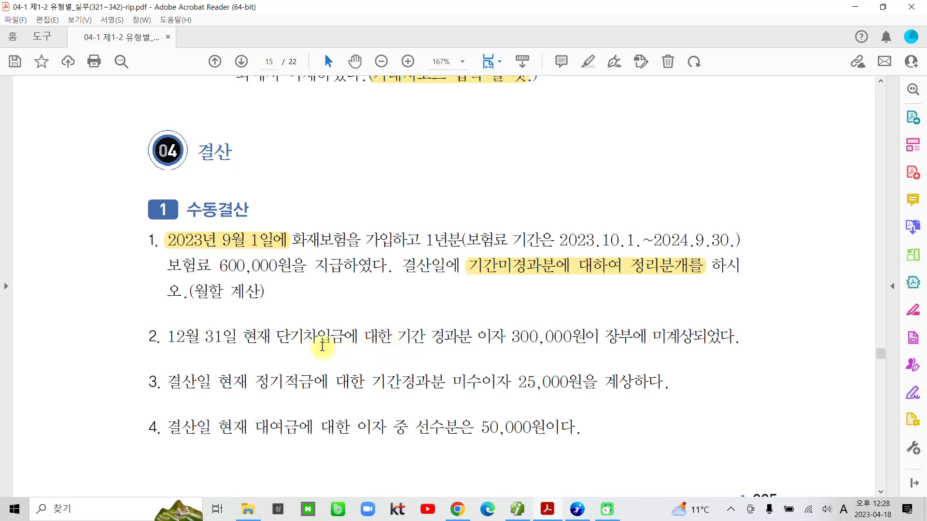
{"action": "left_click_drag", "start_coordinate": [280, 337], "coordinate": [486, 335]}
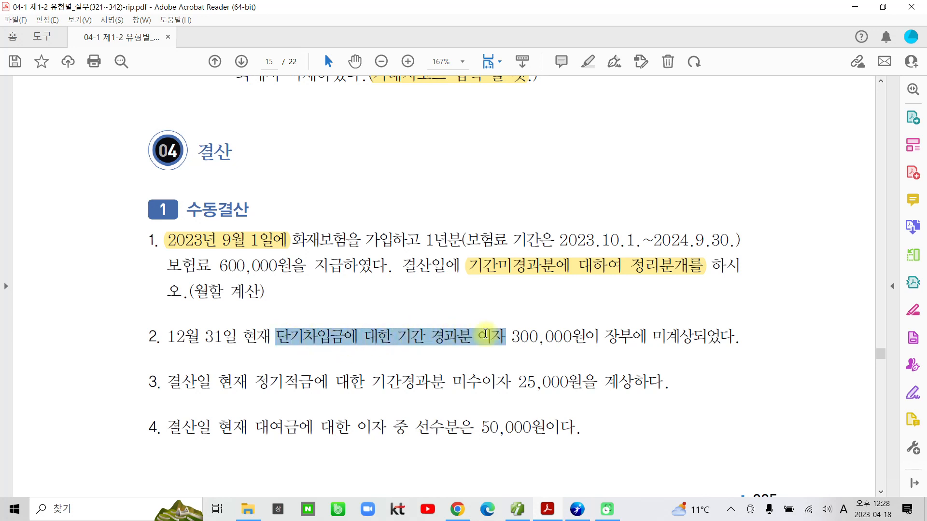
{"action": "left_click", "coordinate": [497, 294]}
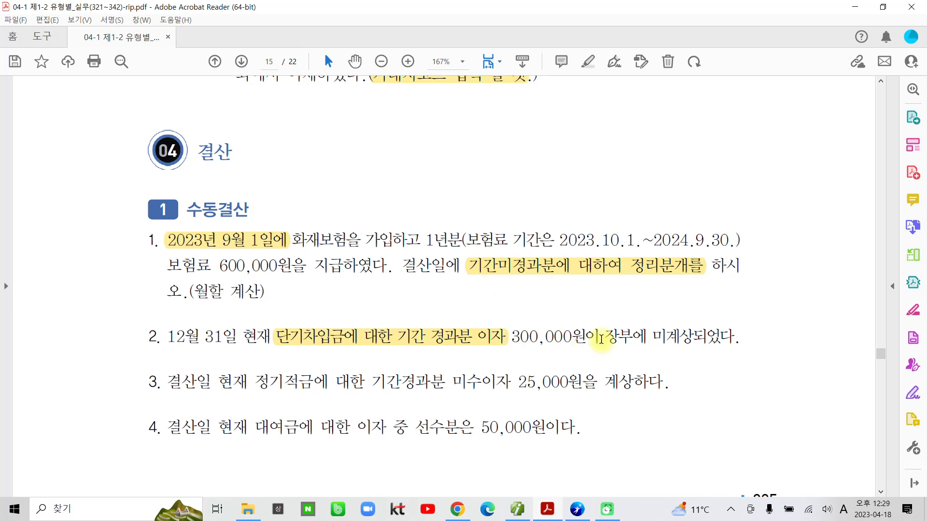
{"action": "left_click_drag", "start_coordinate": [604, 336], "coordinate": [734, 336]}
{"action": "left_click", "coordinate": [752, 292]}
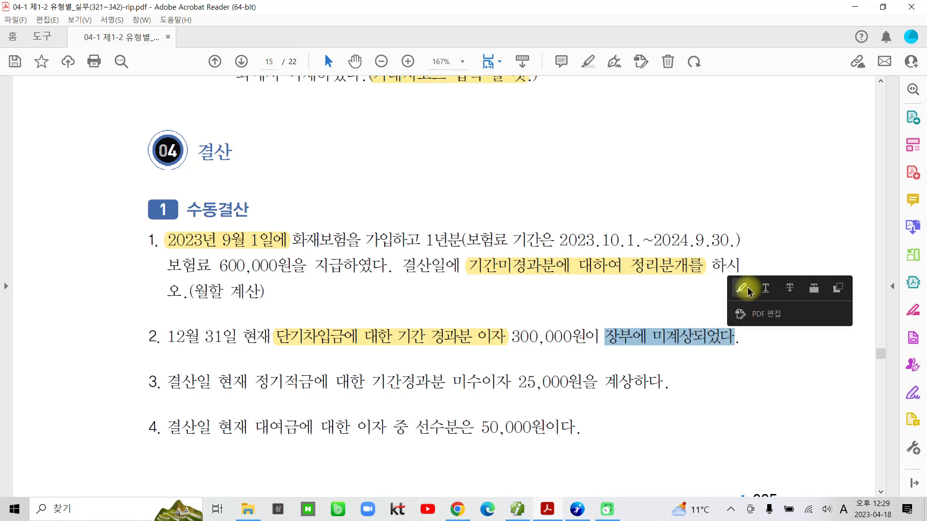
{"action": "scroll", "coordinate": [630, 334], "scroll_direction": "down", "scroll_amount": 1}
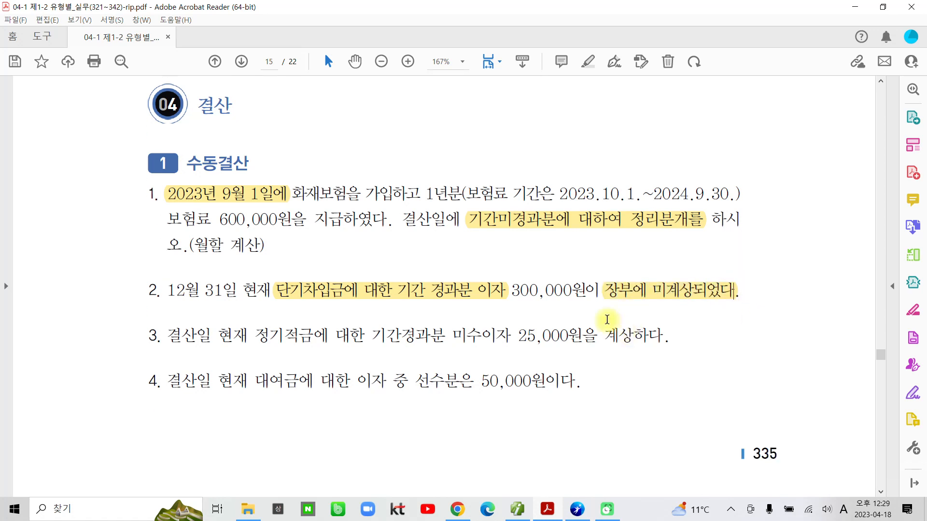
Circle and underline 기간 경과분 이자 in item 2, underline 300,000원, and clear all pen marks.
{"action": "left_click", "coordinate": [630, 306]}
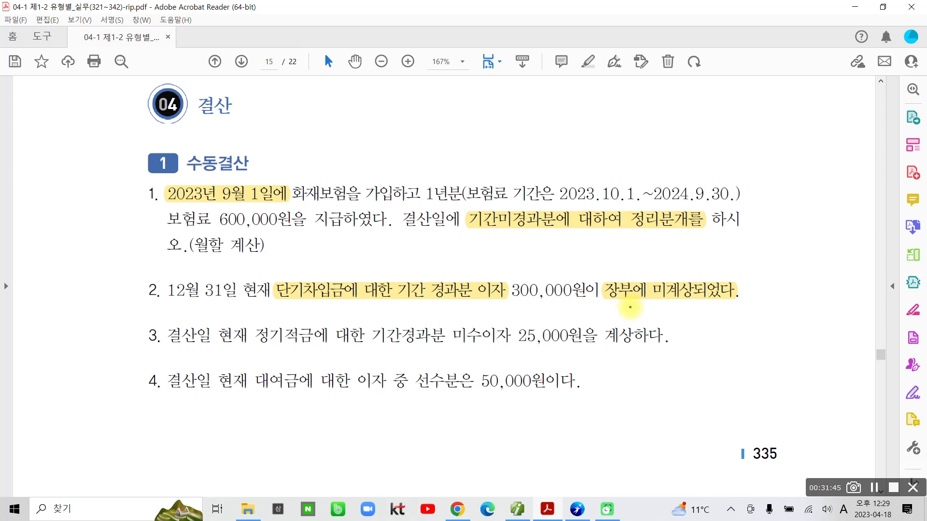
{"action": "mouse_move", "coordinate": [443, 318]}
{"action": "left_mouse_down"}
{"action": "mouse_move", "coordinate": [421, 314]}
{"action": "mouse_move", "coordinate": [458, 264]}
{"action": "mouse_move", "coordinate": [422, 325]}
{"action": "mouse_move", "coordinate": [413, 321]}
{"action": "left_mouse_up"}
{"action": "mouse_move", "coordinate": [512, 311]}
{"action": "left_mouse_down"}
{"action": "mouse_move", "coordinate": [577, 312]}
{"action": "mouse_move", "coordinate": [578, 321]}
{"action": "left_mouse_up"}
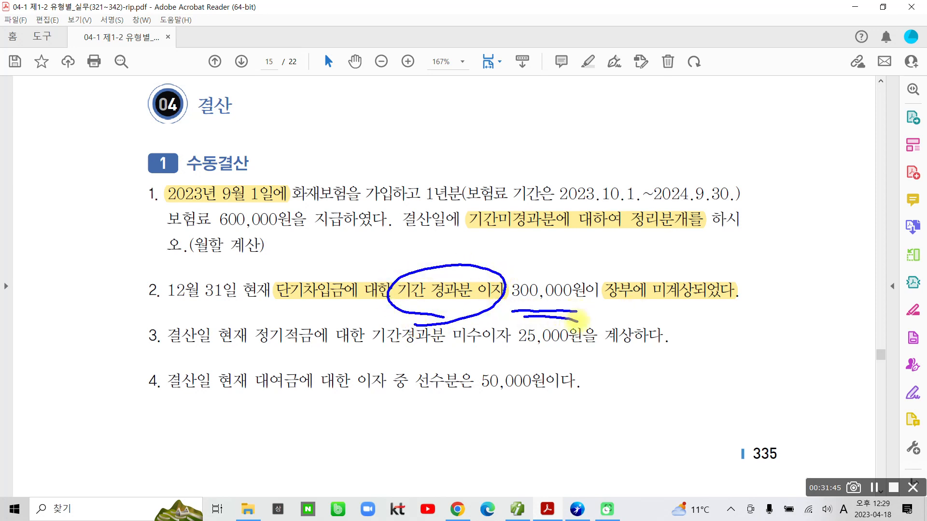
{"action": "mouse_move", "coordinate": [408, 315]}
{"action": "left_mouse_down"}
{"action": "mouse_move", "coordinate": [490, 312]}
{"action": "mouse_move", "coordinate": [420, 318]}
{"action": "mouse_move", "coordinate": [478, 321]}
{"action": "left_mouse_up"}
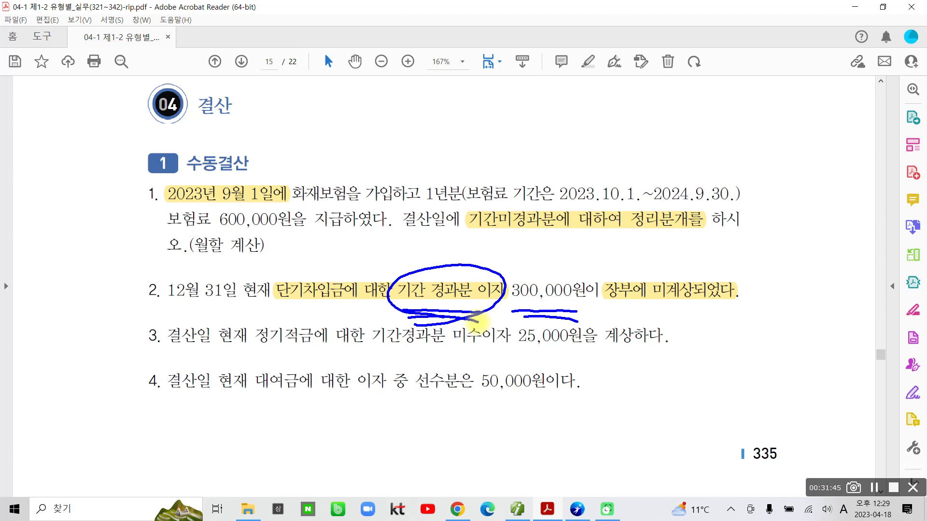
{"action": "mouse_move", "coordinate": [489, 248]}
{"action": "left_mouse_down"}
{"action": "mouse_move", "coordinate": [500, 270]}
{"action": "mouse_move", "coordinate": [512, 241]}
{"action": "mouse_move", "coordinate": [517, 282]}
{"action": "mouse_move", "coordinate": [546, 251]}
{"action": "mouse_move", "coordinate": [555, 277]}
{"action": "mouse_move", "coordinate": [575, 256]}
{"action": "mouse_move", "coordinate": [587, 275]}
{"action": "mouse_move", "coordinate": [657, 249]}
{"action": "mouse_move", "coordinate": [696, 280]}
{"action": "mouse_move", "coordinate": [767, 259]}
{"action": "mouse_move", "coordinate": [779, 266]}
{"action": "mouse_move", "coordinate": [770, 277]}
{"action": "mouse_move", "coordinate": [791, 265]}
{"action": "mouse_move", "coordinate": [833, 270]}
{"action": "mouse_move", "coordinate": [826, 295]}
{"action": "left_mouse_up"}
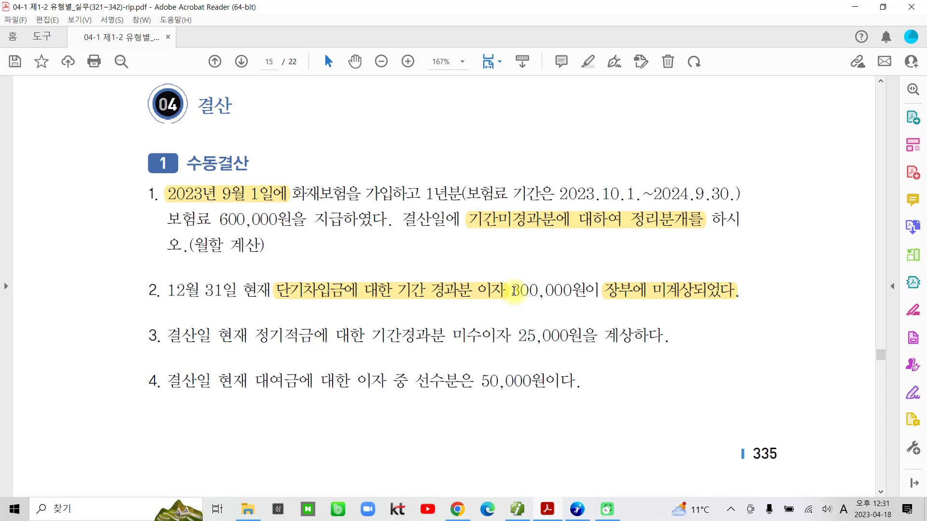
{"action": "left_click_drag", "start_coordinate": [511, 290], "coordinate": [566, 293]}
{"action": "left_click", "coordinate": [568, 301]}
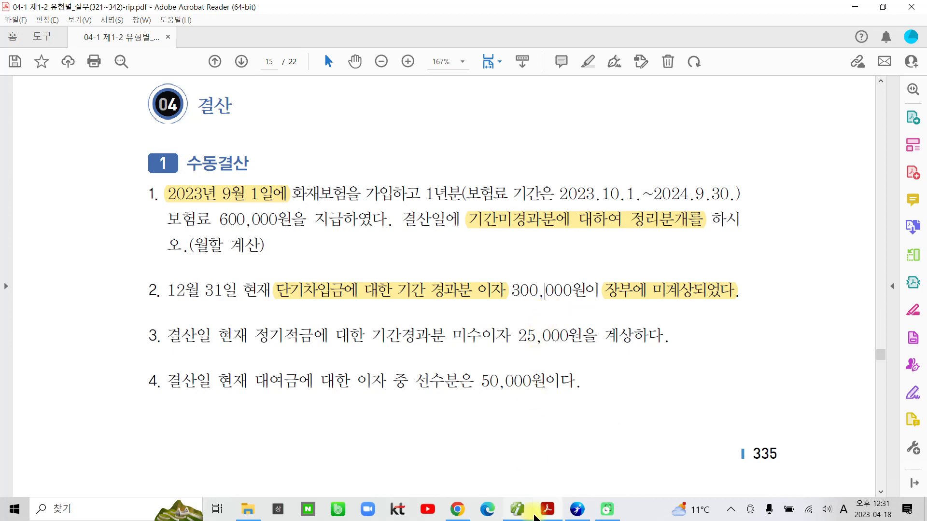
Switch back to 일반전표입력 and start a new 차변 line on December 31 with account 931 이자비용.
{"action": "left_click", "coordinate": [516, 510]}
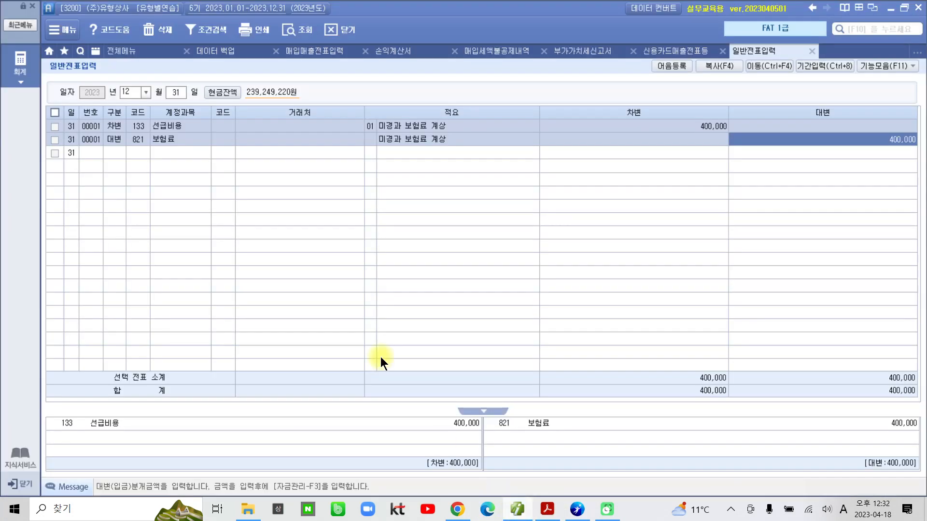
{"action": "left_click", "coordinate": [117, 152]}
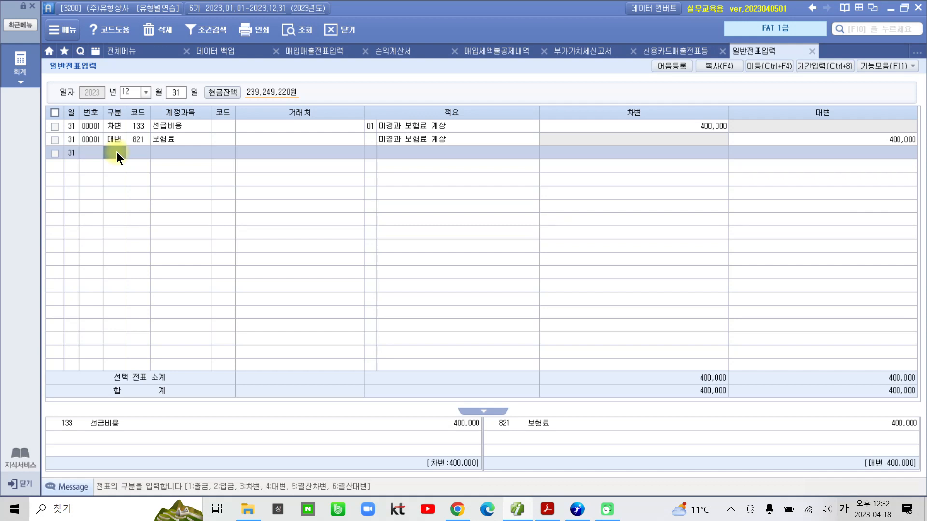
{"action": "type", "text": "3"}
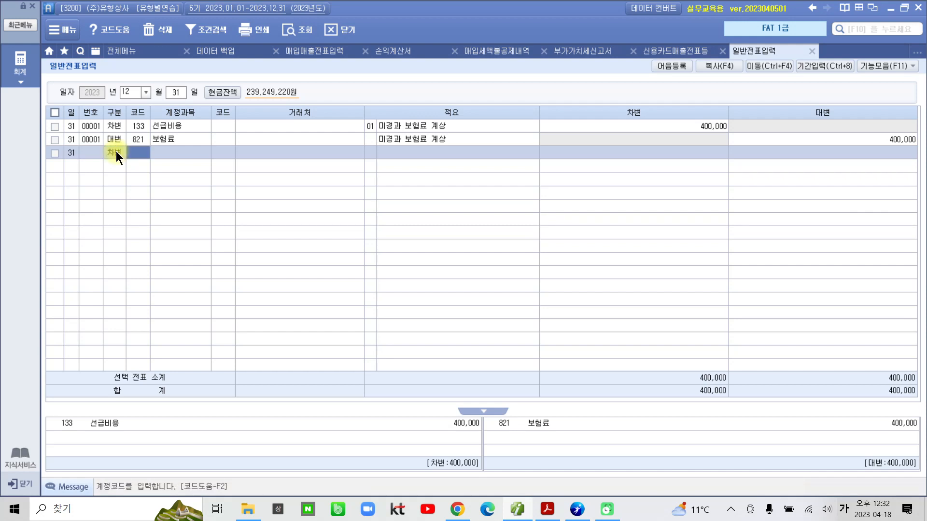
{"action": "type", "text": "이자"}
{"action": "key", "text": "Return"}
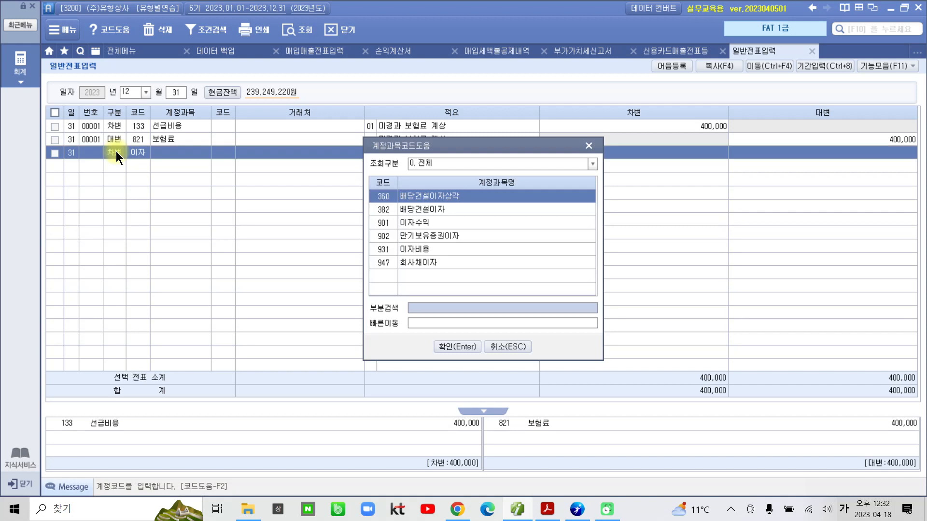
{"action": "left_click", "coordinate": [409, 250]}
{"action": "left_click", "coordinate": [456, 347]}
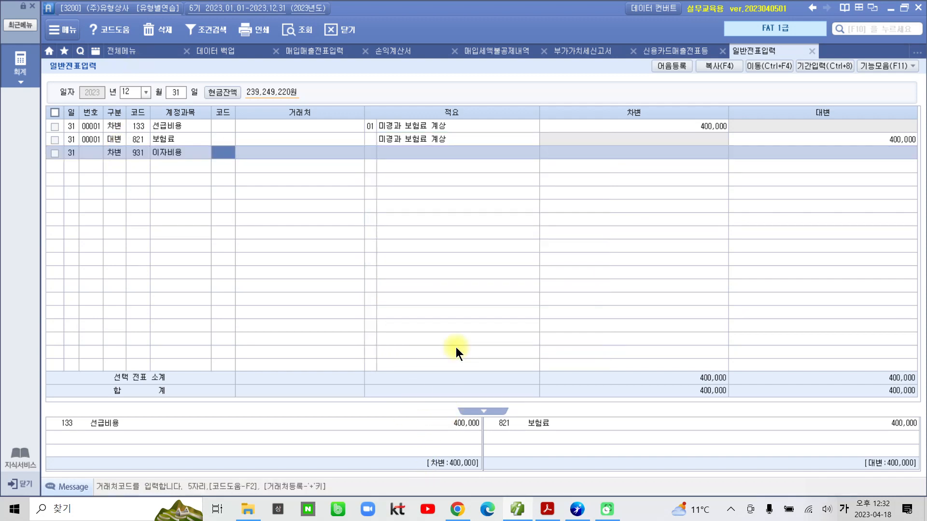
Leave 거래처 blank on the 이자비용 line, carry over the previous 적요, and enter 300,000 as its debit amount.
{"action": "key", "text": "Return"}
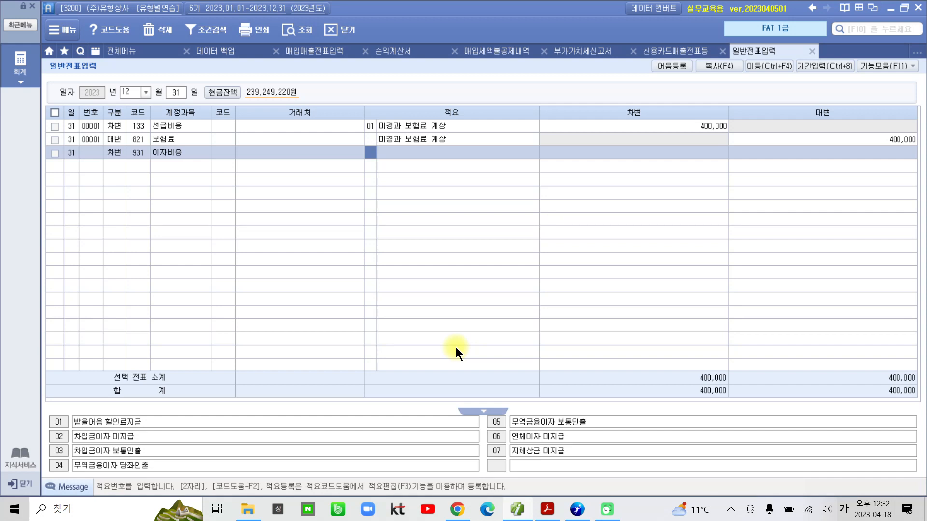
{"action": "key", "text": "Return"}
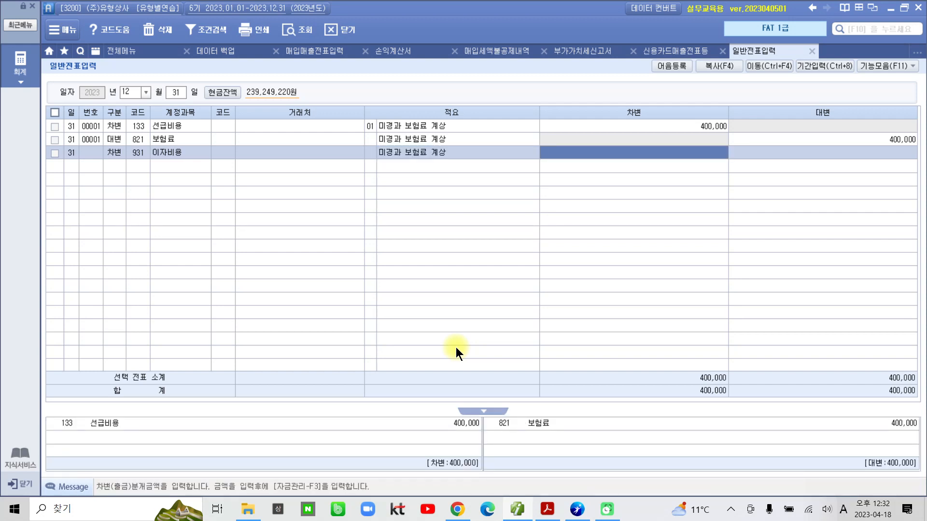
{"action": "type", "text": "3000000"}
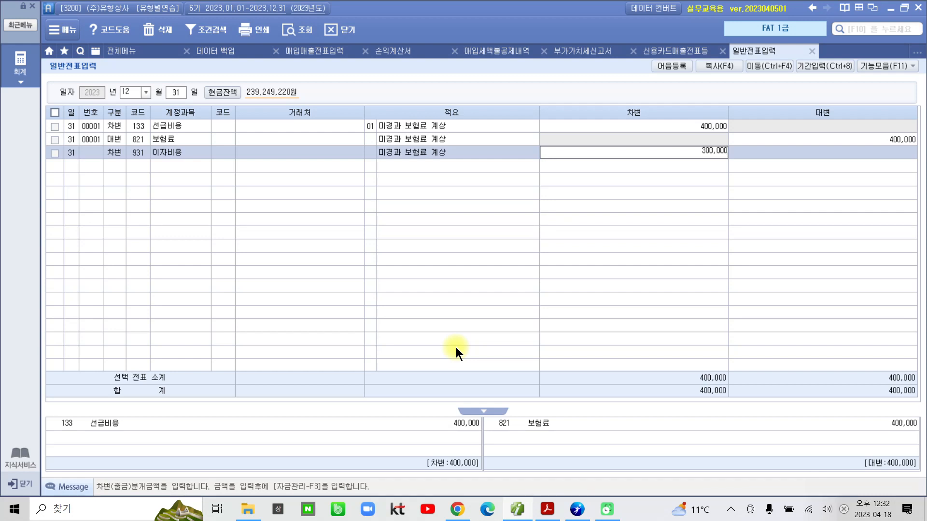
{"action": "key", "text": "Return"}
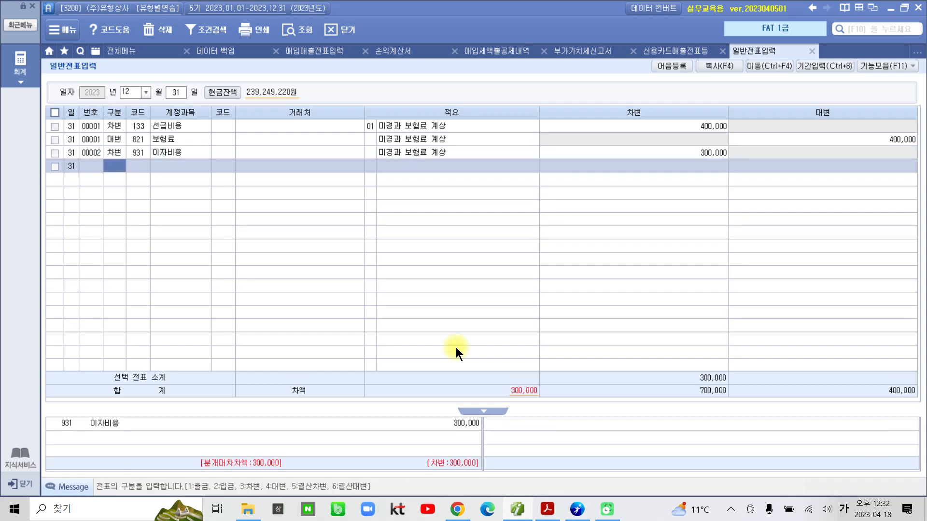
Start a 대변 line on December 31 with account 262 미지급비용 and leave its 거래처 blank.
{"action": "type", "text": "4"}
{"action": "key", "text": "Return"}
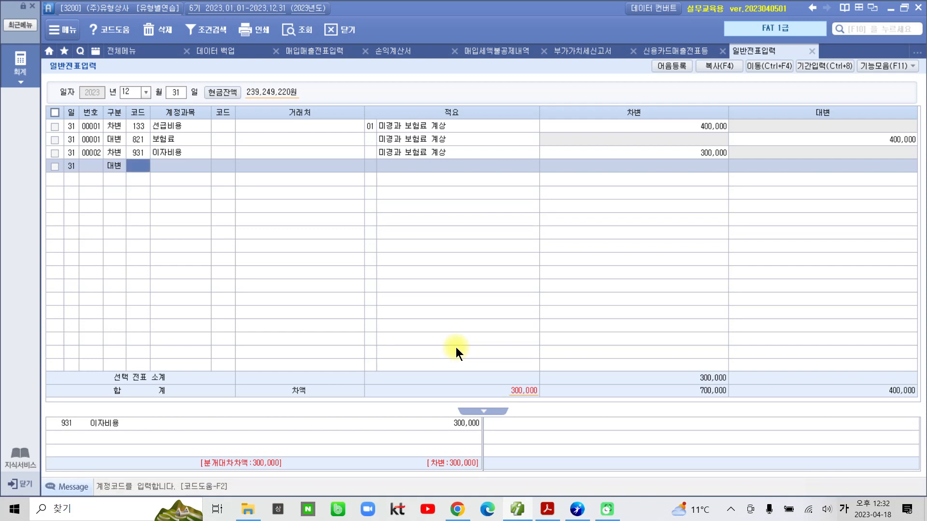
{"action": "type", "text": "미지"}
{"action": "key", "text": "Return"}
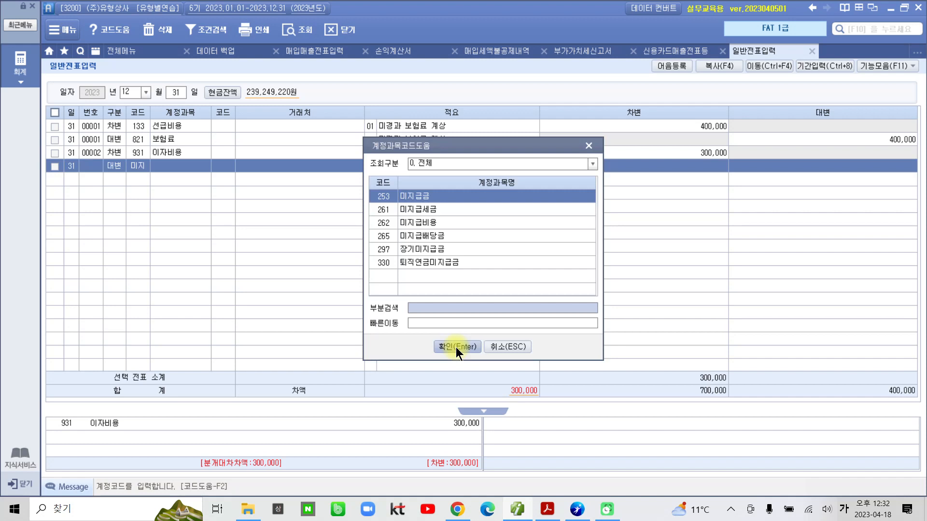
{"action": "key", "text": "Down"}
{"action": "key", "text": "Down"}
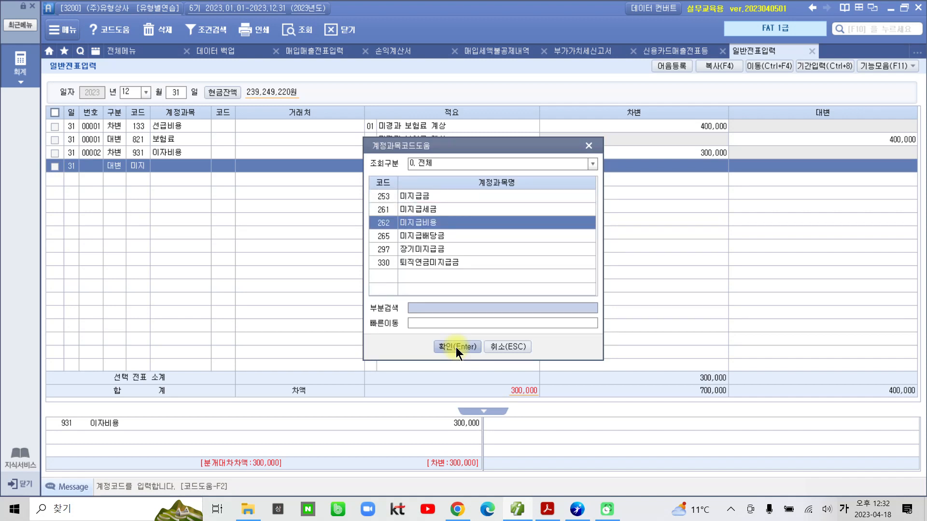
{"action": "left_click", "coordinate": [456, 347]}
{"action": "key", "text": "Return"}
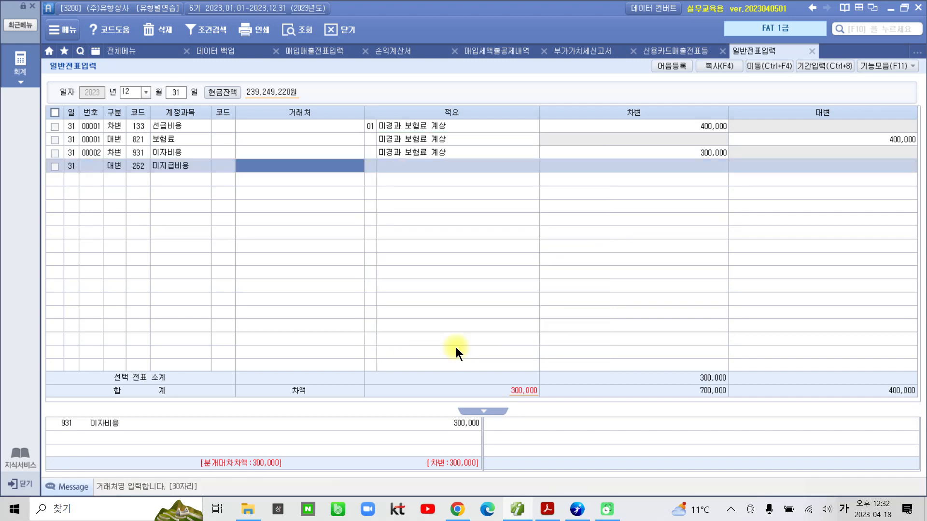
{"action": "key", "text": "Return"}
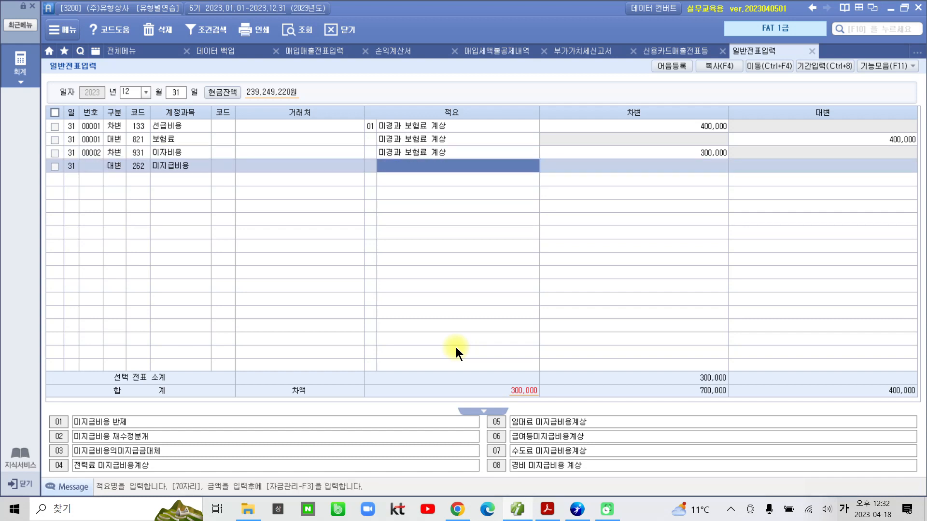
Clear the 적요 on the 이자비용 line and enter 300,000 as the credit amount of the 미지급비용 line.
{"action": "key", "text": "Up"}
{"action": "key", "text": "Delete"}
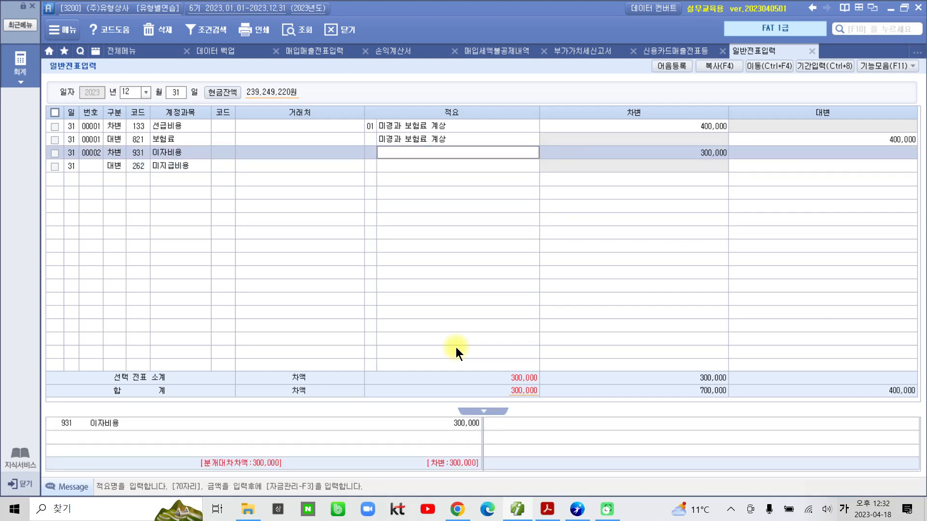
{"action": "key", "text": "Return"}
{"action": "left_click", "coordinate": [878, 170]}
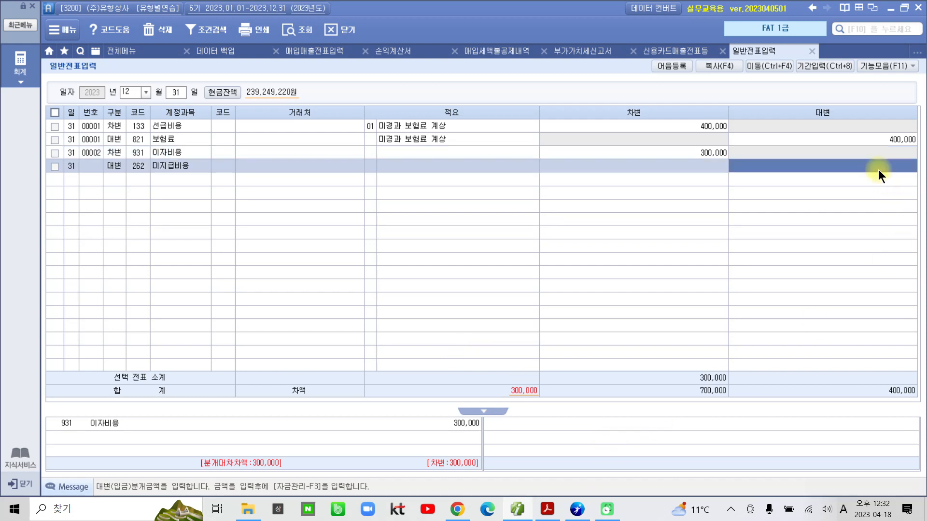
{"action": "type", "text": "300"}
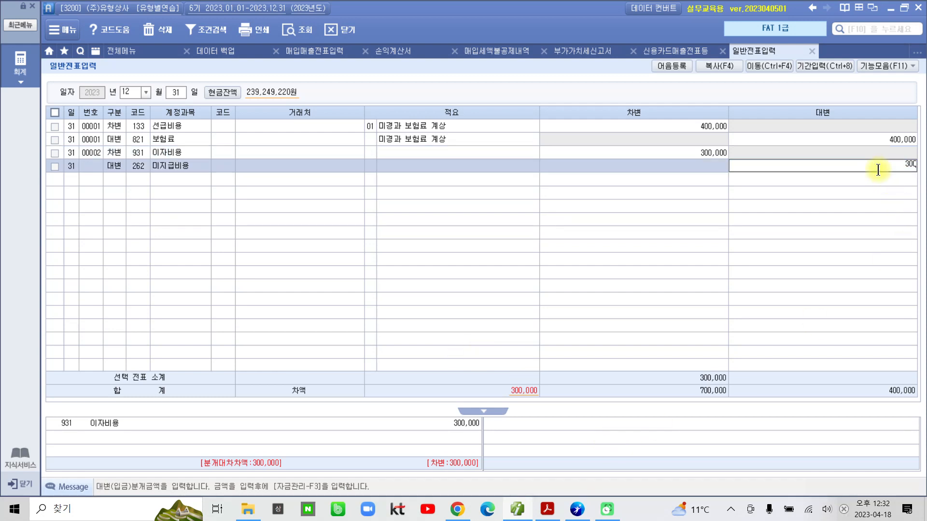
{"action": "type", "text": ",000"}
{"action": "key", "text": "Return"}
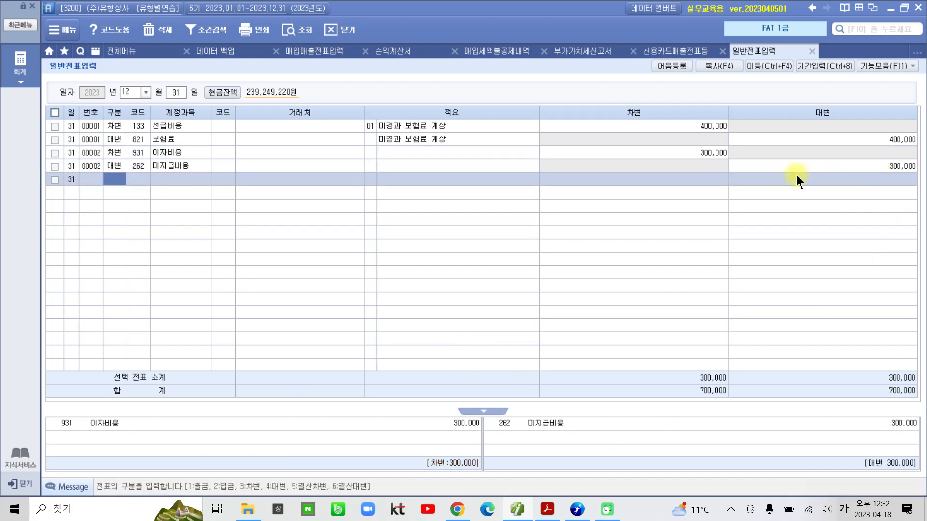
Examine the 구분, 적요 and amount fields of the 이자비용 and 미지급비용 lines.
{"action": "left_click", "coordinate": [401, 152]}
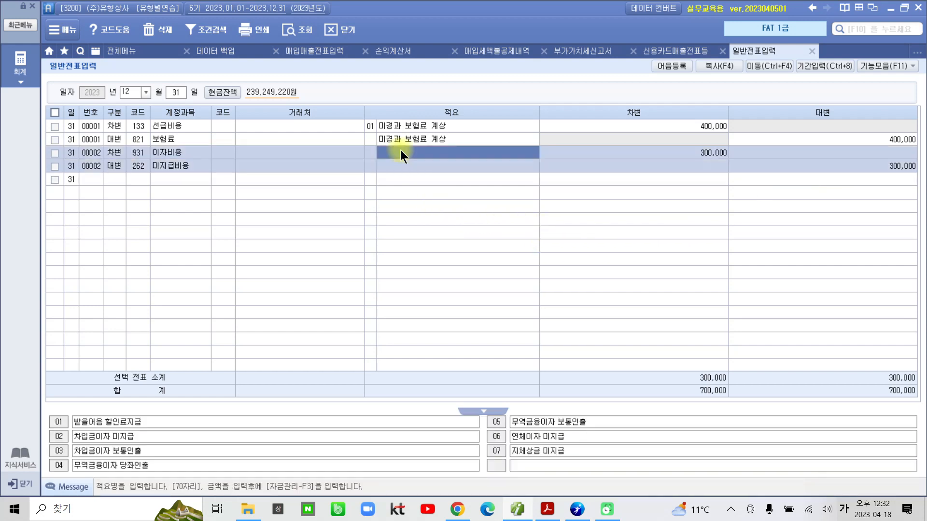
{"action": "left_click", "coordinate": [692, 154]}
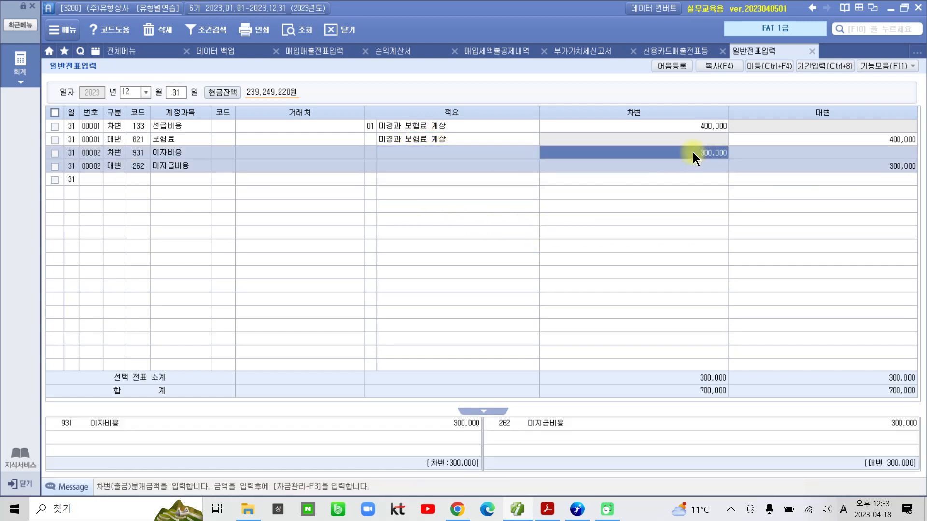
{"action": "left_click", "coordinate": [444, 153]}
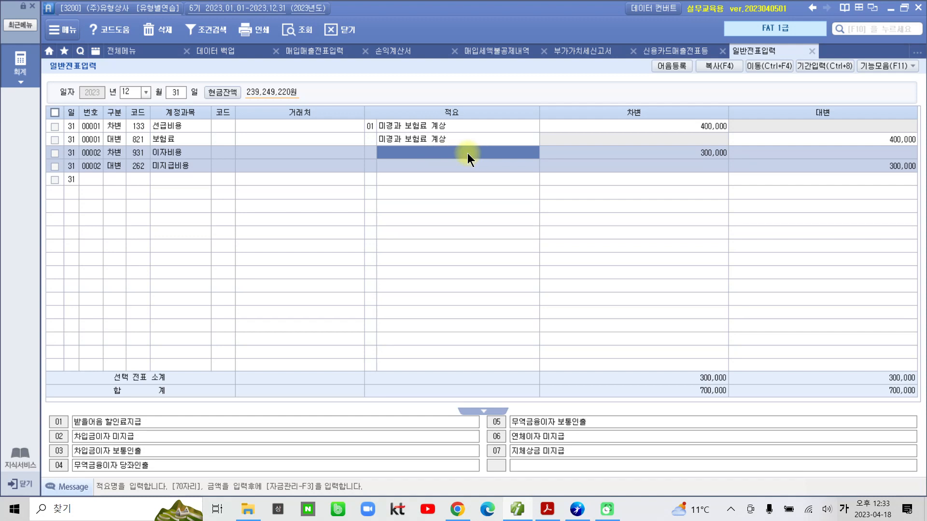
{"action": "left_click", "coordinate": [673, 153]}
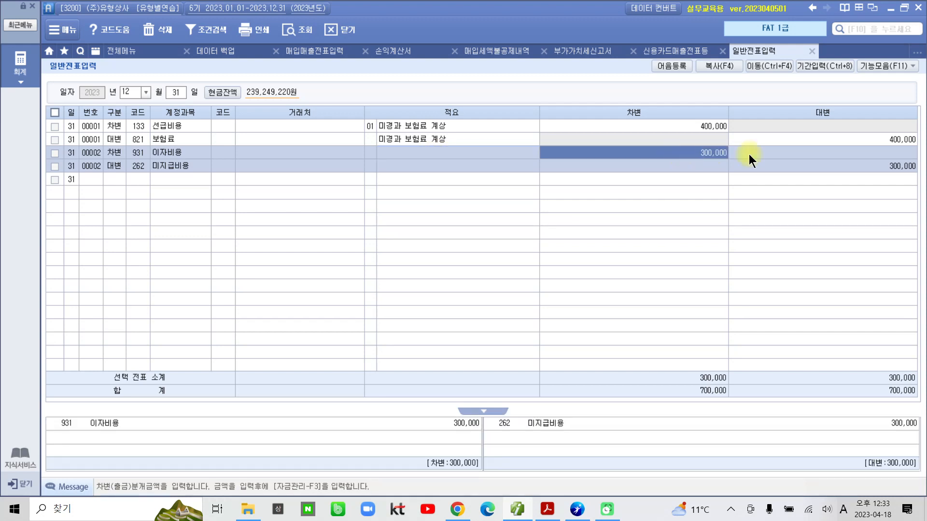
{"action": "left_click", "coordinate": [816, 167]}
{"action": "left_click", "coordinate": [718, 153]}
{"action": "left_click", "coordinate": [765, 168]}
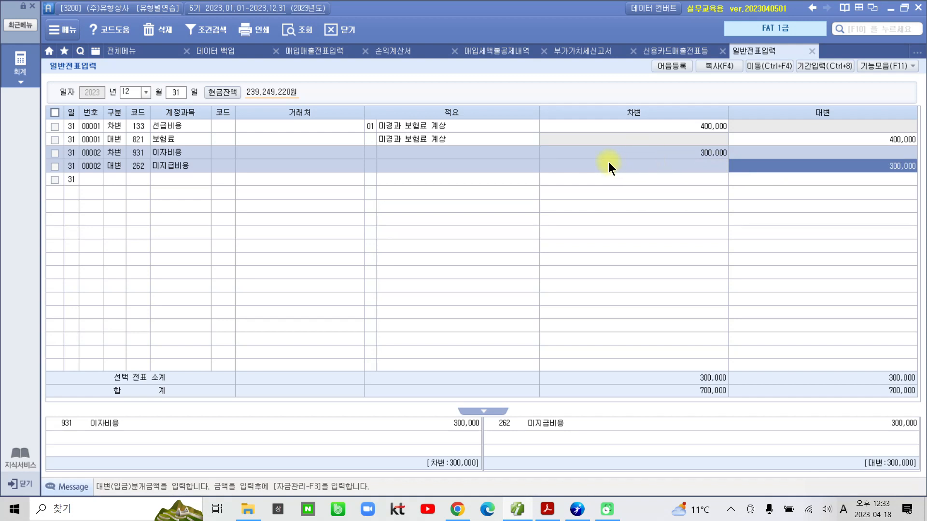
{"action": "left_click", "coordinate": [448, 156]}
{"action": "left_click", "coordinate": [455, 177]}
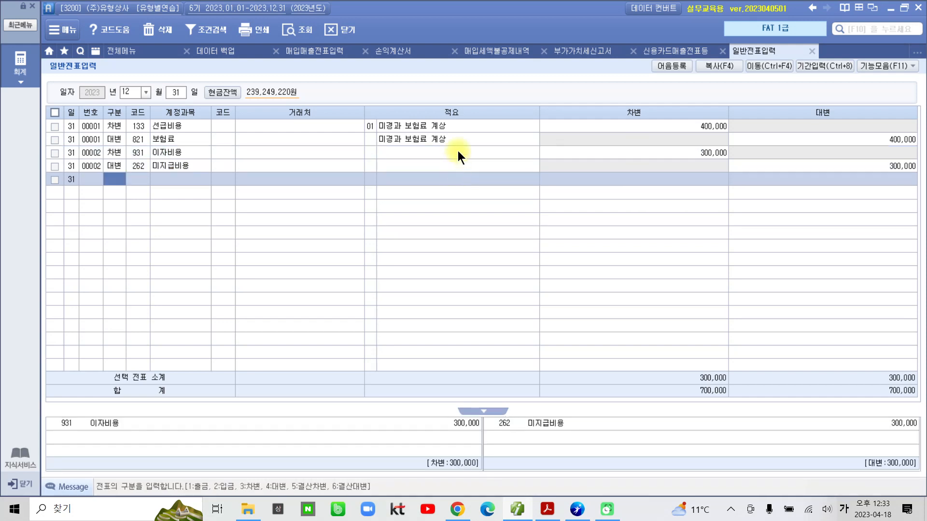
{"action": "left_click", "coordinate": [457, 153]}
{"action": "left_click", "coordinate": [465, 164]}
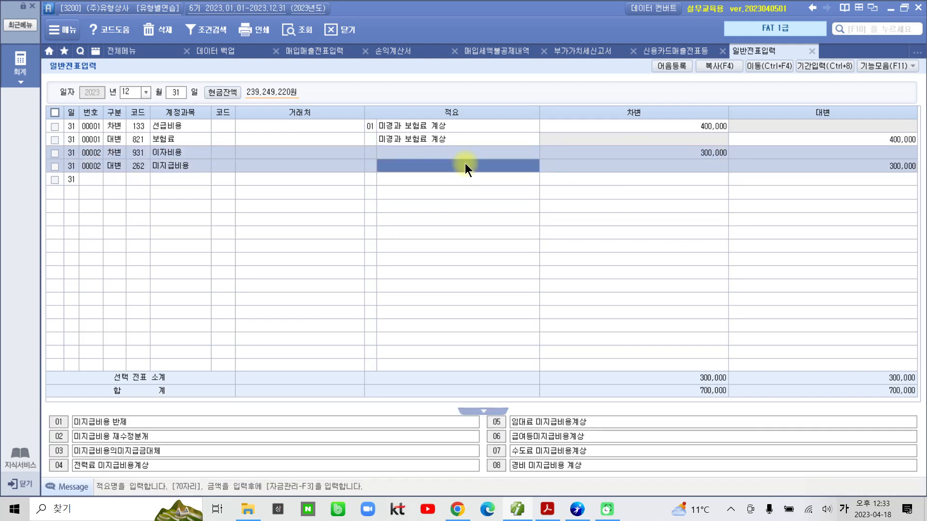
{"action": "left_click", "coordinate": [468, 152]}
{"action": "left_click", "coordinate": [469, 170]}
{"action": "left_click", "coordinate": [471, 156]}
{"action": "left_click", "coordinate": [473, 168]}
{"action": "left_click", "coordinate": [476, 152]}
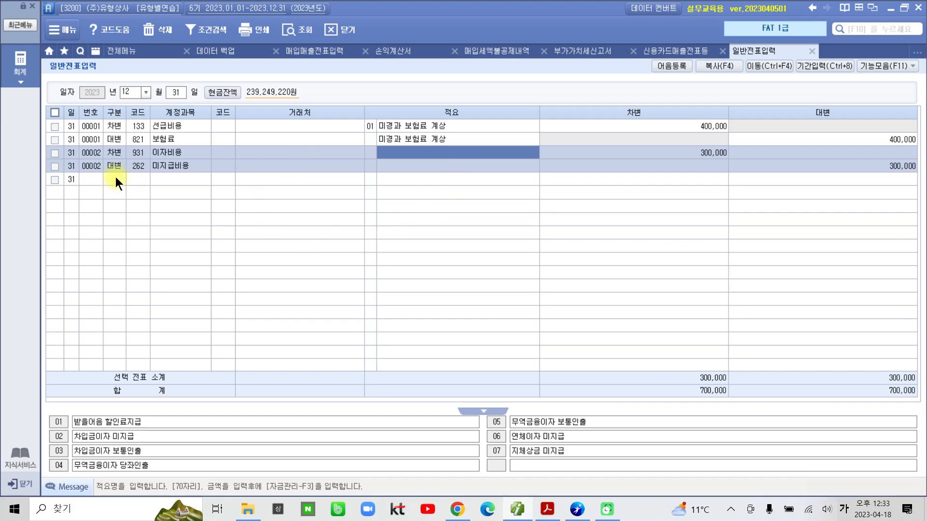
{"action": "left_click", "coordinate": [123, 153]}
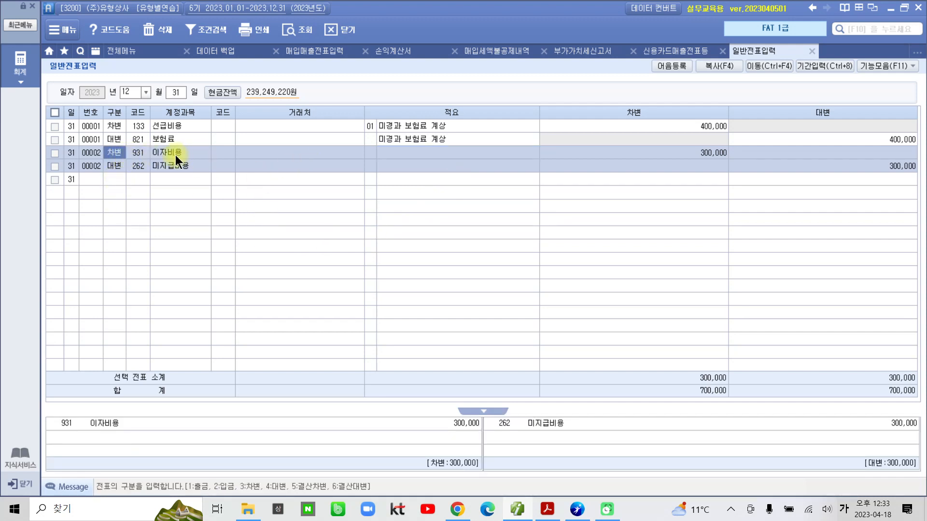
{"action": "key", "text": "Down"}
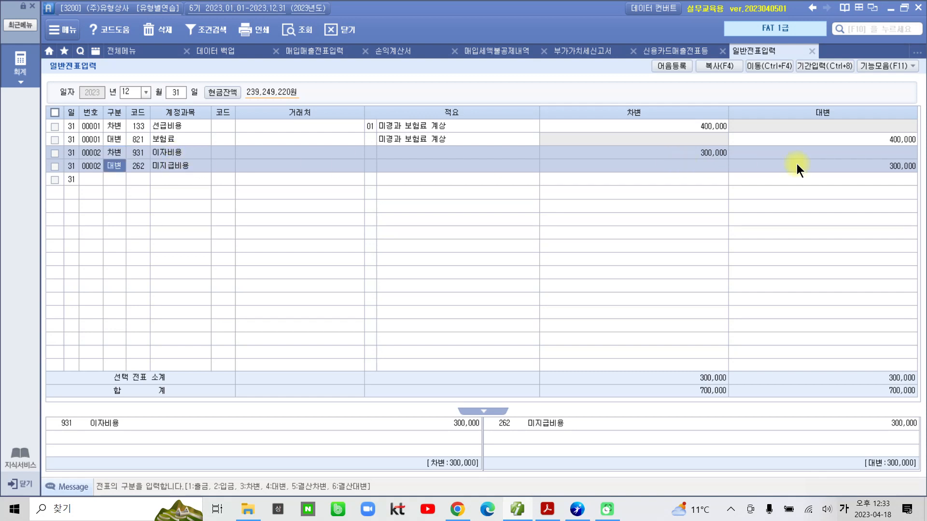
{"action": "left_click", "coordinate": [854, 166]}
{"action": "left_click", "coordinate": [706, 151]}
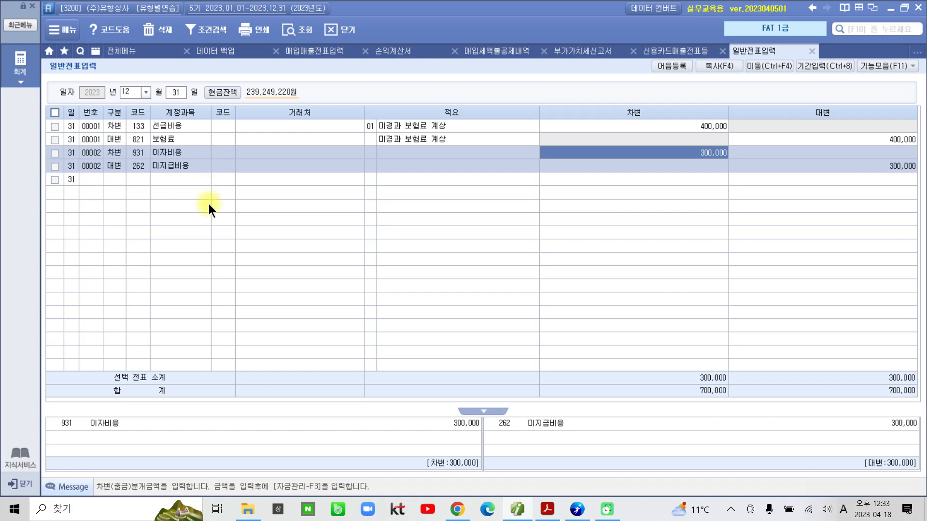
Draw a box around the 이자비용 and 미지급비용 lines and handwrite a circled 누락 note below with an arrow pointing to them.
{"action": "mouse_move", "coordinate": [66, 147]}
{"action": "left_mouse_down"}
{"action": "mouse_move", "coordinate": [918, 199]}
{"action": "mouse_move", "coordinate": [924, 185]}
{"action": "left_mouse_up"}
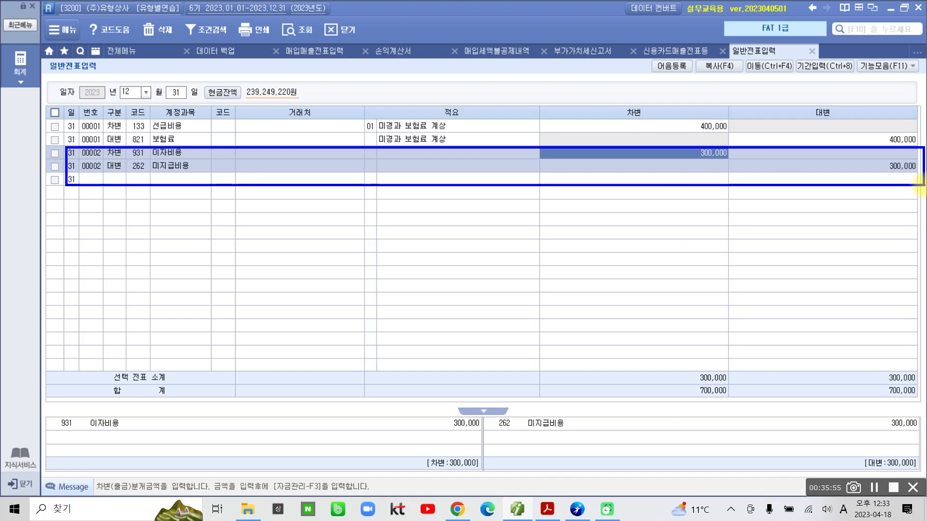
{"action": "mouse_move", "coordinate": [292, 213]}
{"action": "left_mouse_down"}
{"action": "mouse_move", "coordinate": [319, 211]}
{"action": "mouse_move", "coordinate": [326, 234]}
{"action": "left_mouse_up"}
{"action": "left_click_drag", "start_coordinate": [343, 202], "coordinate": [336, 251]}
{"action": "left_click_drag", "start_coordinate": [338, 224], "coordinate": [364, 225]}
{"action": "left_click_drag", "start_coordinate": [324, 263], "coordinate": [339, 265]}
{"action": "left_click_drag", "start_coordinate": [182, 176], "coordinate": [157, 248]}
{"action": "left_click_drag", "start_coordinate": [128, 274], "coordinate": [172, 261]}
{"action": "left_click_drag", "start_coordinate": [153, 279], "coordinate": [147, 302]}
{"action": "mouse_move", "coordinate": [176, 264]}
{"action": "left_mouse_down"}
{"action": "mouse_move", "coordinate": [188, 252]}
{"action": "mouse_move", "coordinate": [204, 266]}
{"action": "left_mouse_up"}
{"action": "left_click_drag", "start_coordinate": [206, 256], "coordinate": [225, 251]}
{"action": "left_click_drag", "start_coordinate": [180, 300], "coordinate": [204, 310]}
{"action": "mouse_move", "coordinate": [237, 228]}
{"action": "left_mouse_down"}
{"action": "mouse_move", "coordinate": [253, 230]}
{"action": "mouse_move", "coordinate": [237, 263]}
{"action": "left_mouse_up"}
{"action": "mouse_move", "coordinate": [251, 303]}
{"action": "left_mouse_down"}
{"action": "mouse_move", "coordinate": [253, 313]}
{"action": "mouse_move", "coordinate": [256, 307]}
{"action": "left_mouse_up"}
{"action": "mouse_move", "coordinate": [274, 328]}
{"action": "left_mouse_down"}
{"action": "mouse_move", "coordinate": [162, 352]}
{"action": "mouse_move", "coordinate": [278, 271]}
{"action": "mouse_move", "coordinate": [248, 331]}
{"action": "mouse_move", "coordinate": [263, 333]}
{"action": "left_mouse_up"}
{"action": "left_click_drag", "start_coordinate": [165, 190], "coordinate": [178, 182]}
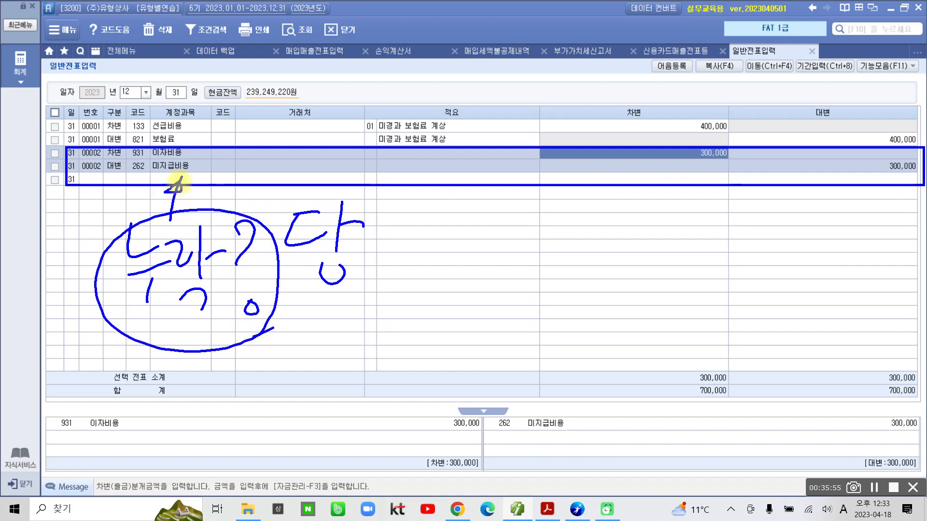
Handwrite 당기순이익 and 과대 beneath the voucher, underline both, and circle the 이자비용 debit amount.
{"action": "left_click_drag", "start_coordinate": [344, 263], "coordinate": [344, 264]}
{"action": "mouse_move", "coordinate": [377, 236]}
{"action": "left_mouse_down"}
{"action": "mouse_move", "coordinate": [391, 235]}
{"action": "mouse_move", "coordinate": [375, 263]}
{"action": "left_mouse_up"}
{"action": "mouse_move", "coordinate": [397, 229]}
{"action": "left_mouse_down"}
{"action": "mouse_move", "coordinate": [394, 264]}
{"action": "mouse_move", "coordinate": [429, 224]}
{"action": "left_mouse_up"}
{"action": "mouse_move", "coordinate": [429, 231]}
{"action": "left_mouse_down"}
{"action": "mouse_move", "coordinate": [444, 234]}
{"action": "mouse_move", "coordinate": [424, 271]}
{"action": "mouse_move", "coordinate": [472, 265]}
{"action": "mouse_move", "coordinate": [502, 244]}
{"action": "mouse_move", "coordinate": [528, 286]}
{"action": "left_mouse_up"}
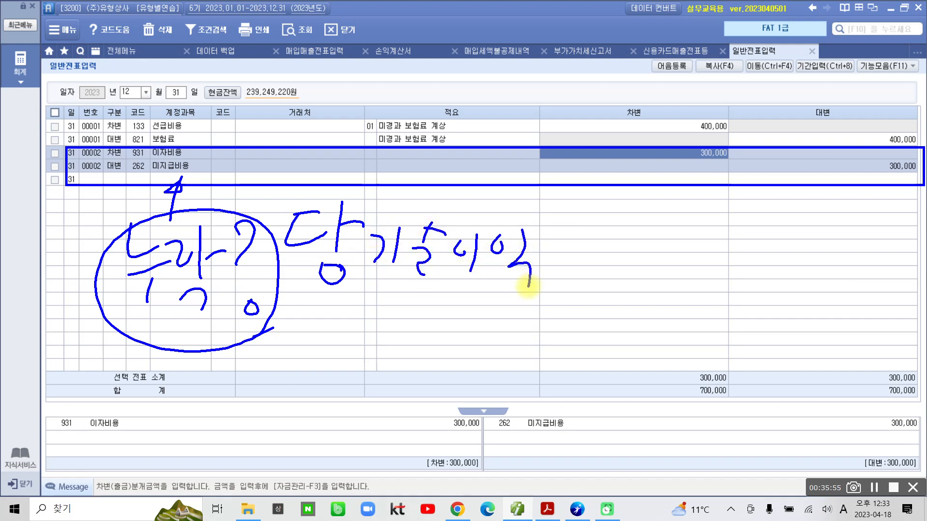
{"action": "left_click_drag", "start_coordinate": [607, 227], "coordinate": [629, 265]}
{"action": "mouse_move", "coordinate": [643, 225]}
{"action": "left_mouse_down"}
{"action": "mouse_move", "coordinate": [638, 289]}
{"action": "mouse_move", "coordinate": [673, 258]}
{"action": "mouse_move", "coordinate": [691, 273]}
{"action": "left_mouse_up"}
{"action": "mouse_move", "coordinate": [695, 244]}
{"action": "left_mouse_down"}
{"action": "mouse_move", "coordinate": [694, 275]}
{"action": "mouse_move", "coordinate": [713, 258]}
{"action": "left_mouse_up"}
{"action": "left_click_drag", "start_coordinate": [715, 241], "coordinate": [714, 274]}
{"action": "mouse_move", "coordinate": [722, 168]}
{"action": "left_mouse_down"}
{"action": "mouse_move", "coordinate": [738, 134]}
{"action": "mouse_move", "coordinate": [727, 183]}
{"action": "left_mouse_up"}
{"action": "left_click_drag", "start_coordinate": [718, 263], "coordinate": [709, 288]}
{"action": "left_click_drag", "start_coordinate": [325, 293], "coordinate": [485, 304]}
{"action": "left_click_drag", "start_coordinate": [609, 294], "coordinate": [712, 305]}
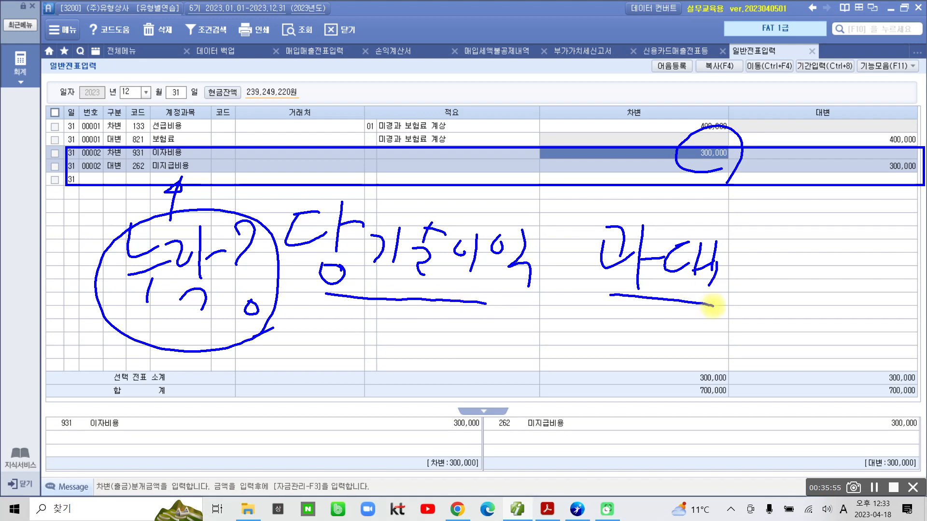
Circle the 미지급비용 credit amount and handwrite 부채 and 과소 with underlines on the second row of notes.
{"action": "mouse_move", "coordinate": [902, 157]}
{"action": "left_mouse_down"}
{"action": "mouse_move", "coordinate": [886, 195]}
{"action": "mouse_move", "coordinate": [918, 164]}
{"action": "mouse_move", "coordinate": [911, 196]}
{"action": "left_mouse_up"}
{"action": "left_click_drag", "start_coordinate": [331, 332], "coordinate": [327, 366]}
{"action": "left_click_drag", "start_coordinate": [361, 316], "coordinate": [352, 357]}
{"action": "mouse_move", "coordinate": [317, 381]}
{"action": "left_mouse_down"}
{"action": "mouse_move", "coordinate": [374, 380]}
{"action": "mouse_move", "coordinate": [342, 398]}
{"action": "left_mouse_up"}
{"action": "mouse_move", "coordinate": [393, 331]}
{"action": "left_mouse_down"}
{"action": "mouse_move", "coordinate": [400, 357]}
{"action": "mouse_move", "coordinate": [377, 380]}
{"action": "left_mouse_up"}
{"action": "left_click_drag", "start_coordinate": [389, 374], "coordinate": [418, 387]}
{"action": "mouse_move", "coordinate": [415, 373]}
{"action": "left_mouse_down"}
{"action": "mouse_move", "coordinate": [432, 370]}
{"action": "mouse_move", "coordinate": [440, 416]}
{"action": "left_mouse_up"}
{"action": "left_click_drag", "start_coordinate": [595, 342], "coordinate": [622, 367]}
{"action": "mouse_move", "coordinate": [615, 355]}
{"action": "left_mouse_down"}
{"action": "mouse_move", "coordinate": [617, 381]}
{"action": "mouse_move", "coordinate": [632, 371]}
{"action": "left_mouse_up"}
{"action": "left_click_drag", "start_coordinate": [654, 338], "coordinate": [639, 412]}
{"action": "left_click_drag", "start_coordinate": [642, 381], "coordinate": [667, 384]}
{"action": "left_click_drag", "start_coordinate": [694, 357], "coordinate": [669, 388]}
{"action": "mouse_move", "coordinate": [686, 372]}
{"action": "left_mouse_down"}
{"action": "mouse_move", "coordinate": [705, 384]}
{"action": "mouse_move", "coordinate": [706, 400]}
{"action": "left_mouse_up"}
{"action": "left_click_drag", "start_coordinate": [323, 398], "coordinate": [495, 411]}
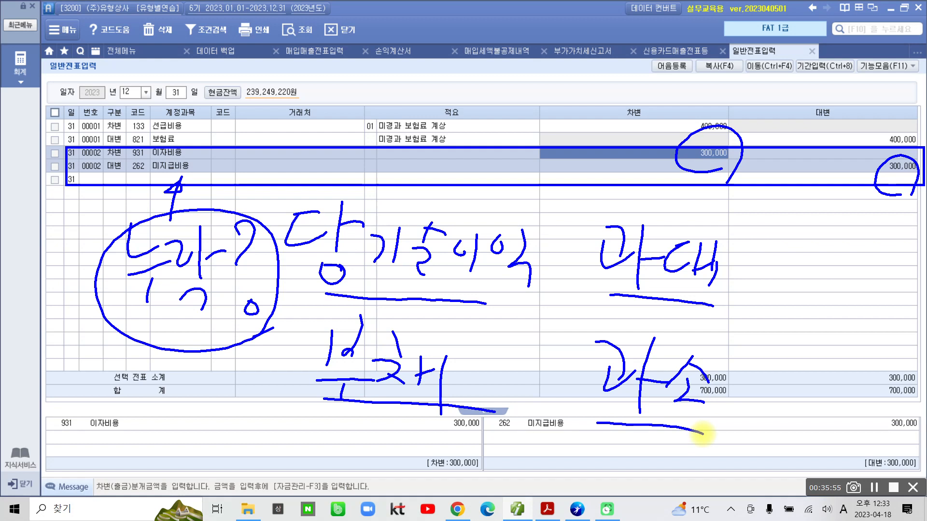
Handwrite 자본 and 과대 with underlines on the third row of notes, and clear all pen marks.
{"action": "mouse_move", "coordinate": [299, 417]}
{"action": "left_mouse_down"}
{"action": "mouse_move", "coordinate": [319, 426]}
{"action": "mouse_move", "coordinate": [304, 461]}
{"action": "left_mouse_up"}
{"action": "left_click_drag", "start_coordinate": [320, 456], "coordinate": [338, 473]}
{"action": "left_click_drag", "start_coordinate": [358, 412], "coordinate": [355, 483]}
{"action": "left_click_drag", "start_coordinate": [356, 451], "coordinate": [387, 456]}
{"action": "mouse_move", "coordinate": [421, 415]}
{"action": "left_mouse_down"}
{"action": "mouse_move", "coordinate": [418, 453]}
{"action": "mouse_move", "coordinate": [418, 437]}
{"action": "mouse_move", "coordinate": [428, 456]}
{"action": "left_mouse_up"}
{"action": "mouse_move", "coordinate": [404, 458]}
{"action": "left_mouse_down"}
{"action": "mouse_move", "coordinate": [444, 454]}
{"action": "mouse_move", "coordinate": [444, 476]}
{"action": "left_mouse_up"}
{"action": "left_click_drag", "start_coordinate": [293, 480], "coordinate": [453, 488]}
{"action": "mouse_move", "coordinate": [579, 444]}
{"action": "left_mouse_down"}
{"action": "mouse_move", "coordinate": [585, 478]}
{"action": "mouse_move", "coordinate": [608, 476]}
{"action": "left_mouse_up"}
{"action": "left_click_drag", "start_coordinate": [623, 437], "coordinate": [620, 497]}
{"action": "mouse_move", "coordinate": [663, 461]}
{"action": "left_mouse_down"}
{"action": "mouse_move", "coordinate": [636, 472]}
{"action": "mouse_move", "coordinate": [669, 482]}
{"action": "left_mouse_up"}
{"action": "mouse_move", "coordinate": [676, 454]}
{"action": "left_mouse_down"}
{"action": "mouse_move", "coordinate": [675, 483]}
{"action": "mouse_move", "coordinate": [693, 472]}
{"action": "left_mouse_up"}
{"action": "left_click_drag", "start_coordinate": [693, 455], "coordinate": [691, 500]}
{"action": "left_click_drag", "start_coordinate": [560, 484], "coordinate": [712, 505]}
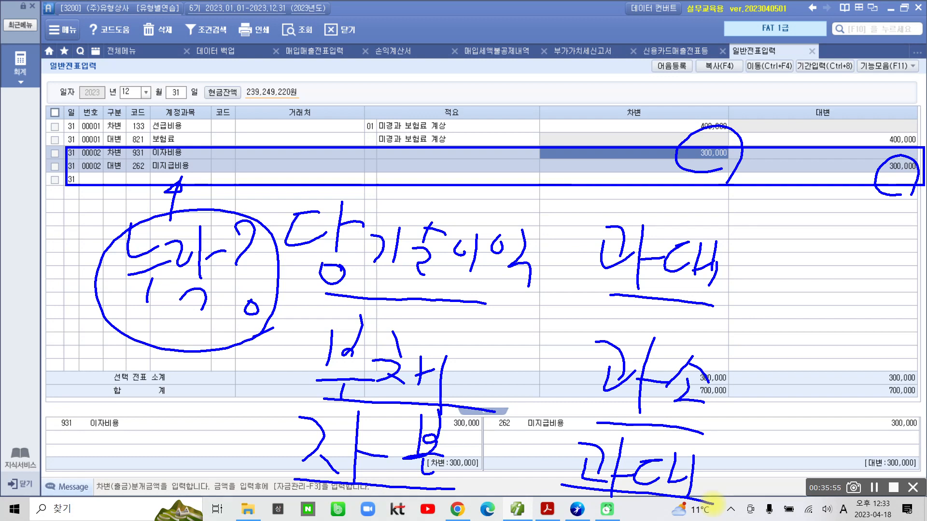
{"action": "left_click_drag", "start_coordinate": [582, 489], "coordinate": [699, 504]}
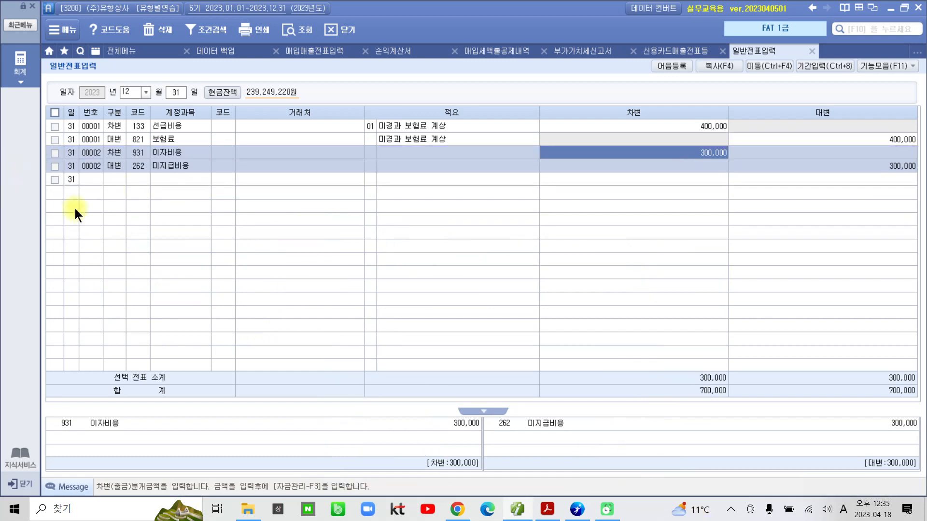
Switch to the exercise PDF in Acrobat Reader and highlight 정기적금에 대한 기간경과분 미수이자 and 계상하다 in item 3.
{"action": "left_click", "coordinate": [115, 179]}
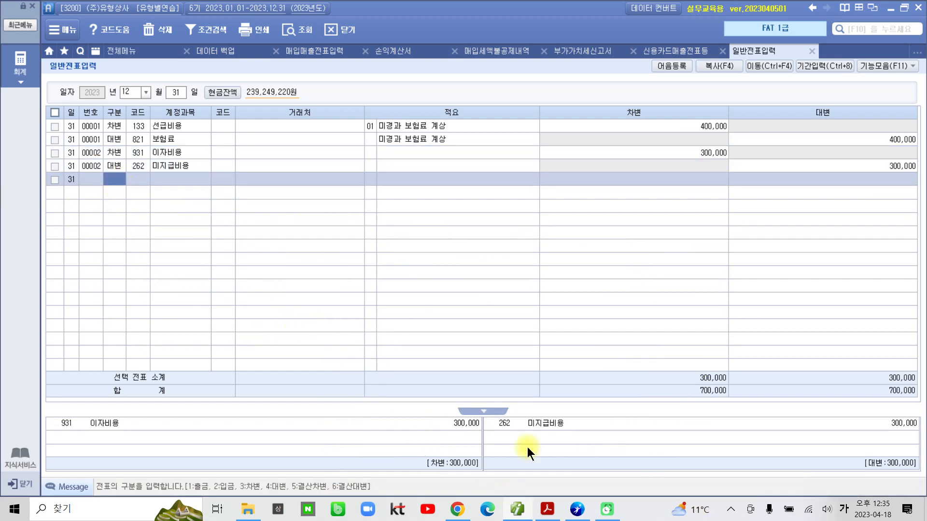
{"action": "left_click", "coordinate": [548, 509]}
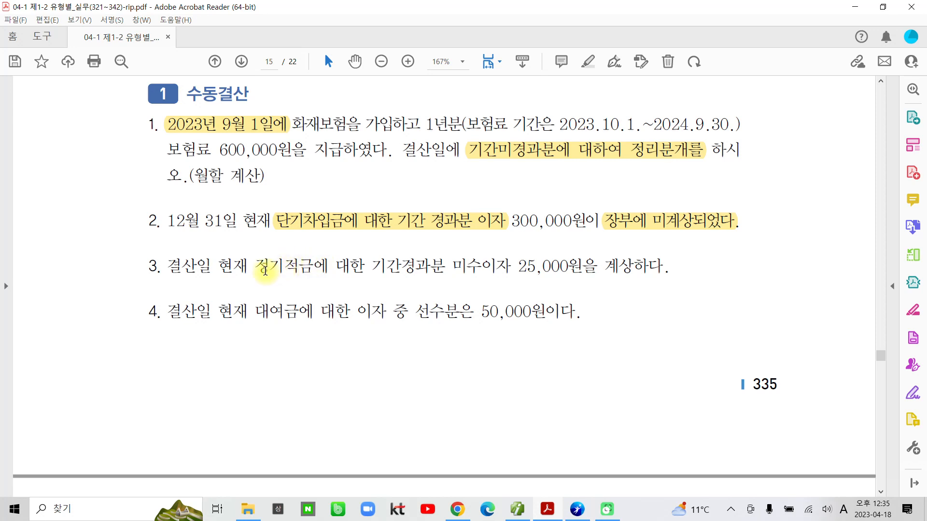
{"action": "left_click_drag", "start_coordinate": [265, 270], "coordinate": [482, 270]}
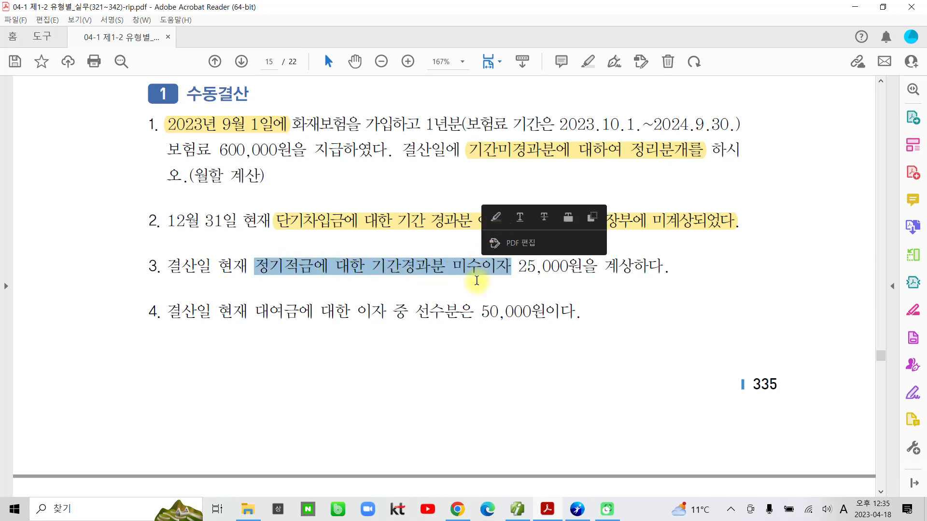
{"action": "left_click", "coordinate": [495, 225]}
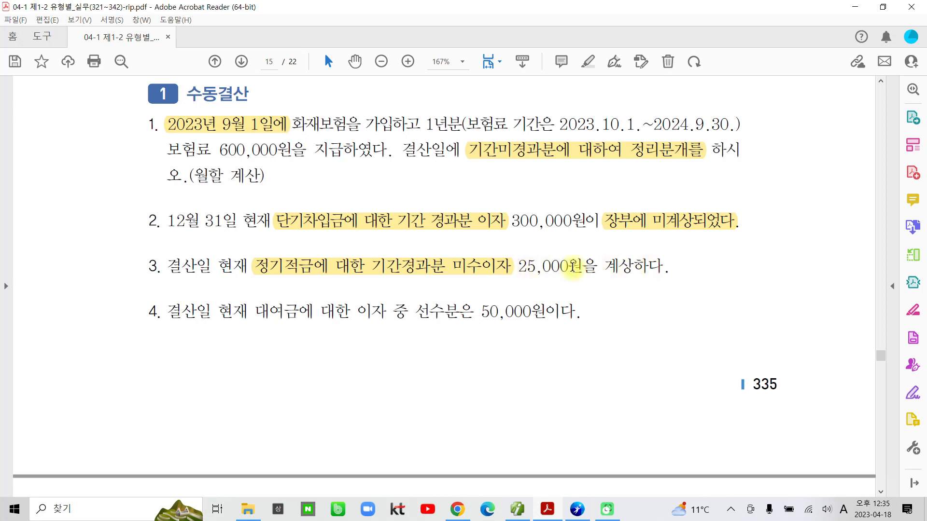
{"action": "left_click_drag", "start_coordinate": [605, 266], "coordinate": [669, 266]}
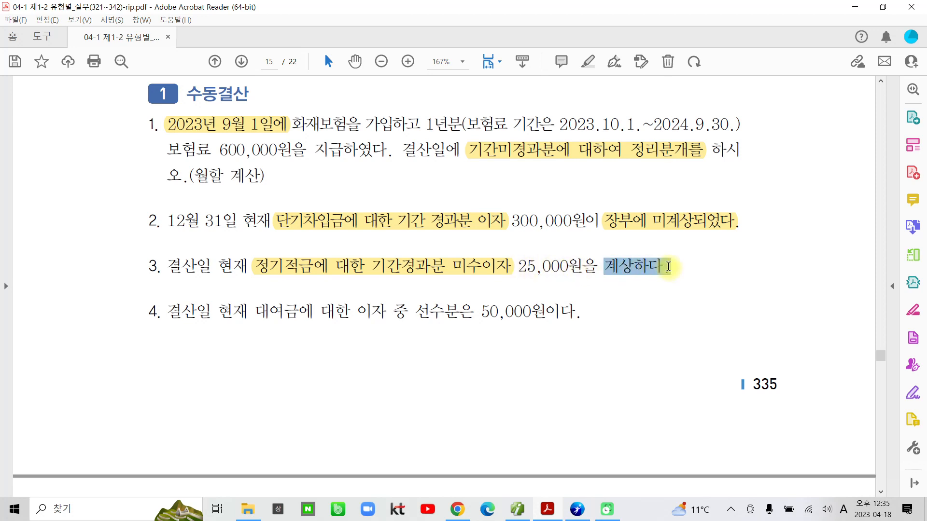
{"action": "left_click", "coordinate": [683, 218]}
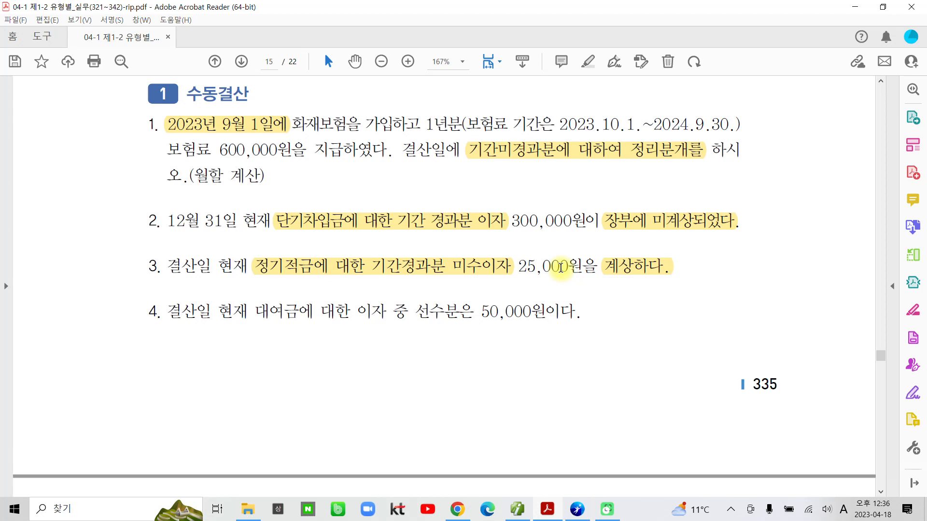
{"action": "left_click", "coordinate": [515, 267]}
{"action": "left_click", "coordinate": [541, 272]}
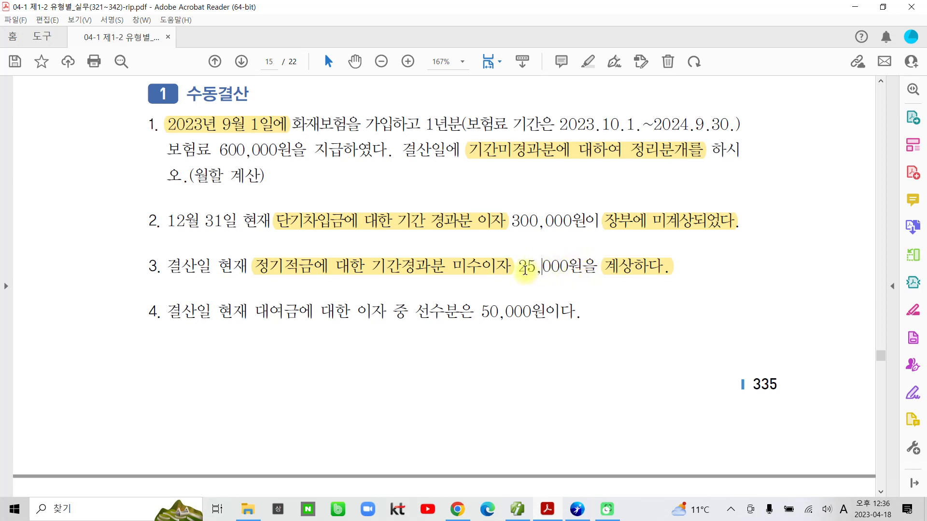
{"action": "left_click", "coordinate": [534, 269]}
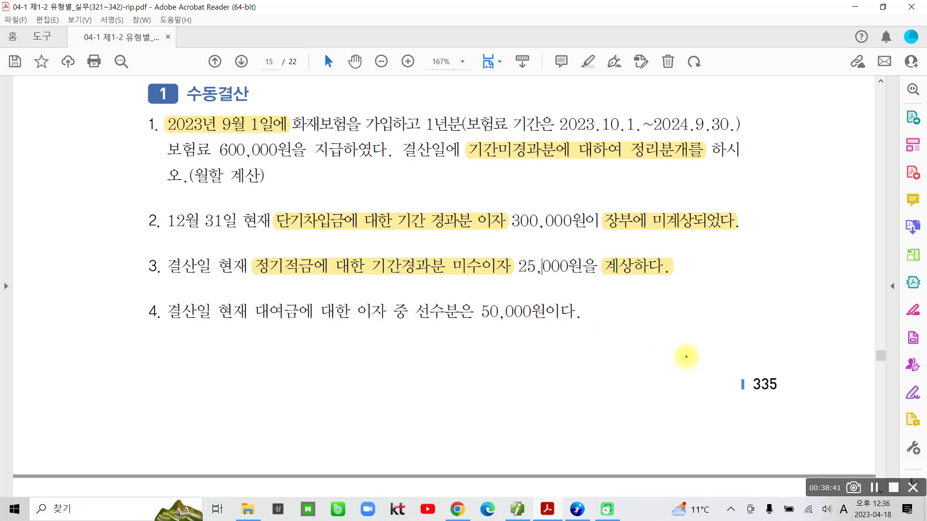
Handwrite 차) 미수수익 beneath item 3 as the debit side of the closing entry.
{"action": "mouse_move", "coordinate": [305, 285]}
{"action": "left_mouse_down"}
{"action": "mouse_move", "coordinate": [304, 313]}
{"action": "mouse_move", "coordinate": [319, 295]}
{"action": "mouse_move", "coordinate": [330, 322]}
{"action": "mouse_move", "coordinate": [367, 289]}
{"action": "mouse_move", "coordinate": [357, 304]}
{"action": "mouse_move", "coordinate": [388, 290]}
{"action": "mouse_move", "coordinate": [408, 300]}
{"action": "mouse_move", "coordinate": [392, 320]}
{"action": "left_mouse_up"}
{"action": "mouse_move", "coordinate": [411, 284]}
{"action": "left_mouse_down"}
{"action": "mouse_move", "coordinate": [440, 289]}
{"action": "mouse_move", "coordinate": [441, 322]}
{"action": "left_mouse_up"}
{"action": "left_click_drag", "start_coordinate": [258, 261], "coordinate": [279, 313]}
{"action": "left_click_drag", "start_coordinate": [290, 273], "coordinate": [281, 316]}
Handwrite 대) 이자수익 beneath item 3 as the credit side of the entry, and clear all pen marks.
{"action": "left_click_drag", "start_coordinate": [576, 288], "coordinate": [625, 317]}
{"action": "mouse_move", "coordinate": [665, 281]}
{"action": "left_mouse_down"}
{"action": "mouse_move", "coordinate": [685, 288]}
{"action": "mouse_move", "coordinate": [668, 284]}
{"action": "left_mouse_up"}
{"action": "mouse_move", "coordinate": [691, 273]}
{"action": "left_mouse_down"}
{"action": "mouse_move", "coordinate": [692, 316]}
{"action": "mouse_move", "coordinate": [701, 304]}
{"action": "mouse_move", "coordinate": [734, 305]}
{"action": "left_mouse_up"}
{"action": "mouse_move", "coordinate": [730, 266]}
{"action": "left_mouse_down"}
{"action": "mouse_move", "coordinate": [731, 314]}
{"action": "mouse_move", "coordinate": [741, 291]}
{"action": "left_mouse_up"}
{"action": "left_click_drag", "start_coordinate": [761, 271], "coordinate": [754, 292]}
{"action": "left_click_drag", "start_coordinate": [761, 279], "coordinate": [772, 291]}
{"action": "left_click_drag", "start_coordinate": [748, 300], "coordinate": [780, 296]}
{"action": "left_click_drag", "start_coordinate": [771, 299], "coordinate": [771, 313]}
{"action": "left_click_drag", "start_coordinate": [797, 283], "coordinate": [809, 292]}
{"action": "left_click_drag", "start_coordinate": [802, 300], "coordinate": [811, 314]}
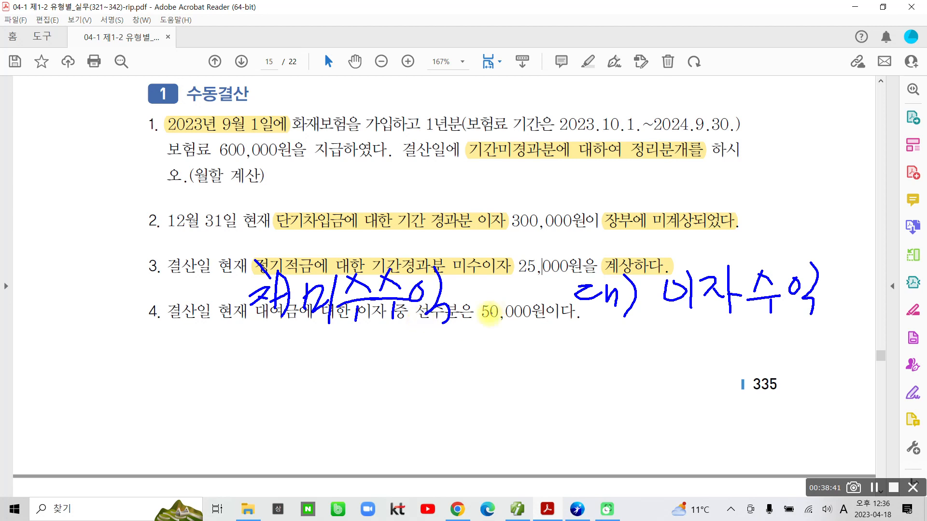
{"action": "key", "text": "Escape"}
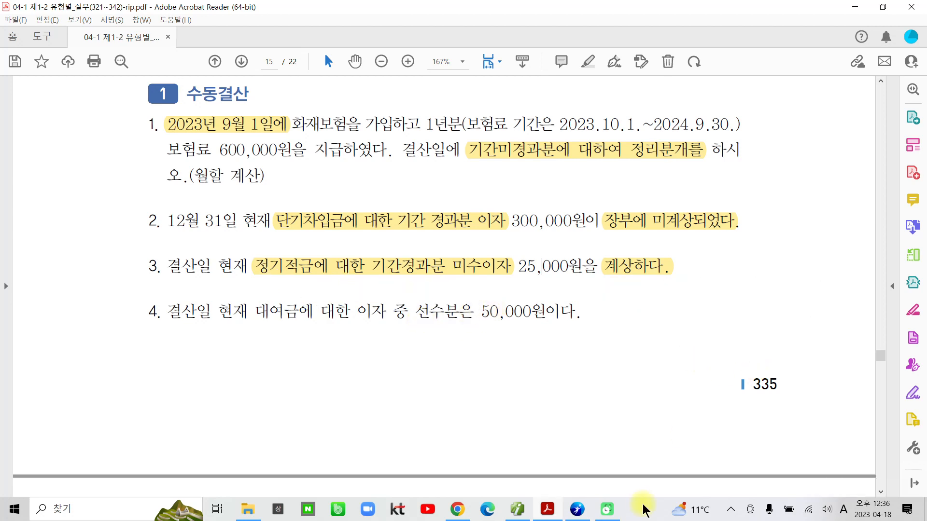
Switch to the accounting program's 일반전표입력 screen and enter a December 31 차변 line for 116 미수수익 with 25,000.
{"action": "left_click", "coordinate": [548, 509]}
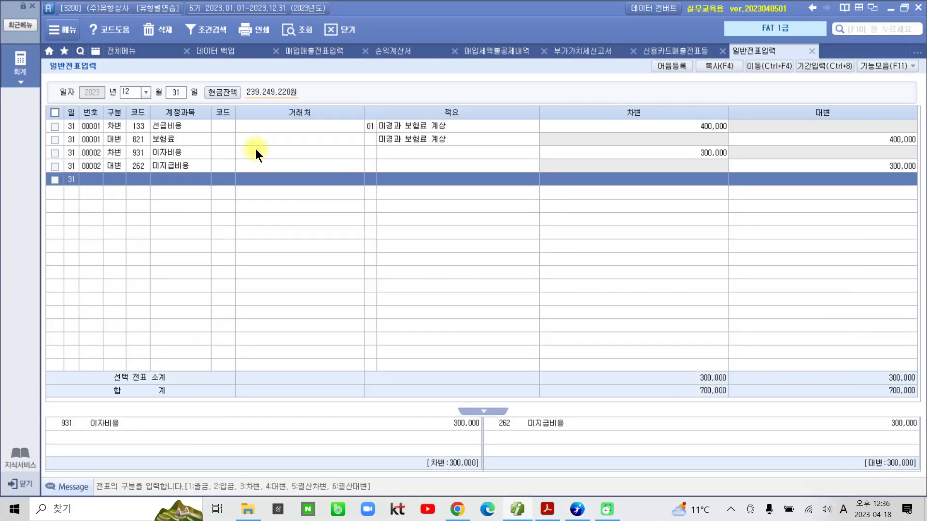
{"action": "left_click", "coordinate": [117, 177]}
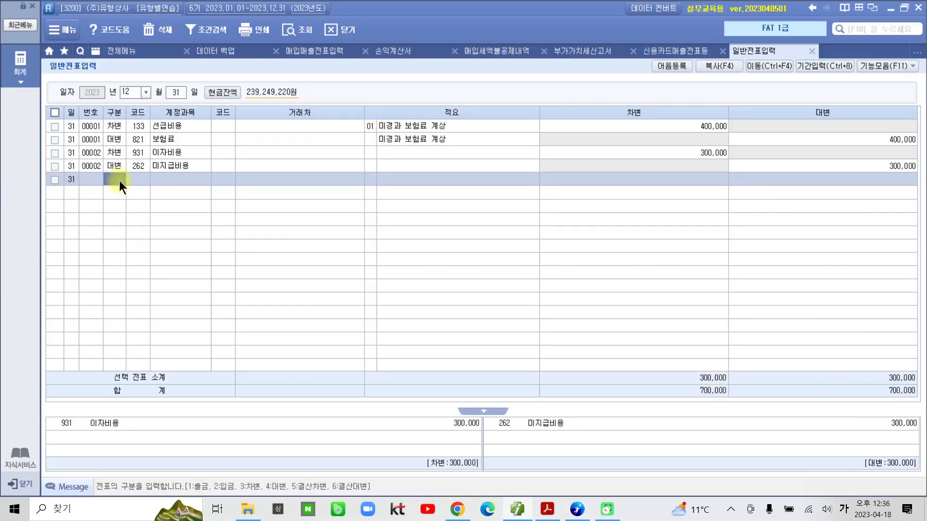
{"action": "type", "text": "3"}
{"action": "key", "text": "Return"}
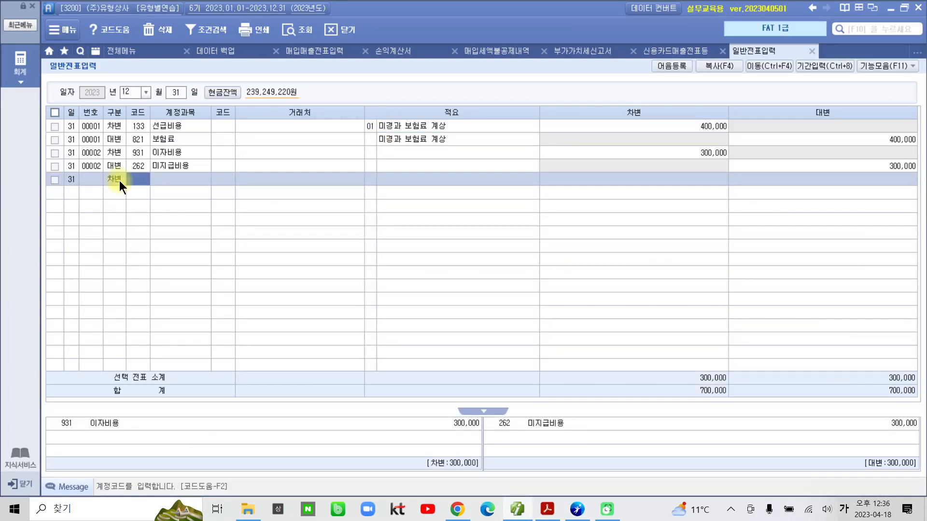
{"action": "type", "text": "미수"}
{"action": "key", "text": "Return"}
{"action": "key", "text": "Down"}
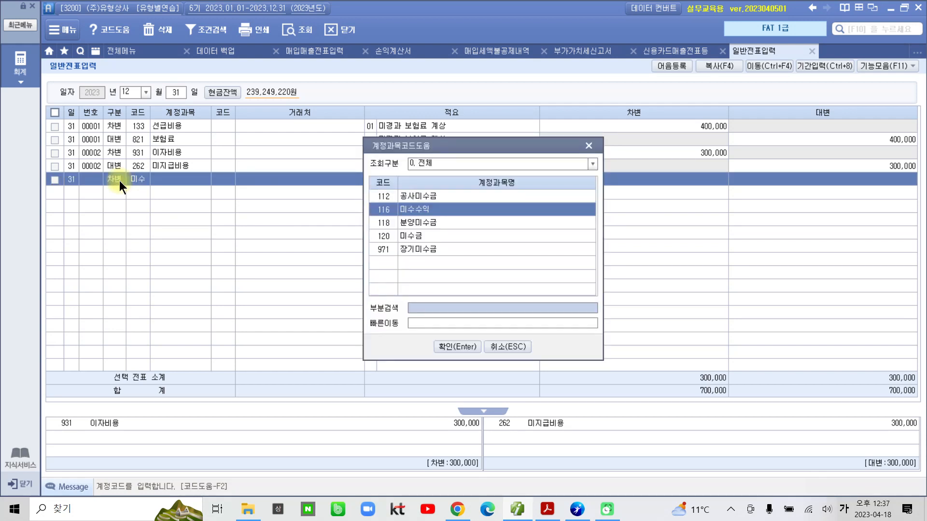
{"action": "key", "text": "Return"}
{"action": "key", "text": "Return"}
{"action": "key", "text": "Return"}
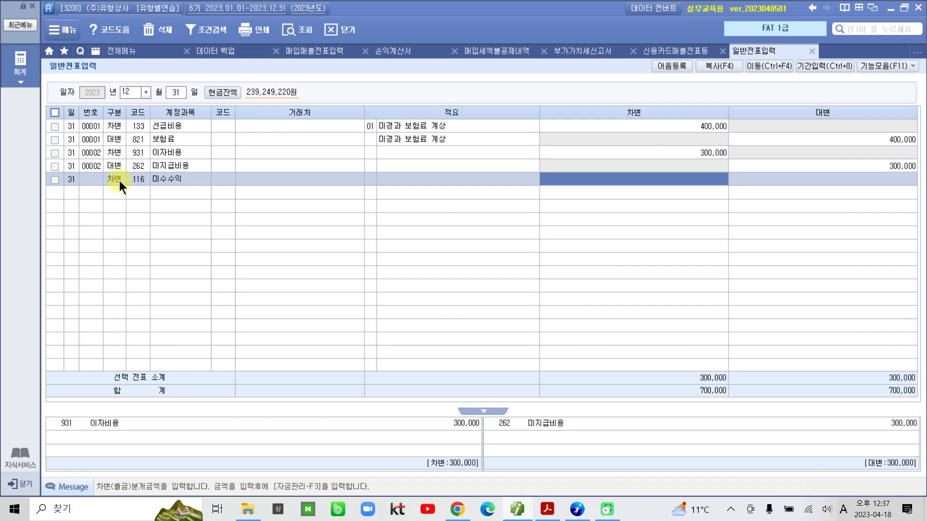
{"action": "type", "text": "25,000"}
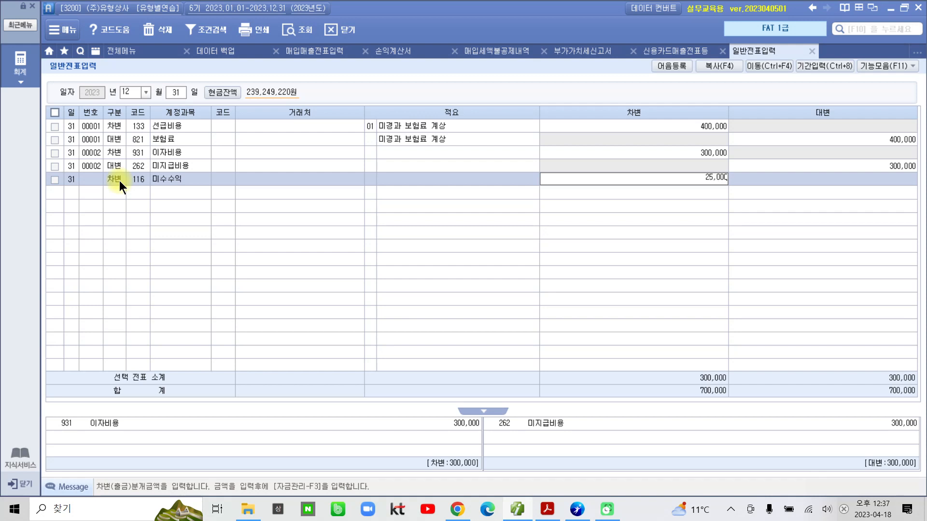
{"action": "key", "text": "Return"}
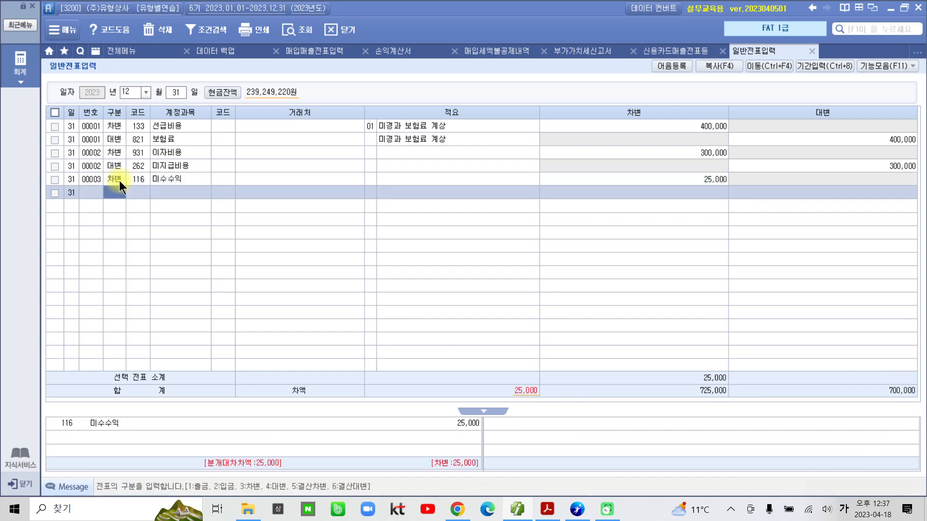
Enter the matching 대변 line for 901 이자수익 with 25,000.
{"action": "type", "text": "4"}
{"action": "type", "text": "이자"}
{"action": "key", "text": "Return"}
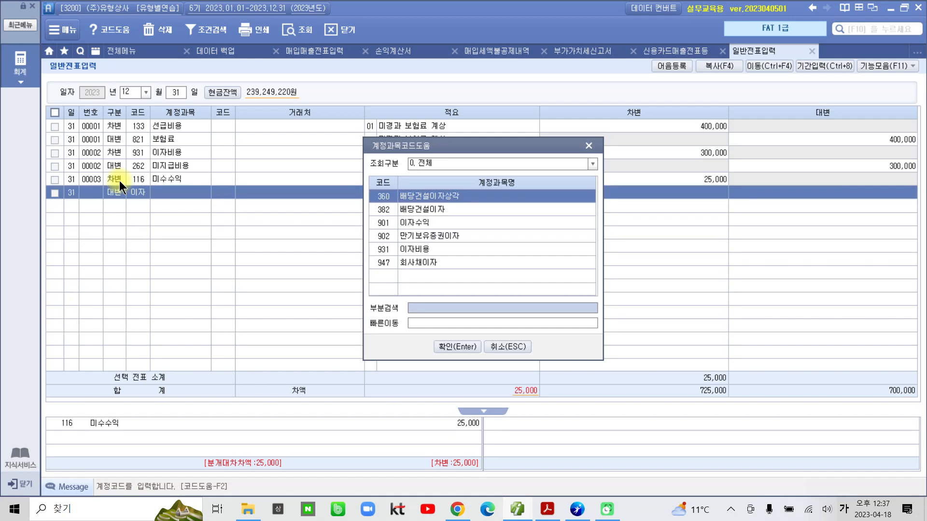
{"action": "key", "text": "Down"}
{"action": "key", "text": "Down"}
{"action": "key", "text": "Down"}
{"action": "key", "text": "Up"}
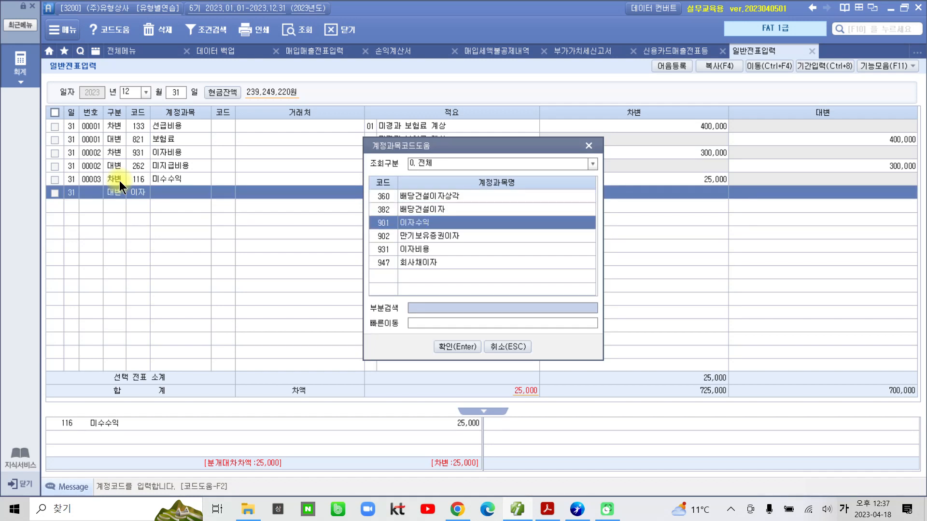
{"action": "key", "text": "Return"}
{"action": "key", "text": "Return"}
{"action": "key", "text": "Return"}
{"action": "key", "text": "Return"}
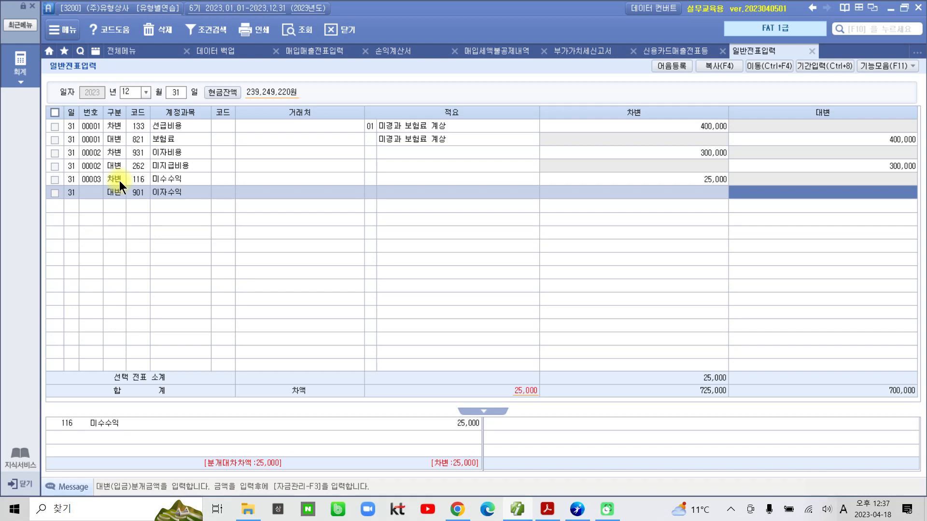
{"action": "type", "text": "25+"}
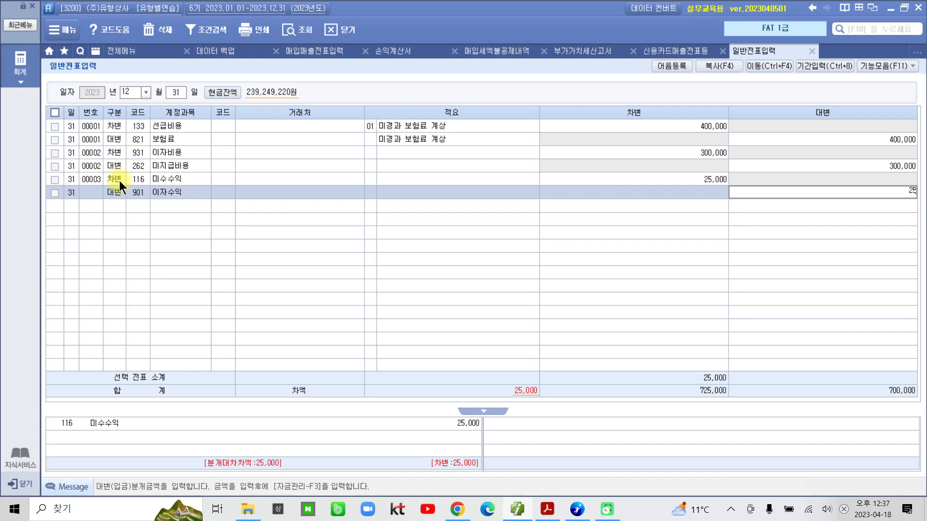
{"action": "key", "text": "Return"}
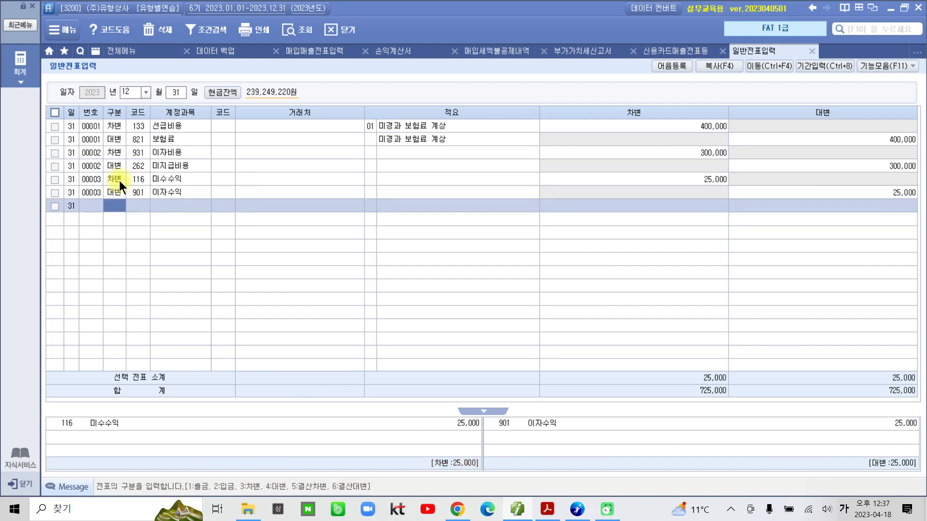
Select voucher 00003, circle its 미수수익 and 이자수익 lines with the pen, and handwrite 누락? below.
{"action": "left_click", "coordinate": [124, 181]}
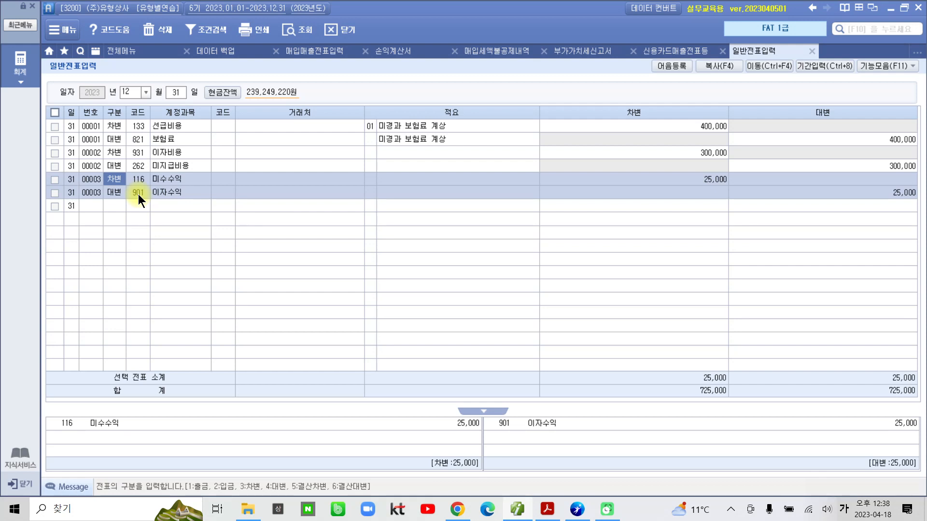
{"action": "mouse_move", "coordinate": [64, 171]}
{"action": "left_mouse_down"}
{"action": "mouse_move", "coordinate": [174, 201]}
{"action": "mouse_move", "coordinate": [555, 211]}
{"action": "mouse_move", "coordinate": [873, 209]}
{"action": "mouse_move", "coordinate": [888, 185]}
{"action": "mouse_move", "coordinate": [628, 168]}
{"action": "mouse_move", "coordinate": [56, 166]}
{"action": "left_mouse_up"}
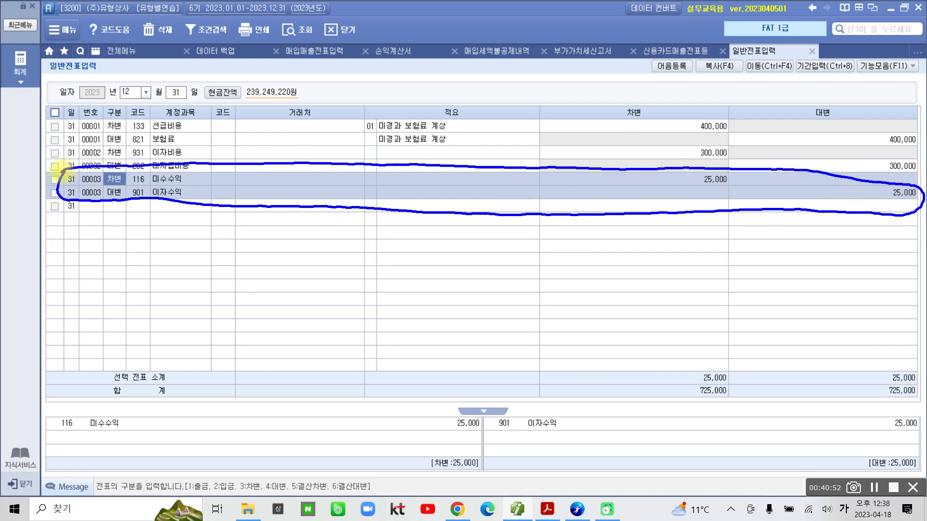
{"action": "mouse_move", "coordinate": [86, 204]}
{"action": "left_mouse_down"}
{"action": "mouse_move", "coordinate": [93, 224]}
{"action": "mouse_move", "coordinate": [104, 225]}
{"action": "left_mouse_up"}
{"action": "mouse_move", "coordinate": [66, 250]}
{"action": "left_mouse_down"}
{"action": "mouse_move", "coordinate": [114, 239]}
{"action": "mouse_move", "coordinate": [92, 273]}
{"action": "left_mouse_up"}
{"action": "left_click_drag", "start_coordinate": [123, 221], "coordinate": [141, 242]}
{"action": "mouse_move", "coordinate": [155, 212]}
{"action": "left_mouse_down"}
{"action": "mouse_move", "coordinate": [152, 239]}
{"action": "mouse_move", "coordinate": [177, 222]}
{"action": "left_mouse_up"}
{"action": "mouse_move", "coordinate": [128, 272]}
{"action": "left_mouse_down"}
{"action": "mouse_move", "coordinate": [149, 269]}
{"action": "mouse_move", "coordinate": [145, 289]}
{"action": "left_mouse_up"}
{"action": "left_click_drag", "start_coordinate": [203, 217], "coordinate": [199, 285]}
Handwrite the circled numbers ① to ④ in a column beside the 누락? note.
{"action": "mouse_move", "coordinate": [357, 226]}
{"action": "left_mouse_down"}
{"action": "mouse_move", "coordinate": [348, 244]}
{"action": "mouse_move", "coordinate": [362, 245]}
{"action": "left_mouse_up"}
{"action": "mouse_move", "coordinate": [340, 285]}
{"action": "left_mouse_down"}
{"action": "mouse_move", "coordinate": [362, 294]}
{"action": "mouse_move", "coordinate": [362, 277]}
{"action": "left_mouse_up"}
{"action": "mouse_move", "coordinate": [333, 338]}
{"action": "left_mouse_down"}
{"action": "mouse_move", "coordinate": [335, 356]}
{"action": "mouse_move", "coordinate": [353, 355]}
{"action": "mouse_move", "coordinate": [344, 374]}
{"action": "left_mouse_up"}
{"action": "mouse_move", "coordinate": [329, 399]}
{"action": "left_mouse_down"}
{"action": "mouse_move", "coordinate": [331, 424]}
{"action": "mouse_move", "coordinate": [314, 404]}
{"action": "mouse_move", "coordinate": [343, 428]}
{"action": "left_mouse_up"}
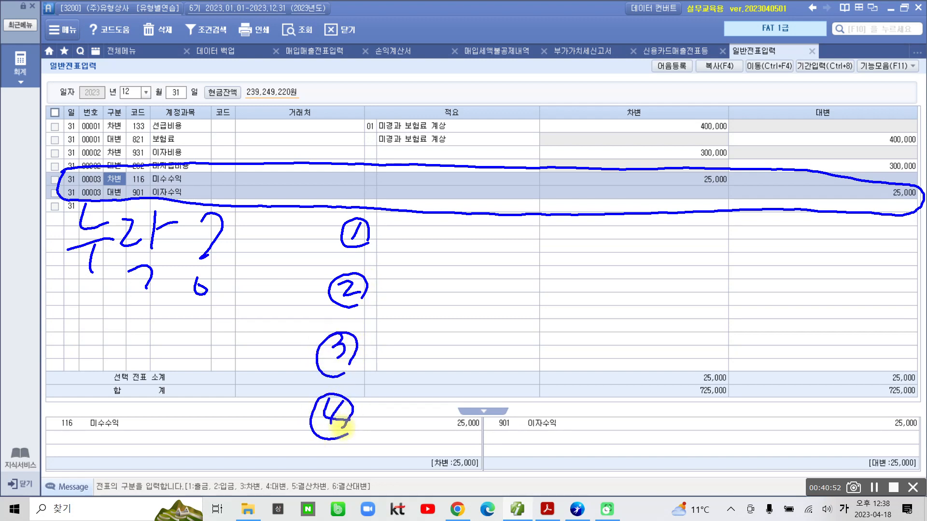
Underline the 누락? note and handwrite 잘못 beneath it.
{"action": "left_click_drag", "start_coordinate": [68, 300], "coordinate": [210, 303]}
{"action": "mouse_move", "coordinate": [124, 339]}
{"action": "left_mouse_down"}
{"action": "mouse_move", "coordinate": [147, 342]}
{"action": "mouse_move", "coordinate": [126, 377]}
{"action": "left_mouse_up"}
{"action": "left_click_drag", "start_coordinate": [139, 356], "coordinate": [153, 372]}
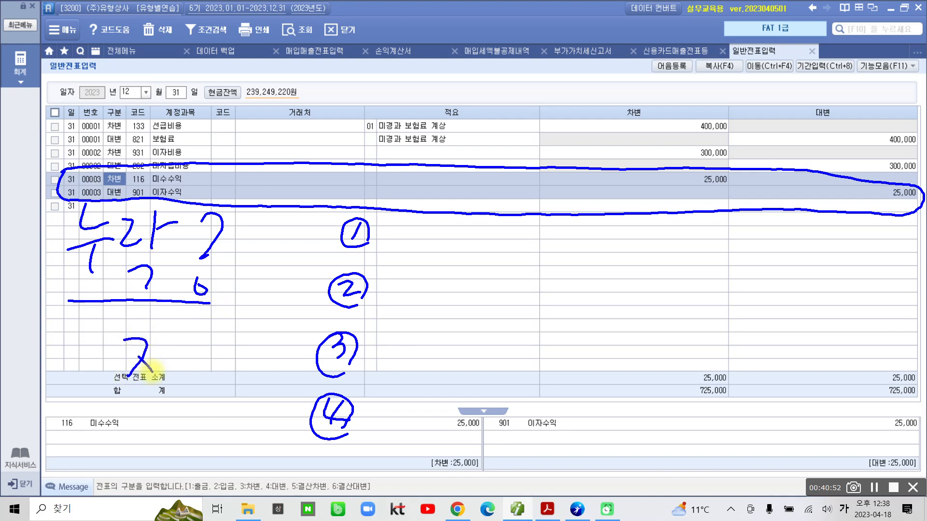
{"action": "left_click_drag", "start_coordinate": [169, 331], "coordinate": [165, 381]}
{"action": "left_click_drag", "start_coordinate": [167, 358], "coordinate": [191, 351]}
{"action": "left_click_drag", "start_coordinate": [135, 400], "coordinate": [180, 414]}
{"action": "left_click_drag", "start_coordinate": [193, 344], "coordinate": [190, 373]}
{"action": "left_click_drag", "start_coordinate": [196, 345], "coordinate": [217, 371]}
{"action": "mouse_move", "coordinate": [203, 376]}
{"action": "left_mouse_down"}
{"action": "mouse_move", "coordinate": [202, 399]}
{"action": "mouse_move", "coordinate": [215, 400]}
{"action": "left_mouse_up"}
{"action": "left_click_drag", "start_coordinate": [207, 406], "coordinate": [192, 429]}
{"action": "left_click_drag", "start_coordinate": [205, 413], "coordinate": [227, 419]}
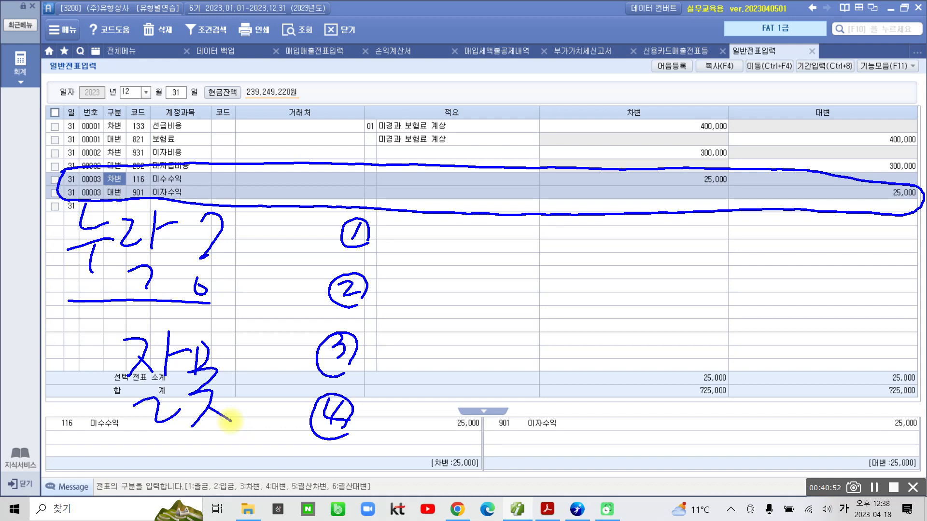
Handwrite 순이익 25,000 과소 as option ①.
{"action": "left_click_drag", "start_coordinate": [406, 227], "coordinate": [431, 220]}
{"action": "mouse_move", "coordinate": [401, 239]}
{"action": "left_mouse_down"}
{"action": "mouse_move", "coordinate": [431, 232]}
{"action": "mouse_move", "coordinate": [420, 246]}
{"action": "left_mouse_up"}
{"action": "left_click_drag", "start_coordinate": [416, 244], "coordinate": [420, 256]}
{"action": "mouse_move", "coordinate": [452, 230]}
{"action": "left_mouse_down"}
{"action": "mouse_move", "coordinate": [445, 233]}
{"action": "mouse_move", "coordinate": [464, 255]}
{"action": "left_mouse_up"}
{"action": "left_click_drag", "start_coordinate": [478, 217], "coordinate": [499, 242]}
{"action": "mouse_move", "coordinate": [480, 239]}
{"action": "left_mouse_down"}
{"action": "mouse_move", "coordinate": [497, 248]}
{"action": "mouse_move", "coordinate": [490, 261]}
{"action": "left_mouse_up"}
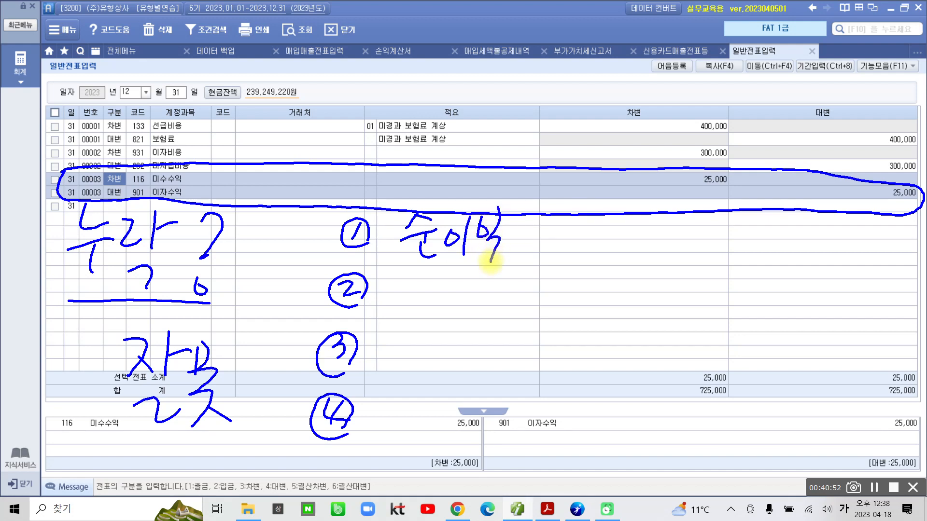
{"action": "mouse_move", "coordinate": [537, 235]}
{"action": "left_mouse_down"}
{"action": "mouse_move", "coordinate": [536, 247]}
{"action": "mouse_move", "coordinate": [554, 248]}
{"action": "left_mouse_up"}
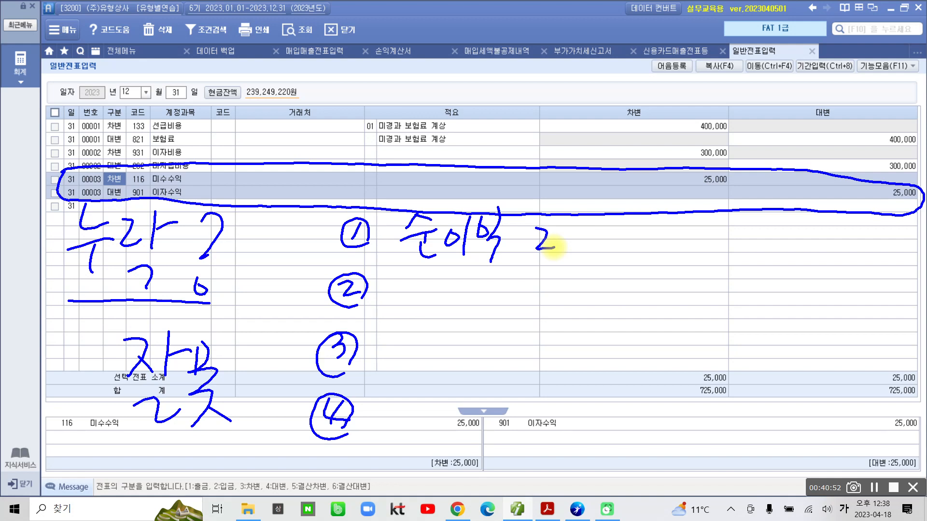
{"action": "left_click_drag", "start_coordinate": [573, 212], "coordinate": [564, 256]}
{"action": "mouse_move", "coordinate": [573, 229]}
{"action": "left_mouse_down"}
{"action": "mouse_move", "coordinate": [586, 227]}
{"action": "mouse_move", "coordinate": [612, 251]}
{"action": "mouse_move", "coordinate": [627, 241]}
{"action": "mouse_move", "coordinate": [660, 254]}
{"action": "left_mouse_up"}
{"action": "left_click", "coordinate": [582, 257]}
{"action": "mouse_move", "coordinate": [680, 222]}
{"action": "left_mouse_down"}
{"action": "mouse_move", "coordinate": [679, 260]}
{"action": "mouse_move", "coordinate": [695, 244]}
{"action": "left_mouse_up"}
{"action": "mouse_move", "coordinate": [701, 234]}
{"action": "left_mouse_down"}
{"action": "mouse_move", "coordinate": [713, 242]}
{"action": "mouse_move", "coordinate": [710, 255]}
{"action": "left_mouse_up"}
{"action": "left_click_drag", "start_coordinate": [695, 258], "coordinate": [724, 258]}
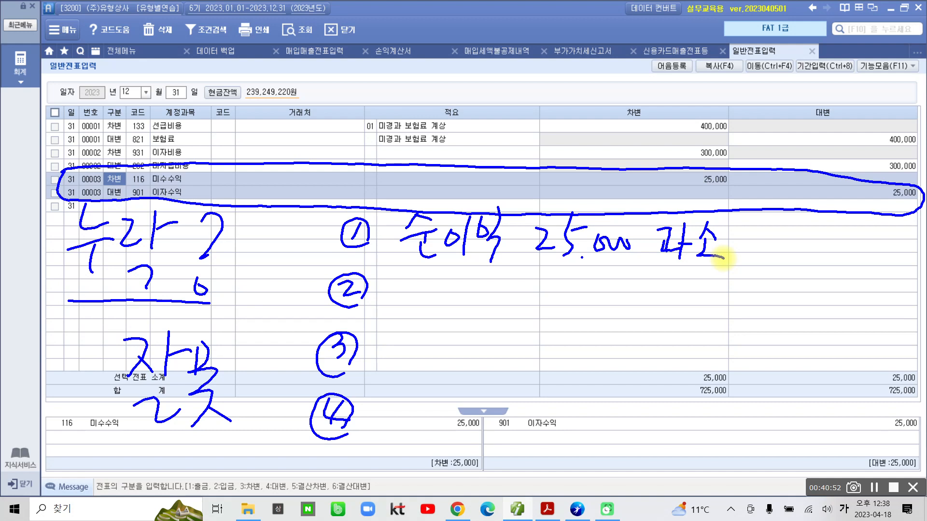
Handwrite 자본 25,000 과소 as option ②.
{"action": "mouse_move", "coordinate": [408, 285]}
{"action": "left_mouse_down"}
{"action": "mouse_move", "coordinate": [410, 302]}
{"action": "mouse_move", "coordinate": [440, 309]}
{"action": "left_mouse_up"}
{"action": "left_click_drag", "start_coordinate": [442, 292], "coordinate": [467, 290]}
{"action": "mouse_move", "coordinate": [480, 269]}
{"action": "left_mouse_down"}
{"action": "mouse_move", "coordinate": [482, 288]}
{"action": "mouse_move", "coordinate": [480, 279]}
{"action": "left_mouse_up"}
{"action": "left_click_drag", "start_coordinate": [467, 289], "coordinate": [481, 288]}
{"action": "left_click_drag", "start_coordinate": [476, 289], "coordinate": [475, 296]}
{"action": "mouse_move", "coordinate": [462, 297]}
{"action": "left_mouse_down"}
{"action": "mouse_move", "coordinate": [487, 295]}
{"action": "mouse_move", "coordinate": [493, 307]}
{"action": "left_mouse_up"}
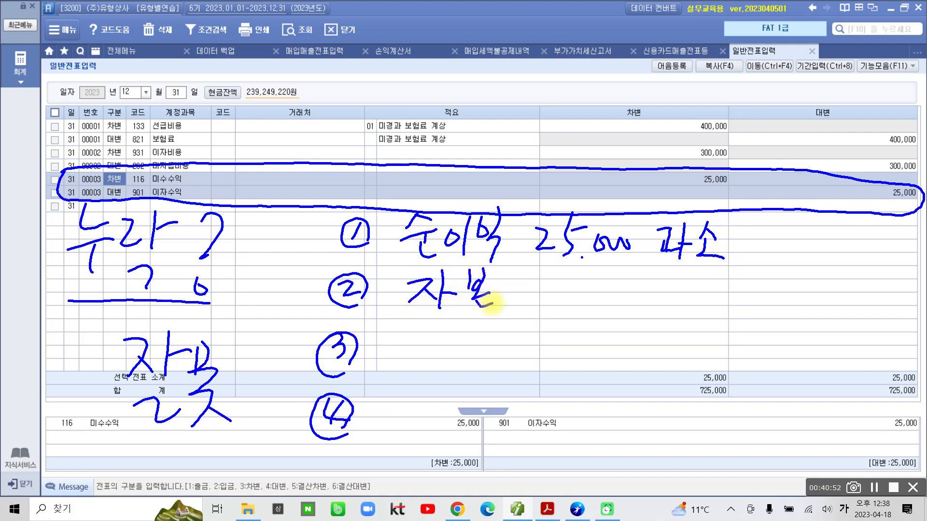
{"action": "mouse_move", "coordinate": [529, 279]}
{"action": "left_mouse_down"}
{"action": "mouse_move", "coordinate": [559, 302]}
{"action": "mouse_move", "coordinate": [582, 277]}
{"action": "left_mouse_up"}
{"action": "mouse_move", "coordinate": [574, 301]}
{"action": "left_mouse_down"}
{"action": "mouse_move", "coordinate": [573, 309]}
{"action": "mouse_move", "coordinate": [626, 289]}
{"action": "mouse_move", "coordinate": [681, 299]}
{"action": "left_mouse_up"}
{"action": "left_click_drag", "start_coordinate": [693, 268], "coordinate": [693, 314]}
{"action": "left_click_drag", "start_coordinate": [695, 295], "coordinate": [715, 296]}
{"action": "left_click_drag", "start_coordinate": [723, 285], "coordinate": [740, 314]}
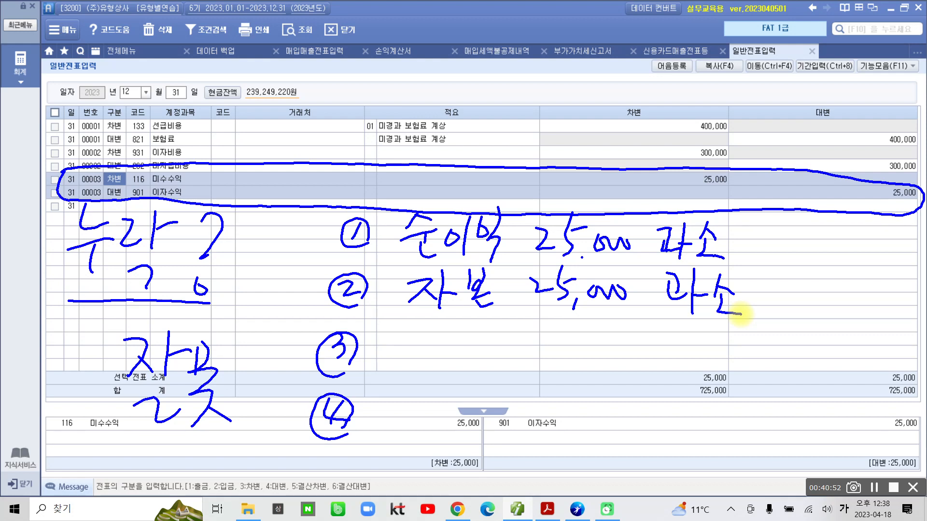
Handwrite 자본 25,000 과대 as option ③.
{"action": "mouse_move", "coordinate": [407, 344]}
{"action": "left_mouse_down"}
{"action": "mouse_move", "coordinate": [408, 367]}
{"action": "mouse_move", "coordinate": [437, 371]}
{"action": "left_mouse_up"}
{"action": "left_click_drag", "start_coordinate": [439, 334], "coordinate": [439, 376]}
{"action": "left_click_drag", "start_coordinate": [439, 359], "coordinate": [476, 349]}
{"action": "mouse_move", "coordinate": [489, 328]}
{"action": "left_mouse_down"}
{"action": "mouse_move", "coordinate": [479, 342]}
{"action": "mouse_move", "coordinate": [501, 367]}
{"action": "mouse_move", "coordinate": [554, 363]}
{"action": "mouse_move", "coordinate": [579, 344]}
{"action": "mouse_move", "coordinate": [614, 358]}
{"action": "mouse_move", "coordinate": [669, 349]}
{"action": "left_mouse_up"}
{"action": "left_click", "coordinate": [570, 370]}
{"action": "mouse_move", "coordinate": [662, 352]}
{"action": "left_mouse_down"}
{"action": "mouse_move", "coordinate": [663, 360]}
{"action": "mouse_move", "coordinate": [676, 356]}
{"action": "left_mouse_up"}
{"action": "mouse_move", "coordinate": [682, 330]}
{"action": "left_mouse_down"}
{"action": "mouse_move", "coordinate": [680, 371]}
{"action": "mouse_move", "coordinate": [690, 354]}
{"action": "left_mouse_up"}
{"action": "mouse_move", "coordinate": [694, 345]}
{"action": "left_mouse_down"}
{"action": "mouse_move", "coordinate": [713, 343]}
{"action": "mouse_move", "coordinate": [719, 365]}
{"action": "left_mouse_up"}
{"action": "mouse_move", "coordinate": [719, 353]}
{"action": "left_mouse_down"}
{"action": "mouse_move", "coordinate": [735, 352]}
{"action": "mouse_move", "coordinate": [733, 373]}
{"action": "left_mouse_up"}
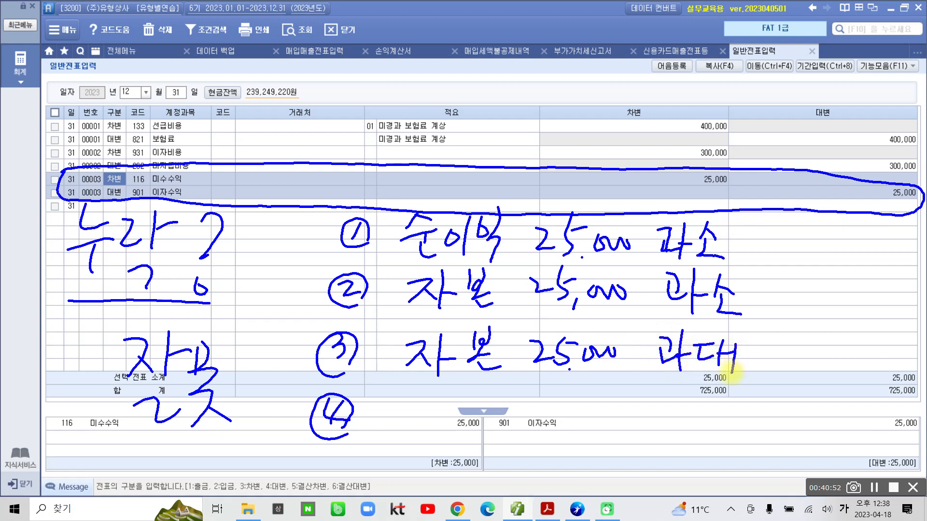
Handwrite 자산 25,000 과소 as option ④.
{"action": "mouse_move", "coordinate": [407, 399]}
{"action": "left_mouse_down"}
{"action": "mouse_move", "coordinate": [421, 410]}
{"action": "mouse_move", "coordinate": [409, 429]}
{"action": "left_mouse_up"}
{"action": "left_click_drag", "start_coordinate": [419, 416], "coordinate": [434, 427]}
{"action": "left_click_drag", "start_coordinate": [438, 395], "coordinate": [439, 432]}
{"action": "mouse_move", "coordinate": [438, 415]}
{"action": "left_mouse_down"}
{"action": "mouse_move", "coordinate": [461, 416]}
{"action": "mouse_move", "coordinate": [456, 427]}
{"action": "left_mouse_up"}
{"action": "left_click_drag", "start_coordinate": [471, 404], "coordinate": [492, 415]}
{"action": "mouse_move", "coordinate": [495, 390]}
{"action": "left_mouse_down"}
{"action": "mouse_move", "coordinate": [496, 415]}
{"action": "mouse_move", "coordinate": [512, 401]}
{"action": "mouse_move", "coordinate": [506, 435]}
{"action": "left_mouse_up"}
{"action": "mouse_move", "coordinate": [531, 401]}
{"action": "left_mouse_down"}
{"action": "mouse_move", "coordinate": [548, 399]}
{"action": "mouse_move", "coordinate": [560, 425]}
{"action": "mouse_move", "coordinate": [572, 411]}
{"action": "left_mouse_up"}
{"action": "mouse_move", "coordinate": [574, 425]}
{"action": "left_mouse_down"}
{"action": "mouse_move", "coordinate": [571, 437]}
{"action": "mouse_move", "coordinate": [621, 420]}
{"action": "left_mouse_up"}
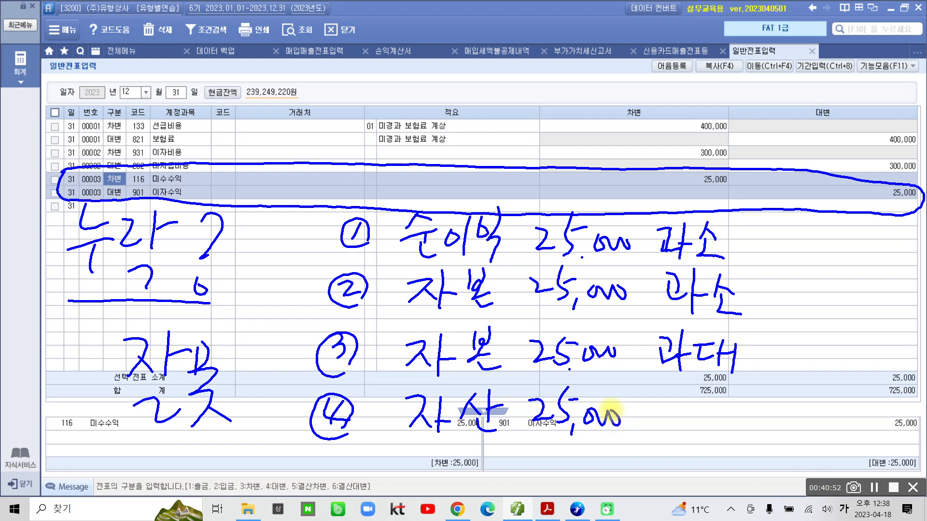
{"action": "mouse_move", "coordinate": [656, 403]}
{"action": "left_mouse_down"}
{"action": "mouse_move", "coordinate": [683, 400]}
{"action": "mouse_move", "coordinate": [678, 427]}
{"action": "mouse_move", "coordinate": [697, 431]}
{"action": "left_mouse_up"}
{"action": "mouse_move", "coordinate": [688, 396]}
{"action": "left_mouse_down"}
{"action": "mouse_move", "coordinate": [684, 439]}
{"action": "mouse_move", "coordinate": [698, 422]}
{"action": "mouse_move", "coordinate": [709, 426]}
{"action": "left_mouse_up"}
{"action": "left_click_drag", "start_coordinate": [720, 414], "coordinate": [740, 434]}
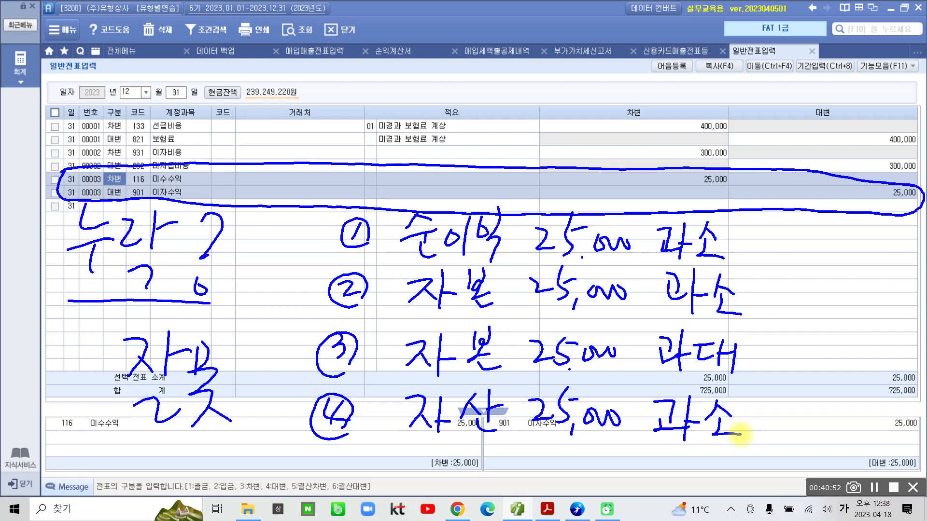
Underline 누락? again, circle 잘못, bracket the four options, and box option ③ in red with an X beside it.
{"action": "left_click_drag", "start_coordinate": [55, 303], "coordinate": [207, 298]}
{"action": "mouse_move", "coordinate": [204, 456]}
{"action": "left_mouse_down"}
{"action": "mouse_move", "coordinate": [179, 456]}
{"action": "mouse_move", "coordinate": [87, 370]}
{"action": "mouse_move", "coordinate": [202, 326]}
{"action": "mouse_move", "coordinate": [209, 450]}
{"action": "left_mouse_up"}
{"action": "mouse_move", "coordinate": [338, 216]}
{"action": "left_mouse_down"}
{"action": "mouse_move", "coordinate": [295, 270]}
{"action": "mouse_move", "coordinate": [278, 408]}
{"action": "mouse_move", "coordinate": [293, 442]}
{"action": "left_mouse_up"}
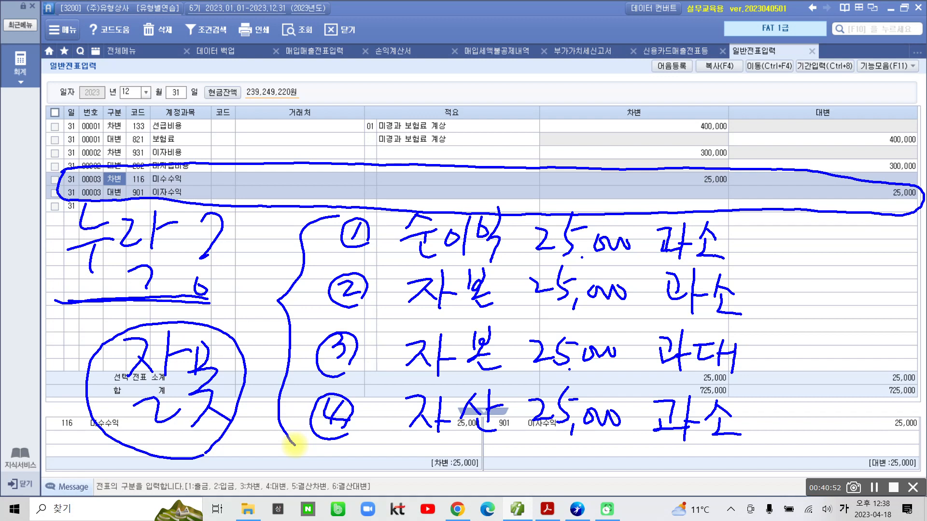
{"action": "mouse_move", "coordinate": [385, 321]}
{"action": "left_mouse_down"}
{"action": "mouse_move", "coordinate": [385, 378]}
{"action": "mouse_move", "coordinate": [738, 388]}
{"action": "mouse_move", "coordinate": [519, 325]}
{"action": "mouse_move", "coordinate": [754, 366]}
{"action": "mouse_move", "coordinate": [743, 394]}
{"action": "left_mouse_up"}
{"action": "mouse_move", "coordinate": [814, 351]}
{"action": "left_mouse_down"}
{"action": "mouse_move", "coordinate": [782, 384]}
{"action": "mouse_move", "coordinate": [819, 375]}
{"action": "left_mouse_up"}
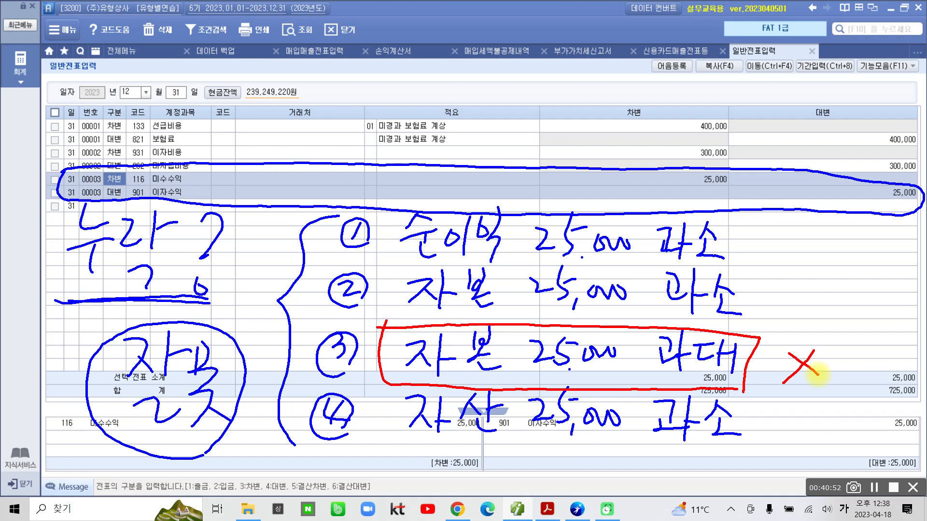
Mark the 이자수익 line and its credit amount in red, and handwrite 누락 below that amount.
{"action": "left_click_drag", "start_coordinate": [207, 194], "coordinate": [203, 200]}
{"action": "left_click_drag", "start_coordinate": [924, 207], "coordinate": [872, 200]}
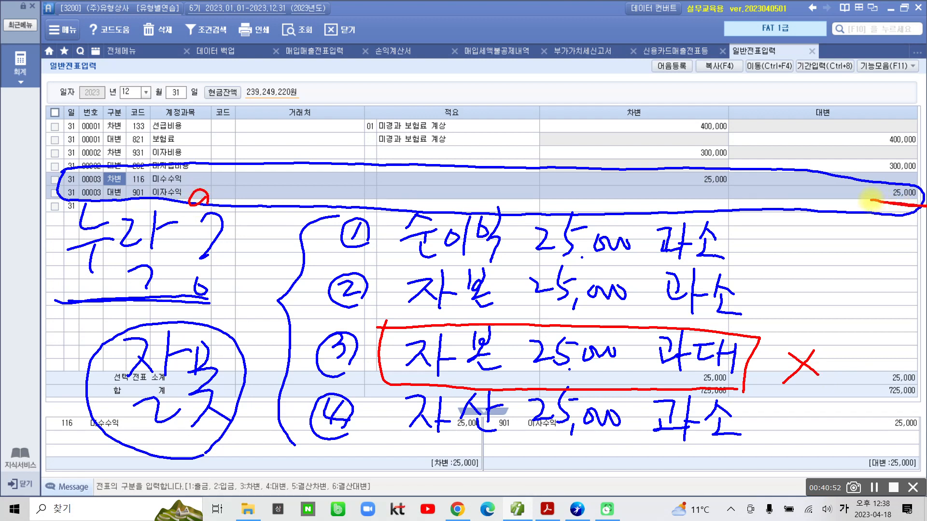
{"action": "left_click_drag", "start_coordinate": [873, 216], "coordinate": [898, 259]}
{"action": "left_click_drag", "start_coordinate": [880, 251], "coordinate": [877, 269]}
{"action": "mouse_move", "coordinate": [899, 224]}
{"action": "left_mouse_down"}
{"action": "mouse_move", "coordinate": [899, 246]}
{"action": "mouse_move", "coordinate": [914, 249]}
{"action": "left_mouse_up"}
{"action": "mouse_move", "coordinate": [917, 229]}
{"action": "left_mouse_down"}
{"action": "mouse_move", "coordinate": [913, 260]}
{"action": "mouse_move", "coordinate": [926, 248]}
{"action": "mouse_move", "coordinate": [908, 291]}
{"action": "left_mouse_up"}
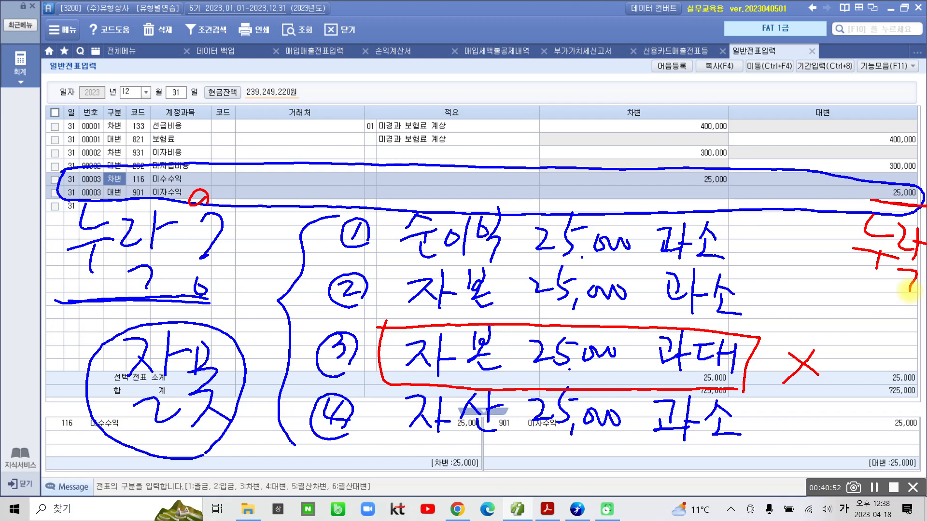
Mark options ①, ② and ④ with red O marks, and underline the 미수수익 account and its debit amount.
{"action": "mouse_move", "coordinate": [771, 289]}
{"action": "left_mouse_down"}
{"action": "mouse_move", "coordinate": [763, 305]}
{"action": "mouse_move", "coordinate": [771, 299]}
{"action": "left_mouse_up"}
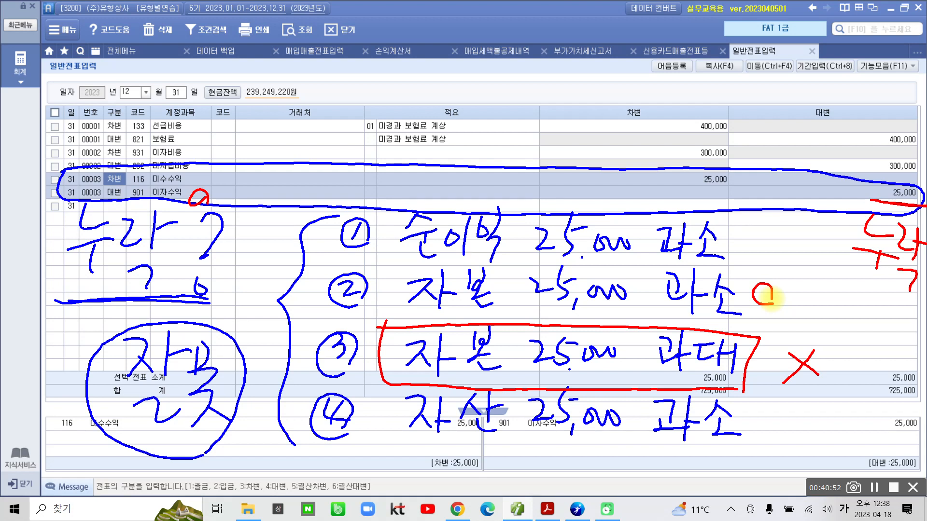
{"action": "mouse_move", "coordinate": [759, 234]}
{"action": "left_mouse_down"}
{"action": "mouse_move", "coordinate": [772, 241]}
{"action": "mouse_move", "coordinate": [767, 249]}
{"action": "left_mouse_up"}
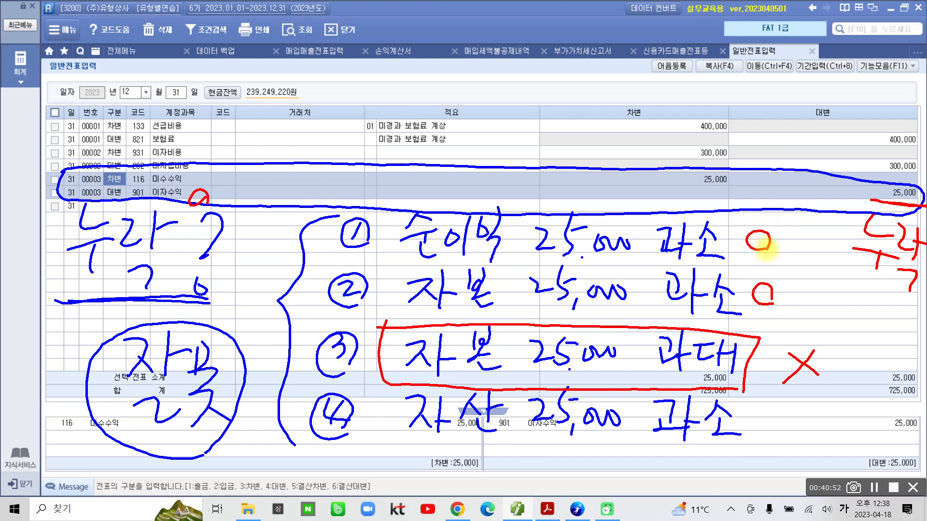
{"action": "left_click_drag", "start_coordinate": [756, 445], "coordinate": [766, 447]}
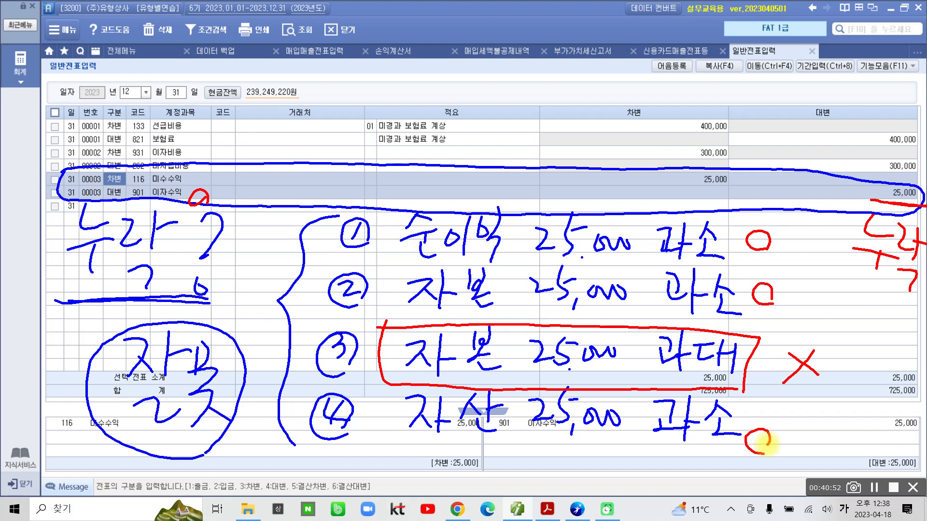
{"action": "left_click_drag", "start_coordinate": [147, 185], "coordinate": [187, 183]}
{"action": "left_click_drag", "start_coordinate": [691, 184], "coordinate": [724, 188]}
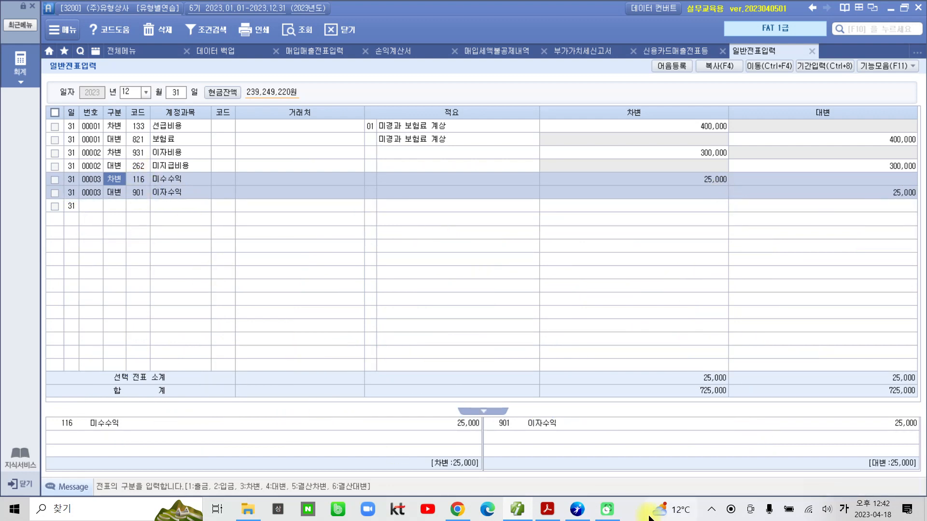
Switch to the exercise PDF, highlight item 4's 이자 중 선수분은 50,000원이다, and underline 선수분 and 50,000원 in red.
{"action": "left_click", "coordinate": [546, 509]}
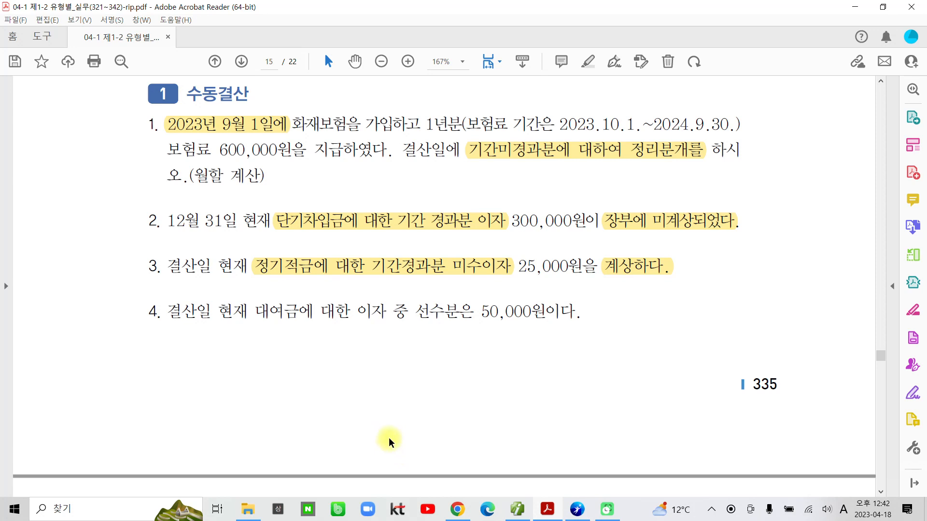
{"action": "scroll", "coordinate": [325, 375], "scroll_direction": "down", "scroll_amount": 1}
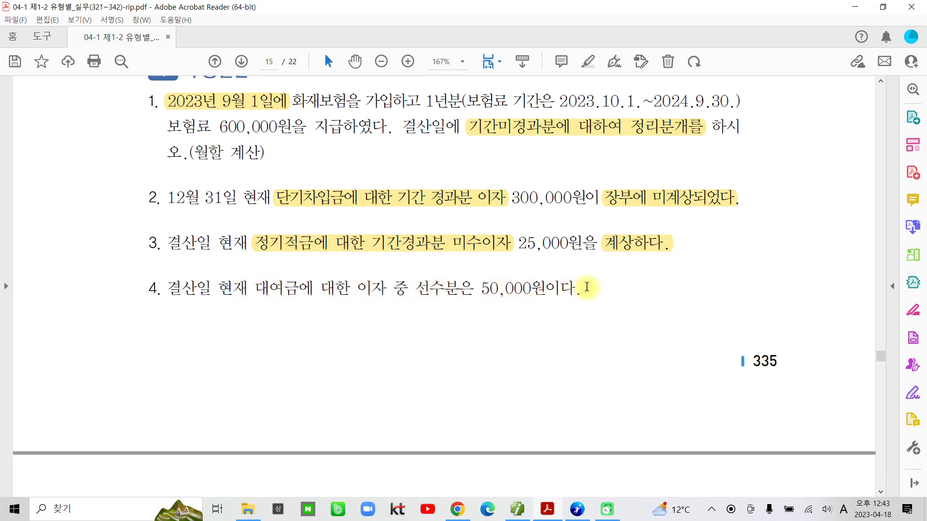
{"action": "left_click_drag", "start_coordinate": [586, 288], "coordinate": [351, 289]}
{"action": "left_click", "coordinate": [367, 242]}
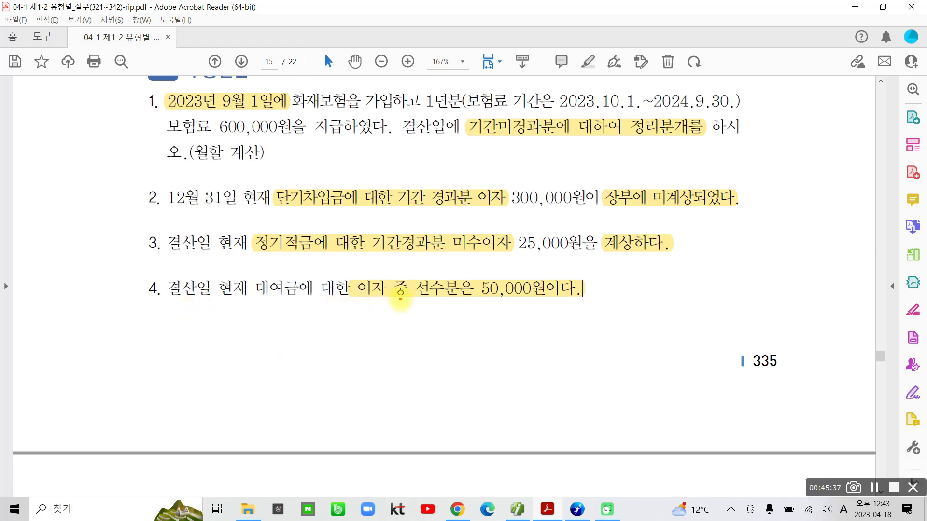
{"action": "left_click_drag", "start_coordinate": [478, 299], "coordinate": [544, 302]}
{"action": "left_click_drag", "start_coordinate": [407, 305], "coordinate": [462, 308]}
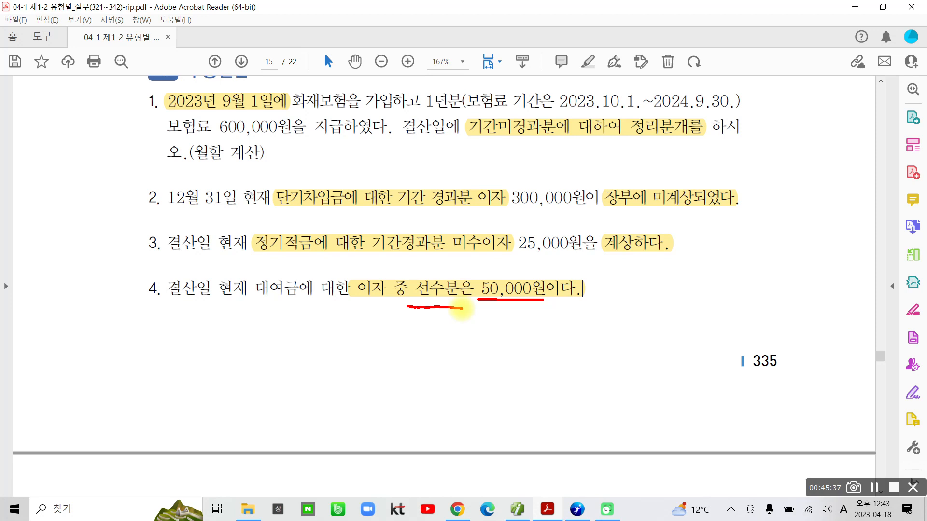
Handwrite the debit side 차) 이자수익 50,000 in red below item 4.
{"action": "mouse_move", "coordinate": [242, 343]}
{"action": "left_mouse_down"}
{"action": "mouse_move", "coordinate": [261, 349]}
{"action": "mouse_move", "coordinate": [235, 385]}
{"action": "mouse_move", "coordinate": [265, 389]}
{"action": "left_mouse_up"}
{"action": "mouse_move", "coordinate": [271, 336]}
{"action": "left_mouse_down"}
{"action": "mouse_move", "coordinate": [264, 397]}
{"action": "mouse_move", "coordinate": [281, 375]}
{"action": "mouse_move", "coordinate": [277, 398]}
{"action": "left_mouse_up"}
{"action": "left_click_drag", "start_coordinate": [311, 358], "coordinate": [330, 393]}
{"action": "mouse_move", "coordinate": [340, 361]}
{"action": "left_mouse_down"}
{"action": "mouse_move", "coordinate": [345, 382]}
{"action": "mouse_move", "coordinate": [362, 380]}
{"action": "left_mouse_up"}
{"action": "left_click_drag", "start_coordinate": [370, 346], "coordinate": [369, 389]}
{"action": "left_click_drag", "start_coordinate": [370, 373], "coordinate": [383, 371]}
{"action": "left_click_drag", "start_coordinate": [397, 339], "coordinate": [380, 366]}
{"action": "left_click_drag", "start_coordinate": [392, 352], "coordinate": [424, 375]}
{"action": "left_click_drag", "start_coordinate": [395, 379], "coordinate": [395, 393]}
{"action": "left_click_drag", "start_coordinate": [420, 347], "coordinate": [419, 361]}
{"action": "left_click_drag", "start_coordinate": [446, 341], "coordinate": [444, 379]}
{"action": "mouse_move", "coordinate": [432, 383]}
{"action": "left_mouse_down"}
{"action": "mouse_move", "coordinate": [444, 388]}
{"action": "mouse_move", "coordinate": [441, 399]}
{"action": "left_mouse_up"}
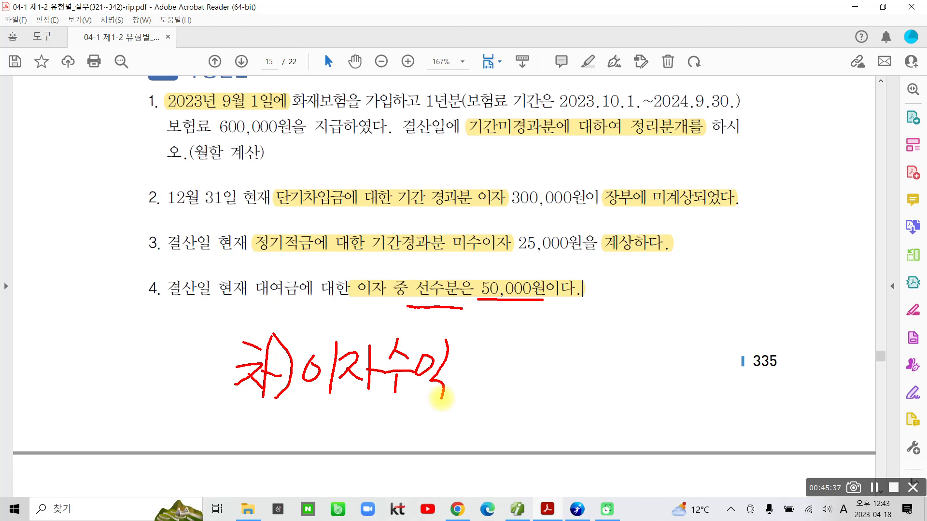
{"action": "mouse_move", "coordinate": [487, 344]}
{"action": "left_mouse_down"}
{"action": "mouse_move", "coordinate": [471, 386]}
{"action": "mouse_move", "coordinate": [497, 356]}
{"action": "mouse_move", "coordinate": [505, 389]}
{"action": "left_mouse_up"}
{"action": "mouse_move", "coordinate": [523, 366]}
{"action": "left_mouse_down"}
{"action": "mouse_move", "coordinate": [531, 379]}
{"action": "mouse_move", "coordinate": [554, 366]}
{"action": "left_mouse_up"}
Handwrite the credit marker 대) in red beside the debit note and circle 선수분 in item 4.
{"action": "mouse_move", "coordinate": [628, 352]}
{"action": "left_mouse_down"}
{"action": "mouse_move", "coordinate": [632, 374]}
{"action": "mouse_move", "coordinate": [646, 373]}
{"action": "left_mouse_up"}
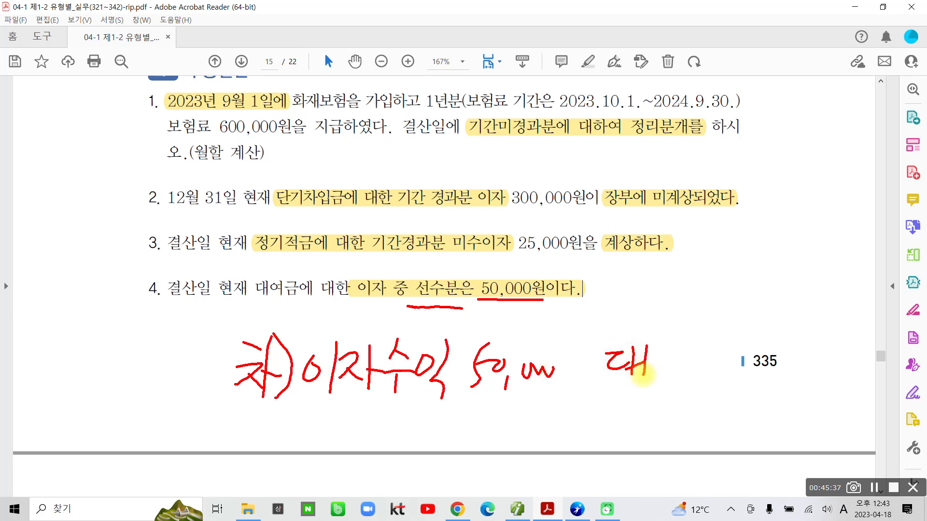
{"action": "left_click_drag", "start_coordinate": [650, 332], "coordinate": [636, 402]}
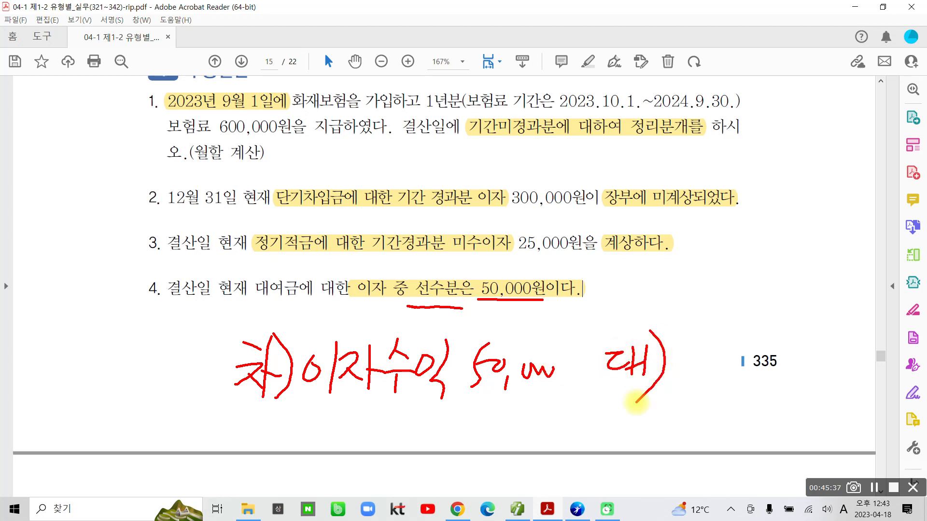
{"action": "mouse_move", "coordinate": [432, 307]}
{"action": "left_mouse_down"}
{"action": "mouse_move", "coordinate": [396, 298]}
{"action": "mouse_move", "coordinate": [464, 283]}
{"action": "mouse_move", "coordinate": [439, 312]}
{"action": "left_mouse_up"}
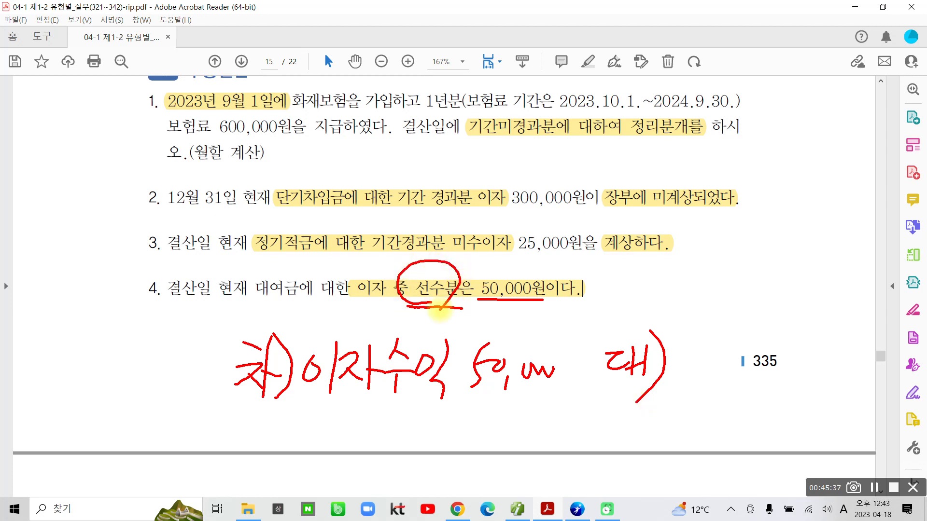
Handwrite 선수수익 50,000 in red after the 대) marker.
{"action": "mouse_move", "coordinate": [694, 339]}
{"action": "left_mouse_down"}
{"action": "mouse_move", "coordinate": [667, 379]}
{"action": "mouse_move", "coordinate": [699, 380]}
{"action": "left_mouse_up"}
{"action": "mouse_move", "coordinate": [699, 358]}
{"action": "left_mouse_down"}
{"action": "mouse_move", "coordinate": [719, 355]}
{"action": "mouse_move", "coordinate": [721, 384]}
{"action": "left_mouse_up"}
{"action": "mouse_move", "coordinate": [695, 376]}
{"action": "left_mouse_down"}
{"action": "mouse_move", "coordinate": [701, 395]}
{"action": "mouse_move", "coordinate": [724, 389]}
{"action": "left_mouse_up"}
{"action": "mouse_move", "coordinate": [740, 335]}
{"action": "left_mouse_down"}
{"action": "mouse_move", "coordinate": [731, 360]}
{"action": "mouse_move", "coordinate": [767, 363]}
{"action": "left_mouse_up"}
{"action": "left_click_drag", "start_coordinate": [746, 369], "coordinate": [746, 390]}
{"action": "left_click_drag", "start_coordinate": [778, 333], "coordinate": [762, 360]}
{"action": "left_click_drag", "start_coordinate": [772, 345], "coordinate": [793, 362]}
{"action": "left_click_drag", "start_coordinate": [779, 366], "coordinate": [780, 390]}
{"action": "mouse_move", "coordinate": [805, 337]}
{"action": "left_mouse_down"}
{"action": "mouse_move", "coordinate": [796, 355]}
{"action": "mouse_move", "coordinate": [807, 338]}
{"action": "left_mouse_up"}
{"action": "left_click_drag", "start_coordinate": [823, 329], "coordinate": [822, 397]}
{"action": "mouse_move", "coordinate": [762, 404]}
{"action": "left_mouse_down"}
{"action": "mouse_move", "coordinate": [743, 439]}
{"action": "mouse_move", "coordinate": [775, 412]}
{"action": "left_mouse_up"}
{"action": "left_click_drag", "start_coordinate": [792, 442], "coordinate": [789, 456]}
{"action": "mouse_move", "coordinate": [811, 438]}
{"action": "left_mouse_down"}
{"action": "mouse_move", "coordinate": [822, 425]}
{"action": "mouse_move", "coordinate": [846, 431]}
{"action": "mouse_move", "coordinate": [856, 411]}
{"action": "left_mouse_up"}
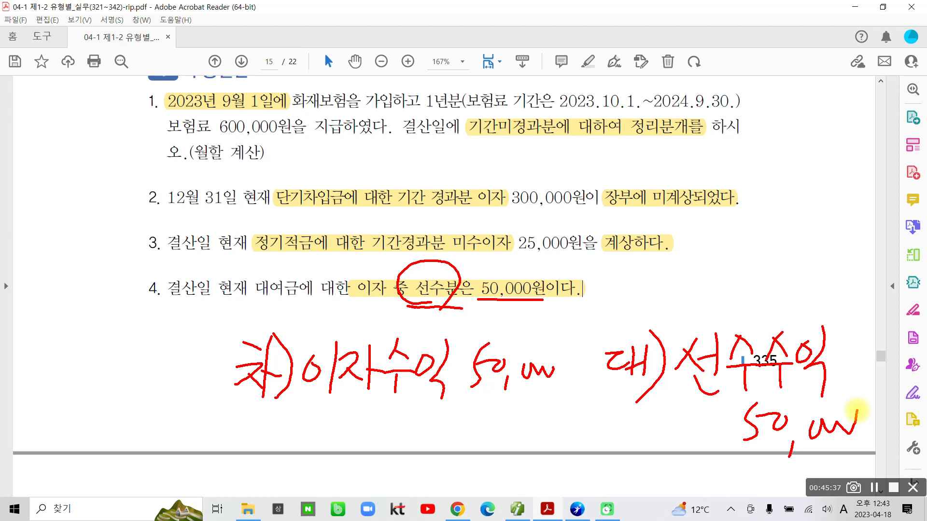
Circle 선 of the handwritten 선수수익 in blue and handwrite 수익의 이연 above it.
{"action": "mouse_move", "coordinate": [723, 399]}
{"action": "left_mouse_down"}
{"action": "mouse_move", "coordinate": [686, 402]}
{"action": "mouse_move", "coordinate": [731, 367]}
{"action": "mouse_move", "coordinate": [717, 390]}
{"action": "left_mouse_up"}
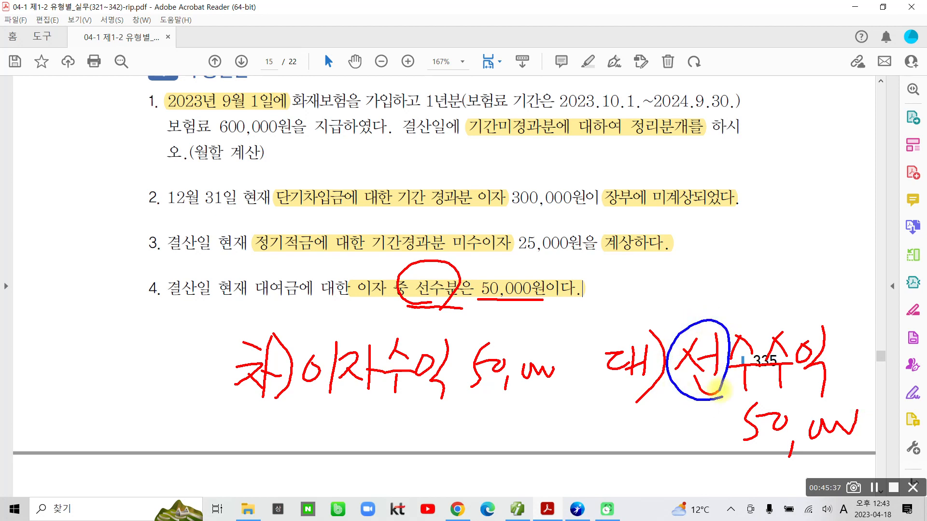
{"action": "mouse_move", "coordinate": [622, 263]}
{"action": "left_mouse_down"}
{"action": "mouse_move", "coordinate": [609, 285]}
{"action": "mouse_move", "coordinate": [645, 279]}
{"action": "mouse_move", "coordinate": [616, 308]}
{"action": "left_mouse_up"}
{"action": "left_click_drag", "start_coordinate": [642, 276], "coordinate": [664, 293]}
{"action": "left_click_drag", "start_coordinate": [642, 306], "coordinate": [655, 316]}
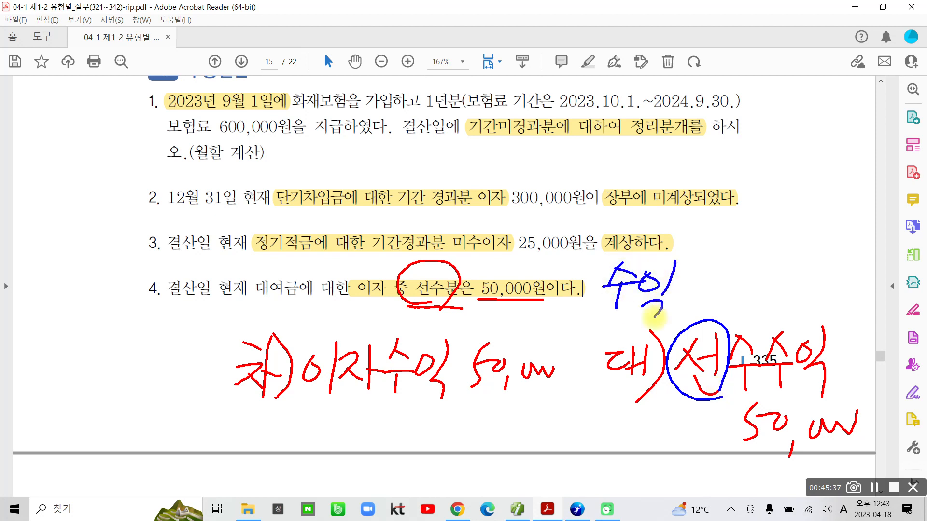
{"action": "left_click_drag", "start_coordinate": [692, 276], "coordinate": [705, 301]}
{"action": "left_click_drag", "start_coordinate": [744, 280], "coordinate": [754, 305]}
{"action": "left_click_drag", "start_coordinate": [785, 270], "coordinate": [806, 279]}
{"action": "left_click_drag", "start_coordinate": [792, 291], "coordinate": [809, 296]}
{"action": "left_click_drag", "start_coordinate": [787, 297], "coordinate": [805, 313]}
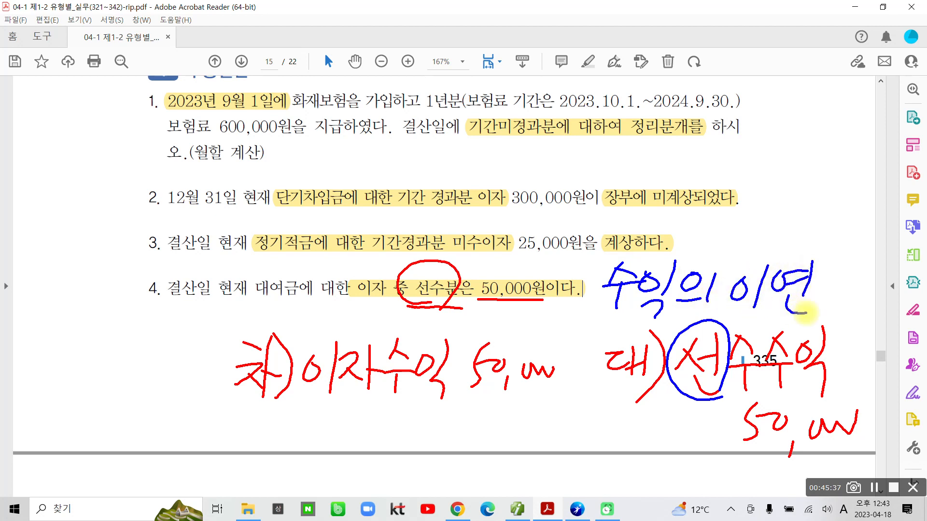
Handwrite 비용의 이연 in blue beside item 1.
{"action": "mouse_move", "coordinate": [749, 96]}
{"action": "left_mouse_down"}
{"action": "mouse_move", "coordinate": [748, 123]}
{"action": "mouse_move", "coordinate": [766, 115]}
{"action": "left_mouse_up"}
{"action": "left_click_drag", "start_coordinate": [767, 92], "coordinate": [773, 136]}
{"action": "mouse_move", "coordinate": [805, 91]}
{"action": "left_mouse_down"}
{"action": "mouse_move", "coordinate": [798, 121]}
{"action": "mouse_move", "coordinate": [826, 116]}
{"action": "left_mouse_up"}
{"action": "left_click_drag", "start_coordinate": [806, 126], "coordinate": [803, 127]}
{"action": "mouse_move", "coordinate": [847, 103]}
{"action": "left_mouse_down"}
{"action": "mouse_move", "coordinate": [862, 121]}
{"action": "mouse_move", "coordinate": [858, 141]}
{"action": "left_mouse_up"}
{"action": "mouse_move", "coordinate": [829, 150]}
{"action": "left_mouse_down"}
{"action": "mouse_move", "coordinate": [826, 161]}
{"action": "mouse_move", "coordinate": [827, 153]}
{"action": "left_mouse_up"}
{"action": "left_click_drag", "start_coordinate": [853, 141], "coordinate": [846, 177]}
{"action": "left_click_drag", "start_coordinate": [875, 157], "coordinate": [891, 176]}
{"action": "left_click_drag", "start_coordinate": [872, 170], "coordinate": [896, 184]}
Circle the 비용의 이연 and 수익의 이연 notes in blue and underline the handwritten 선수수익.
{"action": "mouse_move", "coordinate": [739, 97]}
{"action": "left_mouse_down"}
{"action": "mouse_move", "coordinate": [821, 186]}
{"action": "mouse_move", "coordinate": [855, 82]}
{"action": "mouse_move", "coordinate": [741, 99]}
{"action": "left_mouse_up"}
{"action": "mouse_move", "coordinate": [636, 245]}
{"action": "left_mouse_down"}
{"action": "mouse_move", "coordinate": [585, 281]}
{"action": "mouse_move", "coordinate": [825, 321]}
{"action": "mouse_move", "coordinate": [610, 253]}
{"action": "left_mouse_up"}
{"action": "mouse_move", "coordinate": [680, 399]}
{"action": "left_mouse_down"}
{"action": "mouse_move", "coordinate": [721, 397]}
{"action": "mouse_move", "coordinate": [720, 413]}
{"action": "left_mouse_up"}
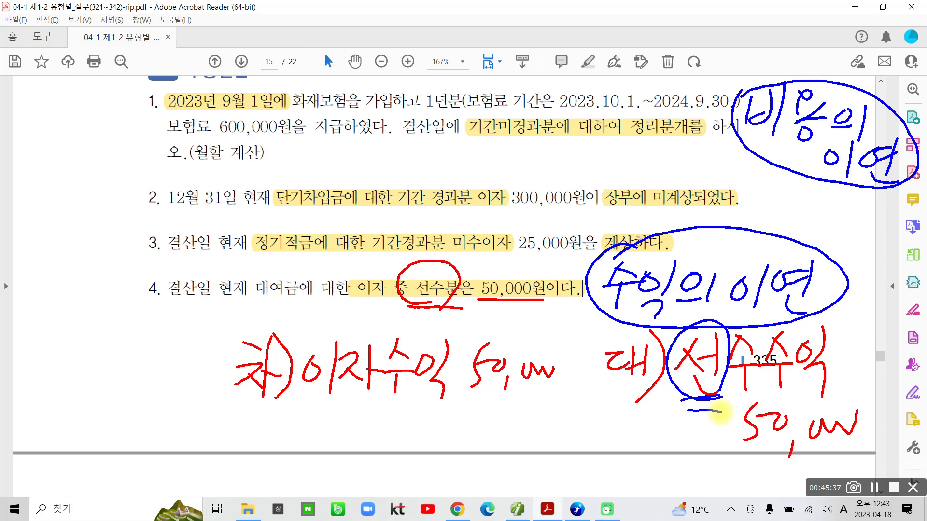
{"action": "left_click_drag", "start_coordinate": [692, 399], "coordinate": [817, 397]}
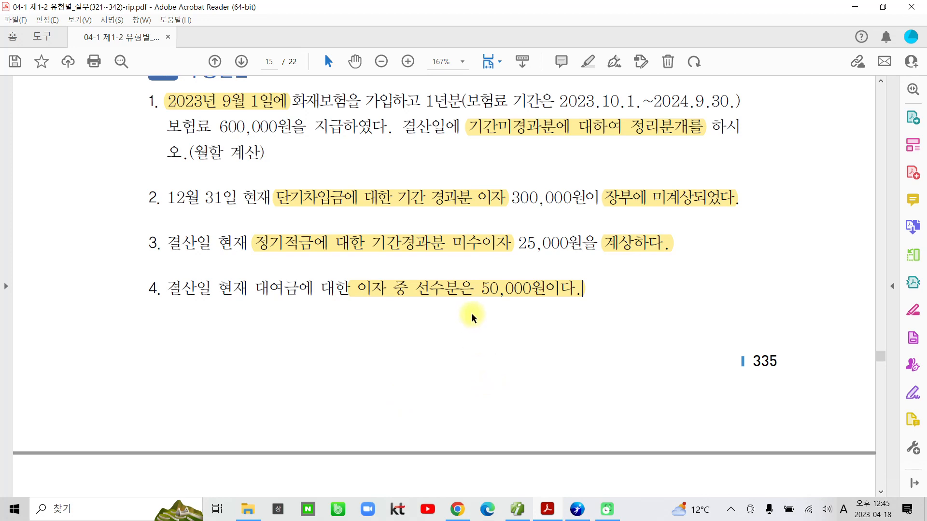
Switch to the accounting program and start a new December 31 debit (차변) line with account 901 이자수익.
{"action": "left_click", "coordinate": [517, 509]}
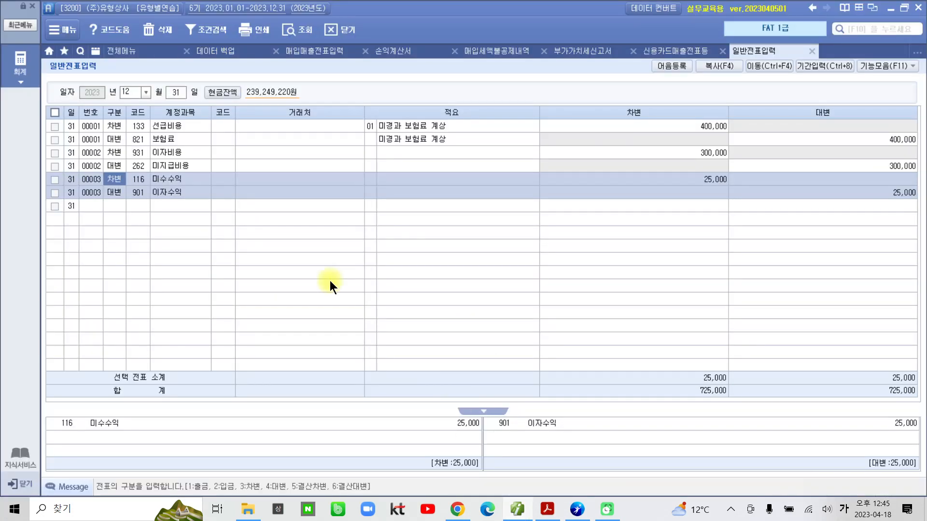
{"action": "left_click", "coordinate": [112, 204]}
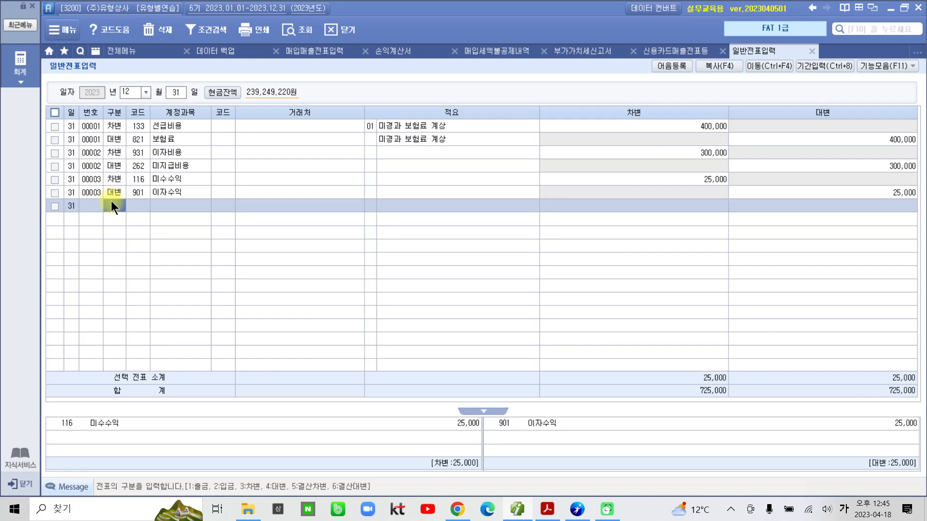
{"action": "type", "text": "3"}
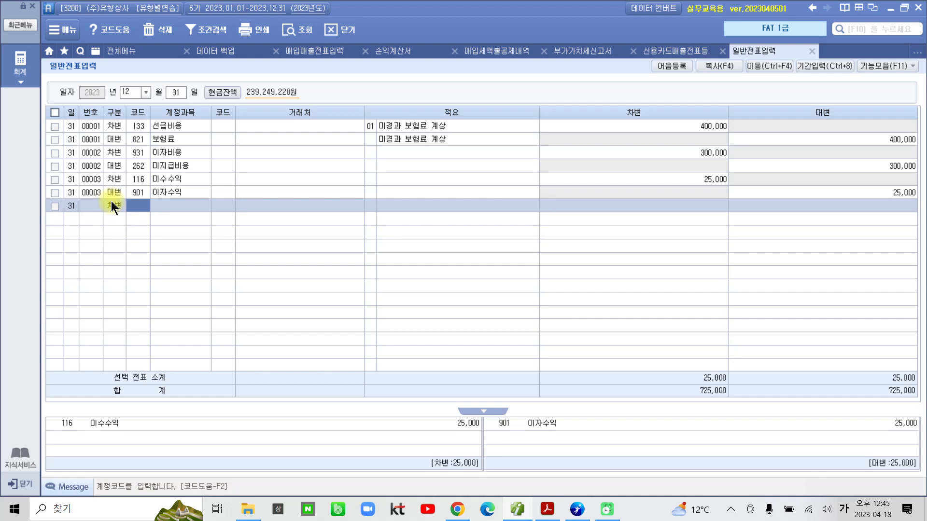
{"action": "type", "text": "ㅇ"}
{"action": "type", "text": "자"}
{"action": "key", "text": "Return"}
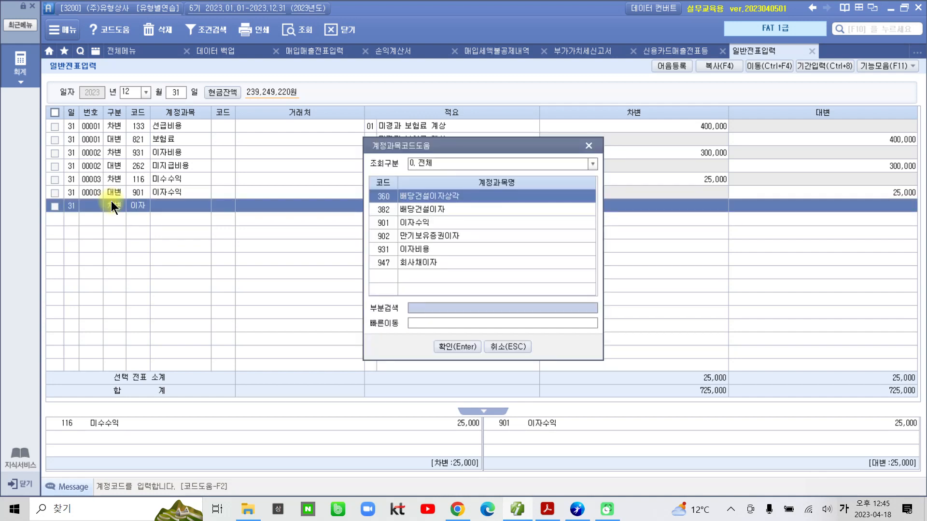
{"action": "key", "text": "Down"}
{"action": "key", "text": "Down"}
{"action": "key", "text": "Down"}
{"action": "key", "text": "Down"}
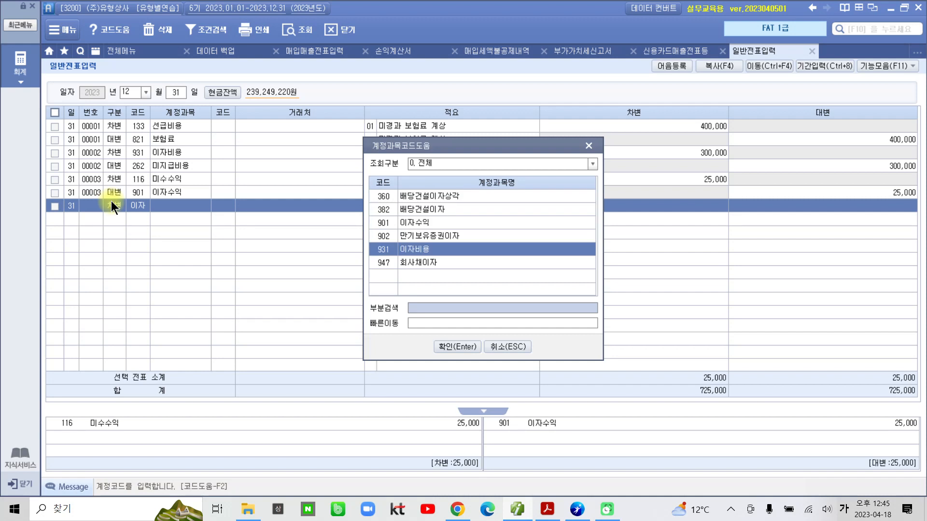
{"action": "key", "text": "Up"}
{"action": "key", "text": "Up"}
{"action": "key", "text": "Return"}
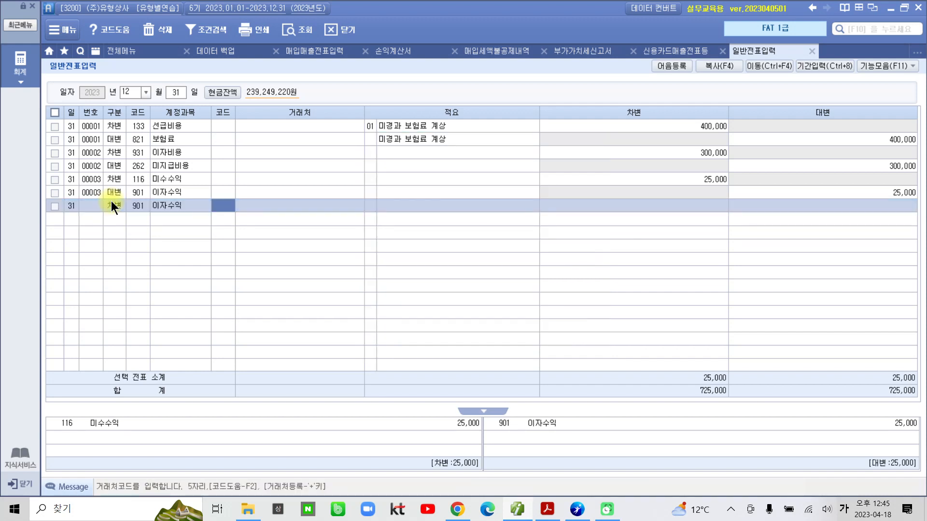
Leave the 이자수익 line's customer and description blank and enter 50,000 as its debit amount.
{"action": "key", "text": "Return"}
{"action": "key", "text": "Return"}
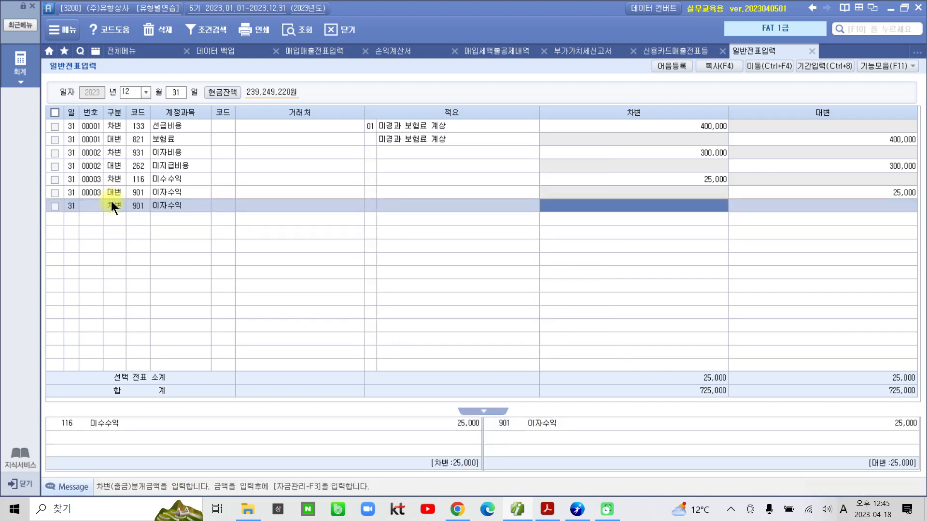
{"action": "type", "text": "500000"}
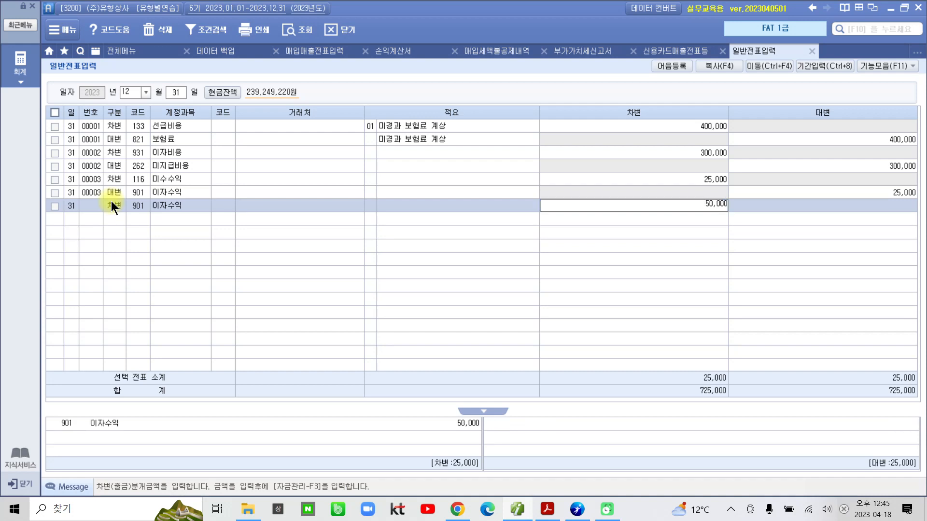
{"action": "key", "text": "Return"}
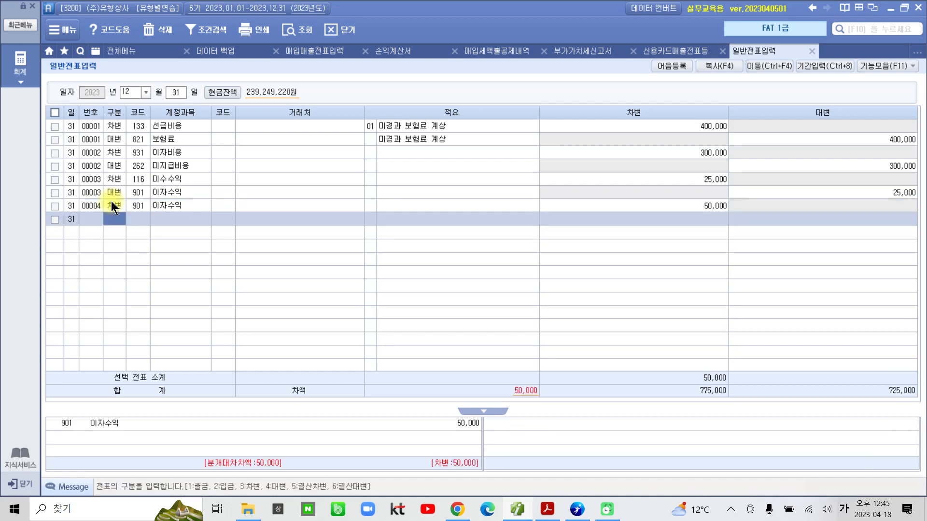
Add the matching credit (대변) line with account 263 선수수익 and an amount of 50,000.
{"action": "type", "text": "4"}
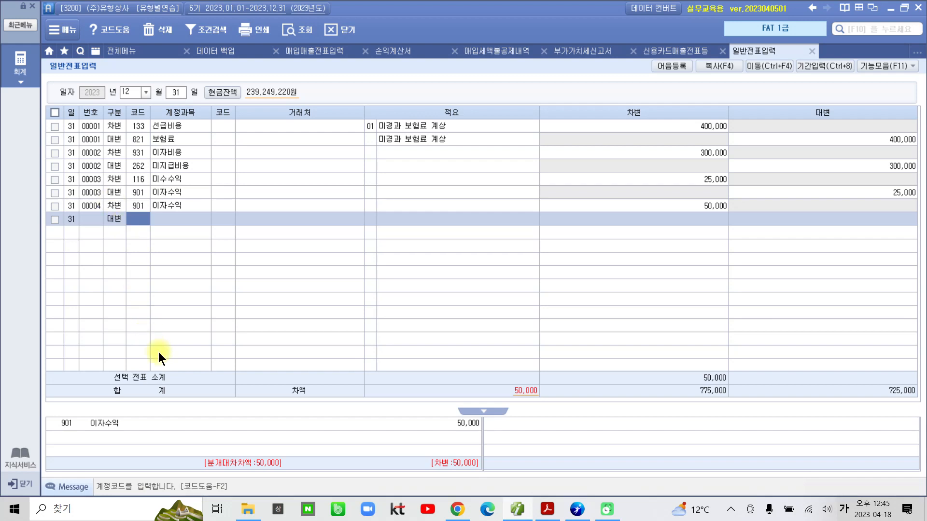
{"action": "type", "text": "선수"}
{"action": "key", "text": "Return"}
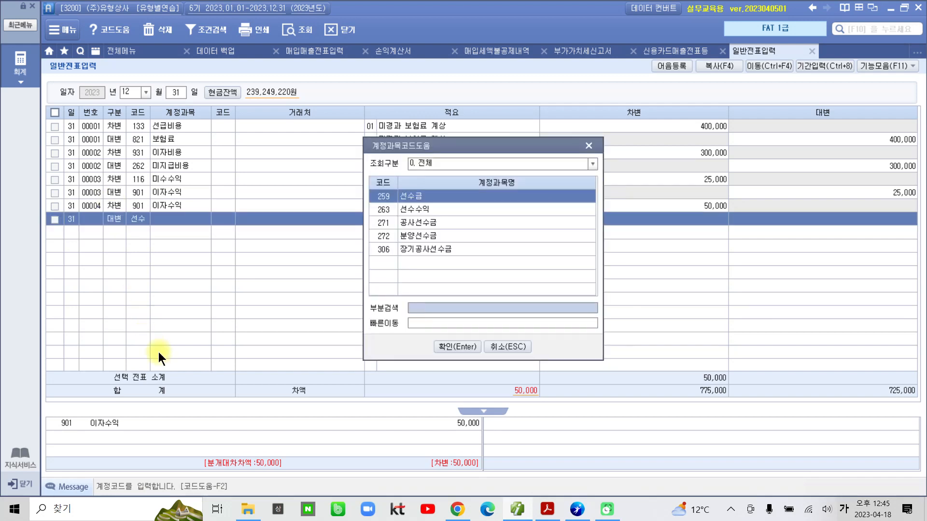
{"action": "key", "text": "Down"}
{"action": "key", "text": "Return"}
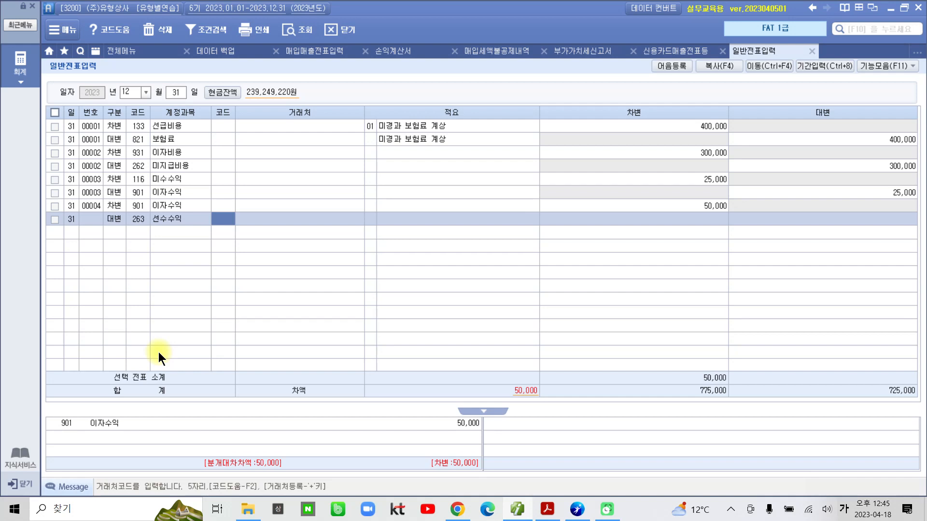
{"action": "key", "text": "Return"}
{"action": "key", "text": "Return"}
{"action": "key", "text": "Return"}
{"action": "type", "text": "500000"}
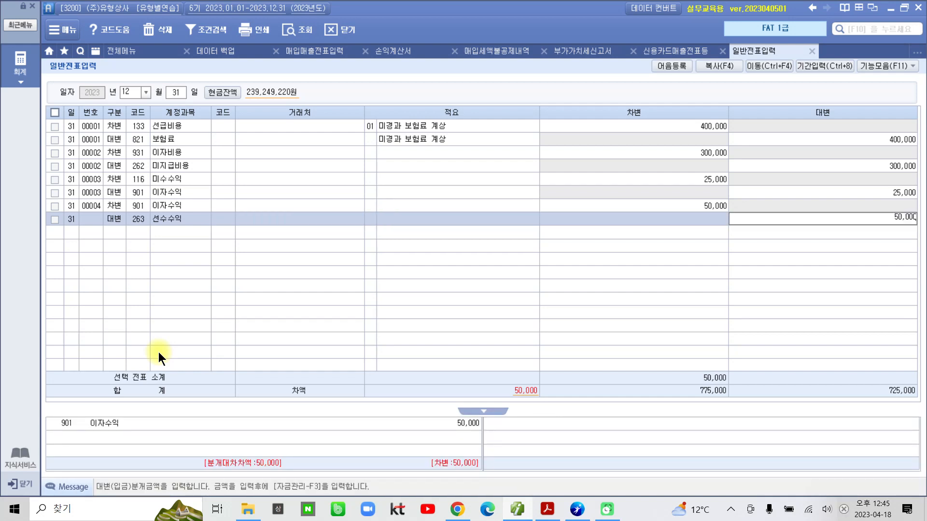
{"action": "key", "text": "Return"}
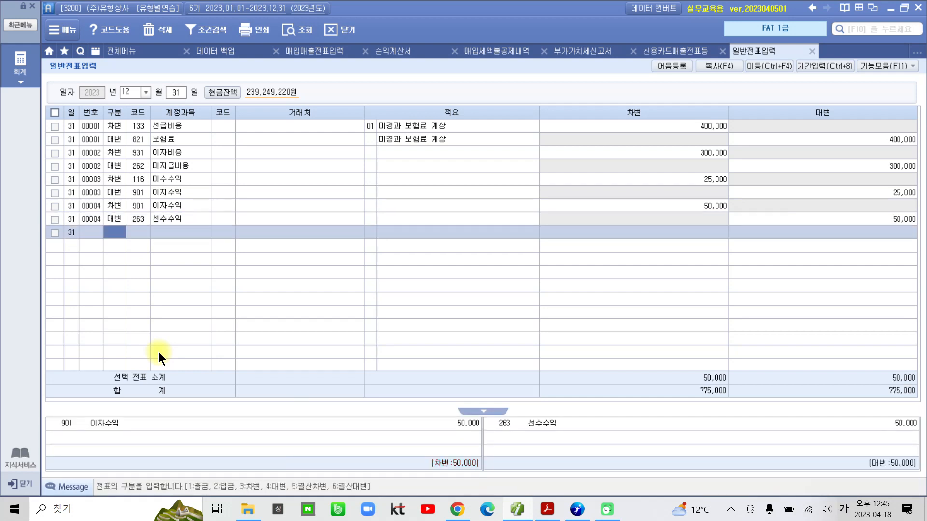
Enter 이자 선수분 as the description (적요) of the 50,000 이자수익 debit line.
{"action": "left_click", "coordinate": [373, 205]}
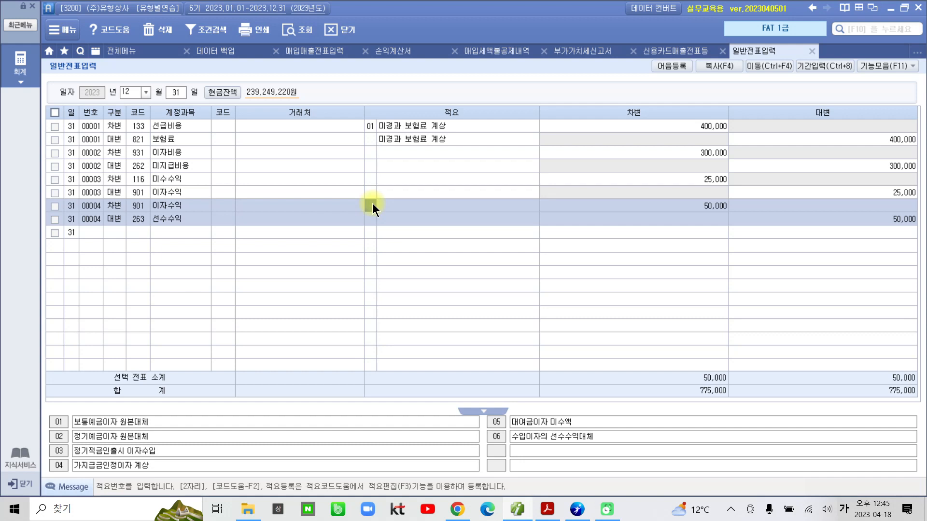
{"action": "left_click", "coordinate": [382, 205]}
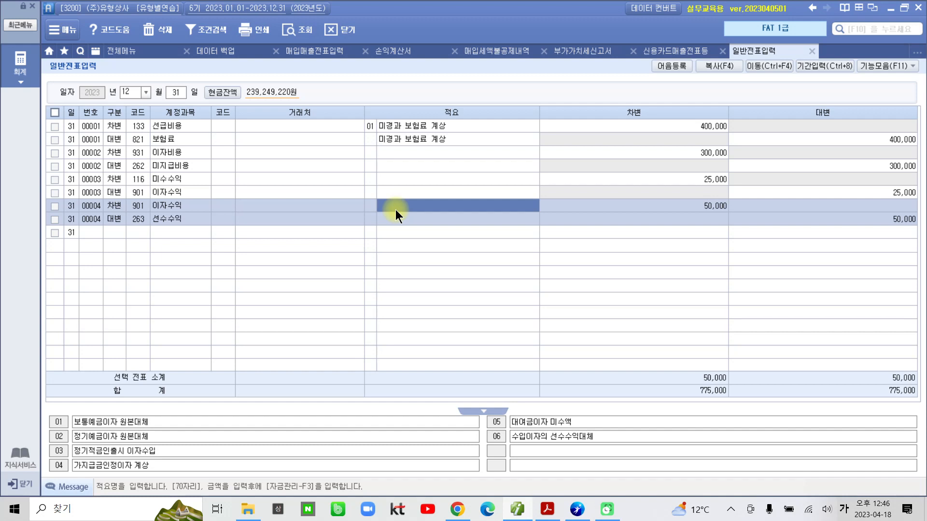
{"action": "left_click", "coordinate": [395, 210]}
{"action": "type", "text": "이자 "}
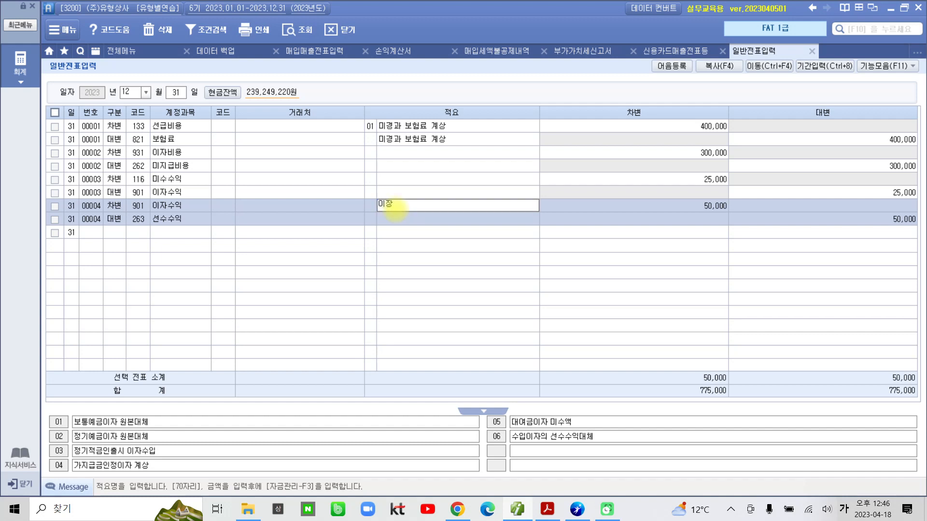
{"action": "type", "text": "선수분"}
{"action": "key", "text": "Return"}
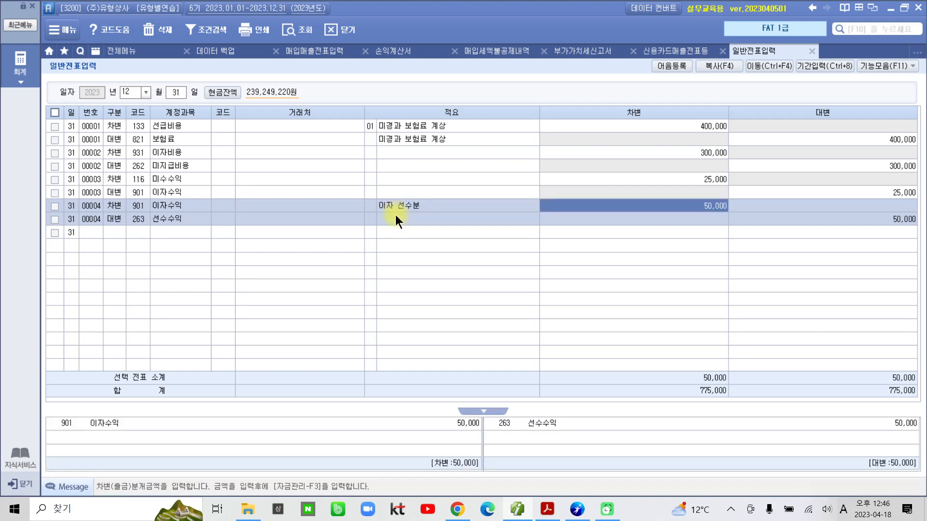
Carry the description 이자 선수분 over to the 선수수익 credit line.
{"action": "left_click", "coordinate": [396, 215]}
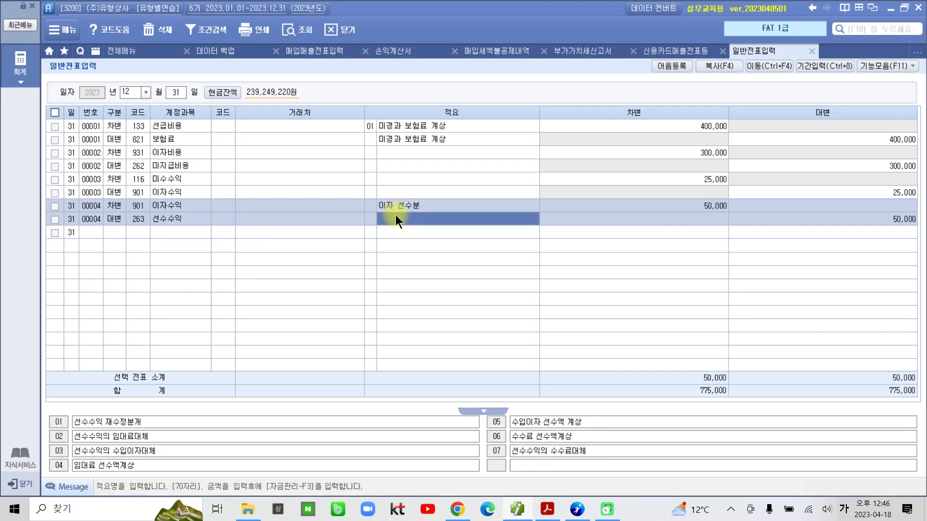
{"action": "left_click", "coordinate": [370, 218]}
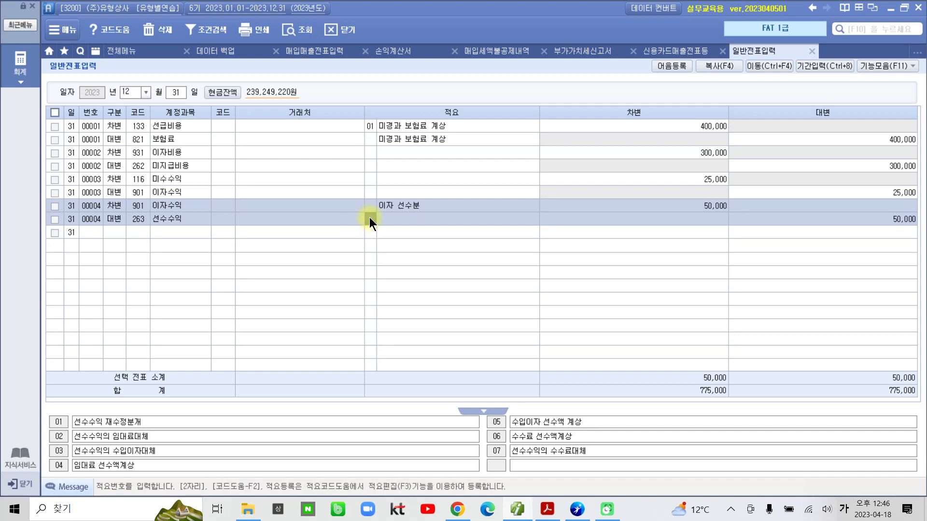
{"action": "key", "text": "Return"}
{"action": "key", "text": "Return"}
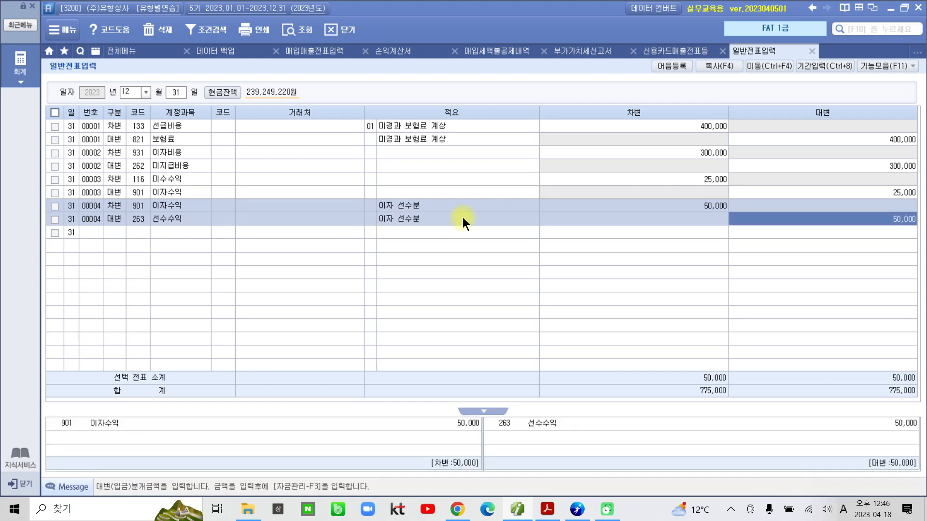
Compare the description (적요) entries and preset description choices for voucher 00004's 이자수익 debit and 선수수익 credit lines.
{"action": "left_click", "coordinate": [392, 207]}
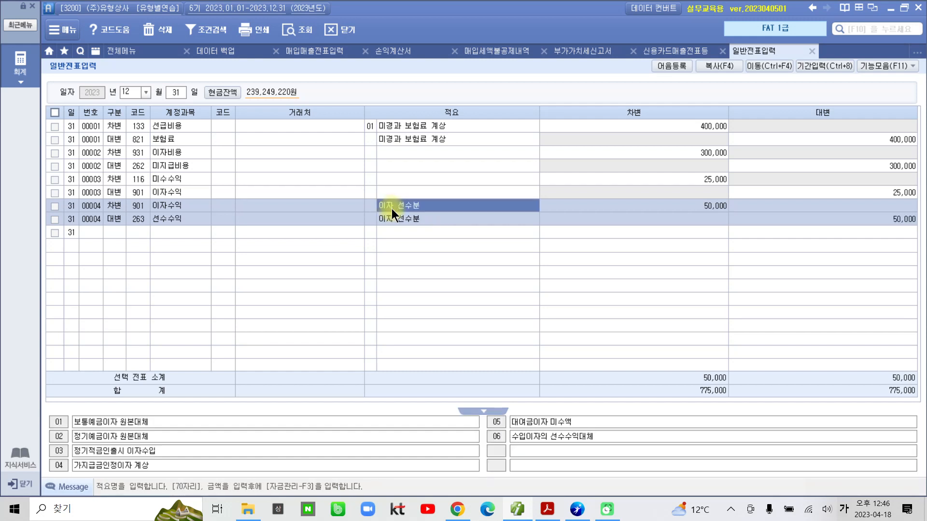
{"action": "left_click", "coordinate": [395, 219]}
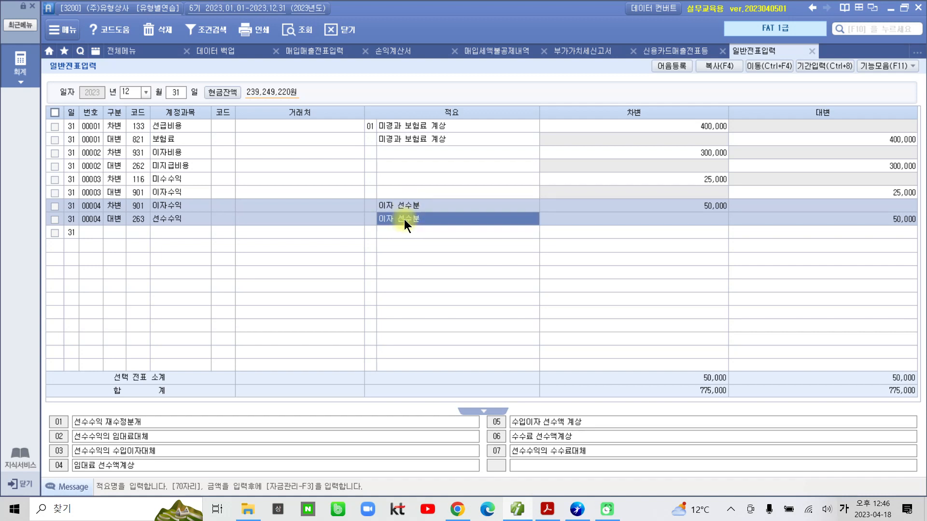
{"action": "left_click", "coordinate": [396, 207]}
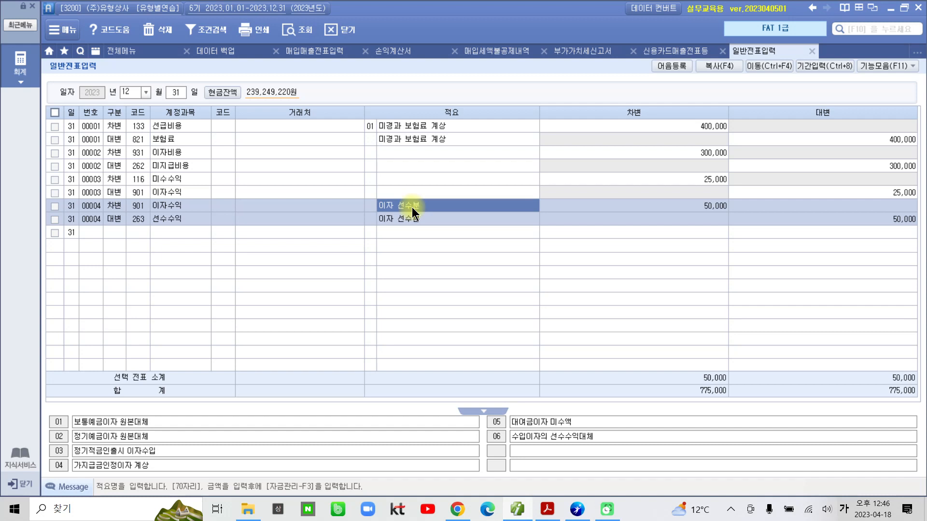
{"action": "left_click", "coordinate": [408, 219]}
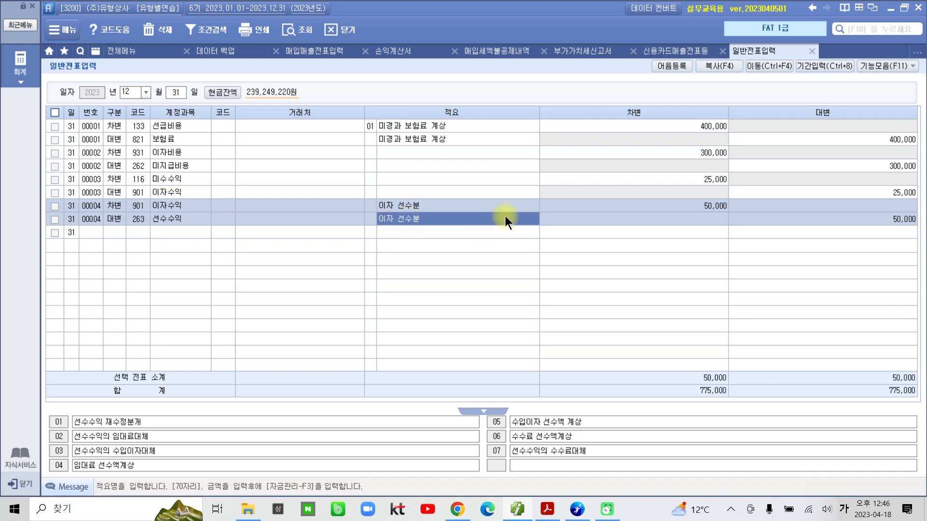
{"action": "left_click", "coordinate": [679, 206]}
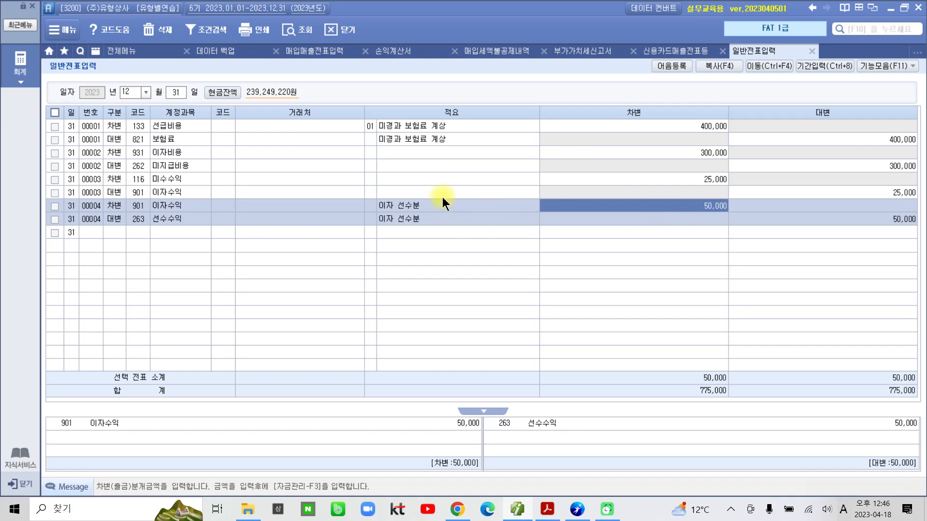
{"action": "left_click", "coordinate": [395, 219]}
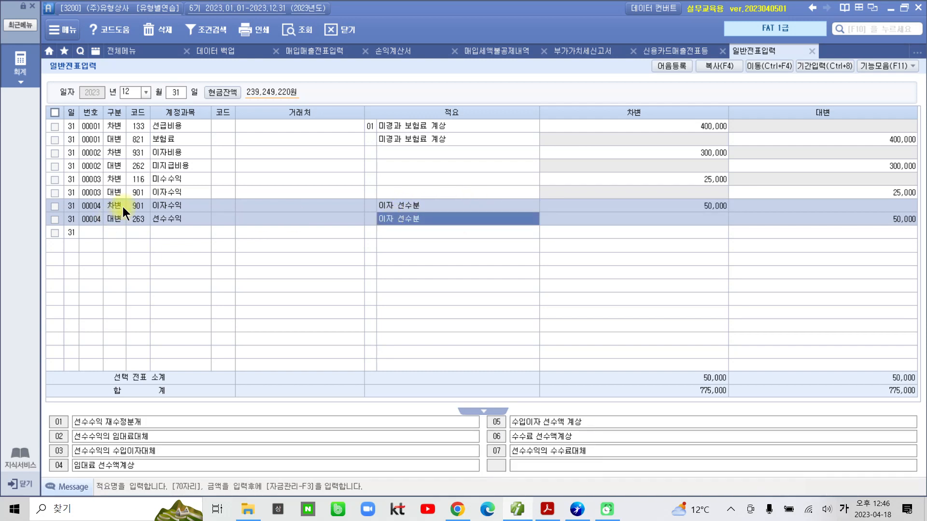
{"action": "left_click", "coordinate": [383, 204]}
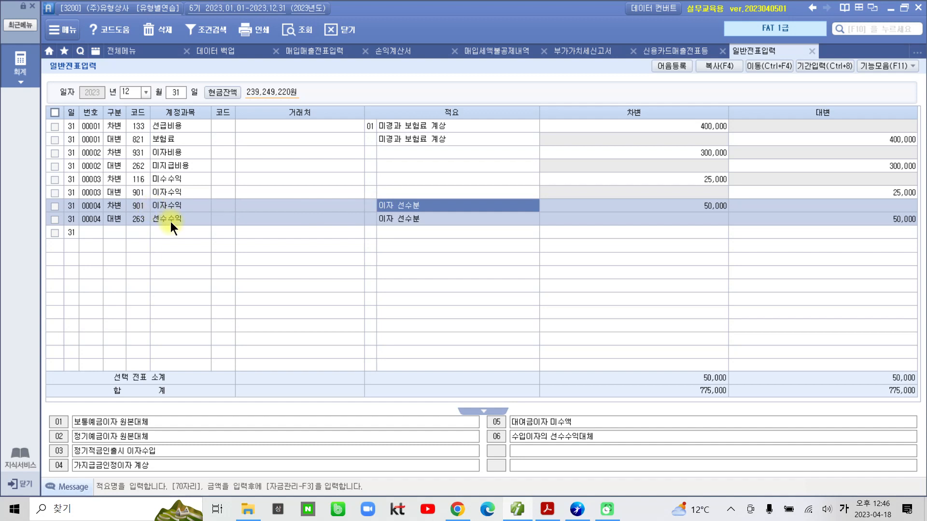
{"action": "key", "text": "Down"}
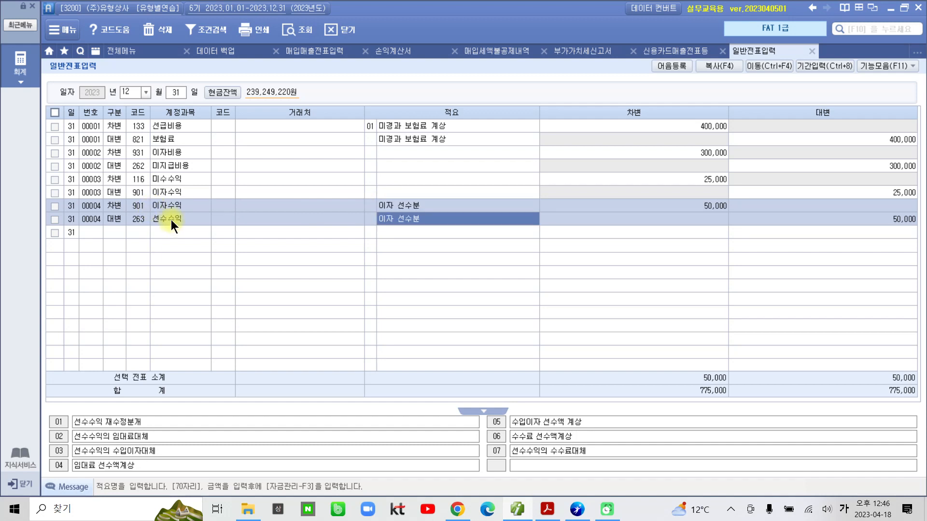
{"action": "left_click", "coordinate": [413, 205]}
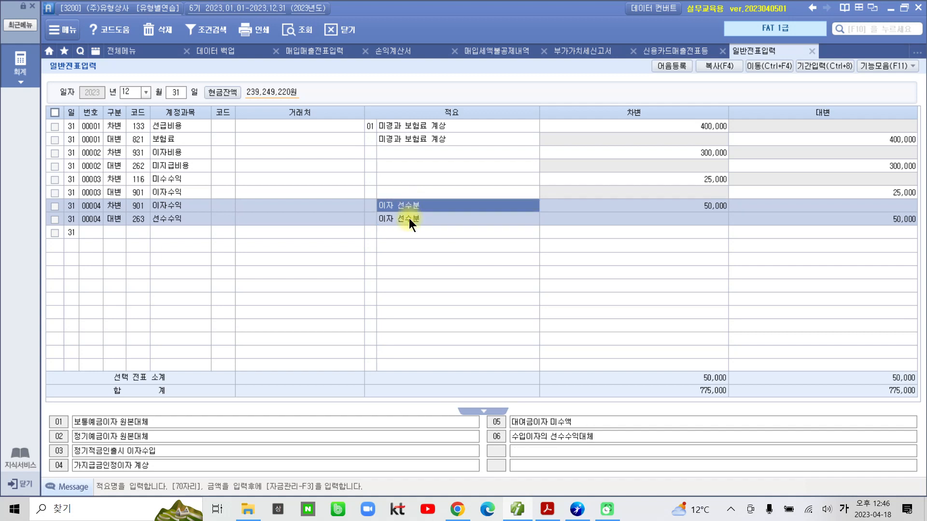
{"action": "left_click", "coordinate": [410, 218]}
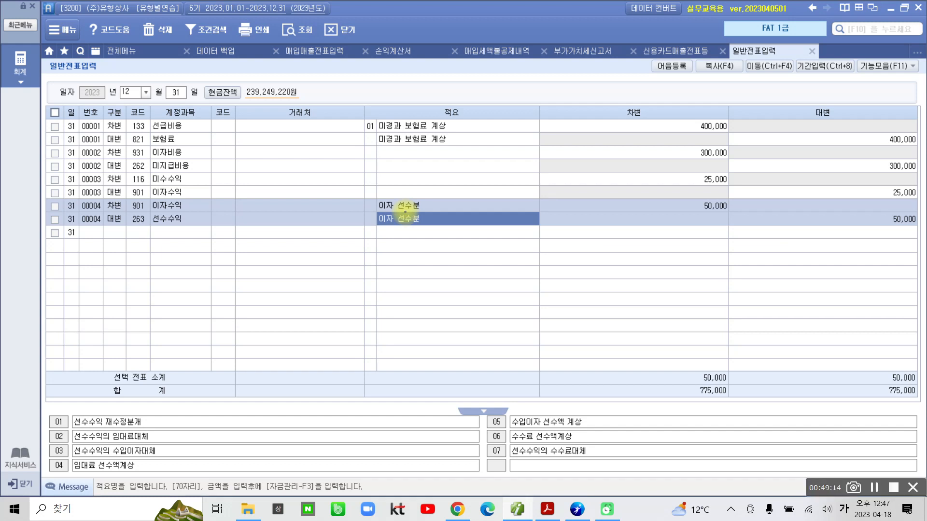
Circle the closing entries in blue and handwrite the encircled note 수익과 비용의 예상과 이연 in the blank area beneath them.
{"action": "mouse_move", "coordinate": [217, 243]}
{"action": "left_mouse_down"}
{"action": "mouse_move", "coordinate": [244, 106]}
{"action": "mouse_move", "coordinate": [280, 248]}
{"action": "mouse_move", "coordinate": [231, 247]}
{"action": "left_mouse_up"}
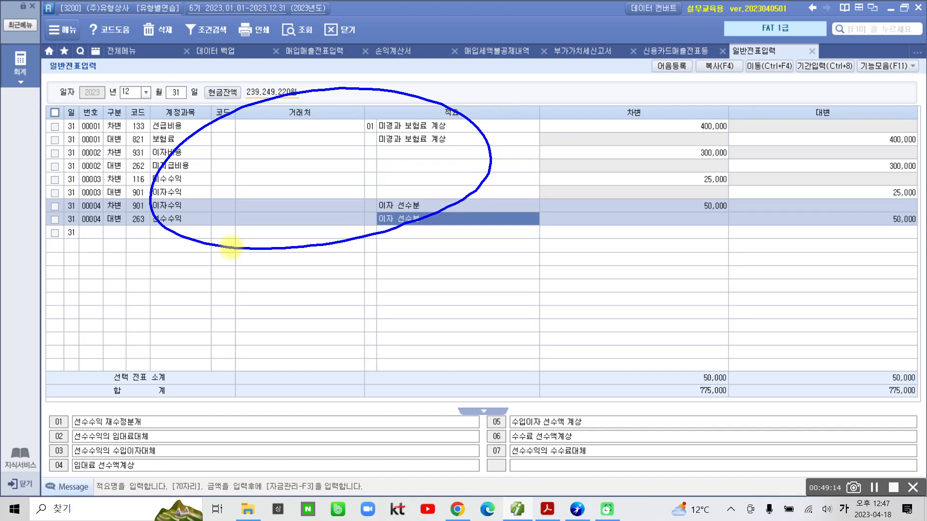
{"action": "left_click_drag", "start_coordinate": [326, 261], "coordinate": [313, 286]}
{"action": "left_click_drag", "start_coordinate": [324, 267], "coordinate": [338, 273]}
{"action": "left_click_drag", "start_coordinate": [308, 300], "coordinate": [353, 289]}
{"action": "left_click_drag", "start_coordinate": [329, 295], "coordinate": [331, 317]}
{"action": "mouse_move", "coordinate": [366, 272]}
{"action": "left_mouse_down"}
{"action": "mouse_move", "coordinate": [360, 287]}
{"action": "mouse_move", "coordinate": [373, 303]}
{"action": "mouse_move", "coordinate": [410, 290]}
{"action": "mouse_move", "coordinate": [435, 263]}
{"action": "mouse_move", "coordinate": [459, 290]}
{"action": "mouse_move", "coordinate": [505, 289]}
{"action": "mouse_move", "coordinate": [534, 306]}
{"action": "mouse_move", "coordinate": [559, 262]}
{"action": "mouse_move", "coordinate": [584, 296]}
{"action": "mouse_move", "coordinate": [615, 263]}
{"action": "mouse_move", "coordinate": [628, 284]}
{"action": "mouse_move", "coordinate": [674, 259]}
{"action": "mouse_move", "coordinate": [714, 263]}
{"action": "mouse_move", "coordinate": [724, 280]}
{"action": "mouse_move", "coordinate": [742, 254]}
{"action": "mouse_move", "coordinate": [768, 268]}
{"action": "mouse_move", "coordinate": [802, 240]}
{"action": "mouse_move", "coordinate": [828, 251]}
{"action": "mouse_move", "coordinate": [846, 235]}
{"action": "mouse_move", "coordinate": [772, 319]}
{"action": "mouse_move", "coordinate": [809, 317]}
{"action": "mouse_move", "coordinate": [821, 299]}
{"action": "mouse_move", "coordinate": [869, 358]}
{"action": "mouse_move", "coordinate": [296, 390]}
{"action": "mouse_move", "coordinate": [528, 234]}
{"action": "mouse_move", "coordinate": [877, 315]}
{"action": "mouse_move", "coordinate": [861, 369]}
{"action": "left_mouse_up"}
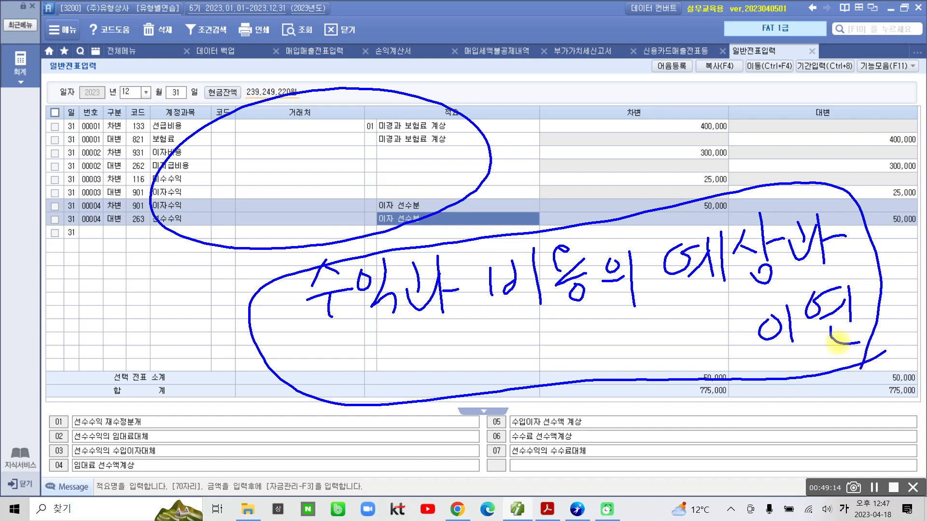
Underline 수익과, 비용, 예상 and 이연 in red in the handwritten note, and clear all the annotations.
{"action": "left_click_drag", "start_coordinate": [311, 350], "coordinate": [590, 322]}
{"action": "left_click_drag", "start_coordinate": [747, 354], "coordinate": [860, 341]}
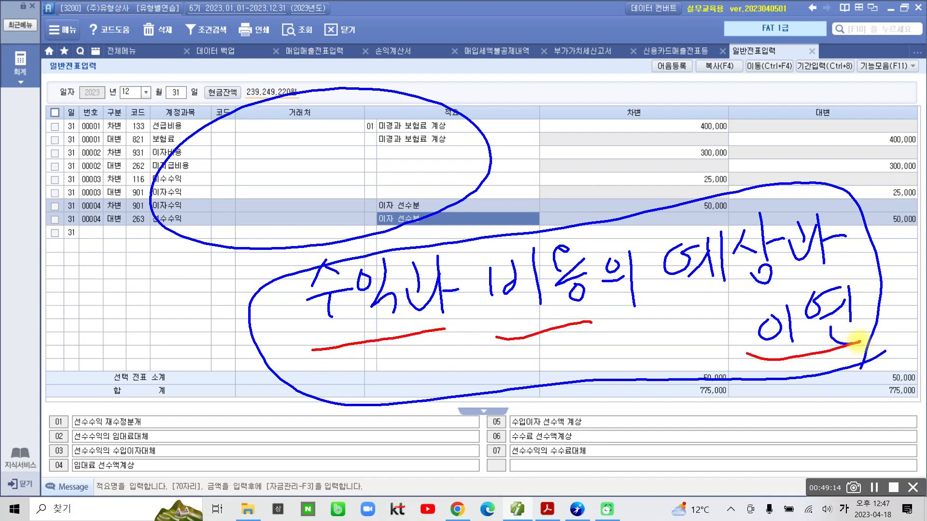
{"action": "mouse_move", "coordinate": [678, 296]}
{"action": "left_mouse_down"}
{"action": "mouse_move", "coordinate": [760, 285]}
{"action": "mouse_move", "coordinate": [739, 295]}
{"action": "mouse_move", "coordinate": [753, 293]}
{"action": "left_mouse_up"}
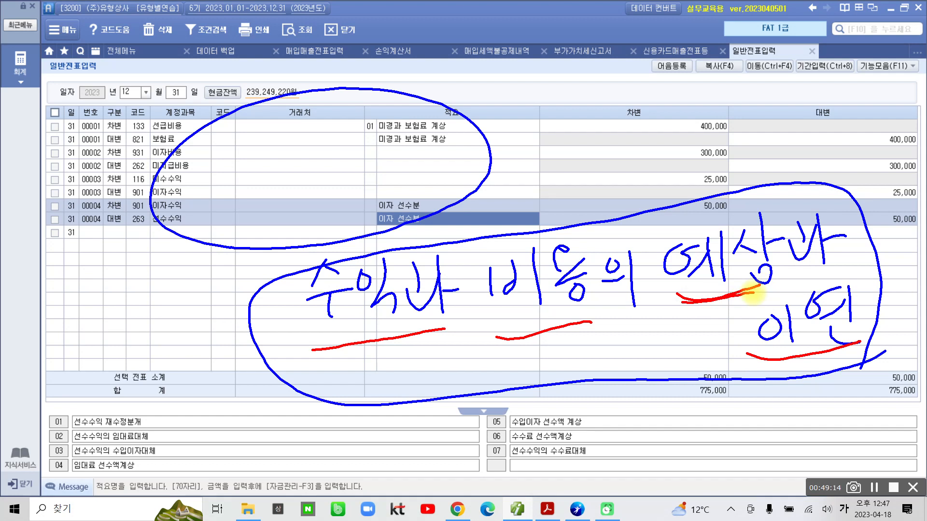
{"action": "key", "text": "Escape"}
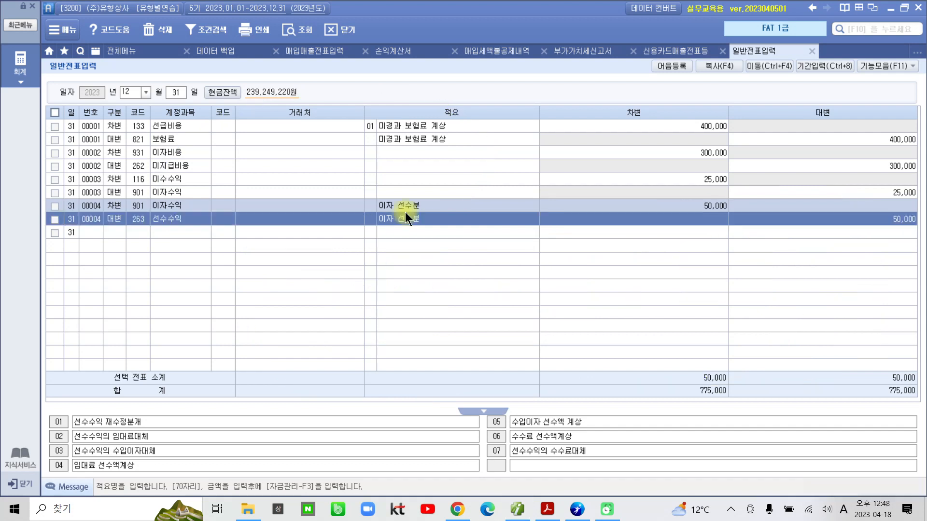